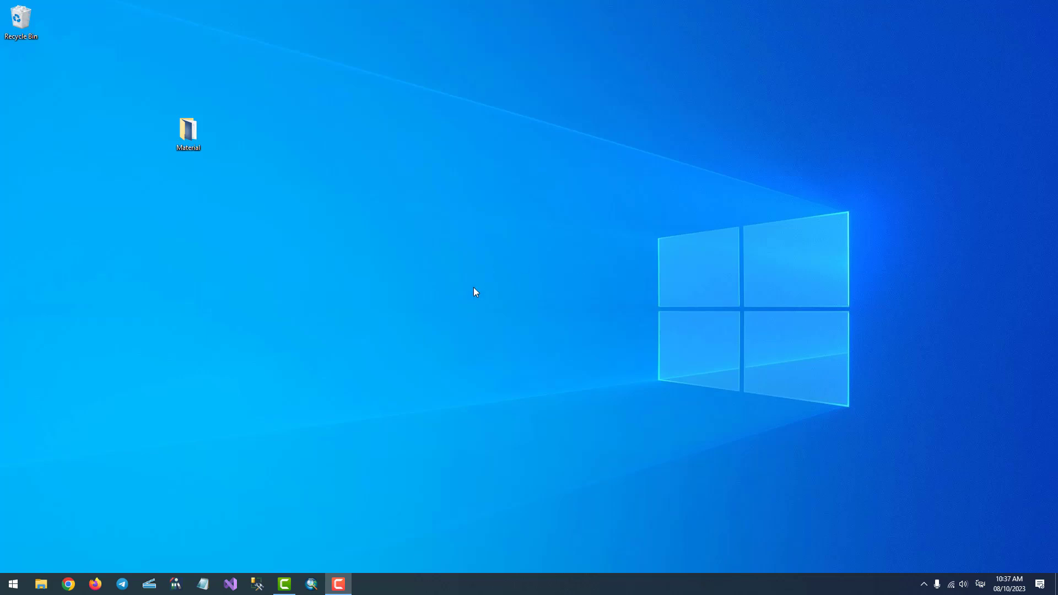
# Step: Review the greeting text and gold ornament image in the Material folder, then close it
pyautogui.doubleClick(188, 145)
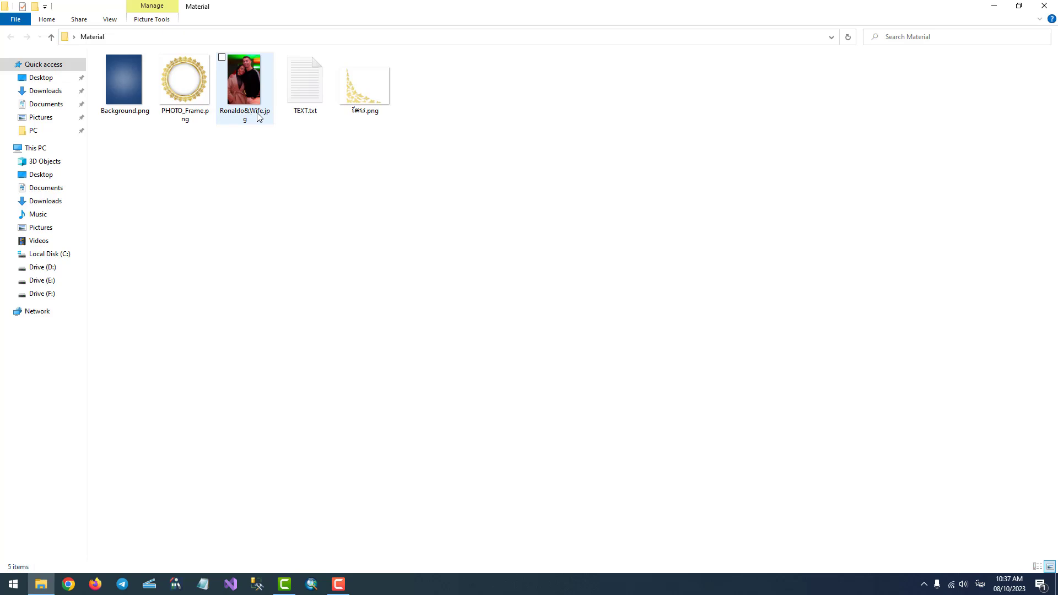
pyautogui.doubleClick(302, 98)
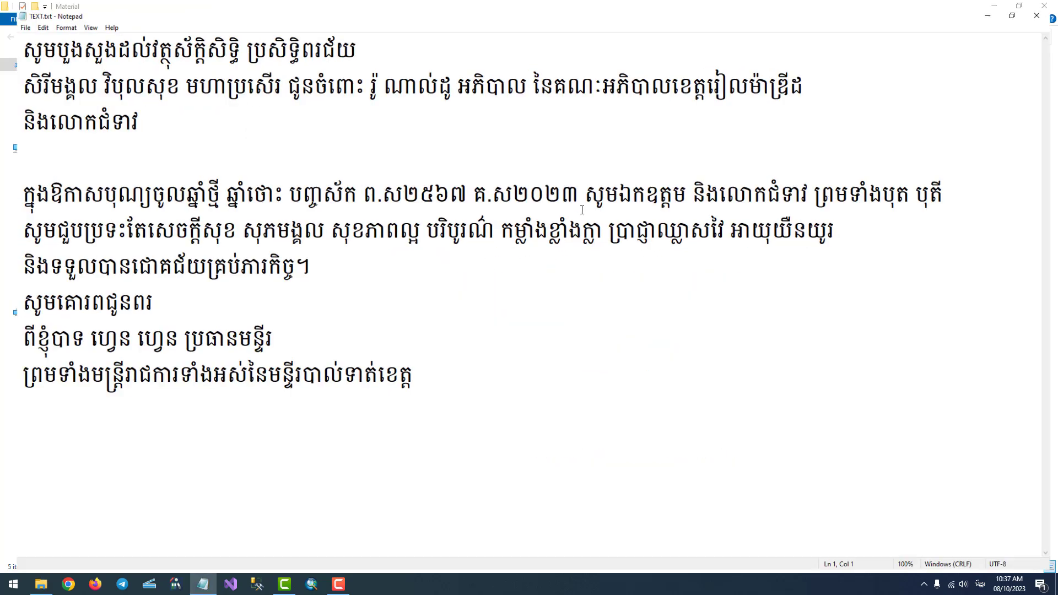
pyautogui.press('super+Up')
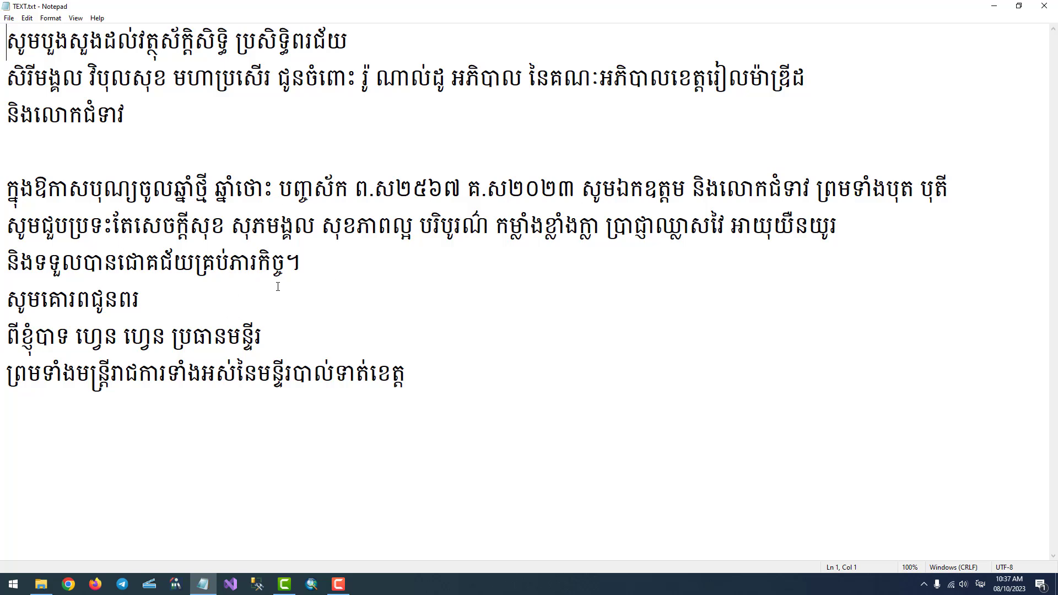
pyautogui.click(1045, 6)
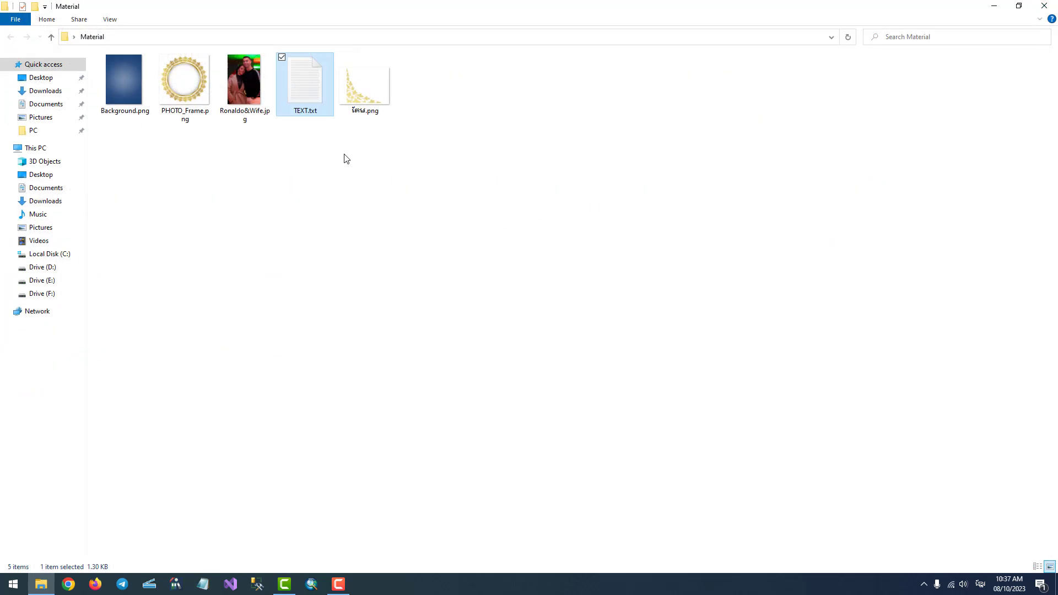
pyautogui.doubleClick(374, 107)
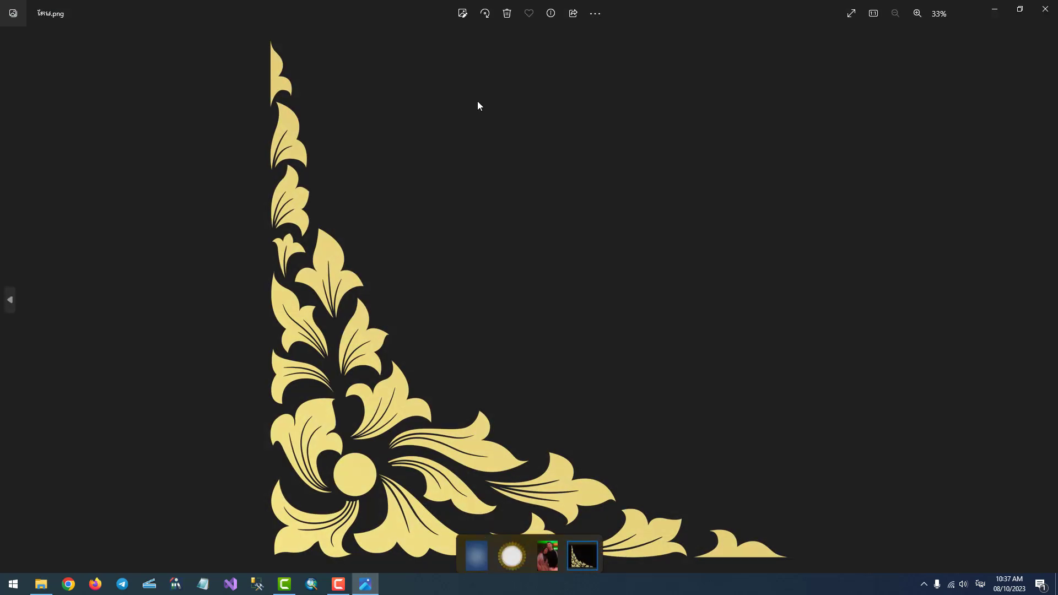
pyautogui.click(1044, 6)
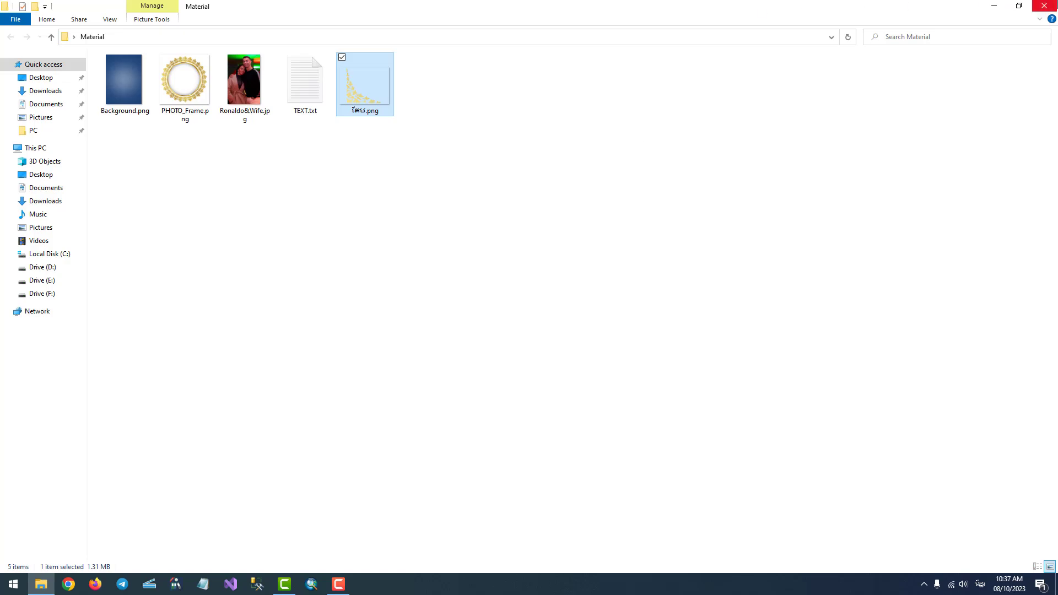
pyautogui.click(1044, 5)
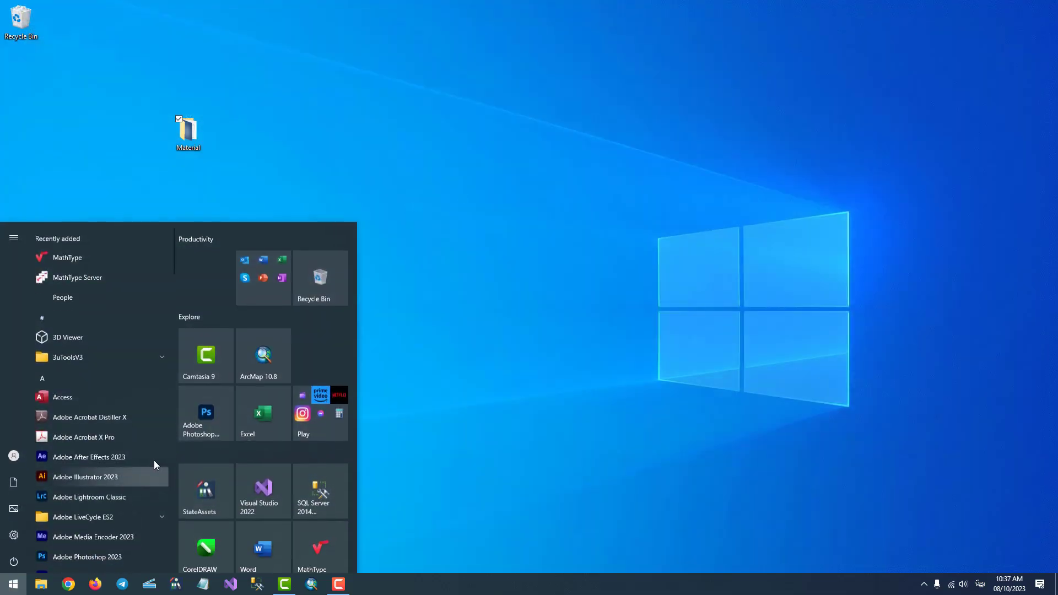
# Step: Launch Photoshop and bring up the New Document dialog with the A4 preset
pyautogui.click(12, 584)
pyautogui.click(199, 420)
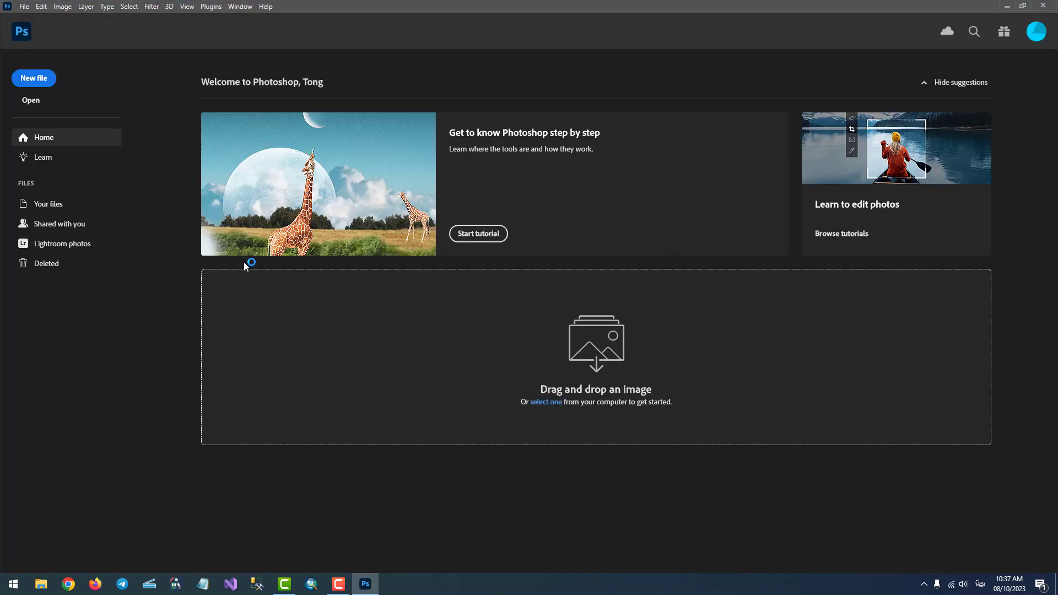
pyautogui.click(25, 7)
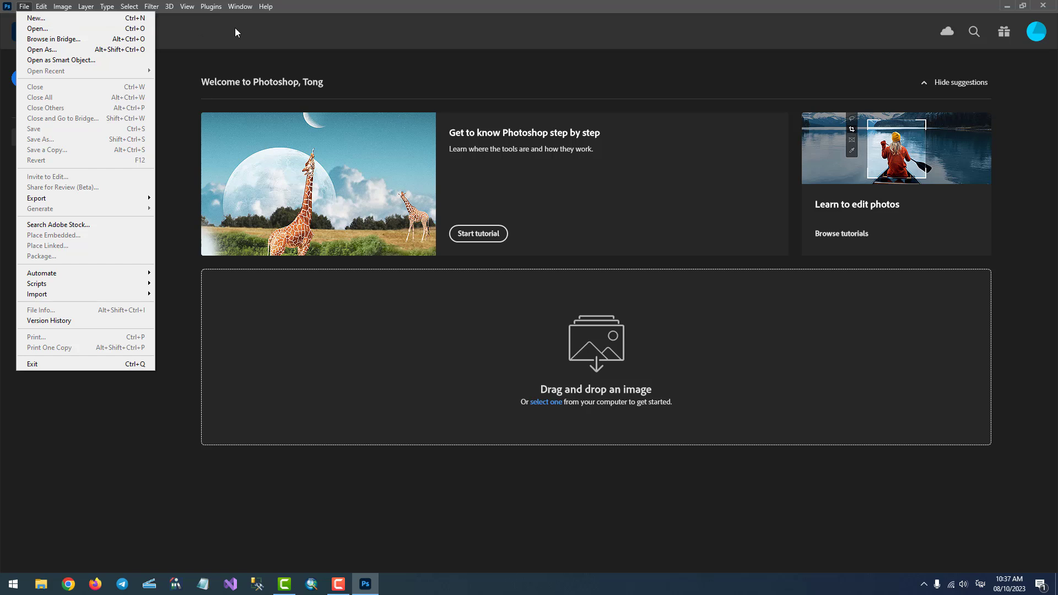
pyautogui.click(33, 17)
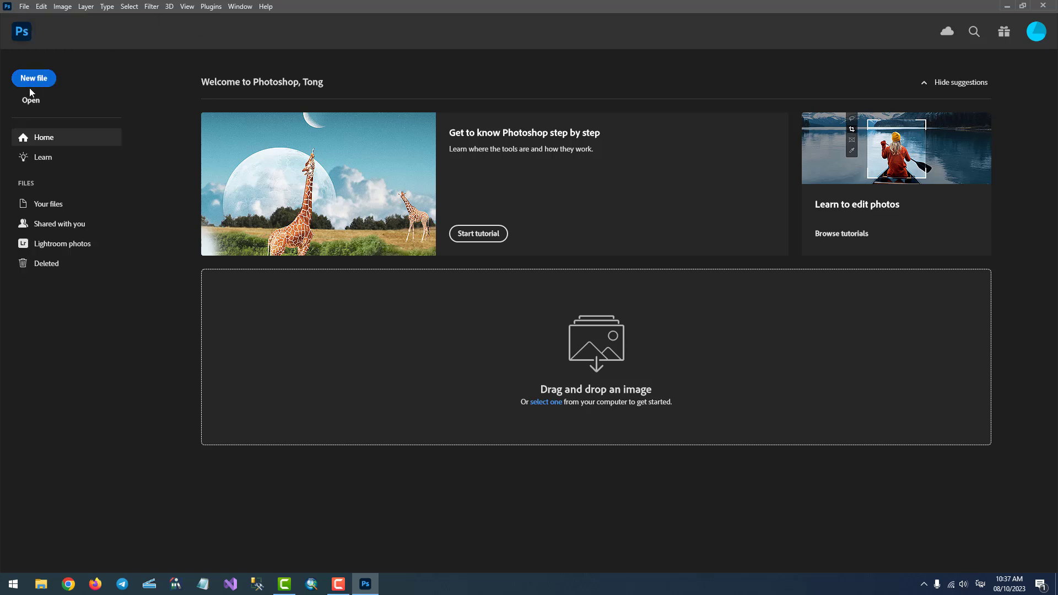
pyautogui.click(24, 7)
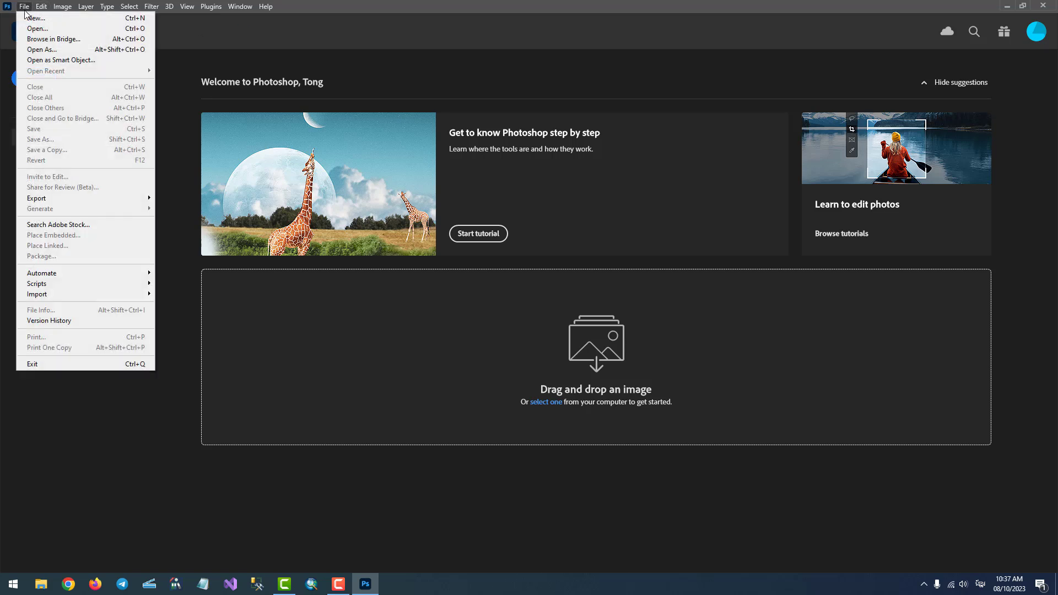
pyautogui.click(40, 19)
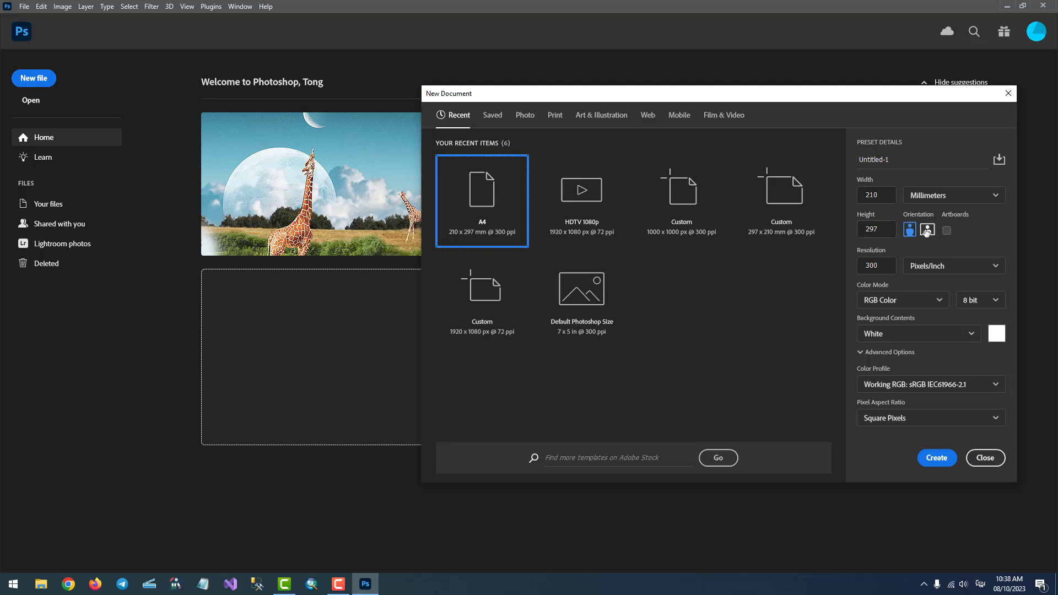
# Step: Create a portrait A4 document, 210 × 297 mm at 300 ppi, with a white background
pyautogui.click(926, 231)
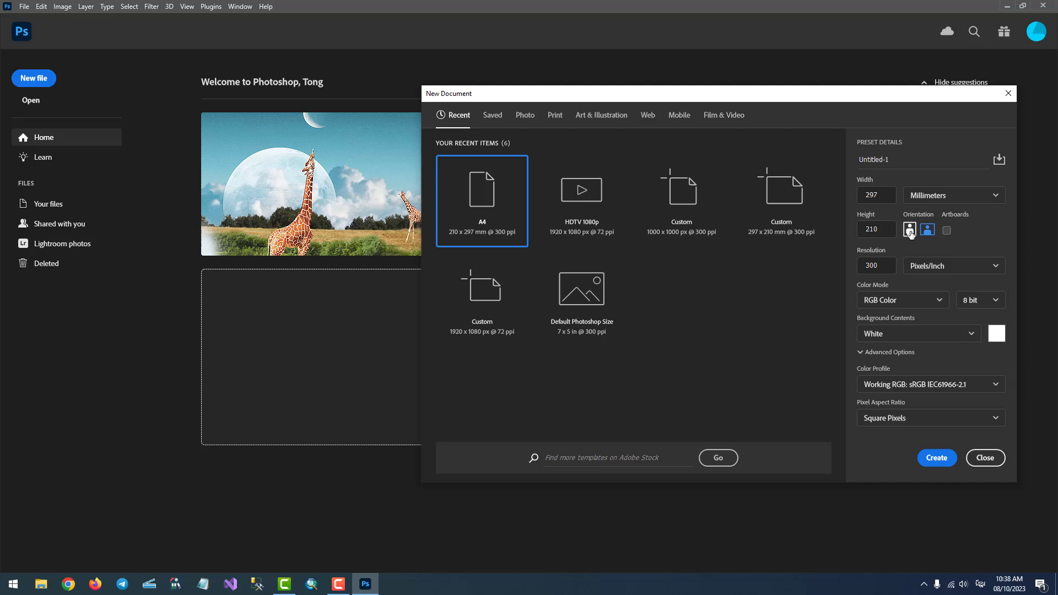
pyautogui.click(911, 231)
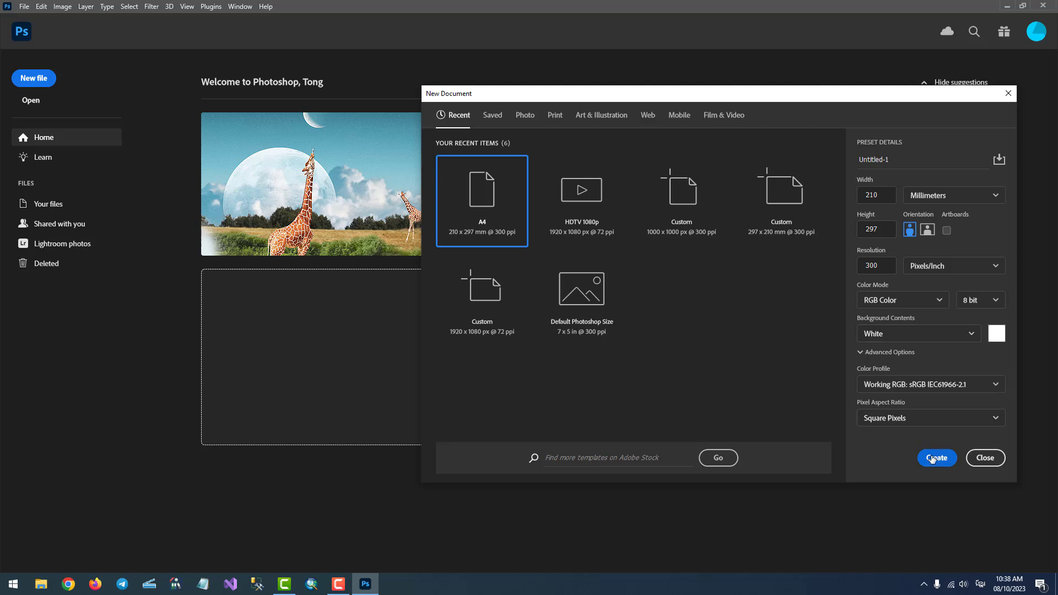
pyautogui.click(904, 334)
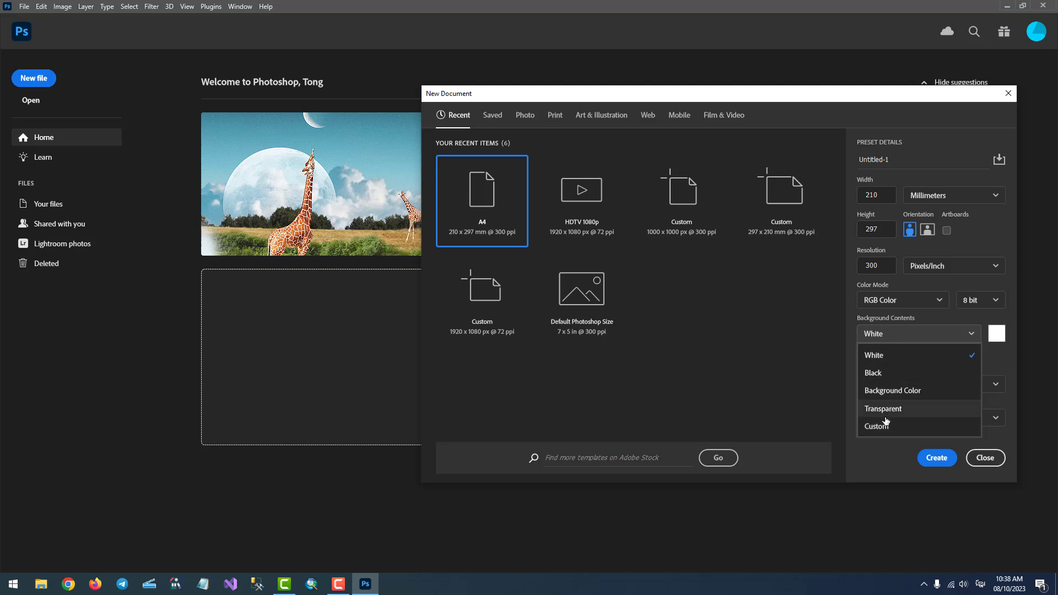
pyautogui.click(1006, 358)
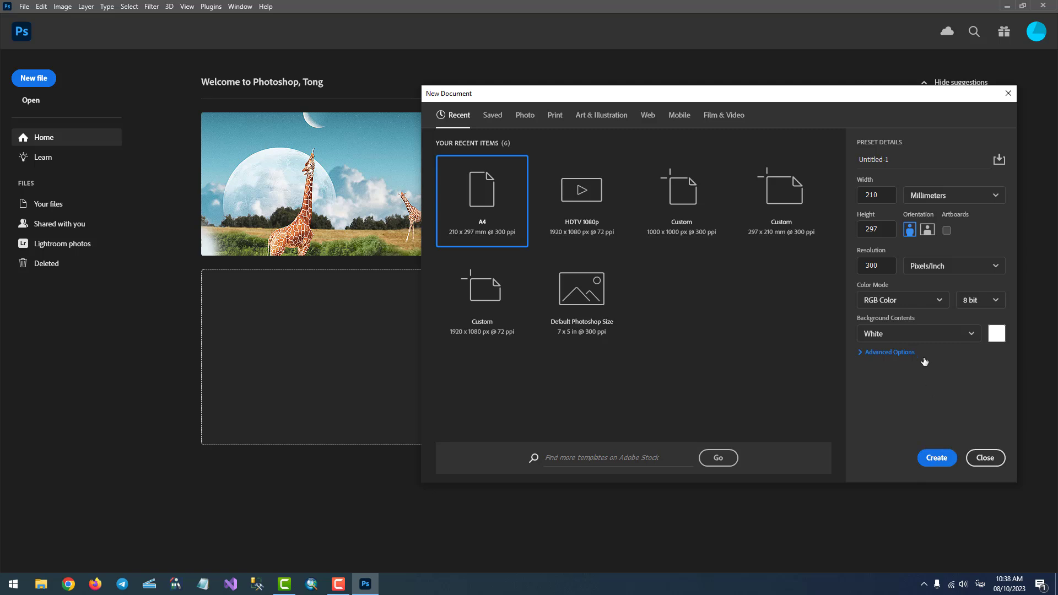
pyautogui.click(939, 458)
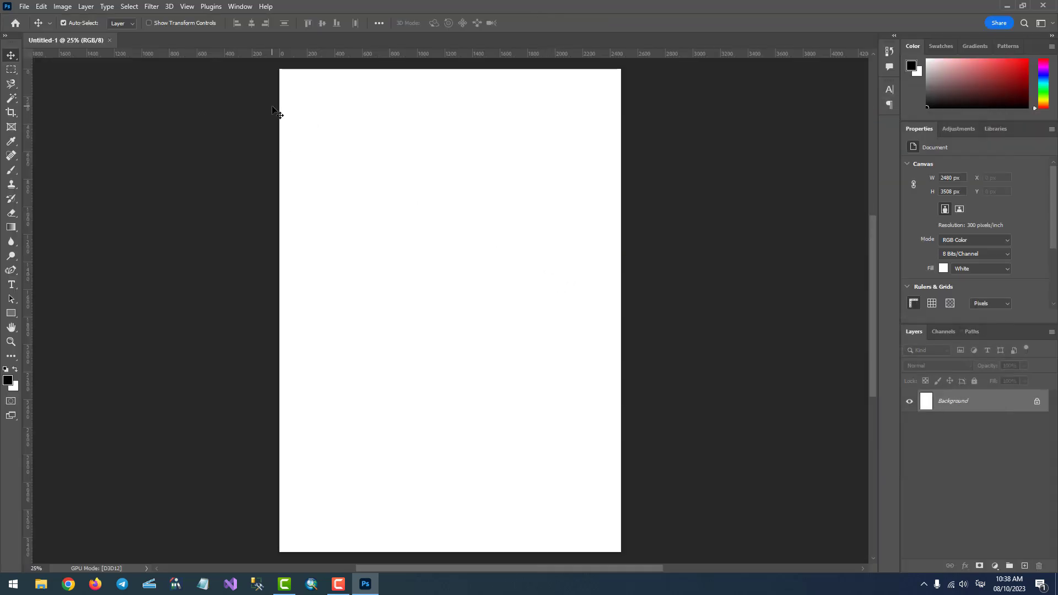
# Step: Open Background.png from the Material folder, trial-copy it into Untitled-1, undo, and close it
pyautogui.click(24, 7)
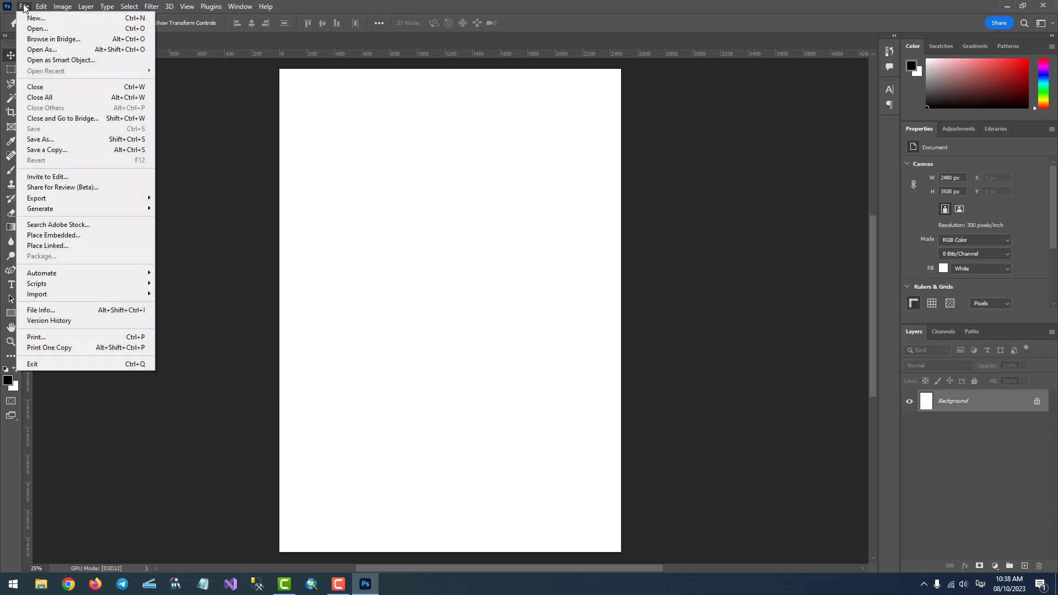
pyautogui.click(33, 20)
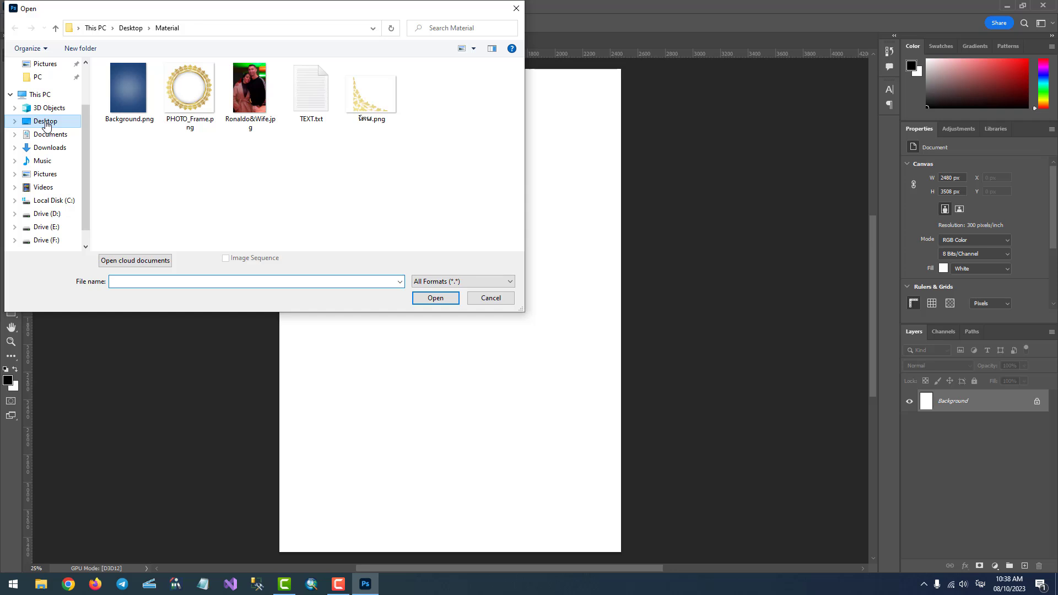
pyautogui.click(46, 124)
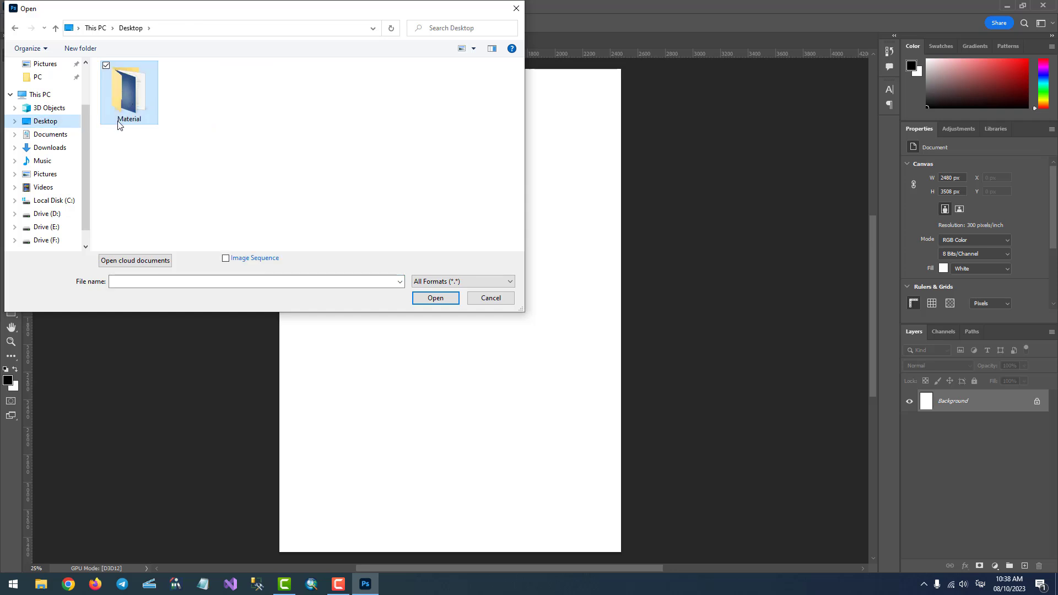
pyautogui.doubleClick(120, 123)
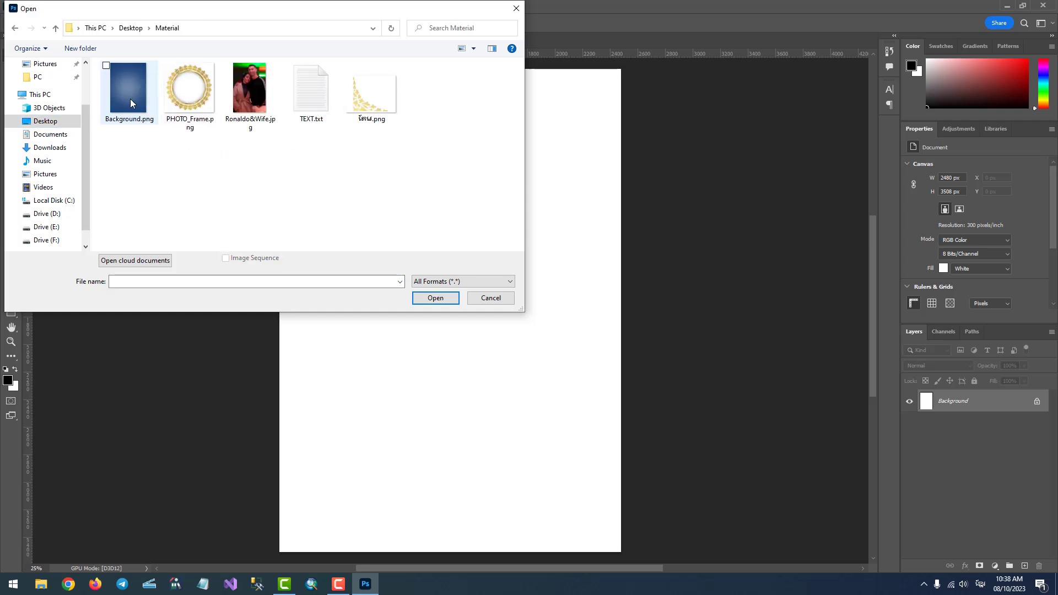
pyautogui.click(128, 114)
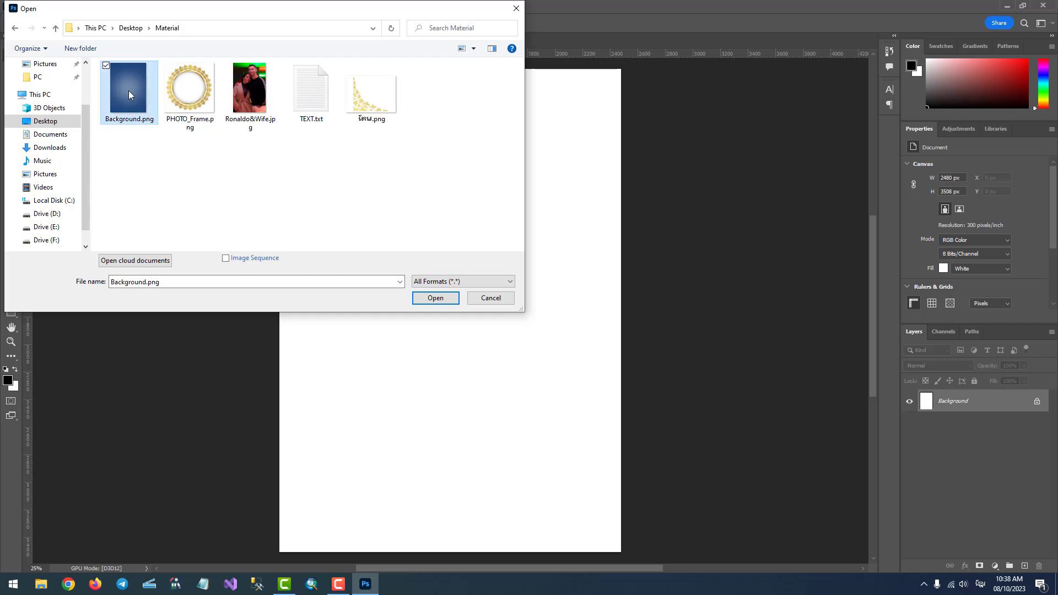
pyautogui.click(430, 298)
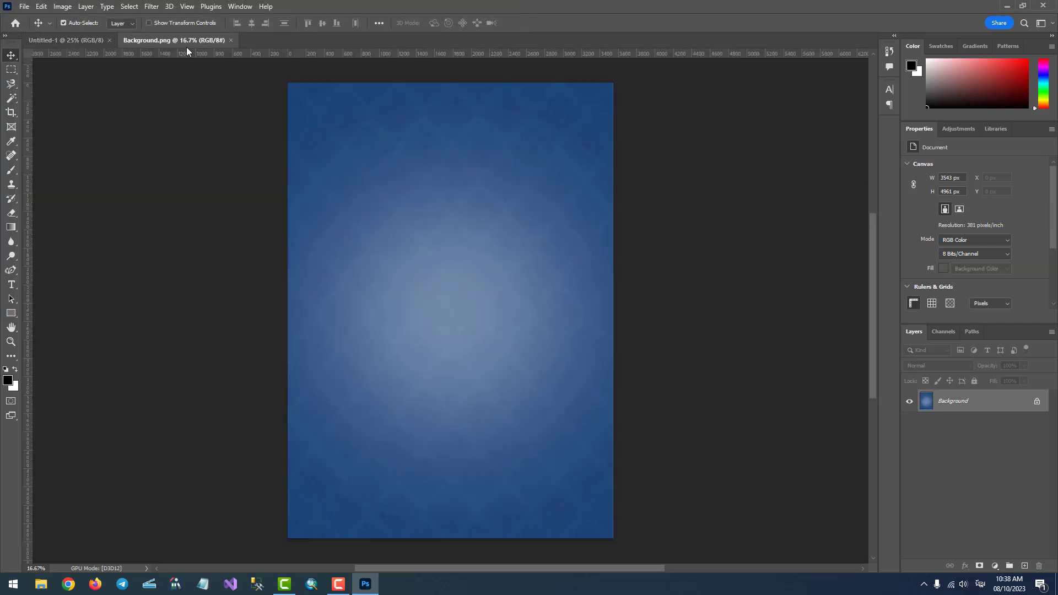
pyautogui.moveTo(187, 48)
pyautogui.mouseDown()
pyautogui.moveTo(199, 74)
pyautogui.moveTo(634, 120)
pyautogui.mouseUp()
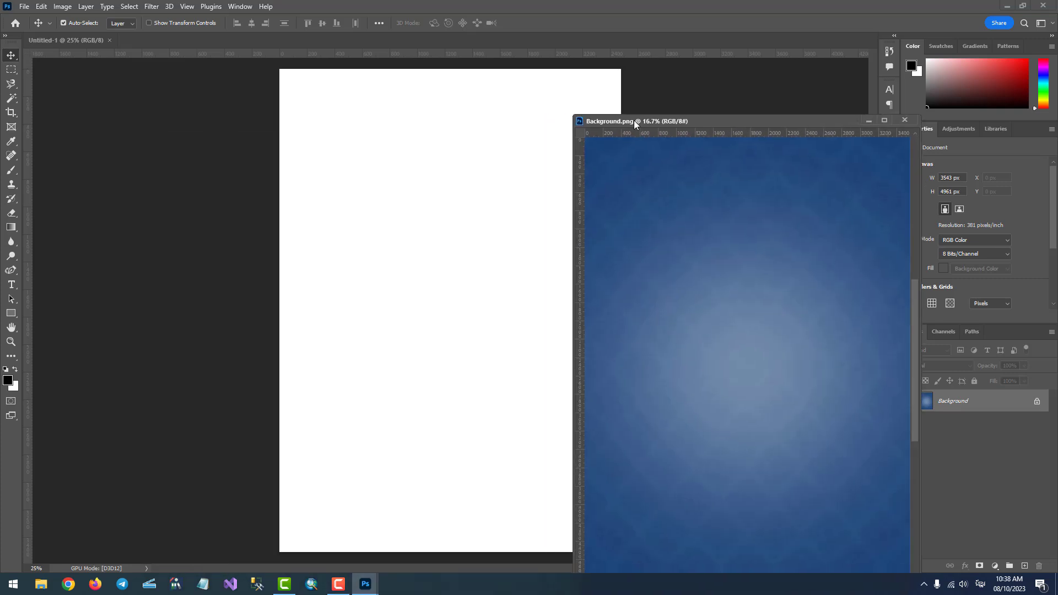
pyautogui.moveTo(710, 347); pyautogui.dragTo(501, 293)
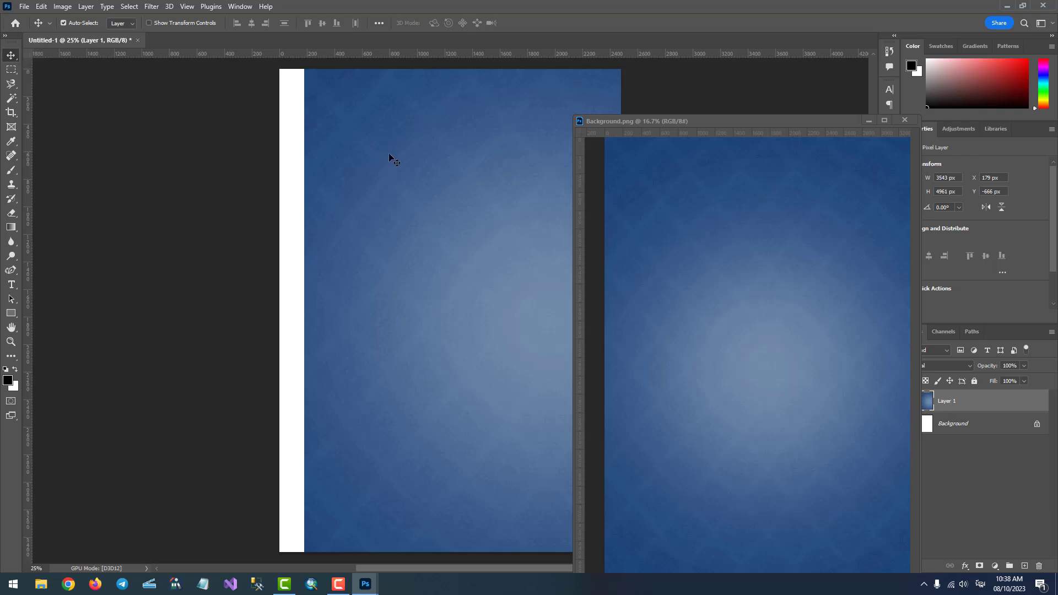
pyautogui.hotkey('ctrl', 'z')
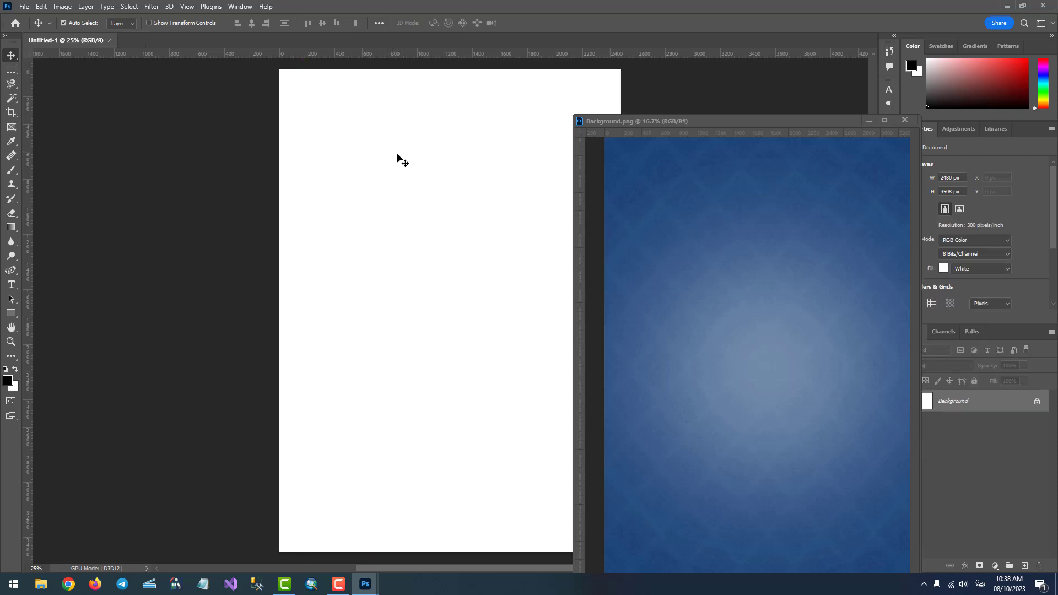
pyautogui.moveTo(710, 121); pyautogui.dragTo(341, 72)
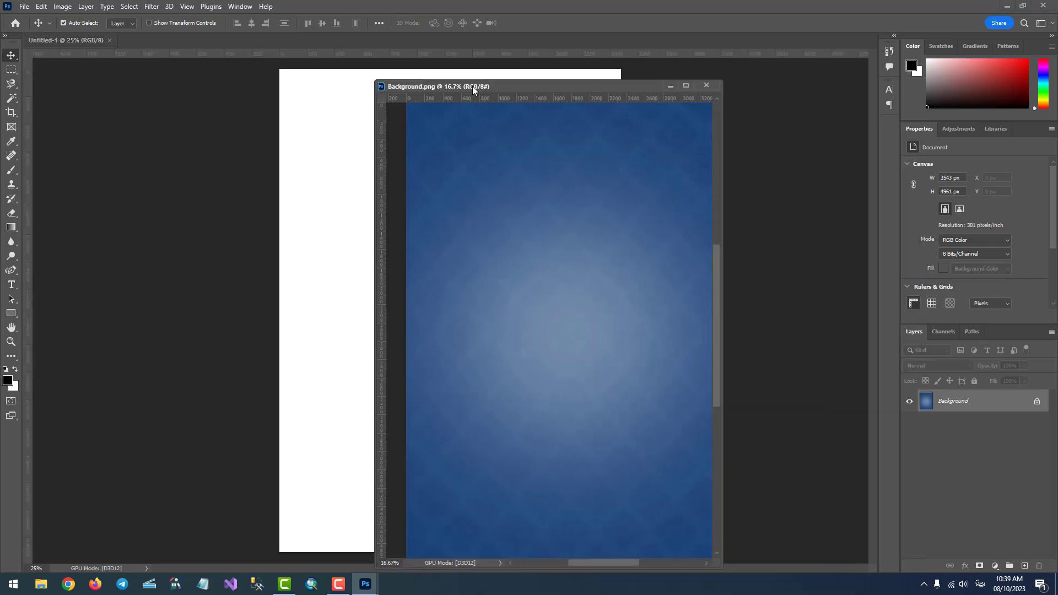
pyautogui.click(536, 70)
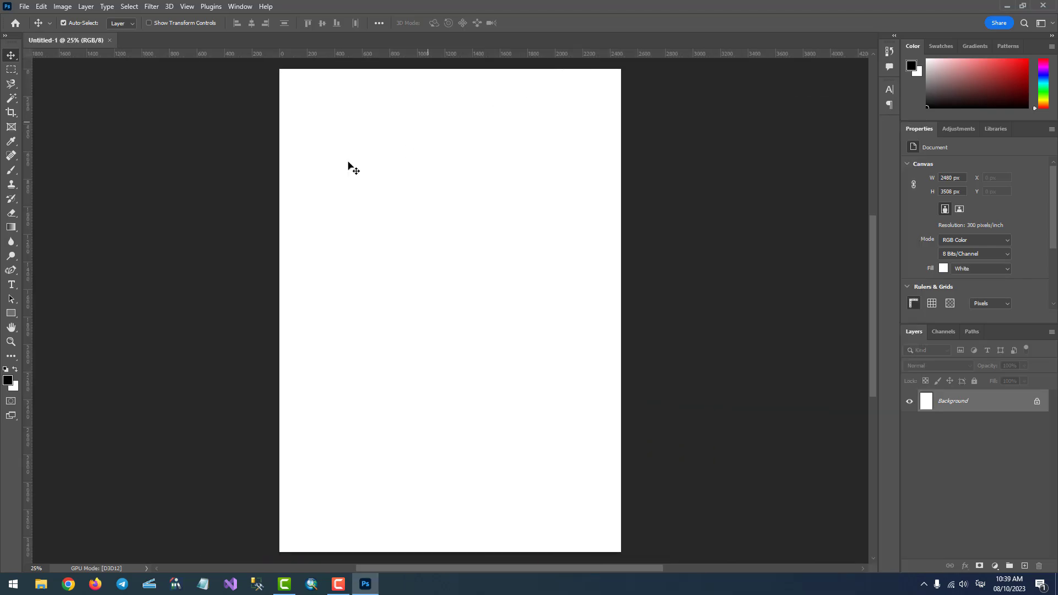
# Step: Reopen Background.png and float it in its own window beside Untitled-1
pyautogui.click(22, 8)
pyautogui.click(31, 31)
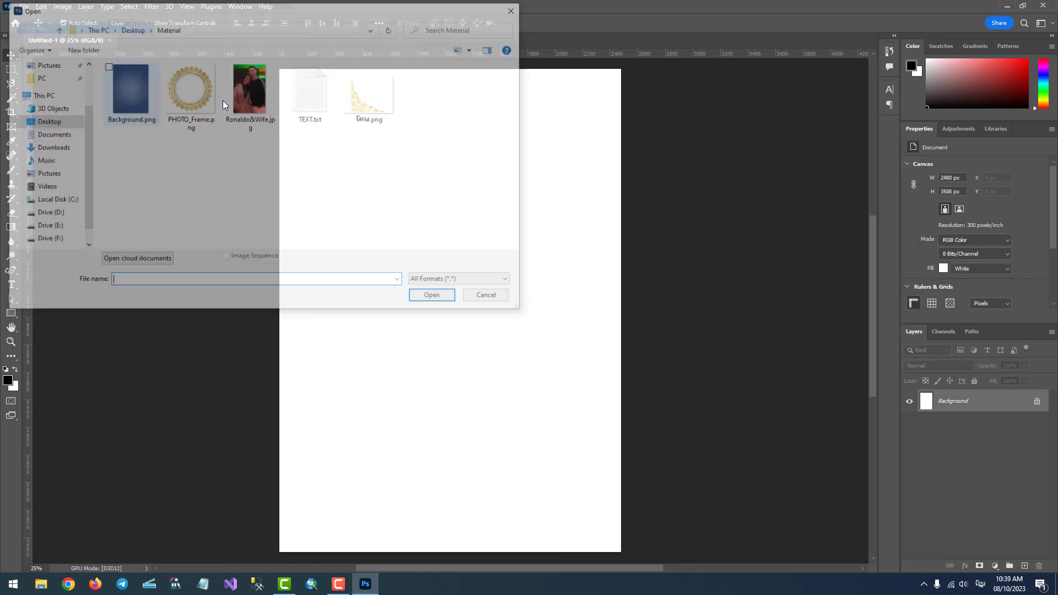
pyautogui.click(137, 106)
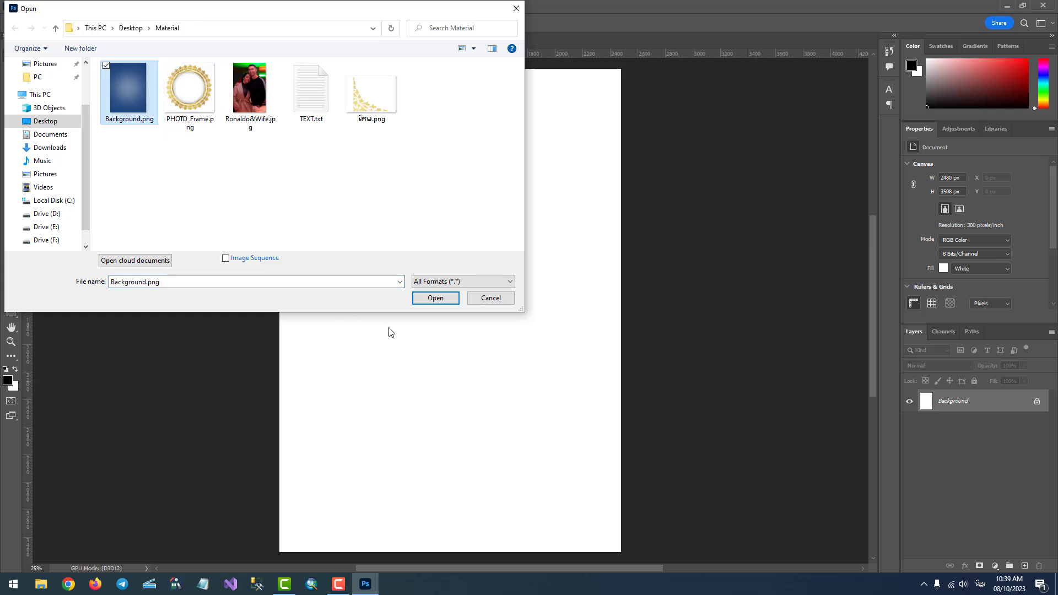
pyautogui.click(434, 301)
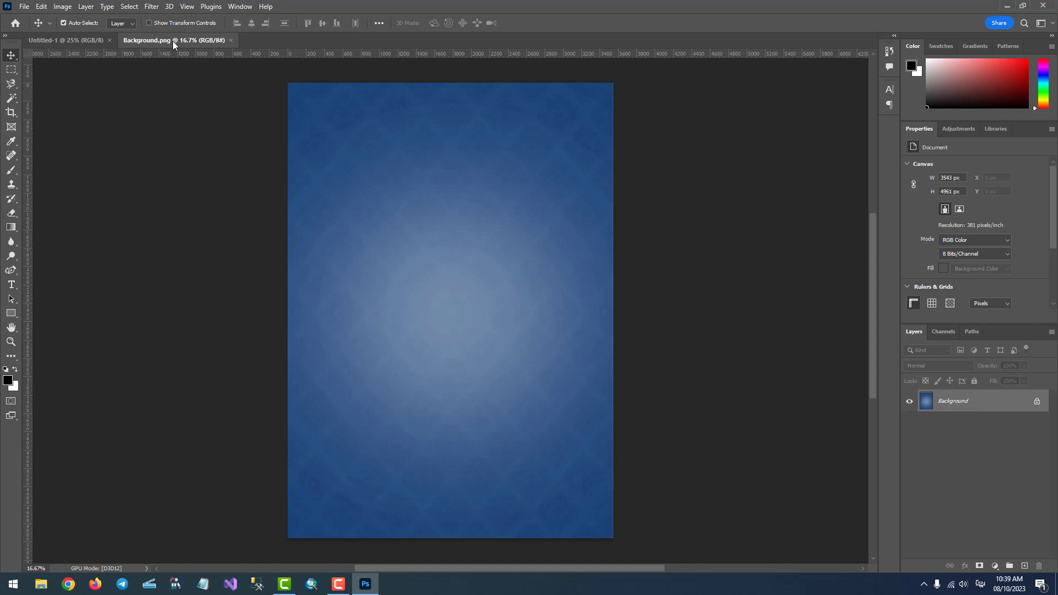
pyautogui.click(105, 43)
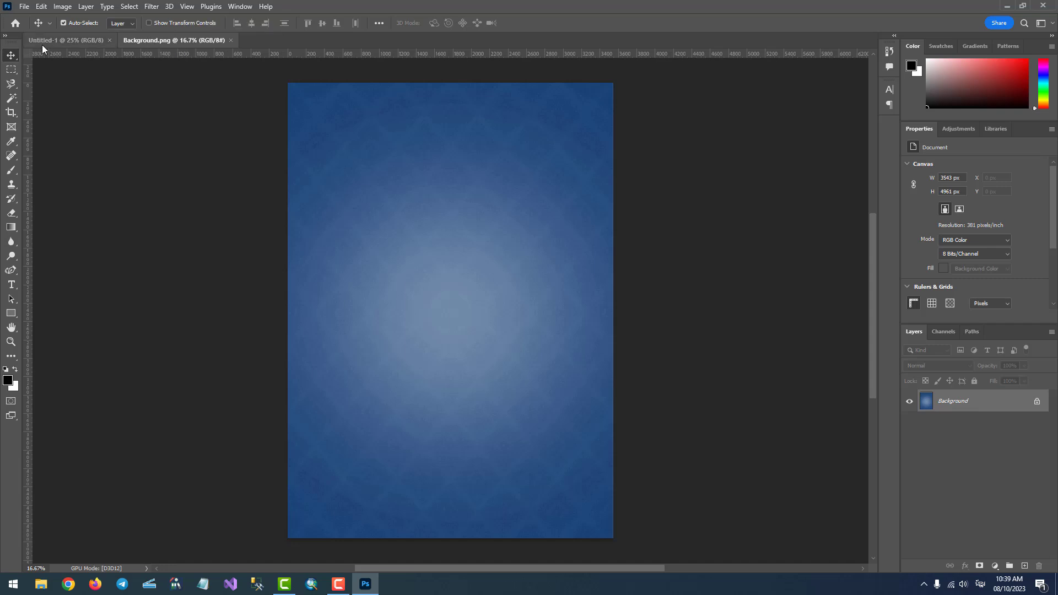
pyautogui.click(162, 41)
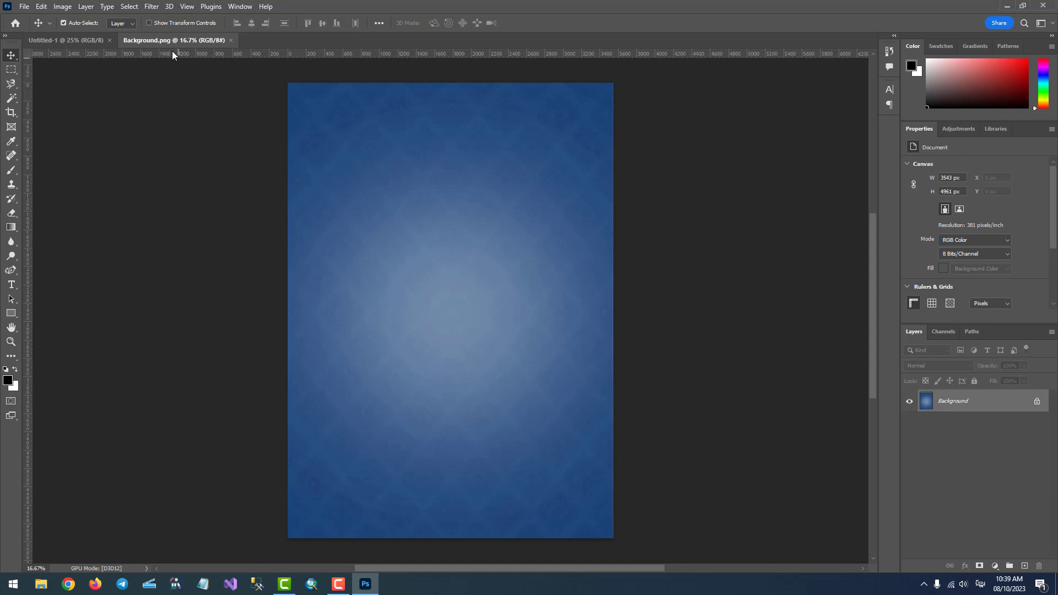
pyautogui.moveTo(168, 42)
pyautogui.mouseDown()
pyautogui.moveTo(601, 119)
pyautogui.moveTo(697, 75)
pyautogui.mouseUp()
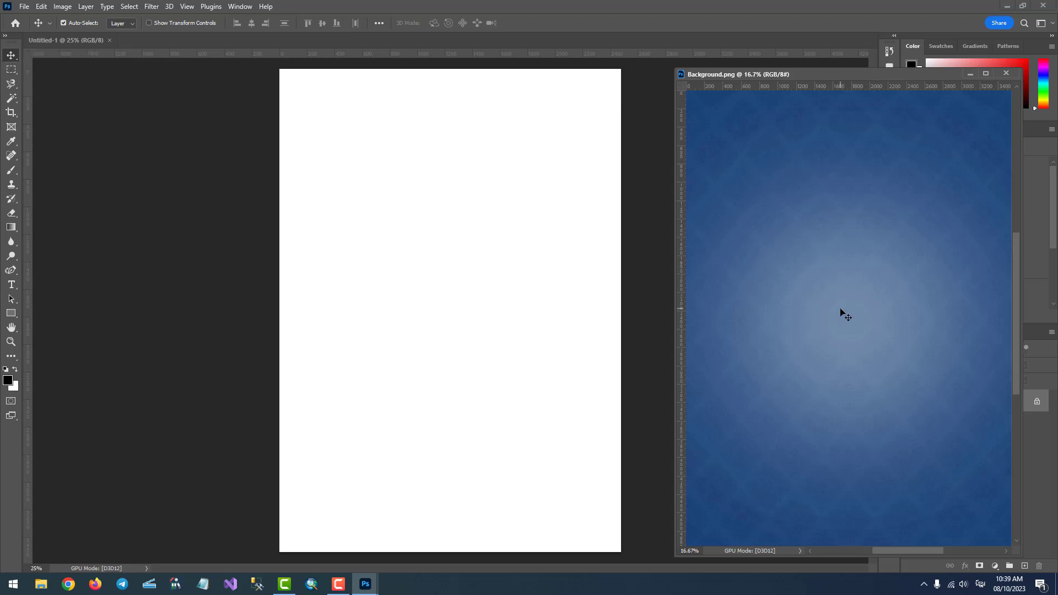
# Step: Drag the blue texture into Untitled-1 as Layer 1, close Background.png, and reposition the layer
pyautogui.moveTo(845, 315); pyautogui.dragTo(531, 245)
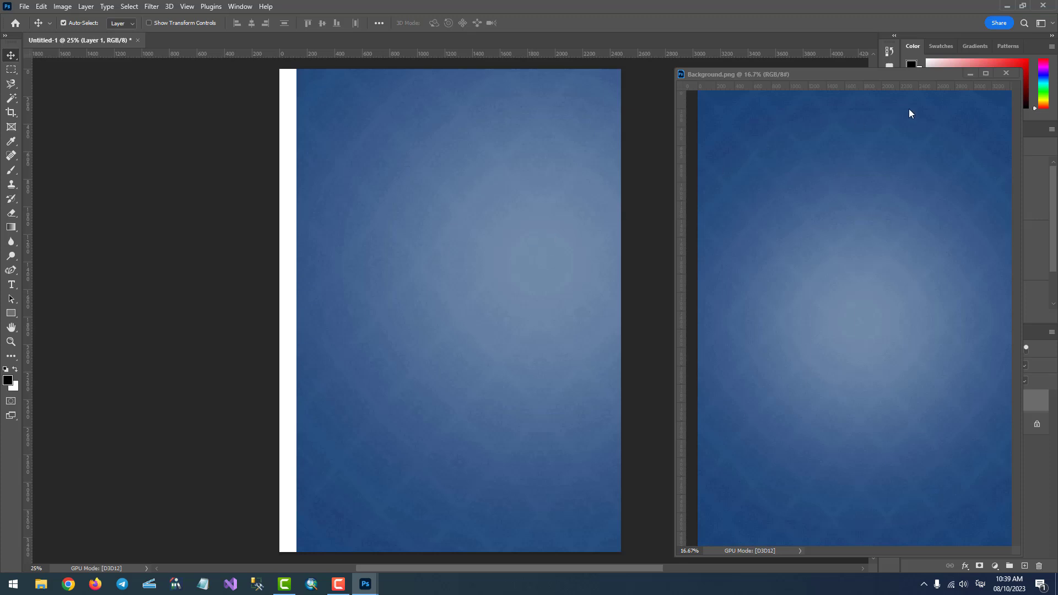
pyautogui.click(1007, 73)
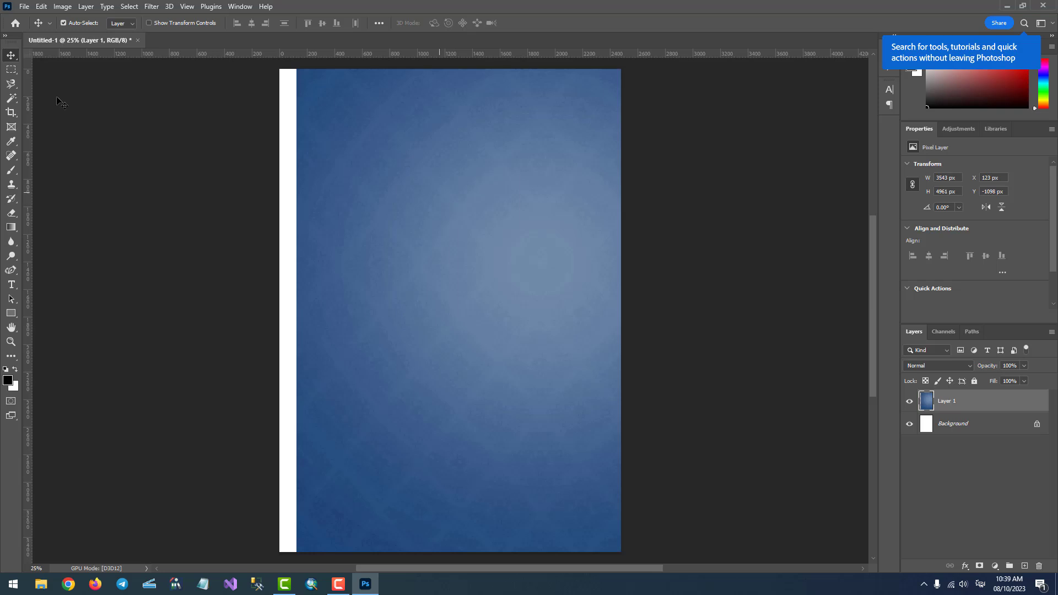
pyautogui.moveTo(431, 185)
pyautogui.mouseDown()
pyautogui.moveTo(426, 371)
pyautogui.moveTo(482, 287)
pyautogui.moveTo(530, 287)
pyautogui.mouseUp()
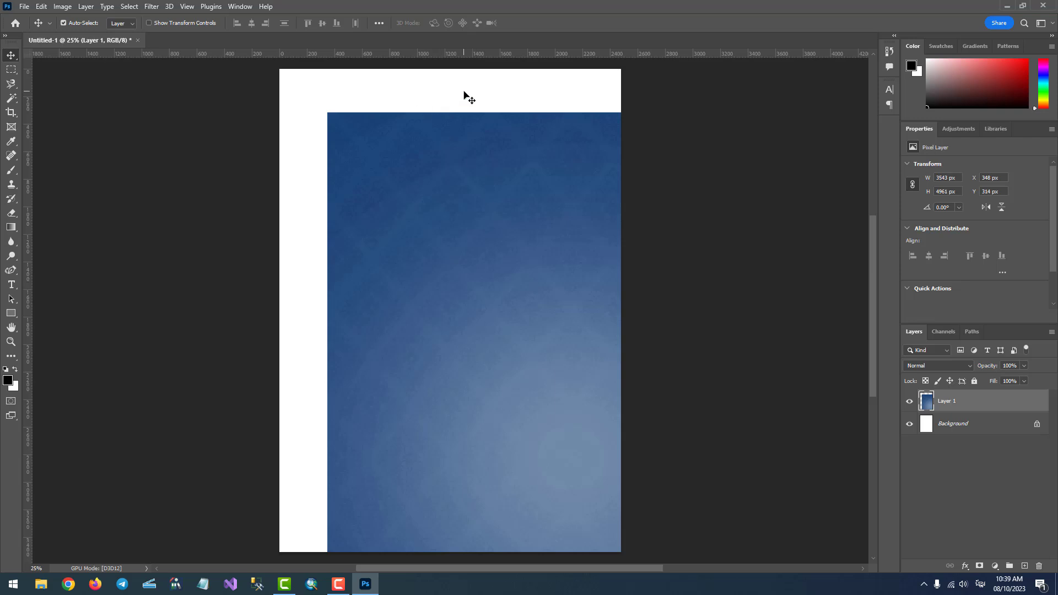
pyautogui.moveTo(496, 191)
pyautogui.mouseDown()
pyautogui.moveTo(444, 247)
pyautogui.moveTo(509, 235)
pyautogui.moveTo(407, 194)
pyautogui.moveTo(468, 179)
pyautogui.moveTo(438, 248)
pyautogui.moveTo(475, 243)
pyautogui.mouseUp()
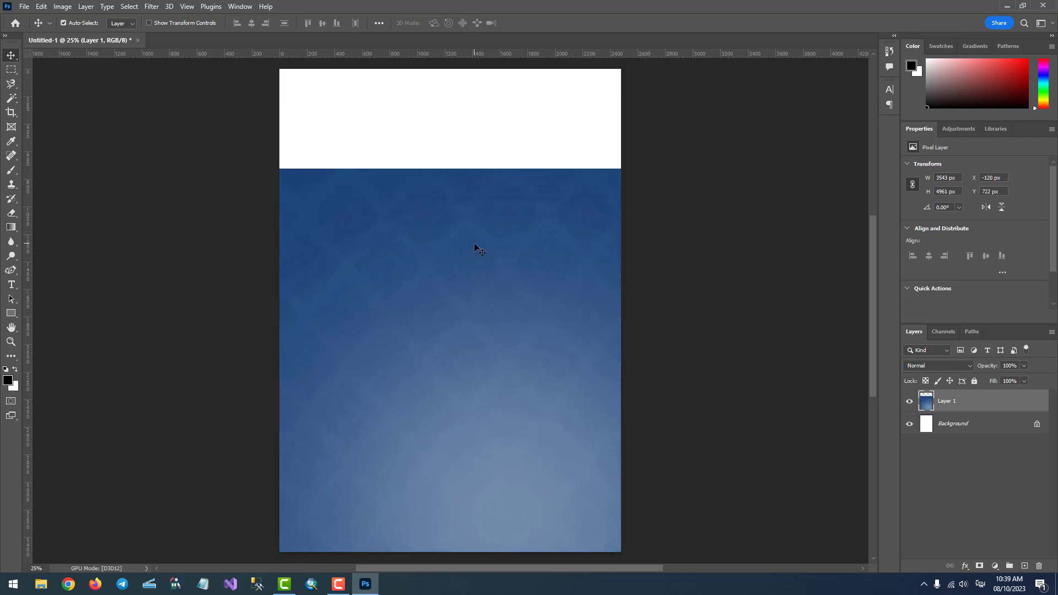
pyautogui.moveTo(474, 244)
pyautogui.mouseDown()
pyautogui.moveTo(509, 215)
pyautogui.moveTo(362, 190)
pyautogui.moveTo(373, 144)
pyautogui.moveTo(427, 191)
pyautogui.moveTo(525, 213)
pyautogui.moveTo(458, 235)
pyautogui.mouseUp()
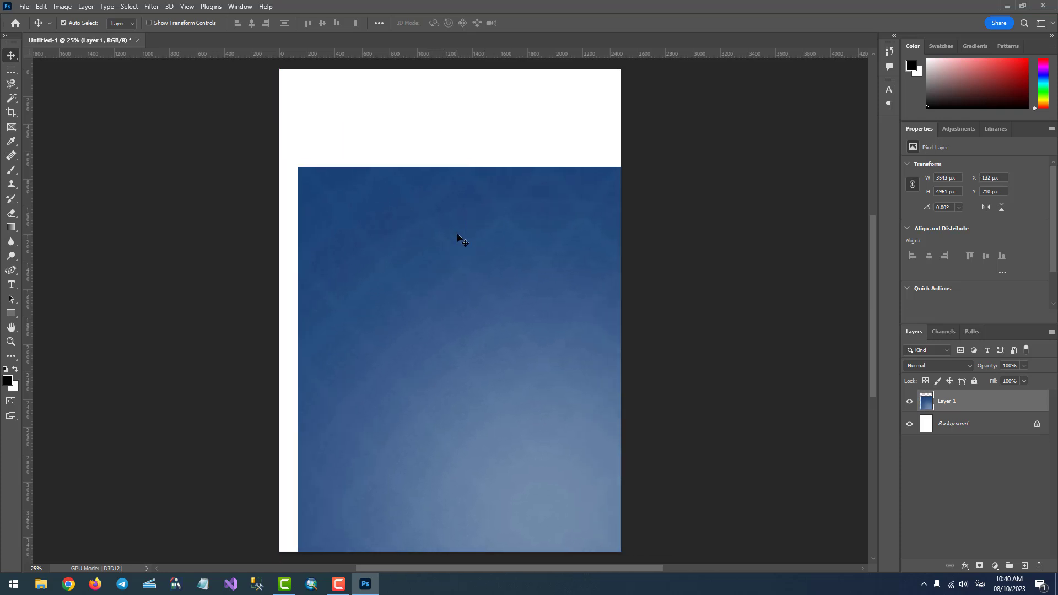
# Step: Free-transform Layer 1 to 2530 × 3542 px so the blue texture fills the page
pyautogui.press('ctrl')
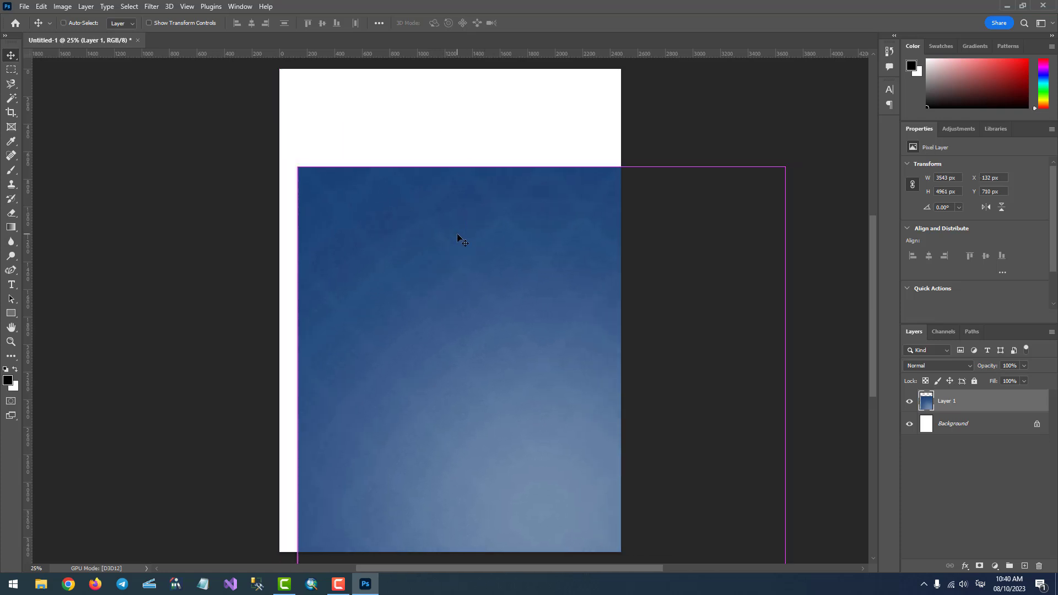
pyautogui.hotkey('ctrl', 't')
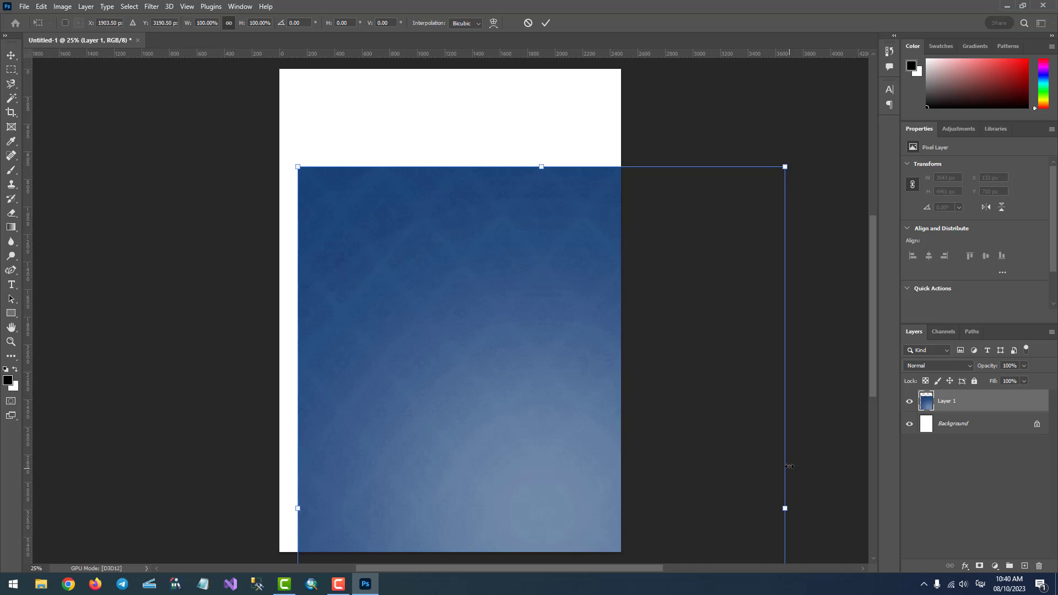
pyautogui.moveTo(784, 167); pyautogui.dragTo(523, 309)
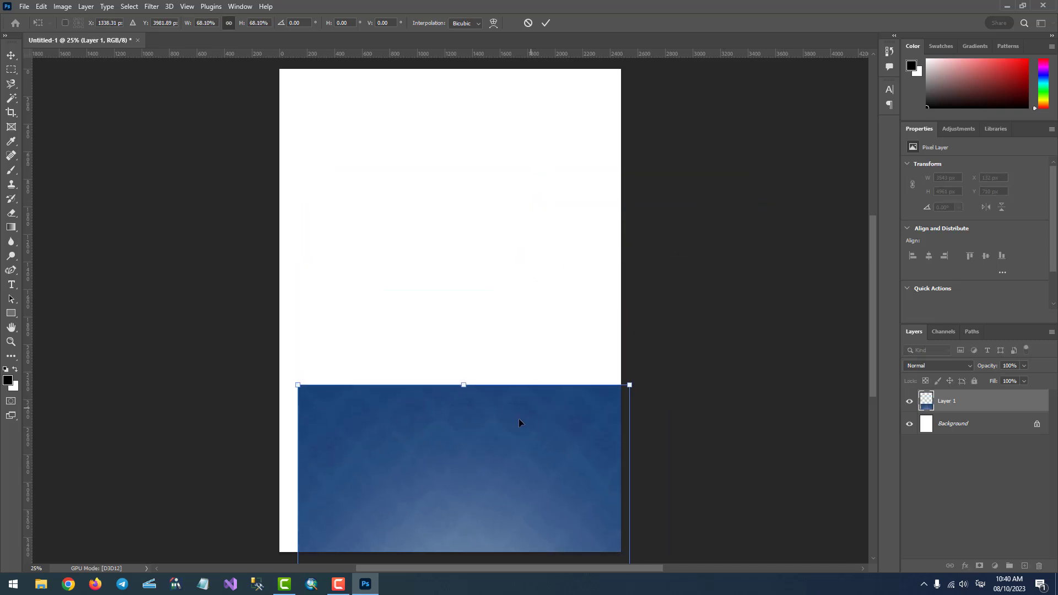
pyautogui.moveTo(518, 419); pyautogui.dragTo(492, 109)
pyautogui.moveTo(611, 536); pyautogui.dragTo(622, 549)
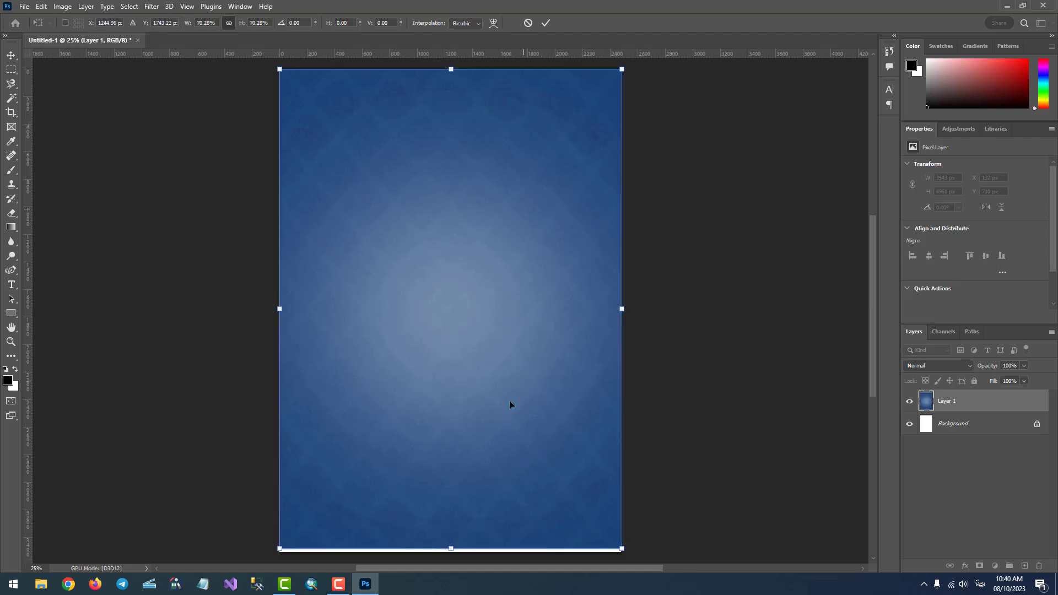
pyautogui.moveTo(451, 549); pyautogui.dragTo(451, 556)
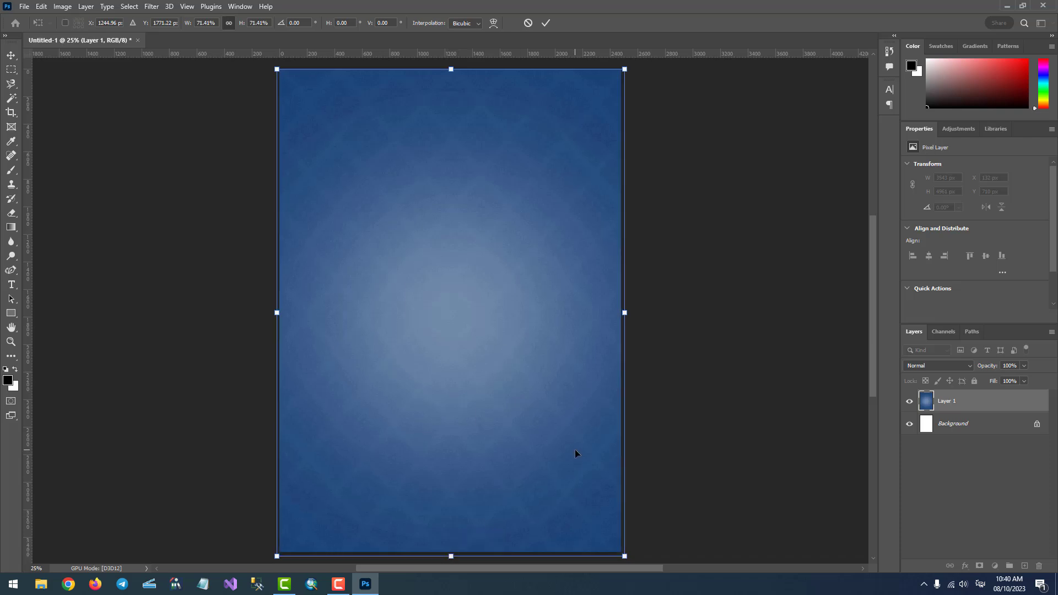
pyautogui.press('Return')
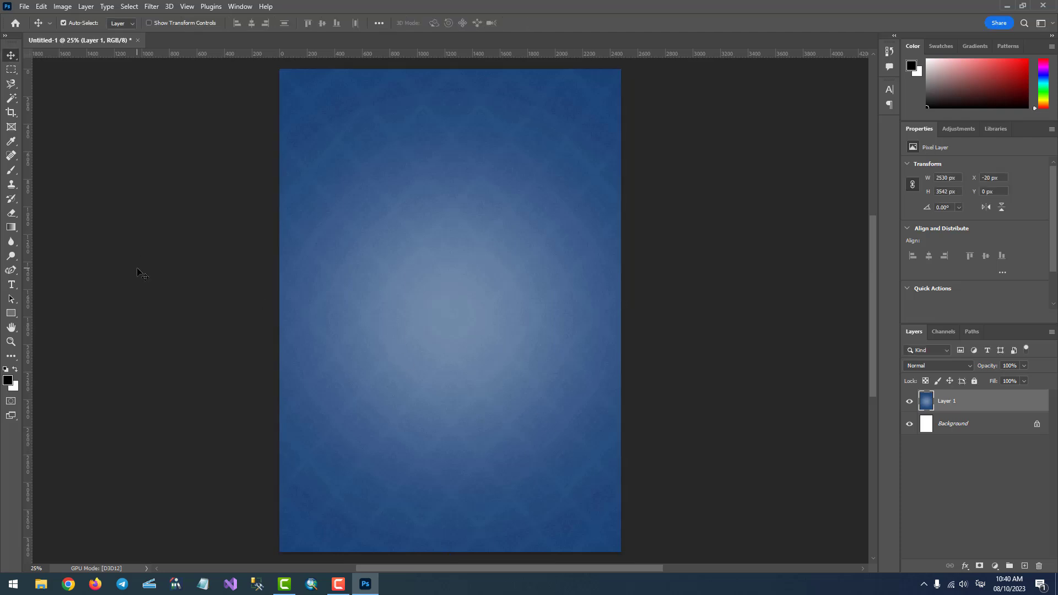
pyautogui.press('space')
pyautogui.click(1007, 6)
pyautogui.doubleClick(189, 134)
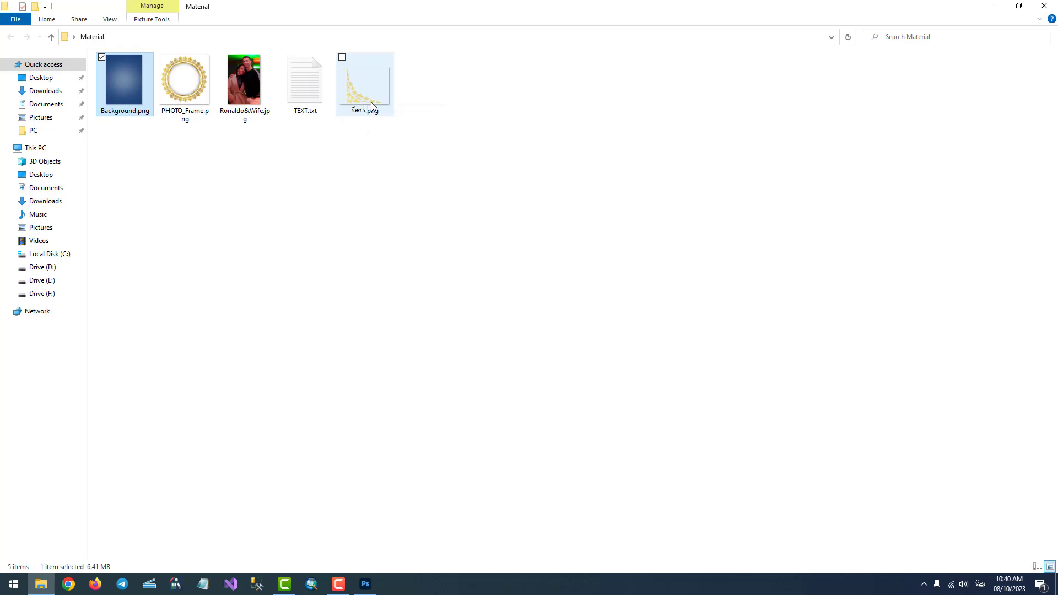
pyautogui.doubleClick(370, 101)
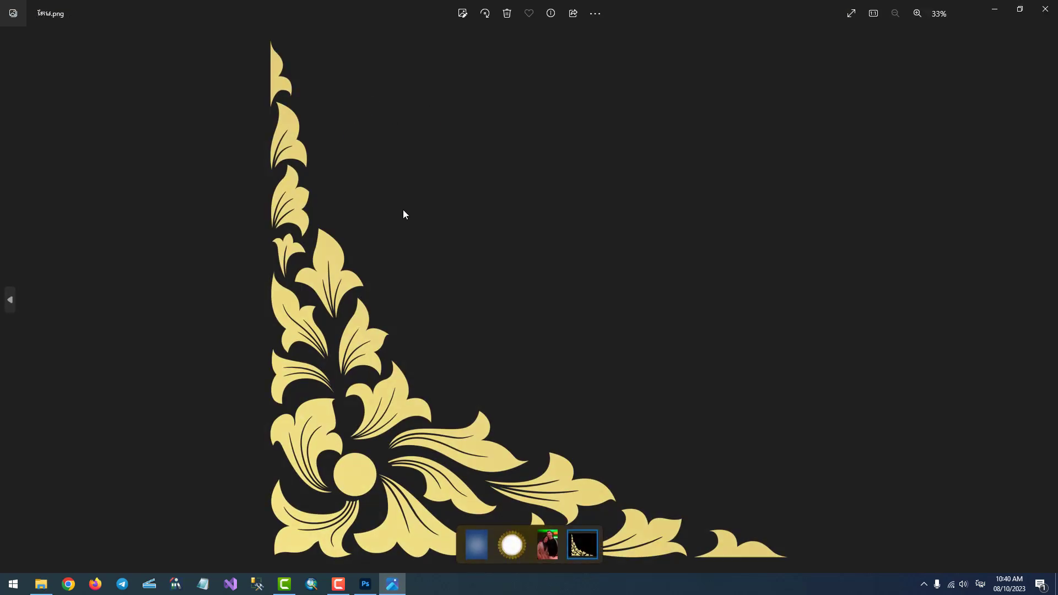
pyautogui.click(1045, 9)
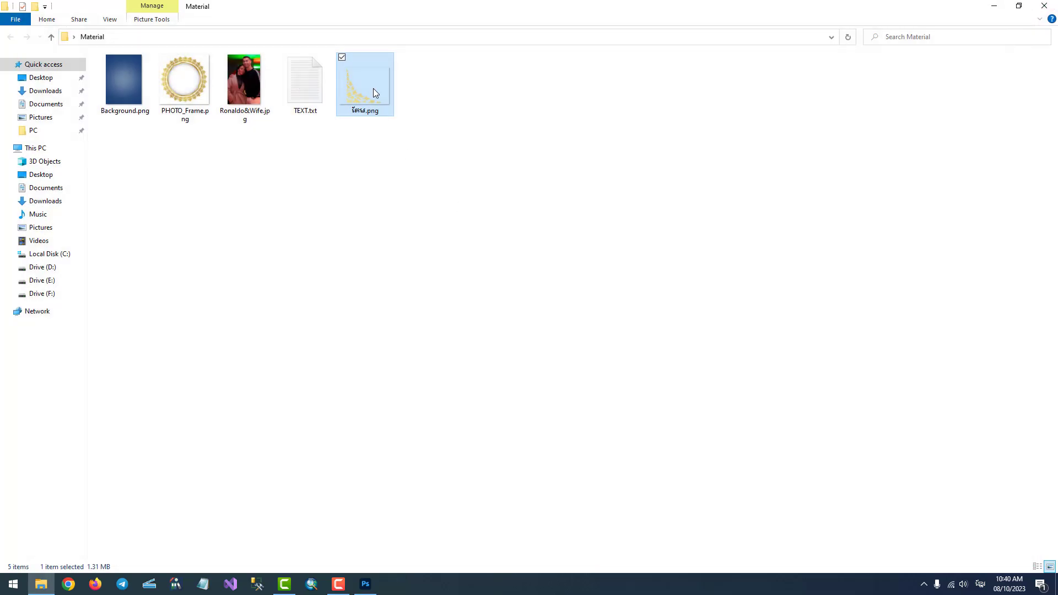
pyautogui.doubleClick(372, 89)
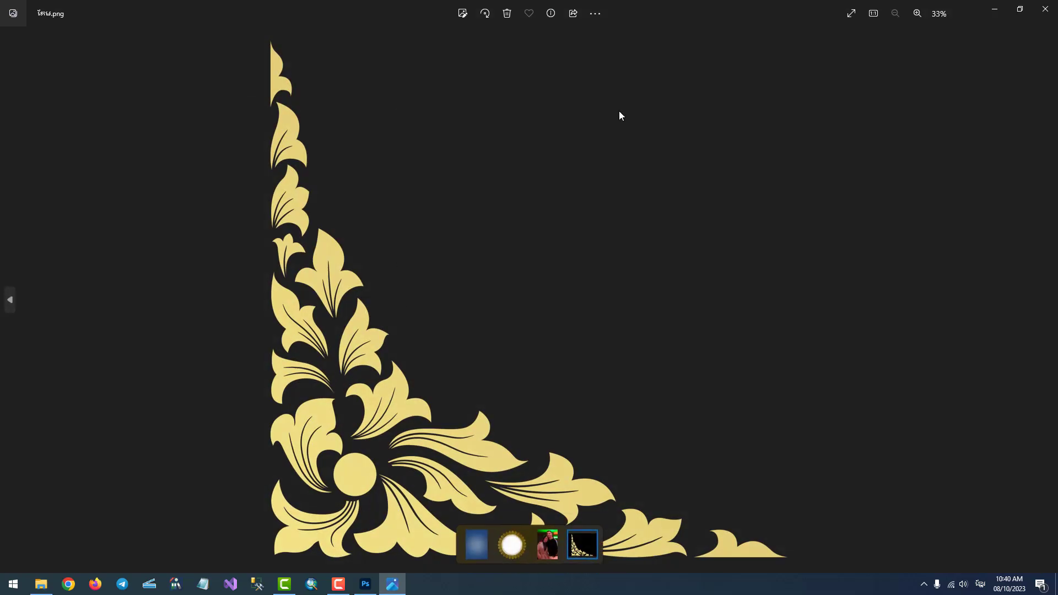
pyautogui.click(1046, 8)
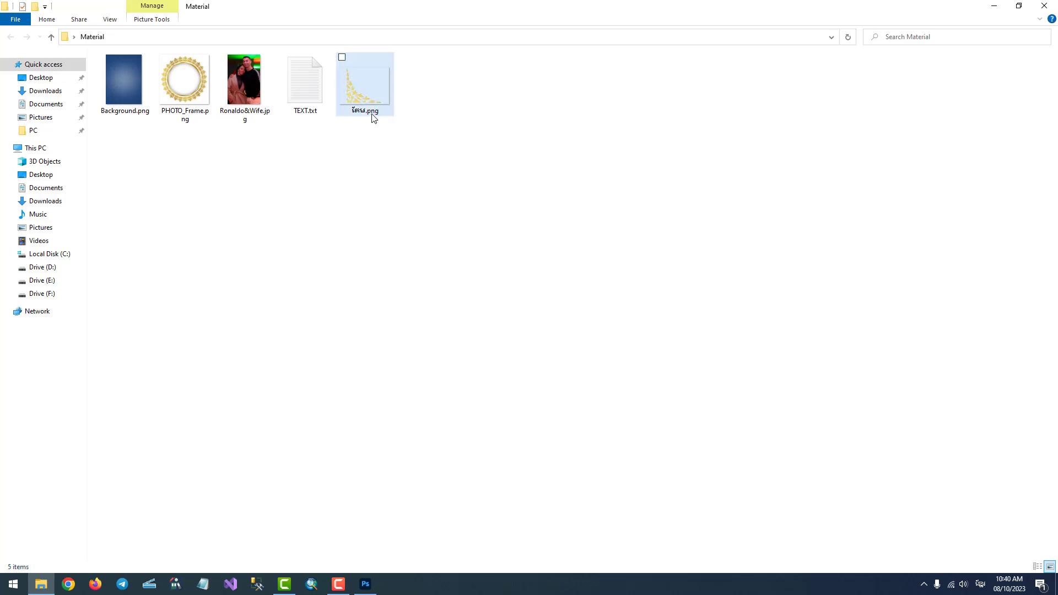
pyautogui.doubleClick(367, 89)
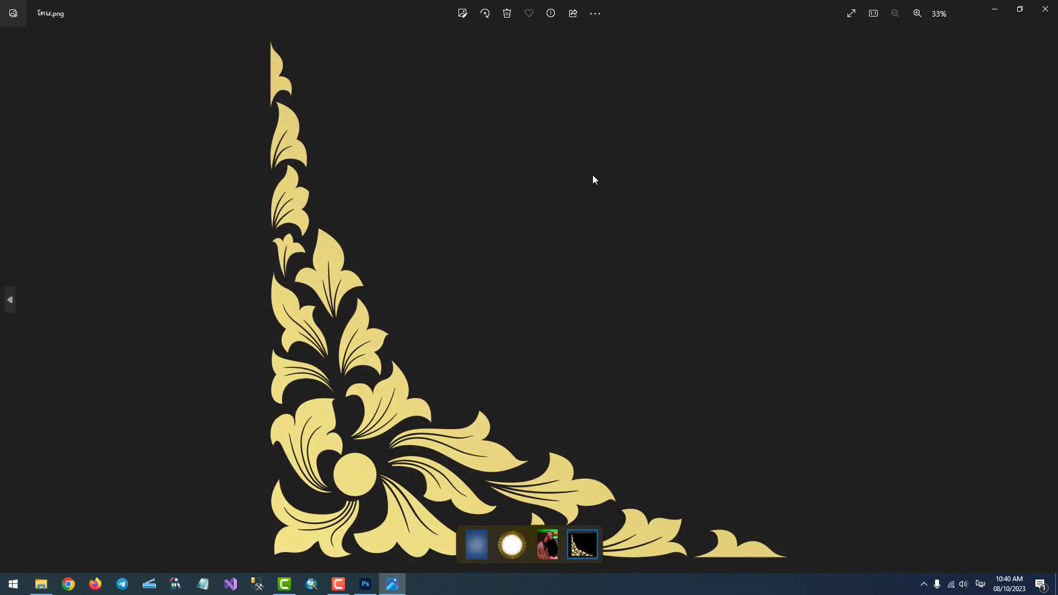
pyautogui.click(1046, 9)
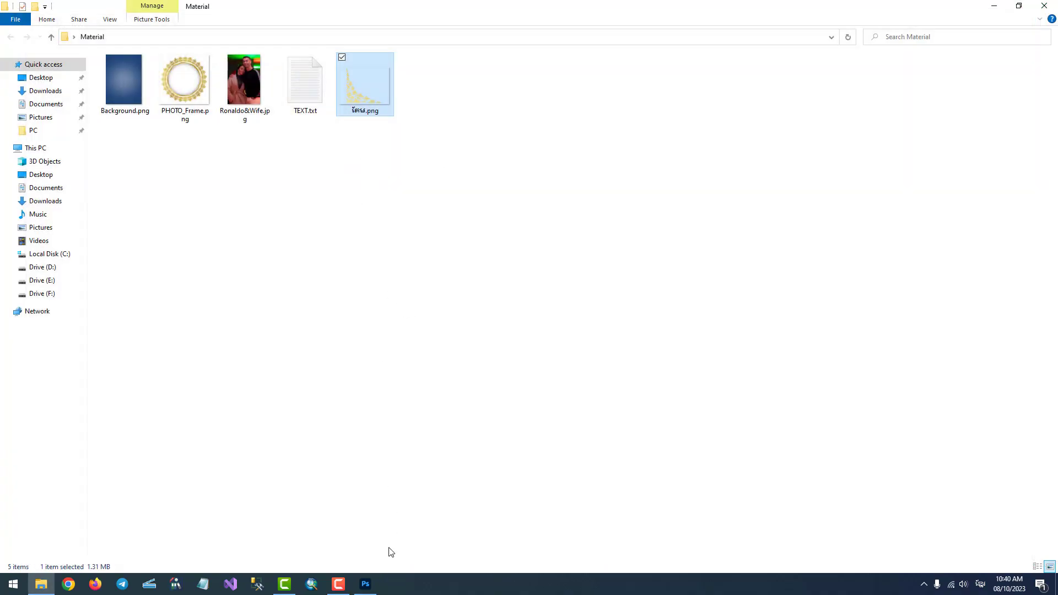
pyautogui.click(365, 584)
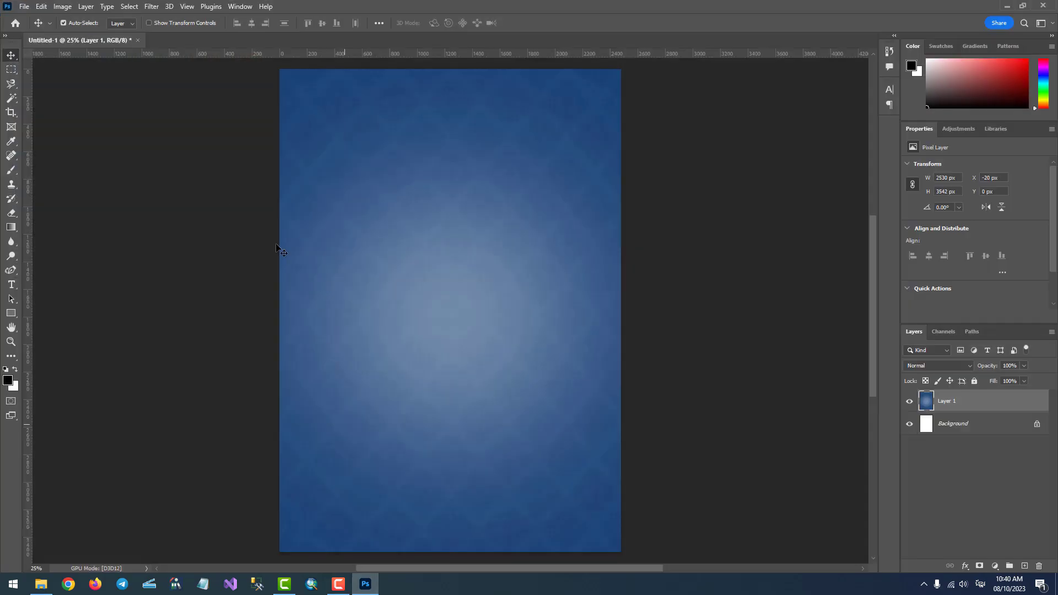
# Step: Open the gold ornament PNG and drag it onto the blue card as Layer 2
pyautogui.click(24, 7)
pyautogui.click(31, 30)
pyautogui.click(371, 91)
pyautogui.click(435, 299)
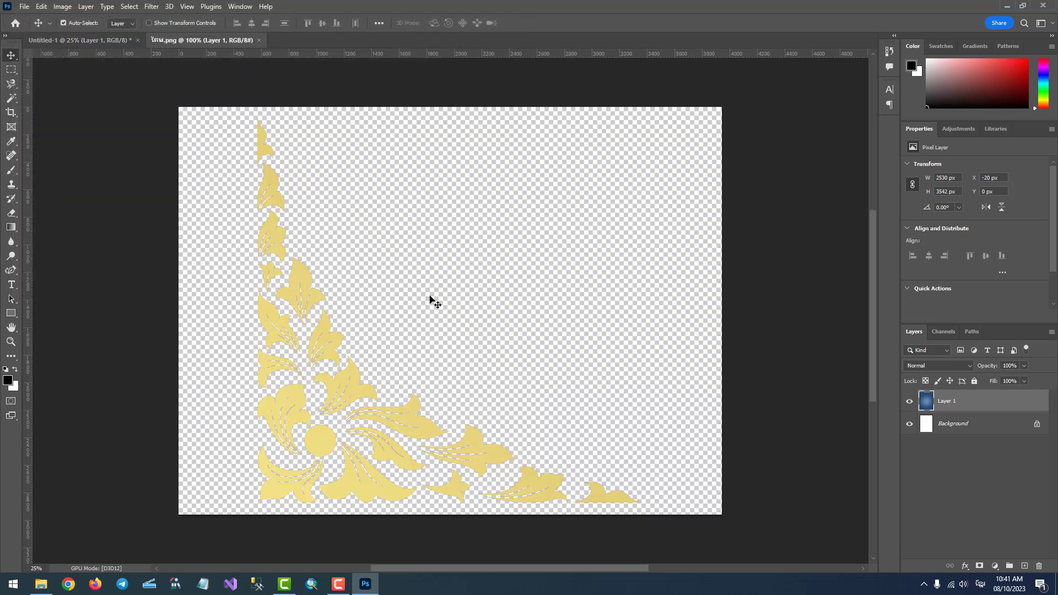
pyautogui.moveTo(212, 42); pyautogui.dragTo(324, 120)
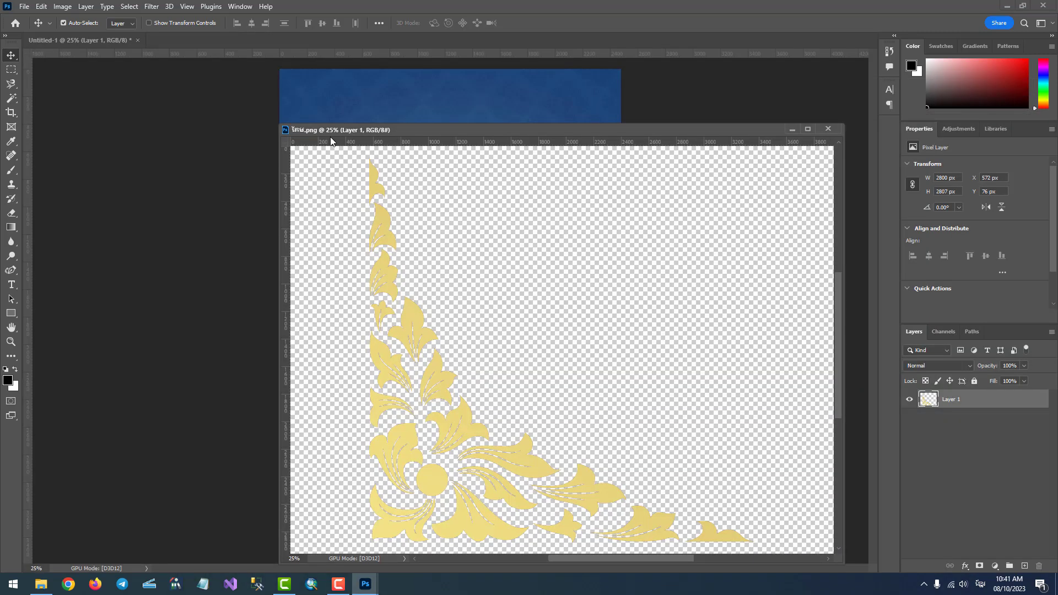
pyautogui.moveTo(401, 130); pyautogui.dragTo(585, 130)
pyautogui.moveTo(580, 356); pyautogui.dragTo(402, 290)
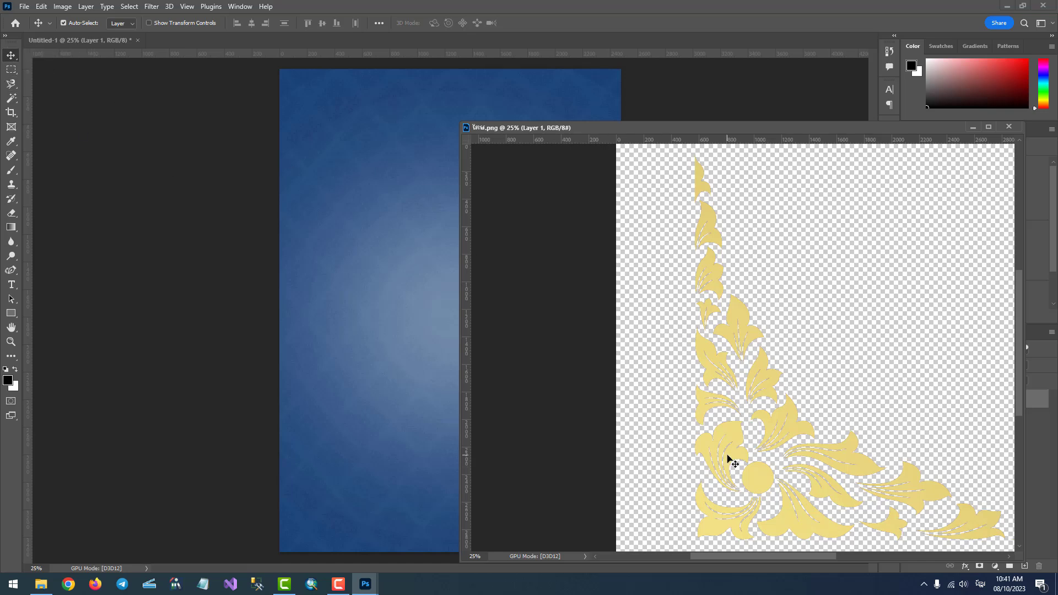
pyautogui.moveTo(730, 461); pyautogui.dragTo(410, 319)
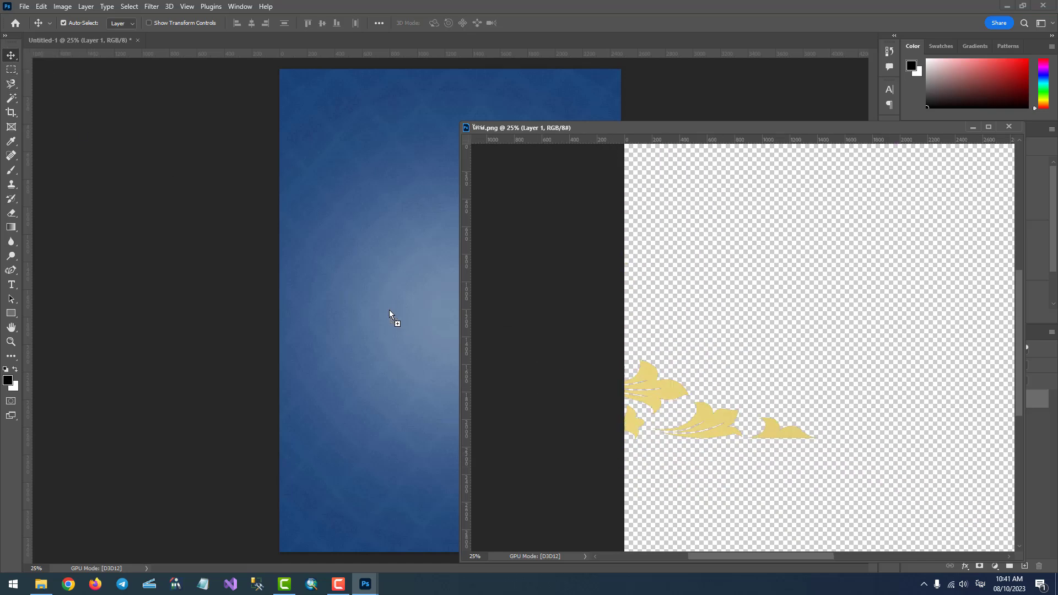
# Step: Close the ornament window, move Layer 2 left and down, and preview the PNG again
pyautogui.click(1008, 127)
pyautogui.moveTo(441, 273)
pyautogui.mouseDown()
pyautogui.moveTo(431, 298)
pyautogui.moveTo(452, 346)
pyautogui.mouseUp()
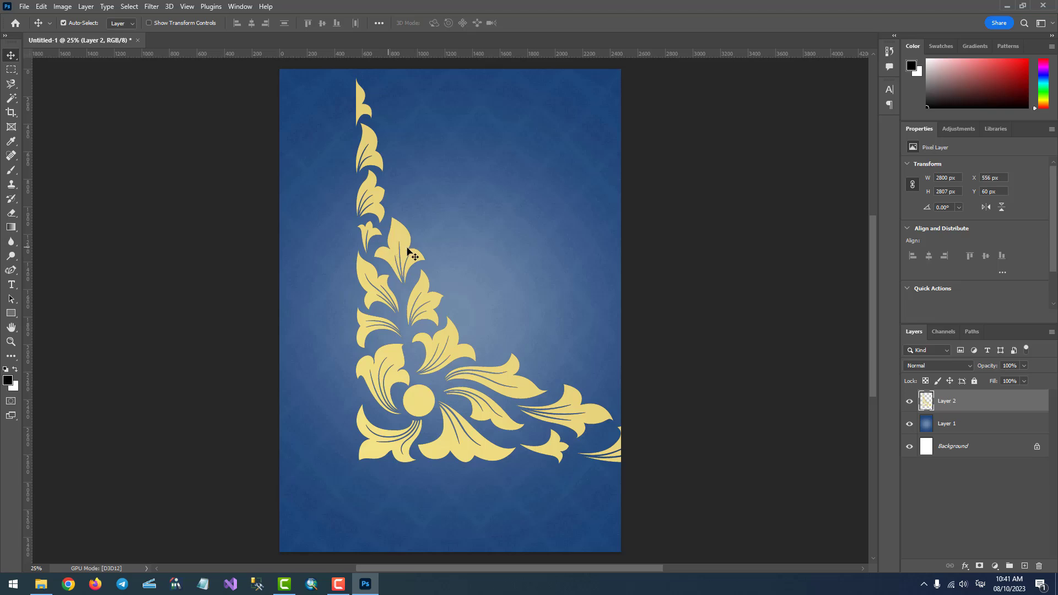
pyautogui.moveTo(416, 277); pyautogui.dragTo(398, 316)
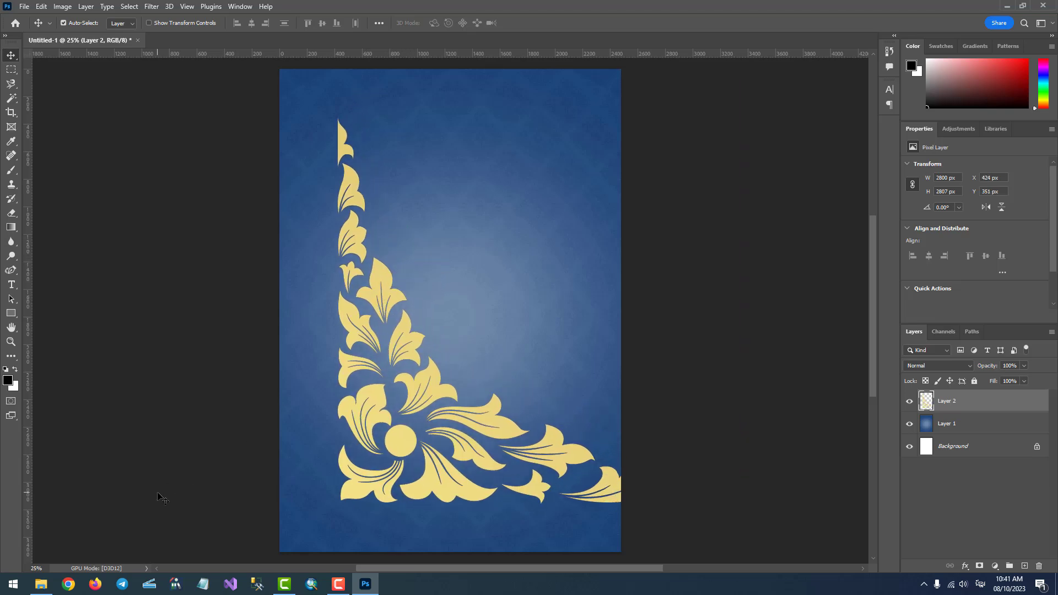
pyautogui.click(40, 584)
pyautogui.doubleClick(360, 108)
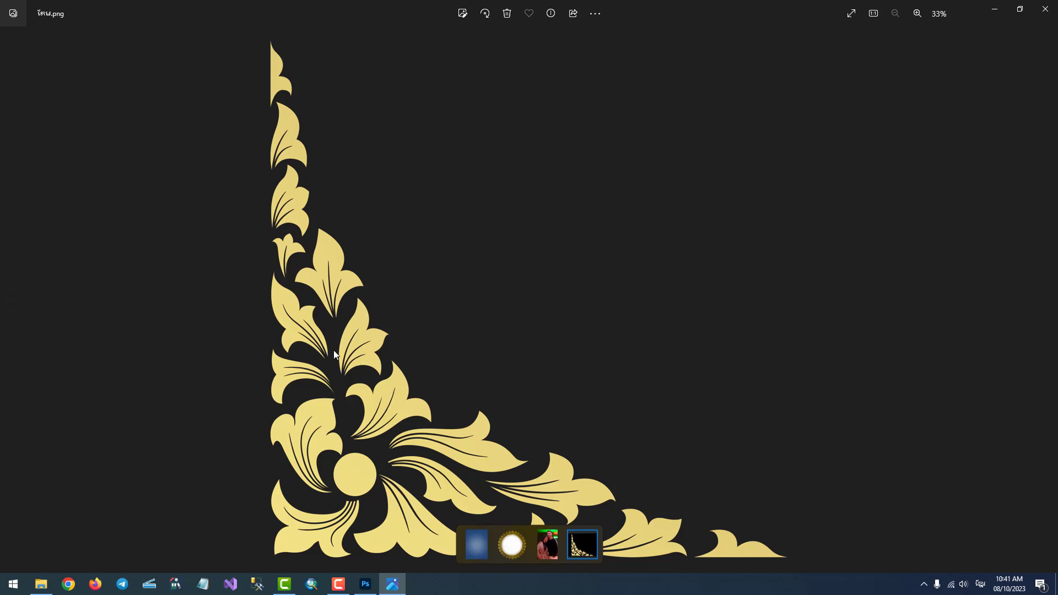
# Step: Close the ornament preview, check the PNG's 3943 × 2957 size, and return to Photoshop
pyautogui.press('Escape')
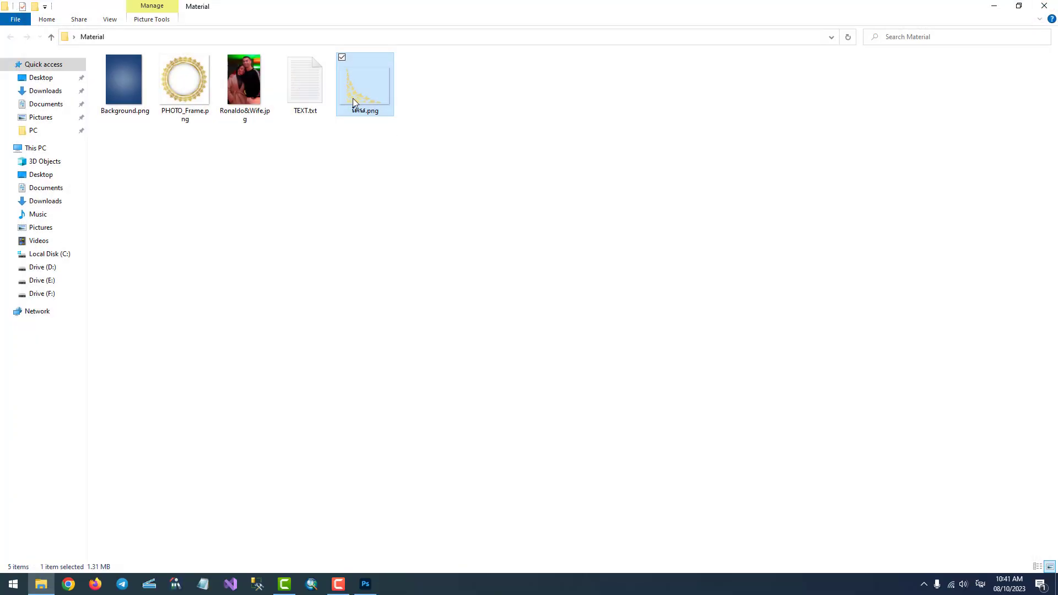
pyautogui.click(387, 160)
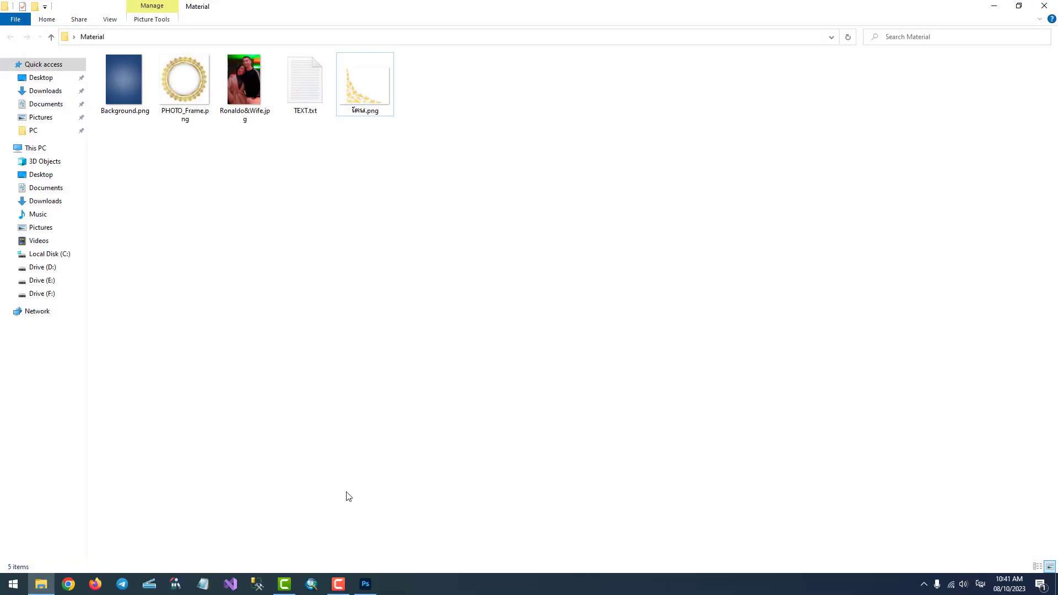
pyautogui.click(373, 589)
pyautogui.moveTo(364, 584)
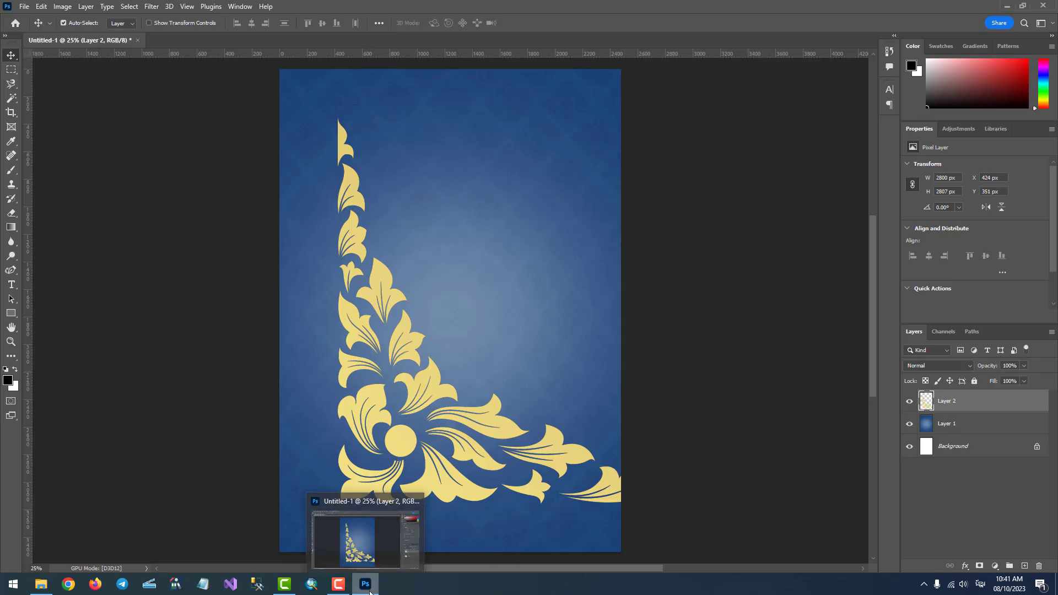
pyautogui.click(41, 584)
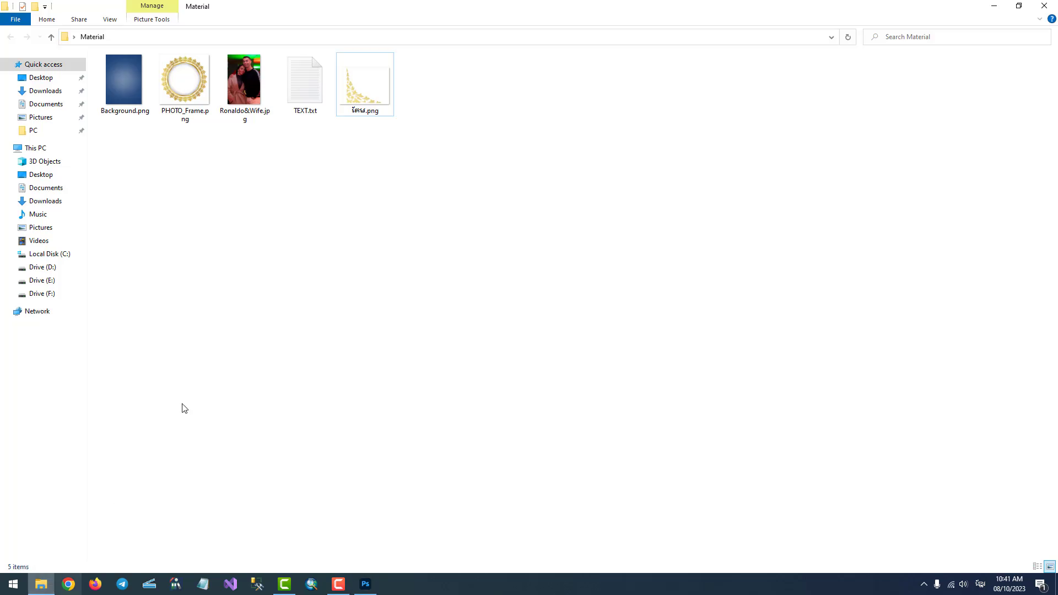
pyautogui.click(373, 114)
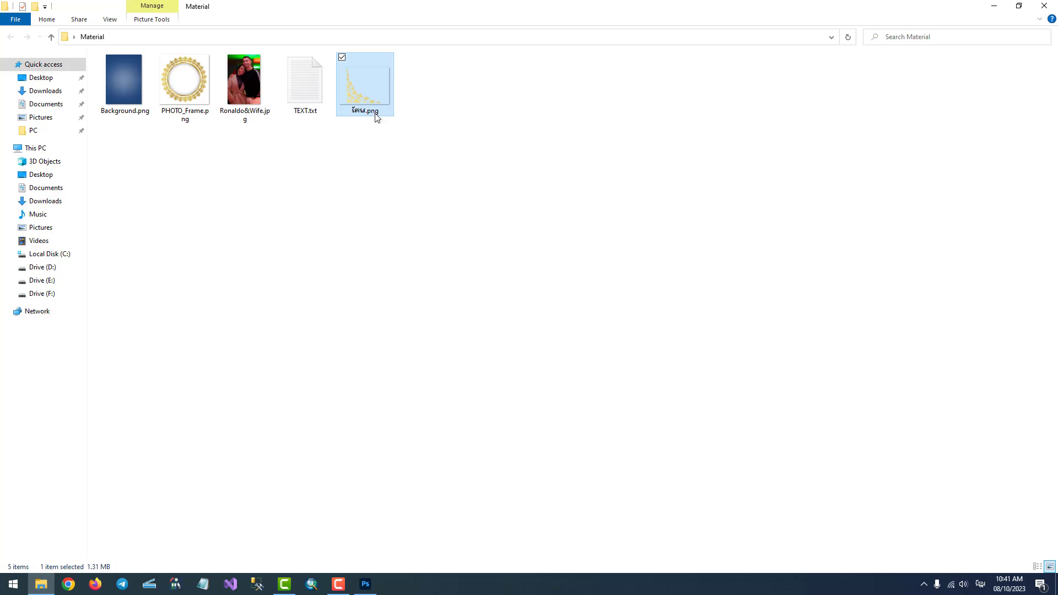
pyautogui.click(365, 584)
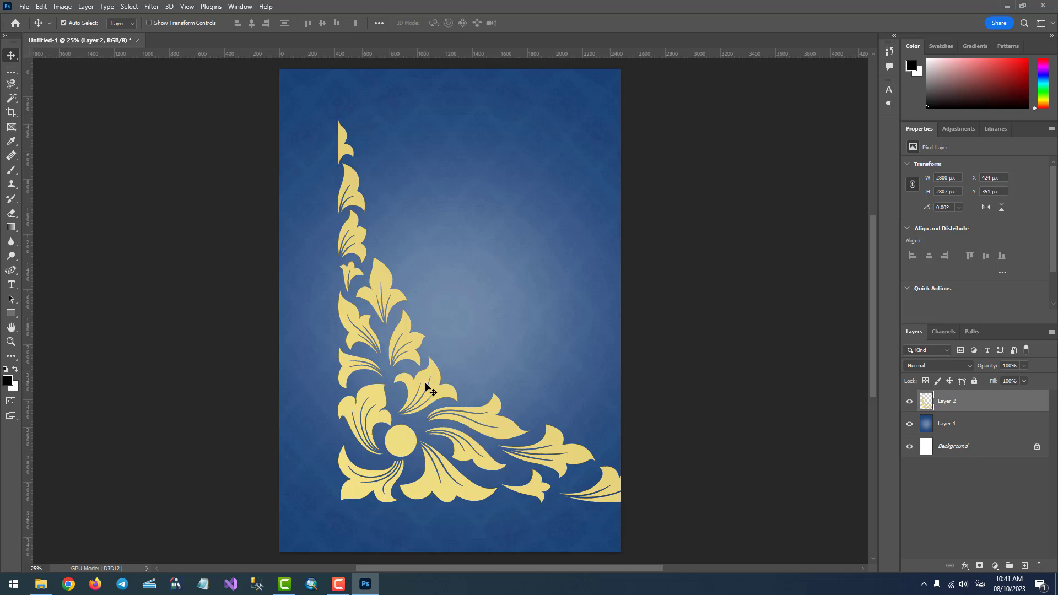
# Step: Scale the Layer 2 ornament to 569 × 578 px in the bottom-left corner
pyautogui.hotkey('ctrl', 't')
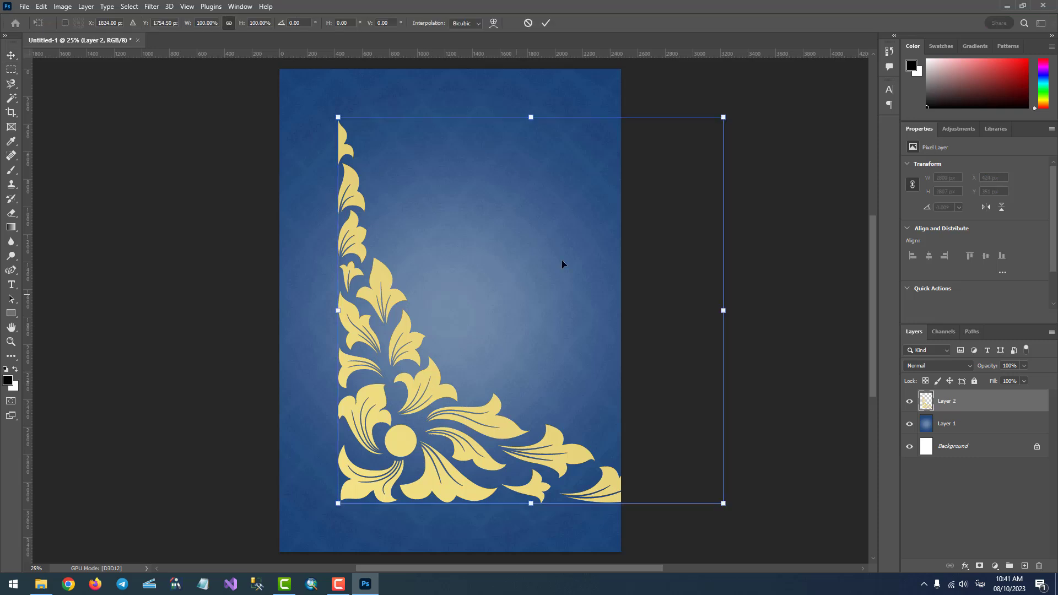
pyautogui.moveTo(723, 118); pyautogui.dragTo(415, 425)
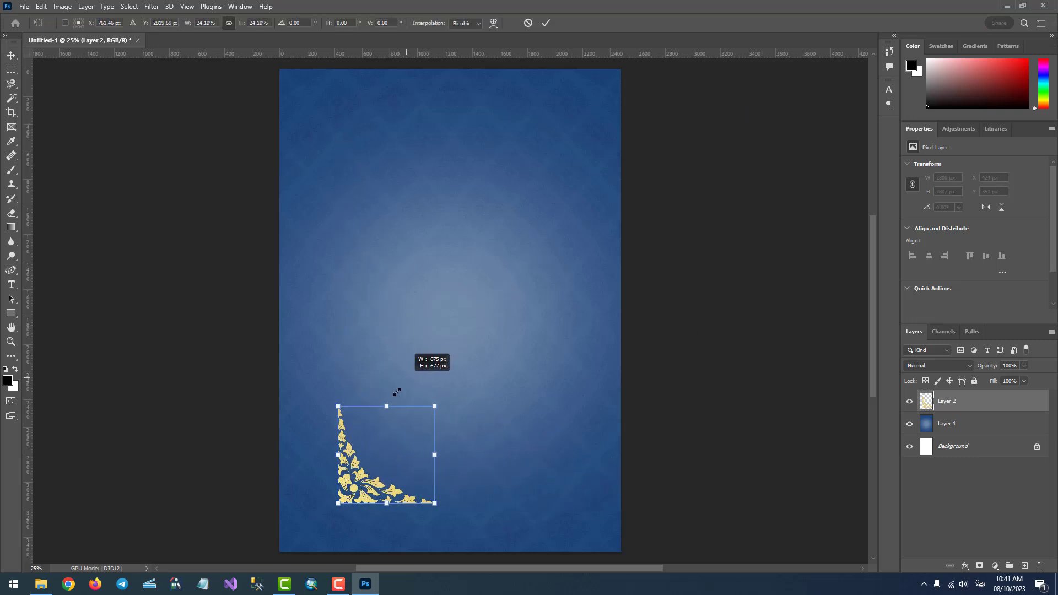
pyautogui.moveTo(389, 470); pyautogui.dragTo(297, 542)
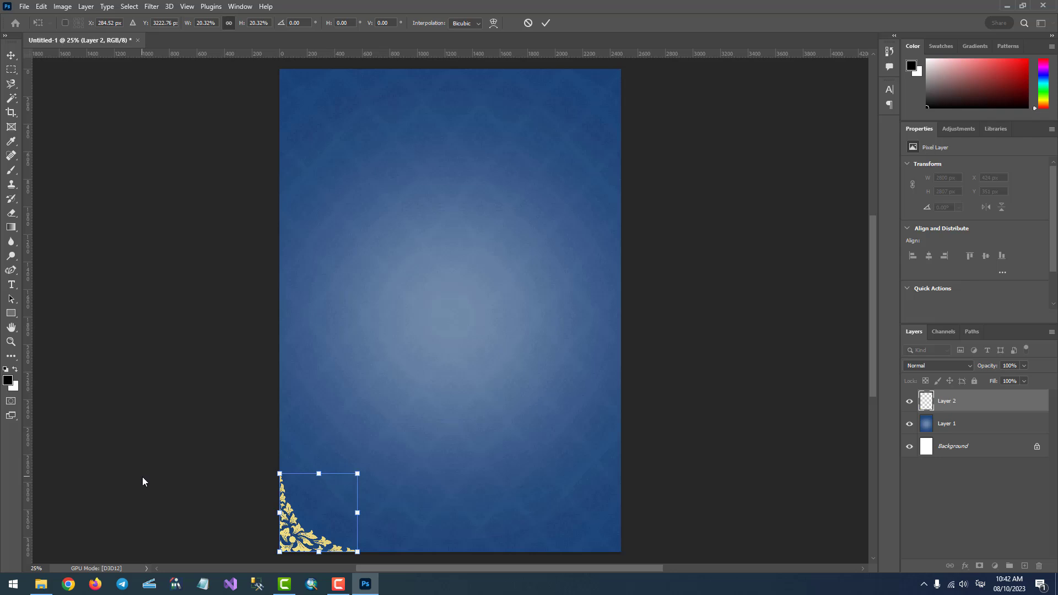
pyautogui.moveTo(301, 532); pyautogui.dragTo(284, 546)
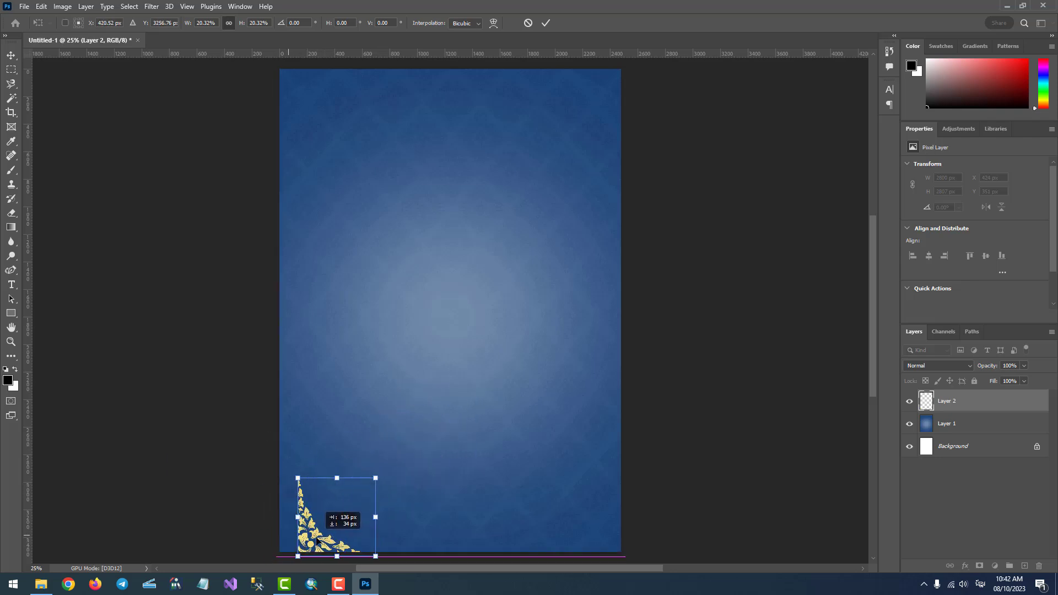
pyautogui.moveTo(285, 545)
pyautogui.mouseDown()
pyautogui.moveTo(301, 545)
pyautogui.moveTo(310, 531)
pyautogui.moveTo(300, 526)
pyautogui.mouseUp()
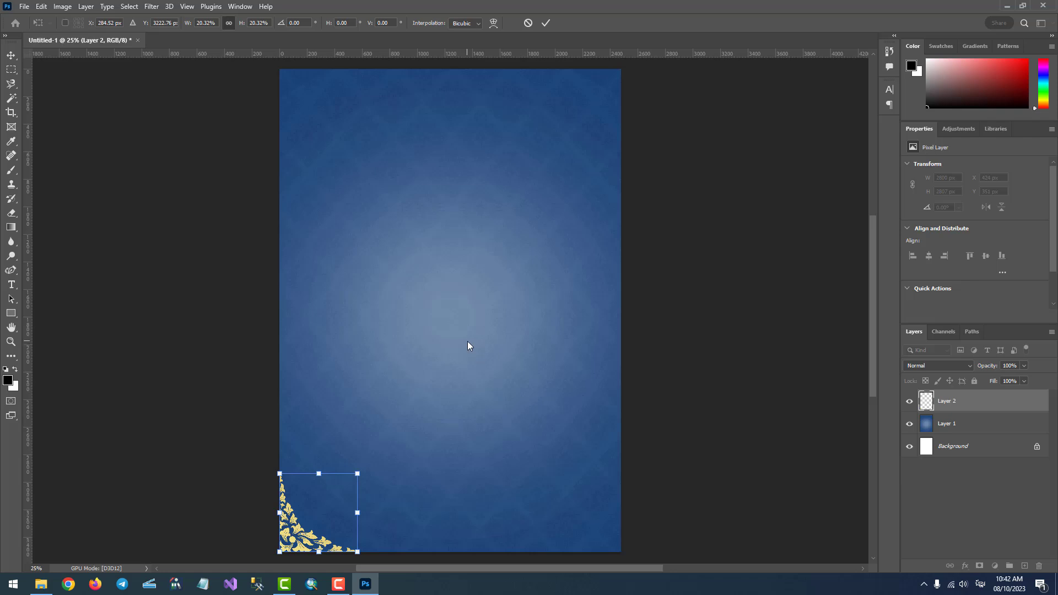
pyautogui.click(11, 55)
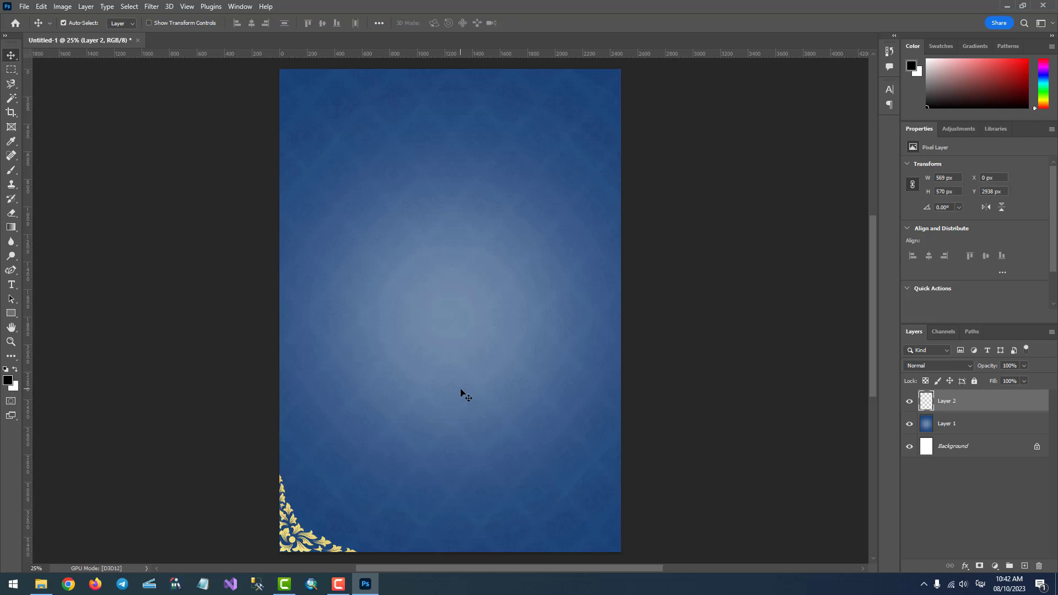
# Step: Shift the ornament slightly and realign blue Layer 1 to X -20, Y 0
pyautogui.moveTo(294, 540)
pyautogui.mouseDown()
pyautogui.moveTo(312, 530)
pyautogui.moveTo(311, 545)
pyautogui.mouseUp()
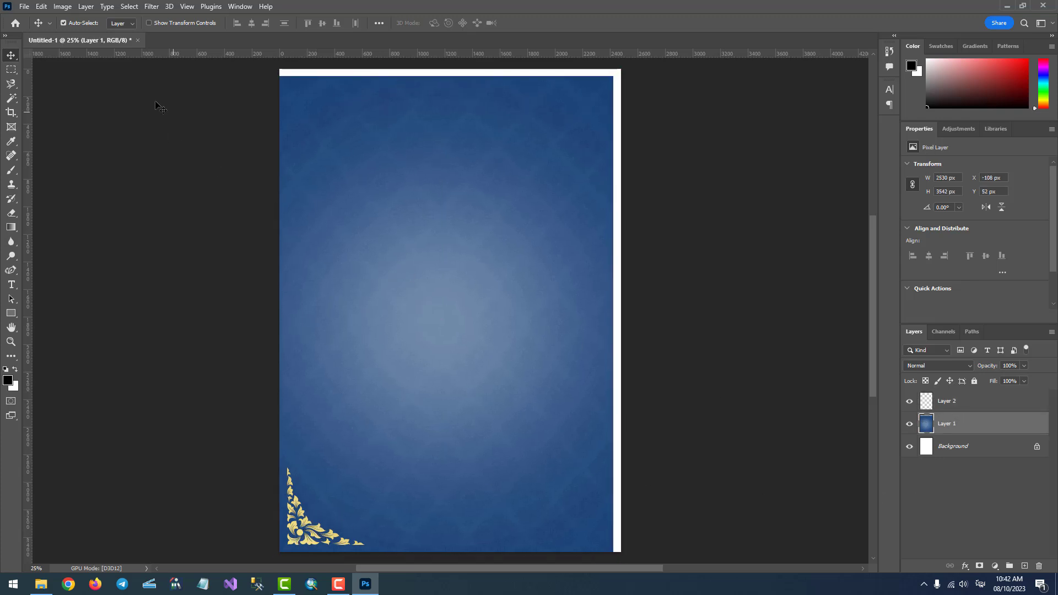
pyautogui.press('ctrl')
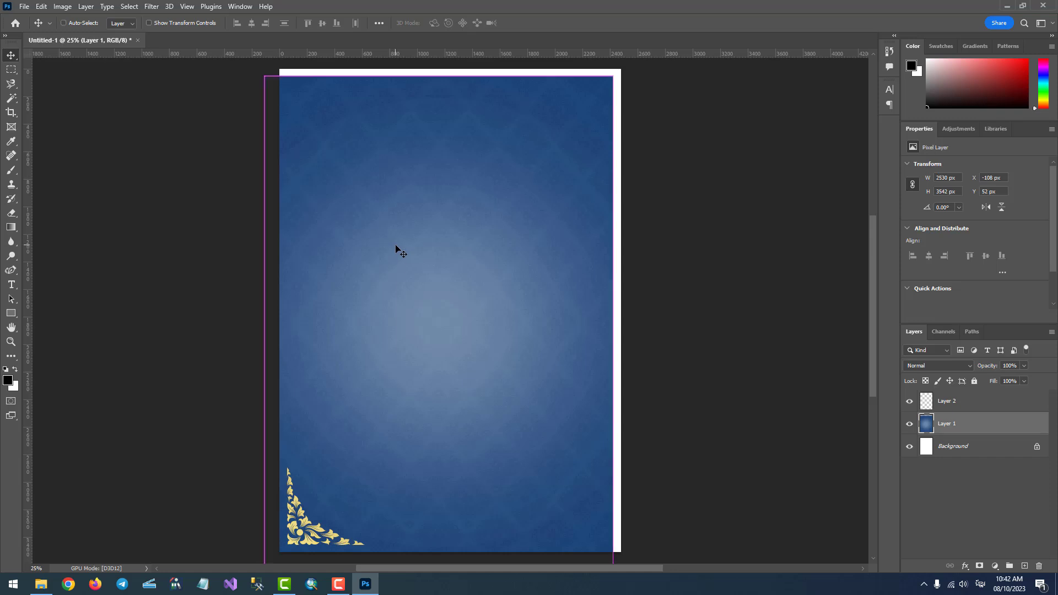
pyautogui.moveTo(395, 245); pyautogui.dragTo(407, 238)
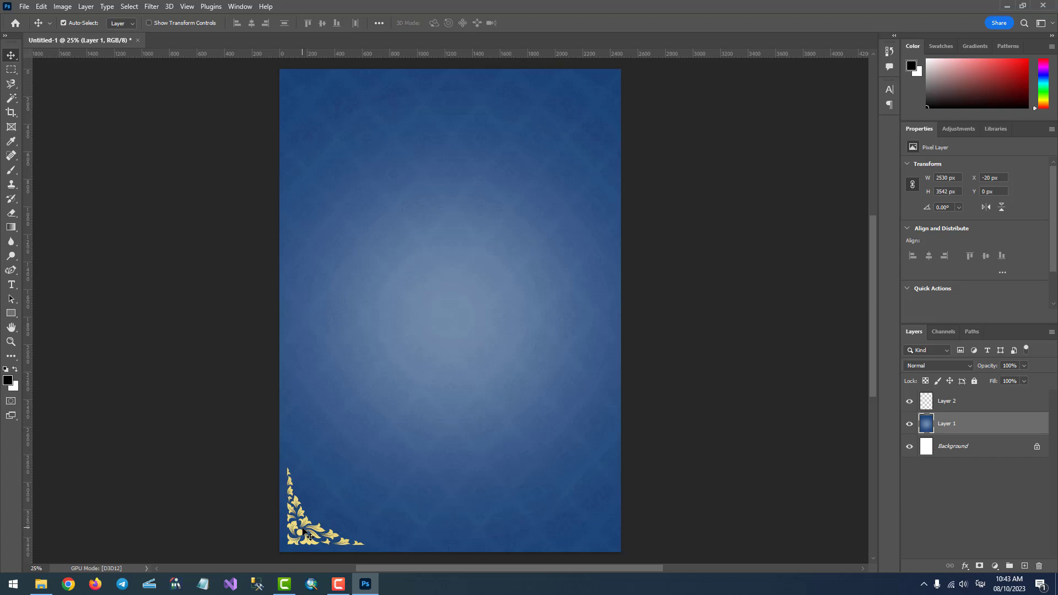
# Step: Nudge the Layer 2 ornament down and left to X 34, Y 2934
pyautogui.click(304, 529)
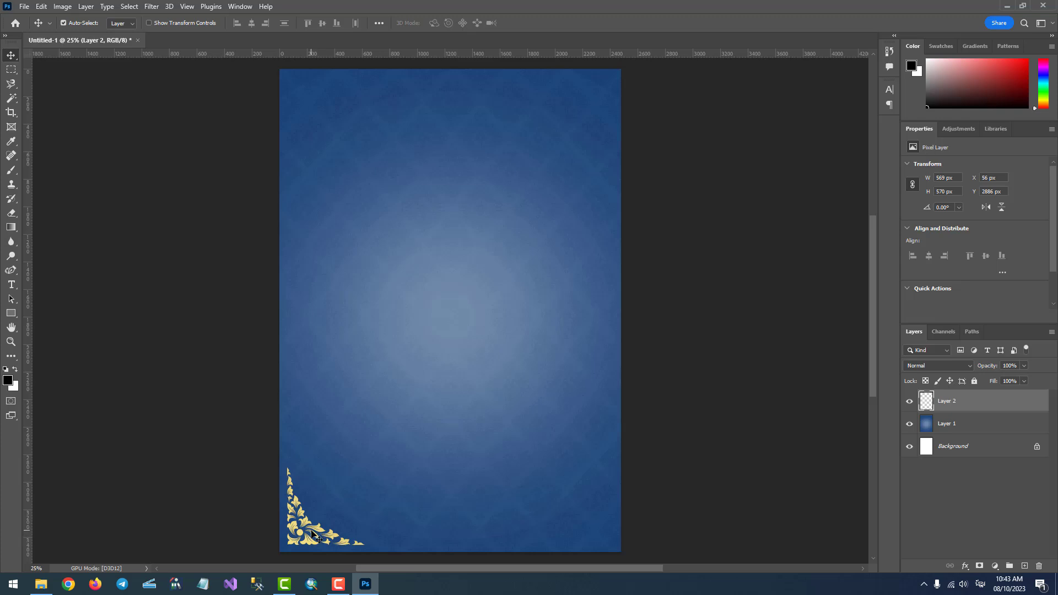
pyautogui.press('Down')
pyautogui.press('Down')
pyautogui.press('Down')
pyautogui.press('Down')
pyautogui.press('Down')
pyautogui.press('Down')
pyautogui.press('Down')
pyautogui.press('Down')
pyautogui.press('Down')
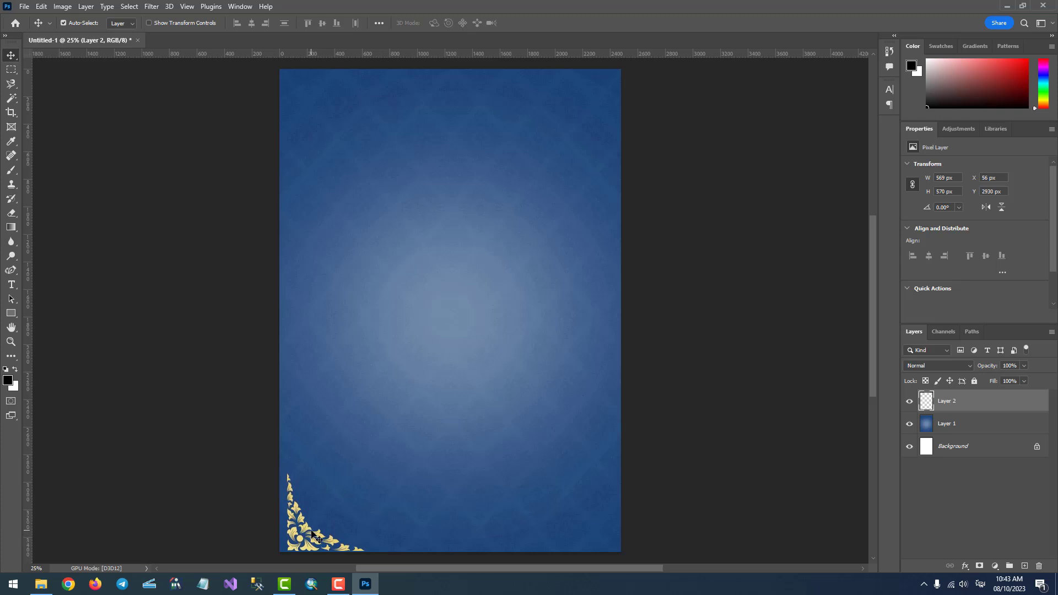
pyautogui.press('Down')
pyautogui.press('Down')
pyautogui.press('Down')
pyautogui.press('Left')
pyautogui.press('Left')
pyautogui.press('Left')
pyautogui.press('Left')
pyautogui.press('Left')
pyautogui.press('Left')
pyautogui.press('Left')
pyautogui.press('Left')
pyautogui.press('Left')
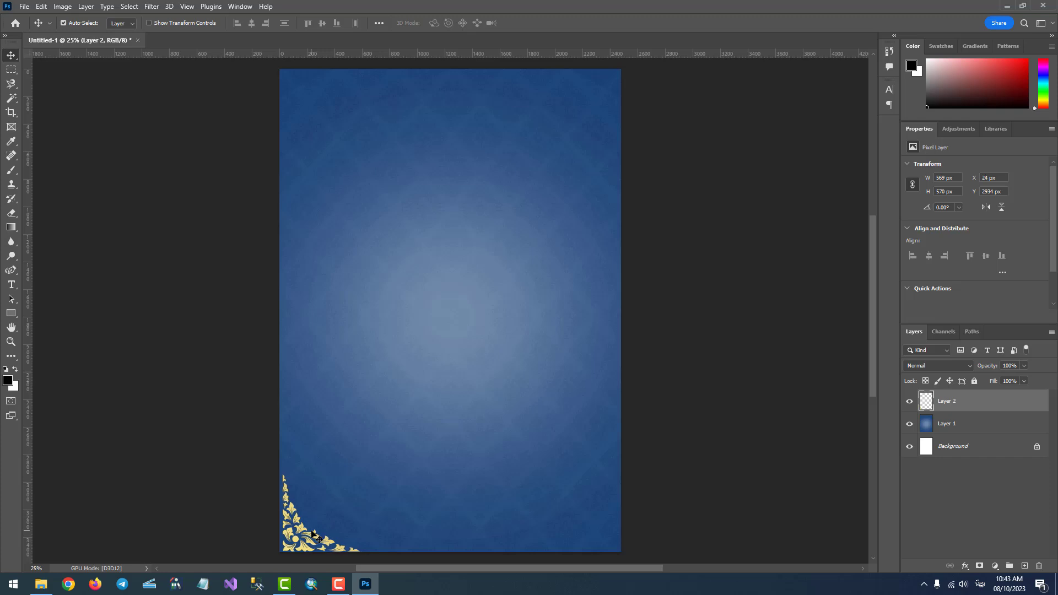
pyautogui.press('Left')
pyautogui.press('Left')
pyautogui.press('Left')
pyautogui.press('Left')
pyautogui.press('Left')
pyautogui.press('Left')
pyautogui.press('Left')
pyautogui.press('Left')
pyautogui.press('Left')
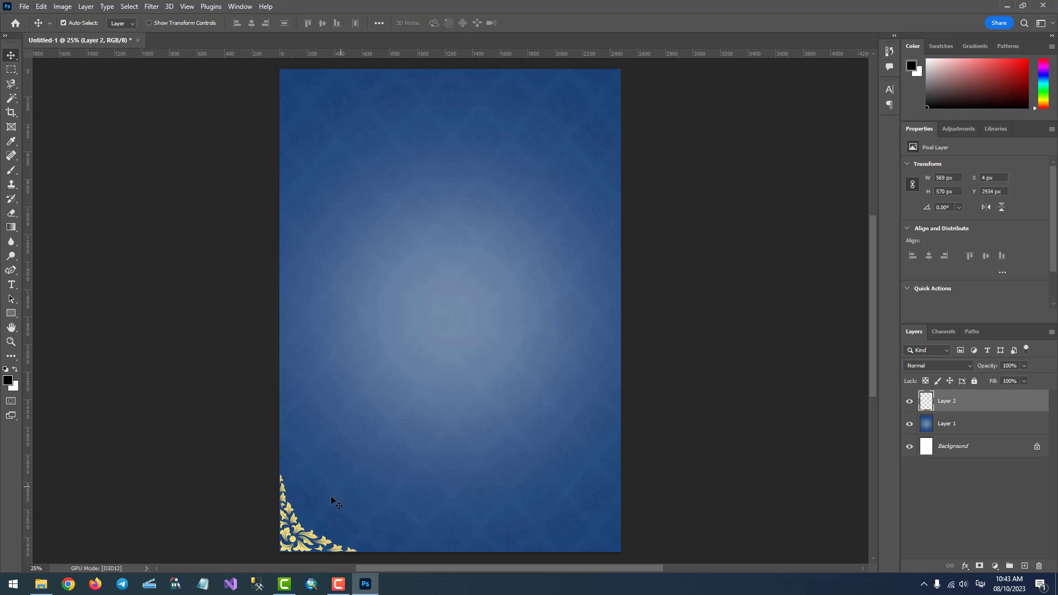
# Step: Duplicate the ornament layer with Ctrl+J and select Layer 2 copy
pyautogui.rightClick(959, 402)
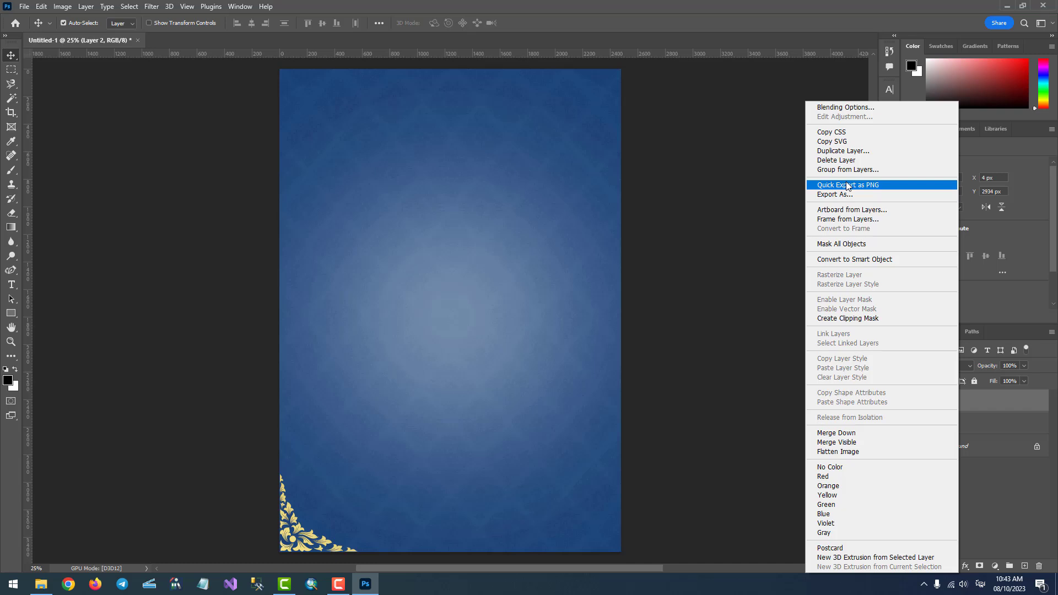
pyautogui.click(998, 405)
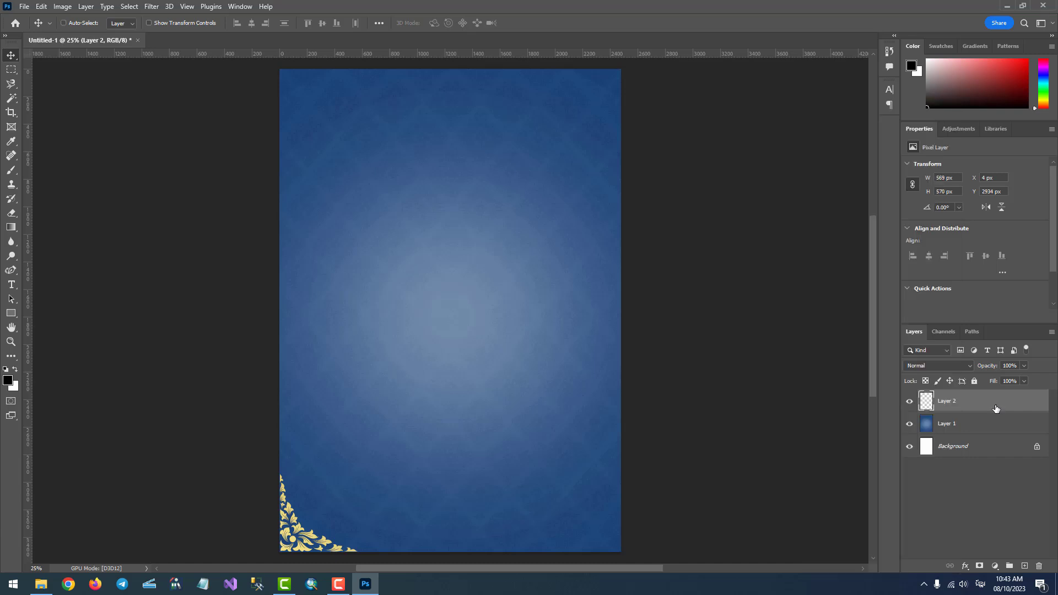
pyautogui.hotkey('ctrl', 'j')
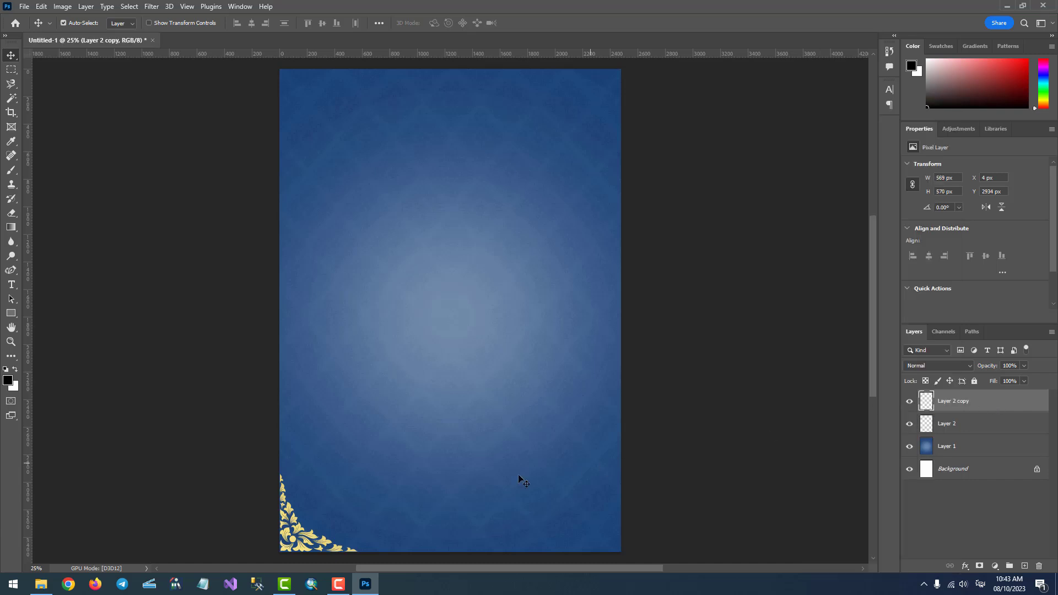
pyautogui.moveTo(298, 539); pyautogui.dragTo(298, 543)
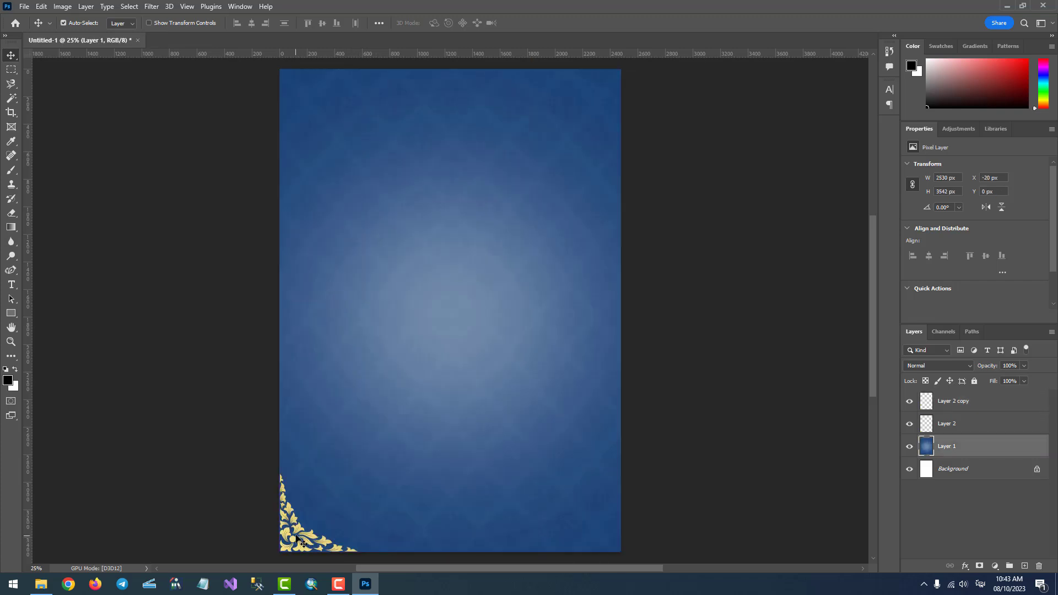
pyautogui.moveTo(296, 537); pyautogui.dragTo(307, 539)
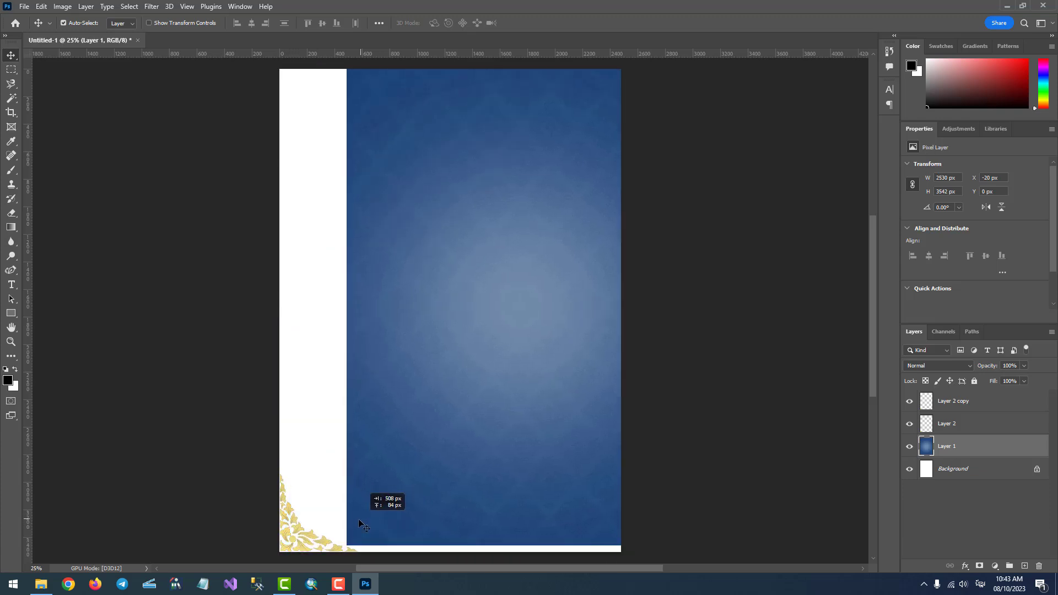
pyautogui.click(298, 545)
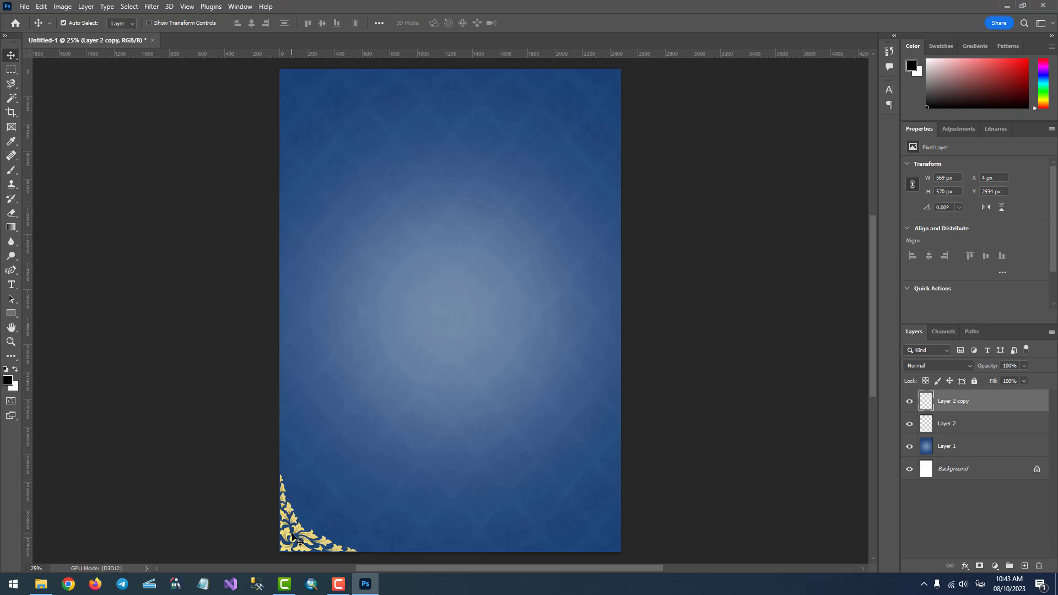
pyautogui.moveTo(298, 540)
pyautogui.mouseDown()
pyautogui.moveTo(309, 533)
pyautogui.moveTo(300, 539)
pyautogui.mouseUp()
pyautogui.click(964, 411)
# Step: Move Layer 2 copy into the card's bottom-right corner at X 1911, Y 2934
pyautogui.moveTo(290, 486)
pyautogui.mouseDown()
pyautogui.moveTo(558, 373)
pyautogui.moveTo(487, 407)
pyautogui.mouseUp()
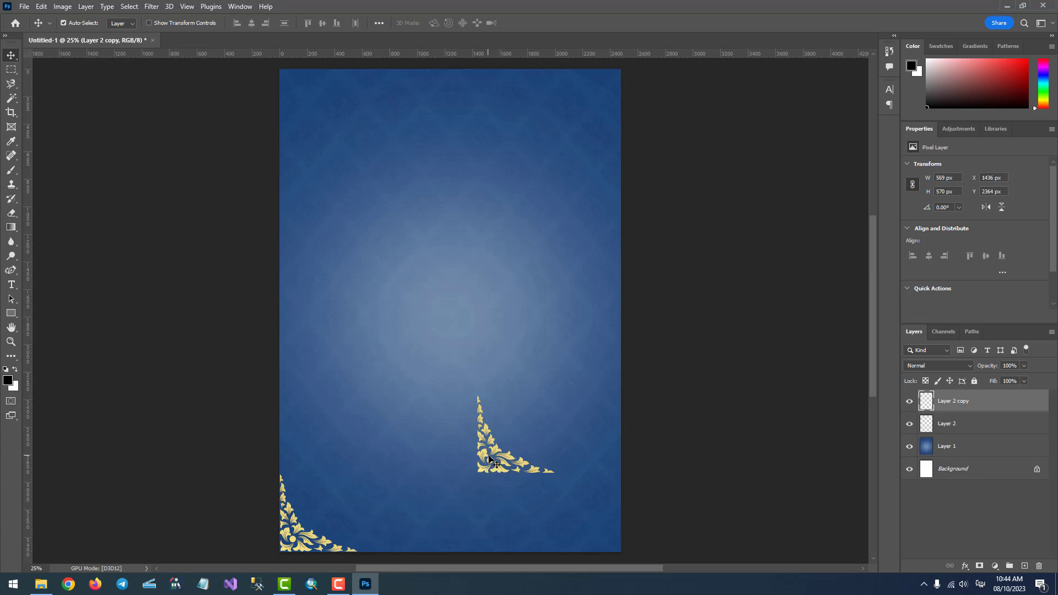
pyautogui.moveTo(490, 460); pyautogui.dragTo(490, 472)
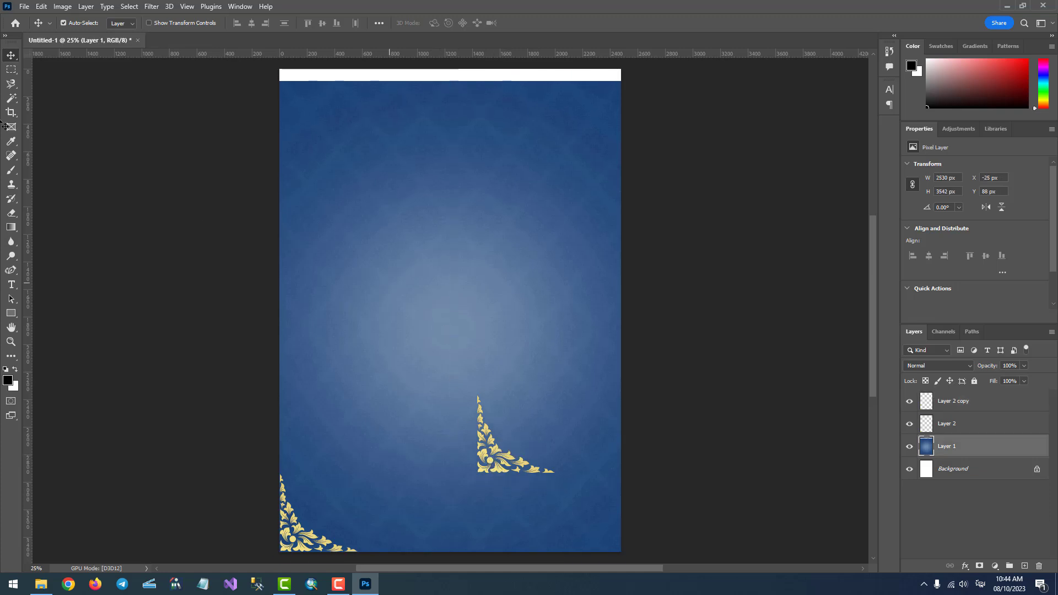
pyautogui.hotkey('ctrl', 'z')
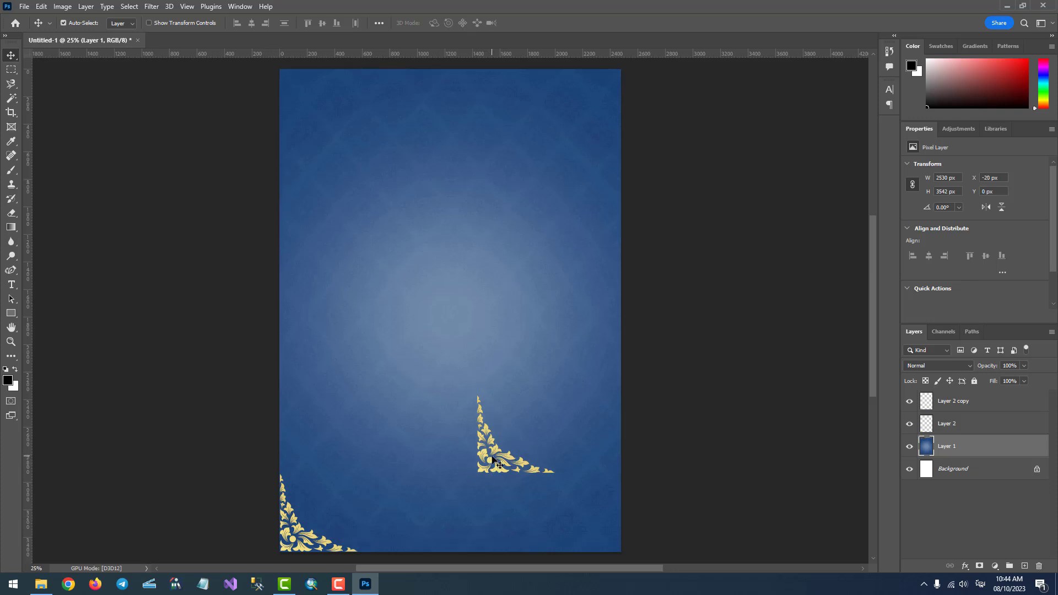
pyautogui.click(494, 460)
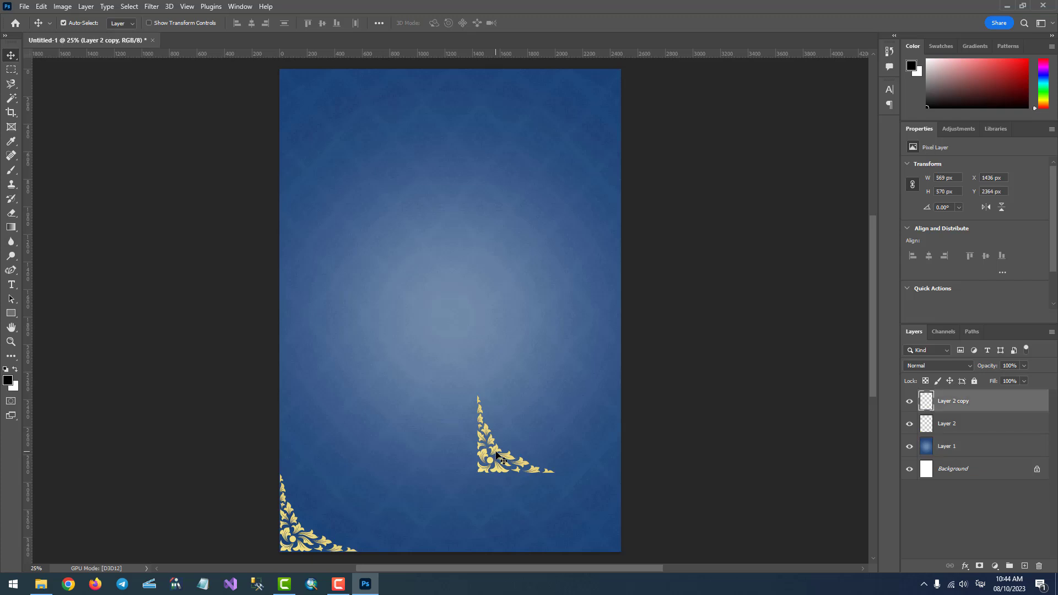
pyautogui.moveTo(494, 459); pyautogui.dragTo(549, 534)
pyautogui.hotkey('ctrl', 'z')
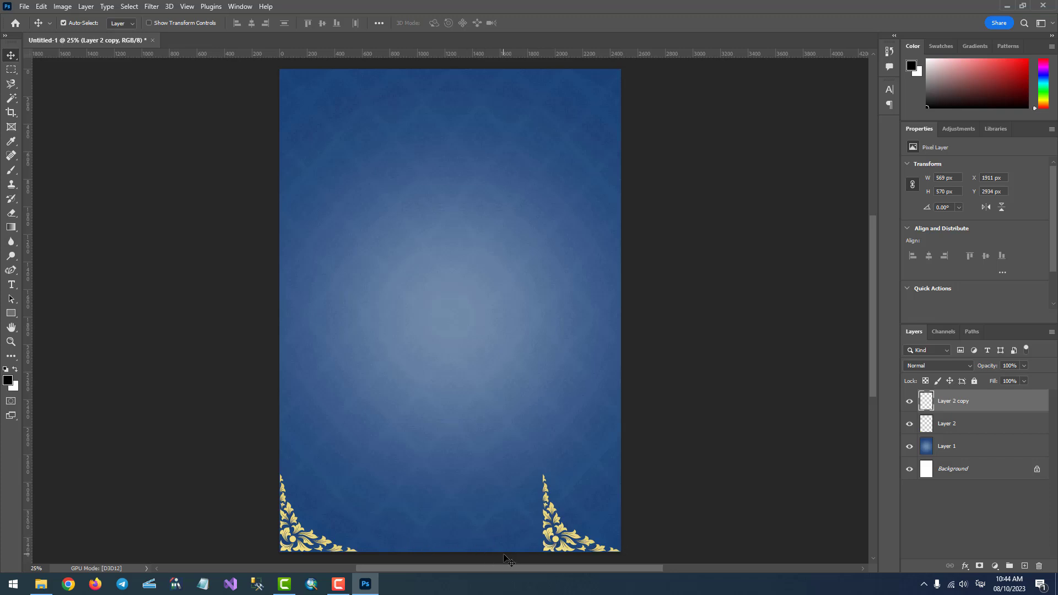
# Step: Flip the copied ornament horizontally for the bottom-right corner, then drag a copy toward the top
pyautogui.press('ctrl')
pyautogui.hotkey('ctrl', 't')
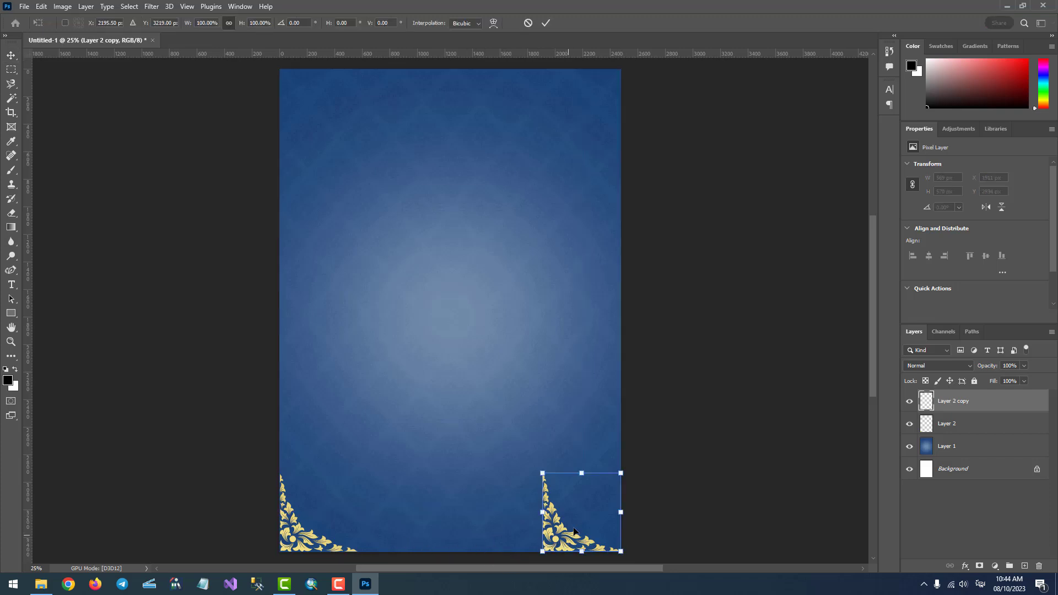
pyautogui.rightClick(581, 508)
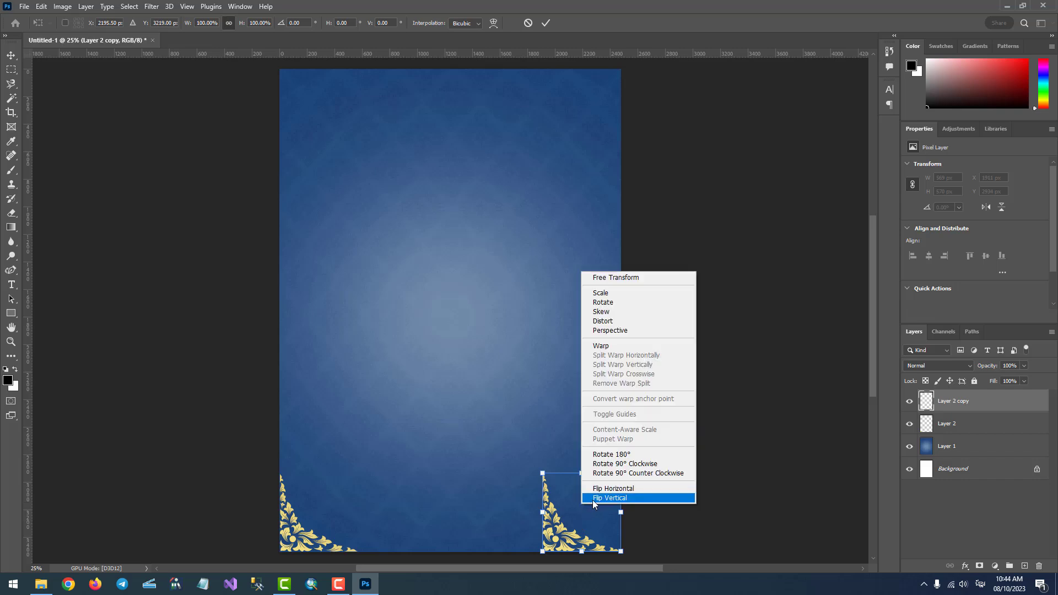
pyautogui.click(631, 489)
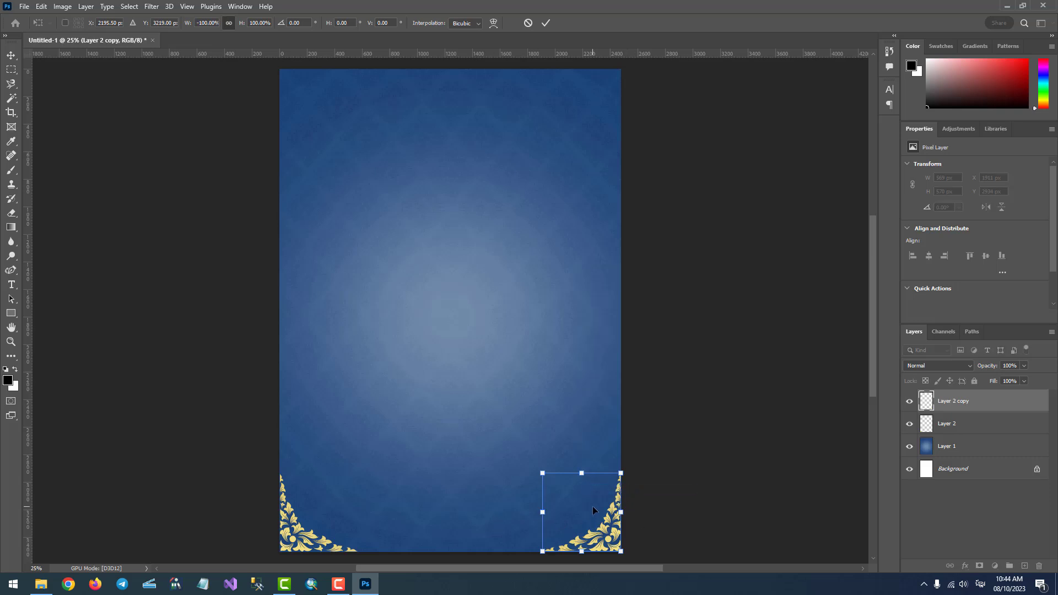
pyautogui.press('Return')
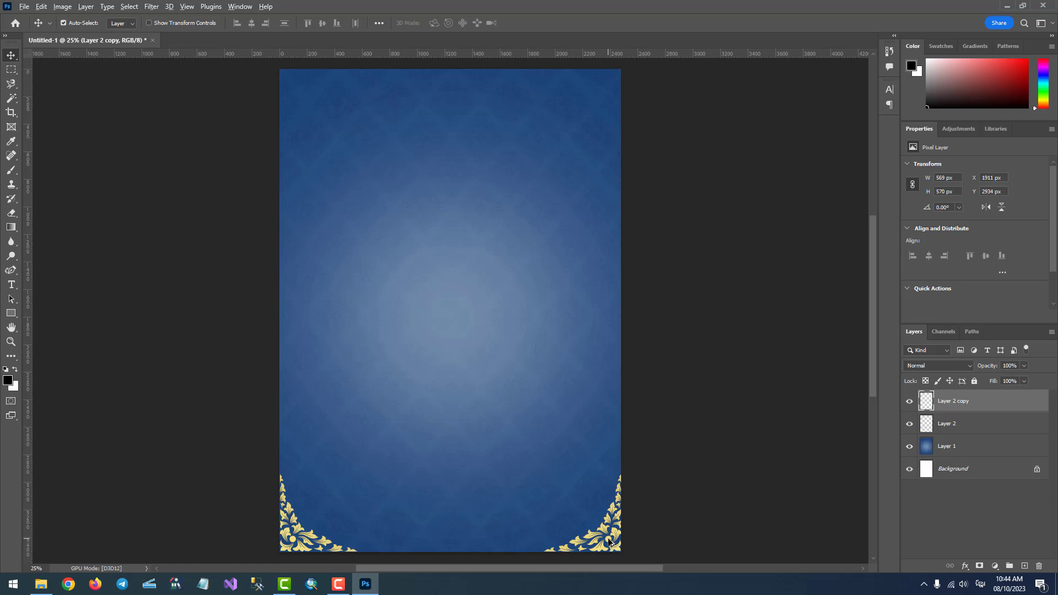
pyautogui.moveTo(610, 543)
pyautogui.mouseDown()
pyautogui.moveTo(597, 211)
pyautogui.moveTo(613, 125)
pyautogui.mouseUp()
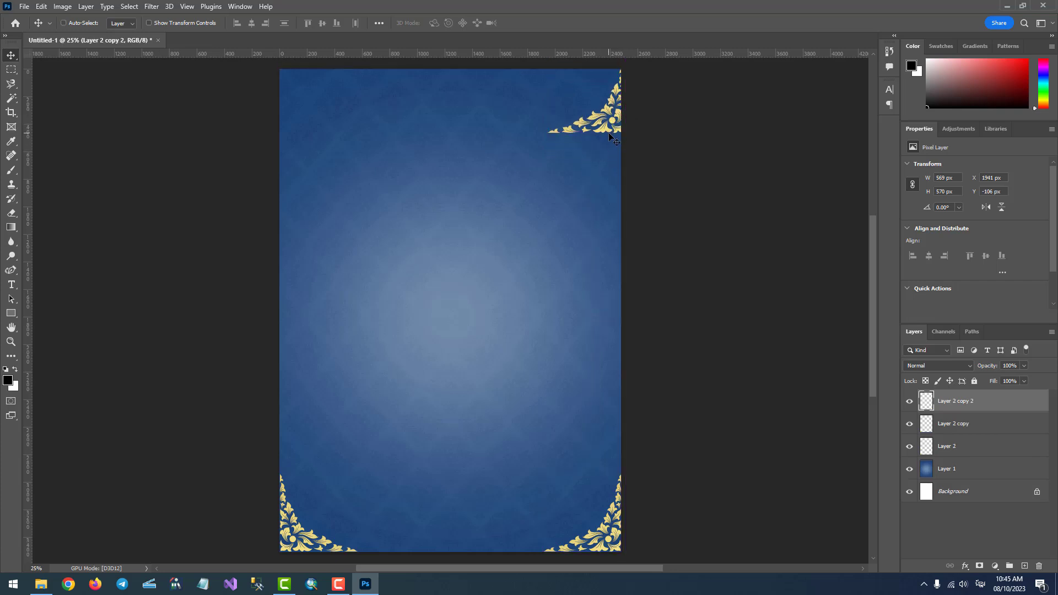
# Step: Flip the top-right ornament copy vertically, fit it into the corner, and copy it top-left
pyautogui.hotkey('ctrl', 't')
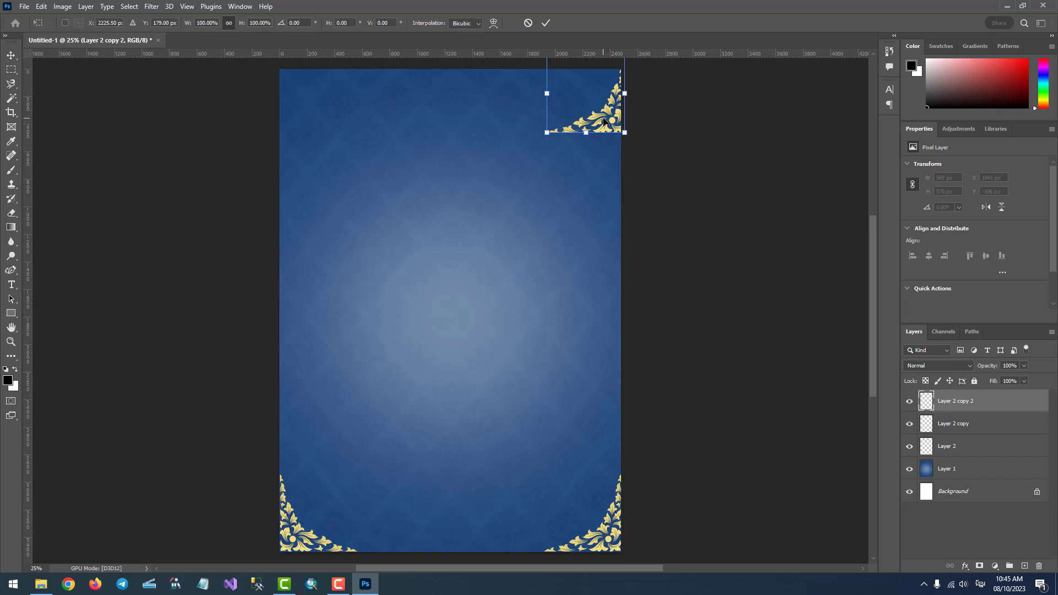
pyautogui.rightClick(604, 121)
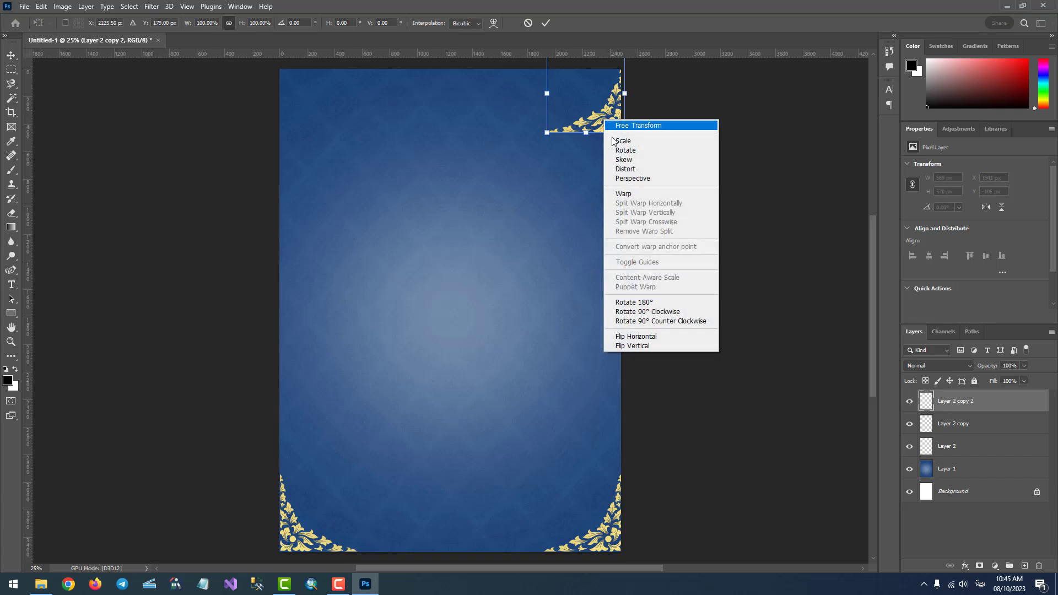
pyautogui.click(628, 346)
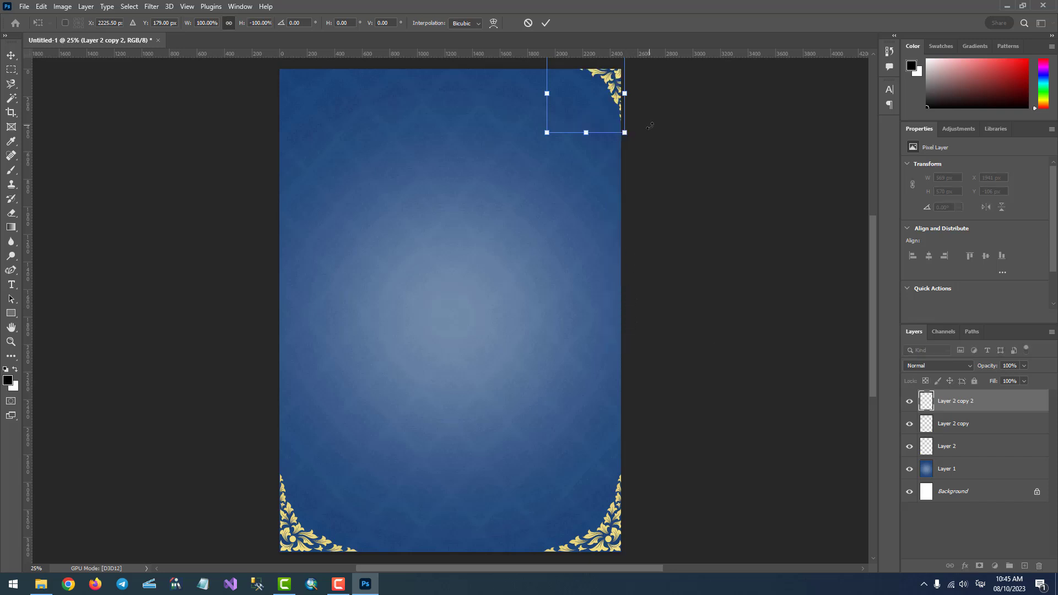
pyautogui.press('Return')
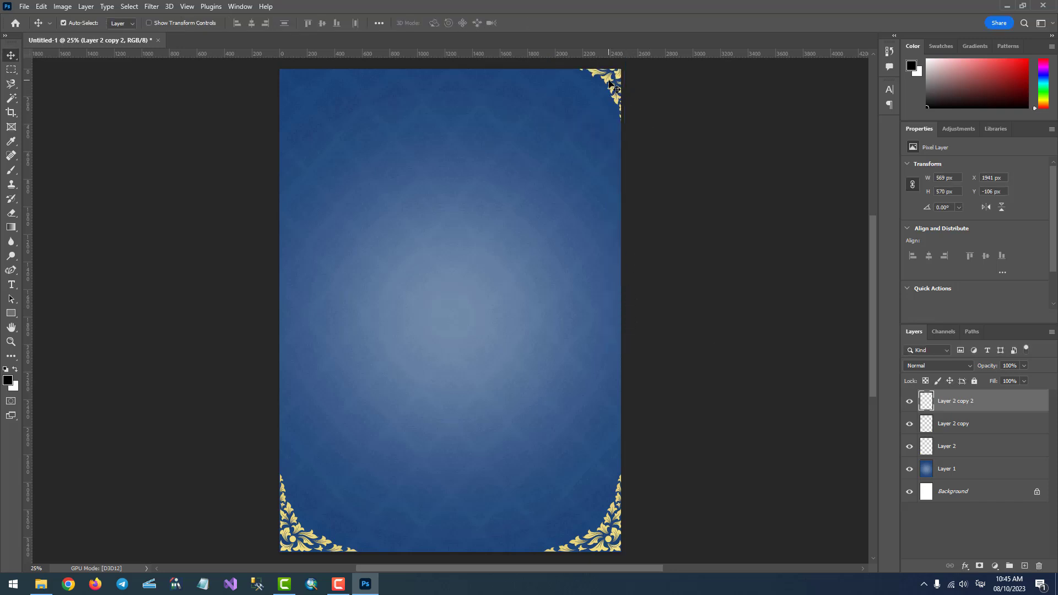
pyautogui.moveTo(611, 83)
pyautogui.mouseDown()
pyautogui.moveTo(602, 92)
pyautogui.moveTo(612, 81)
pyautogui.mouseUp()
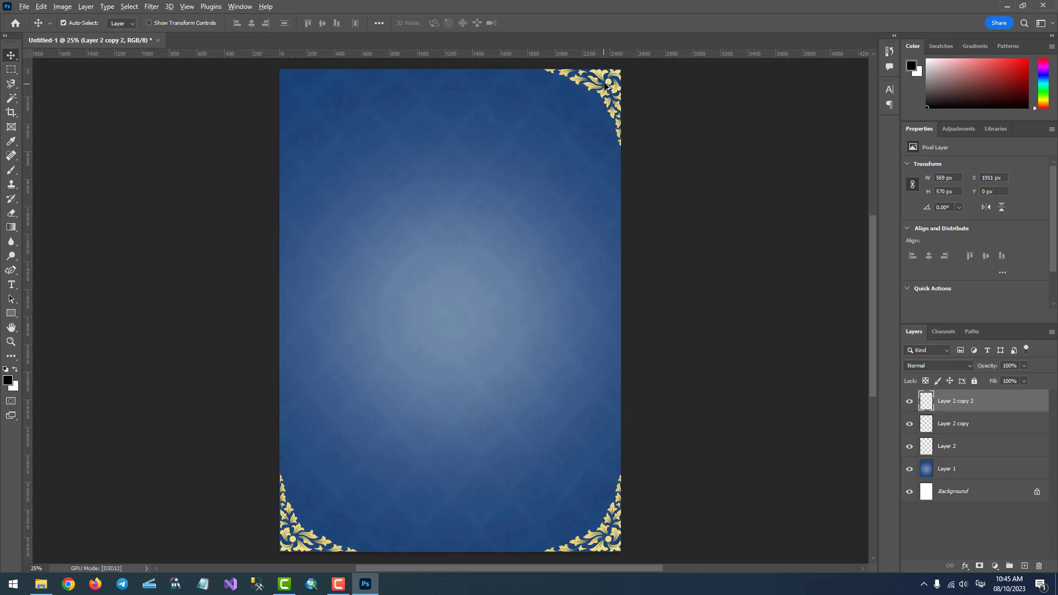
pyautogui.moveTo(606, 86)
pyautogui.mouseDown()
pyautogui.moveTo(329, 84)
pyautogui.moveTo(343, 86)
pyautogui.mouseUp()
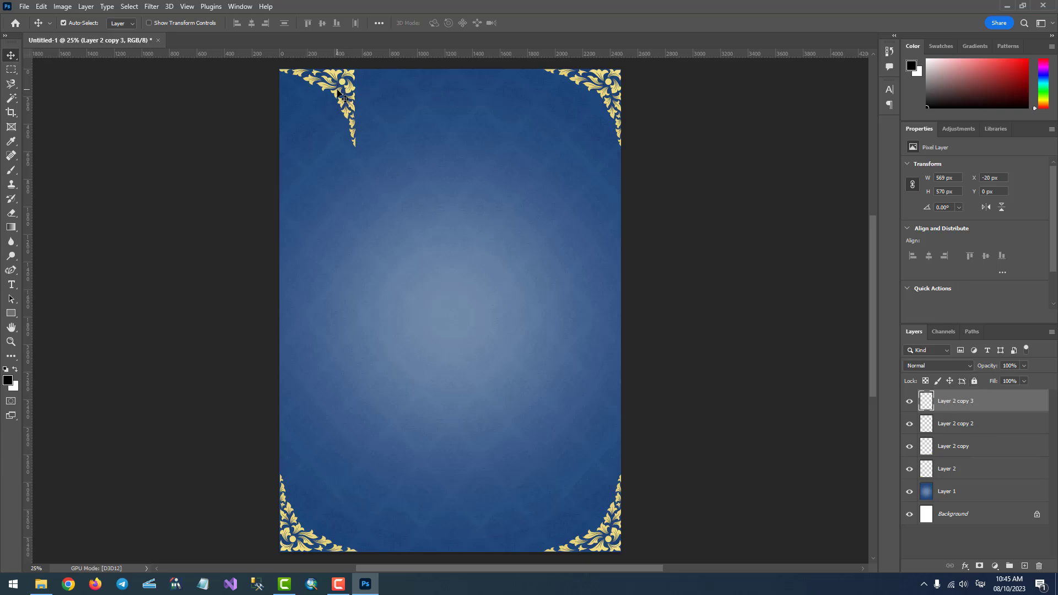
# Step: Flip the top-left ornament copy horizontally and nudge it flush into the corner at X 4, Y 0
pyautogui.hotkey('ctrl', 't')
pyautogui.rightClick(337, 81)
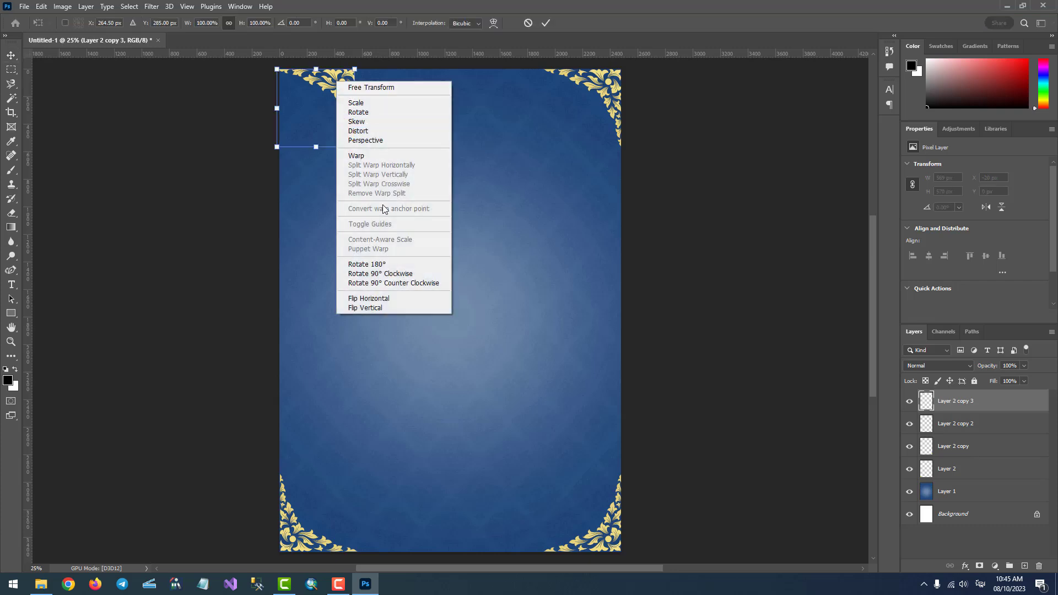
pyautogui.click(374, 302)
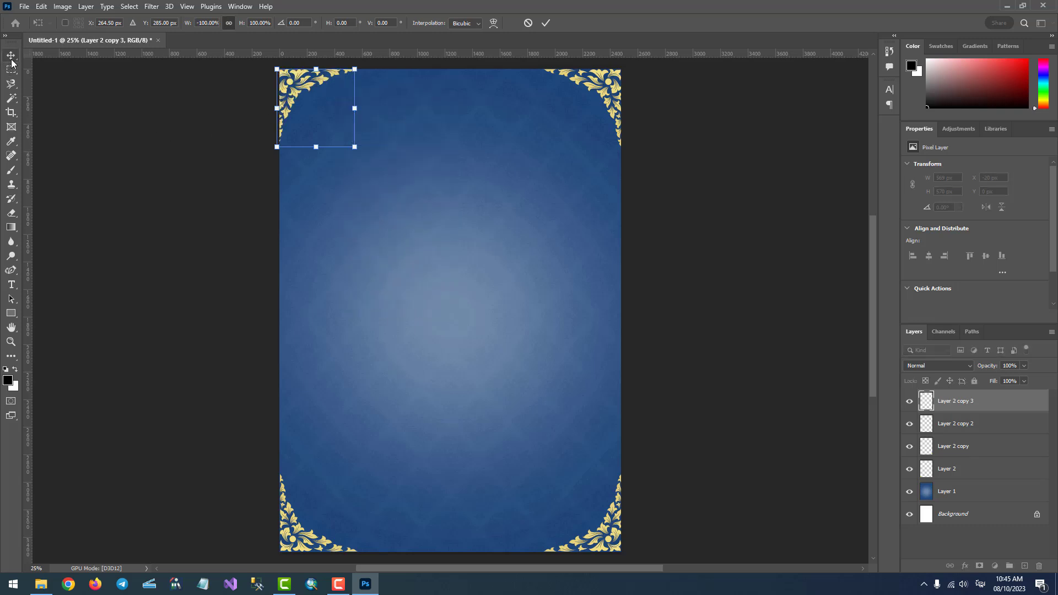
pyautogui.press('Return')
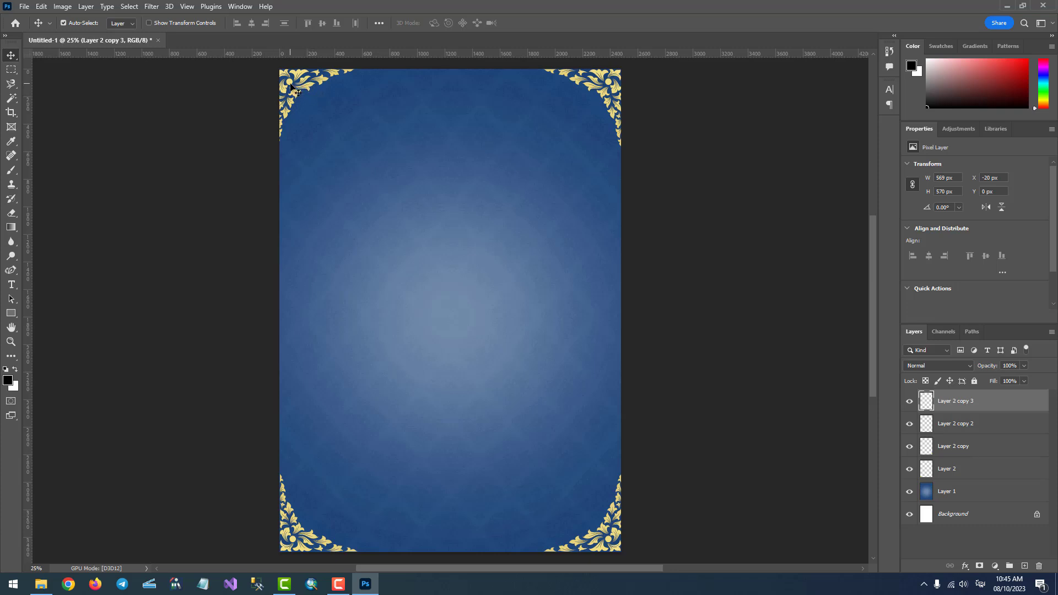
pyautogui.moveTo(292, 87); pyautogui.dragTo(296, 87)
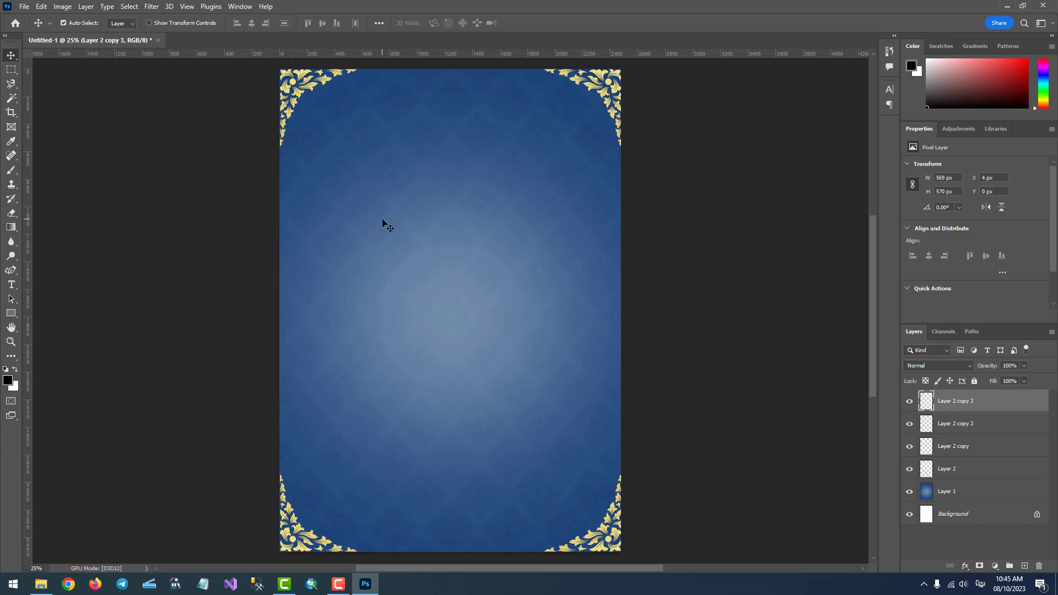
# Step: Create a Horizontal Type placeholder text layer in the card's upper area and bring up the Material folder
pyautogui.click(13, 286)
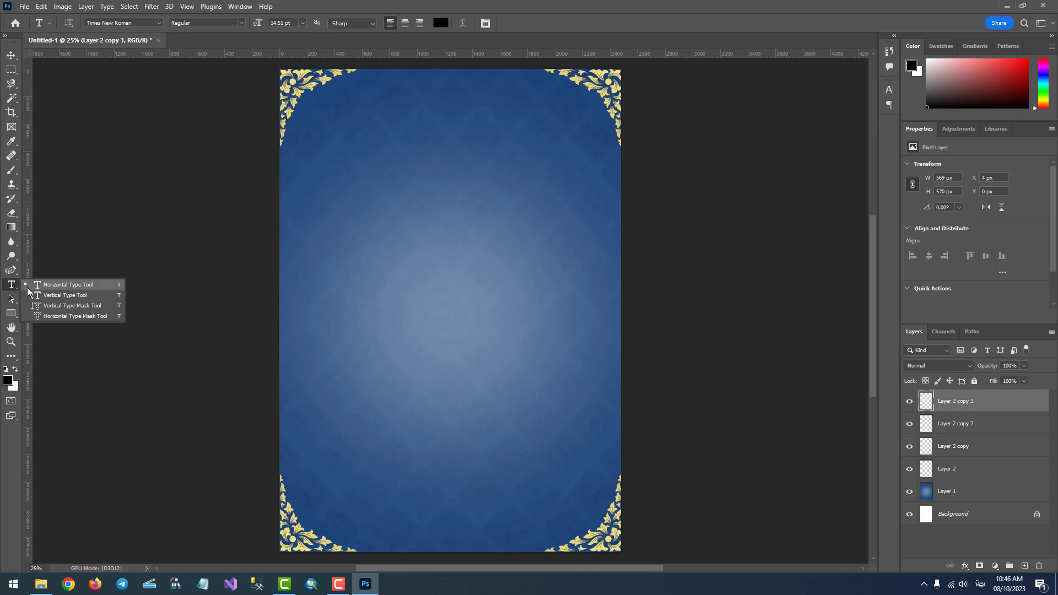
pyautogui.click(33, 285)
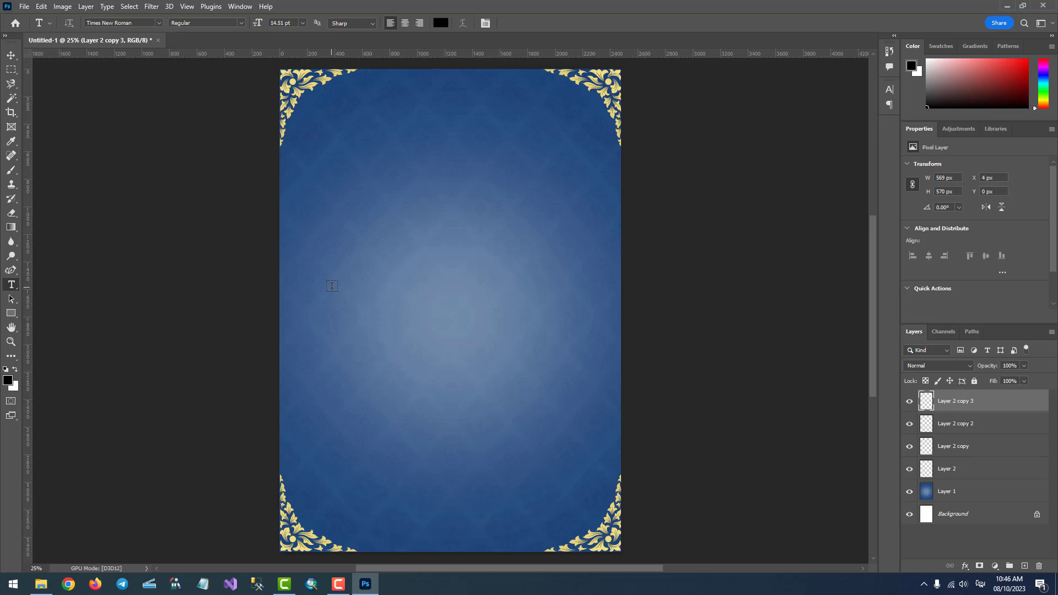
pyautogui.click(372, 182)
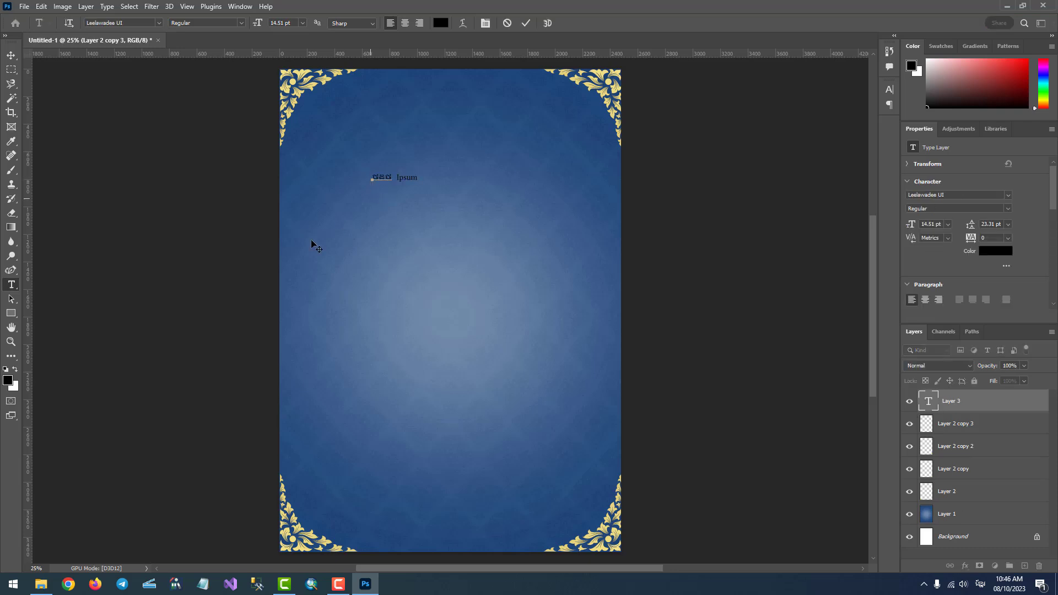
pyautogui.click(54, 588)
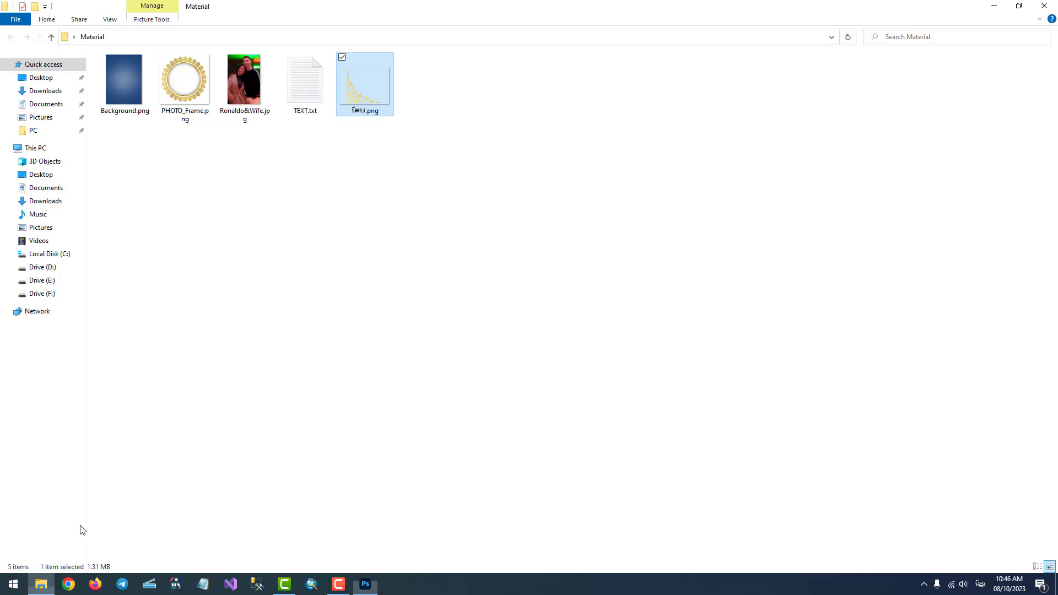
# Step: Copy the first Khmer line of TEXT.txt from a maximized Notepad, then go back to Photoshop
pyautogui.doubleClick(317, 99)
pyautogui.click(733, 209)
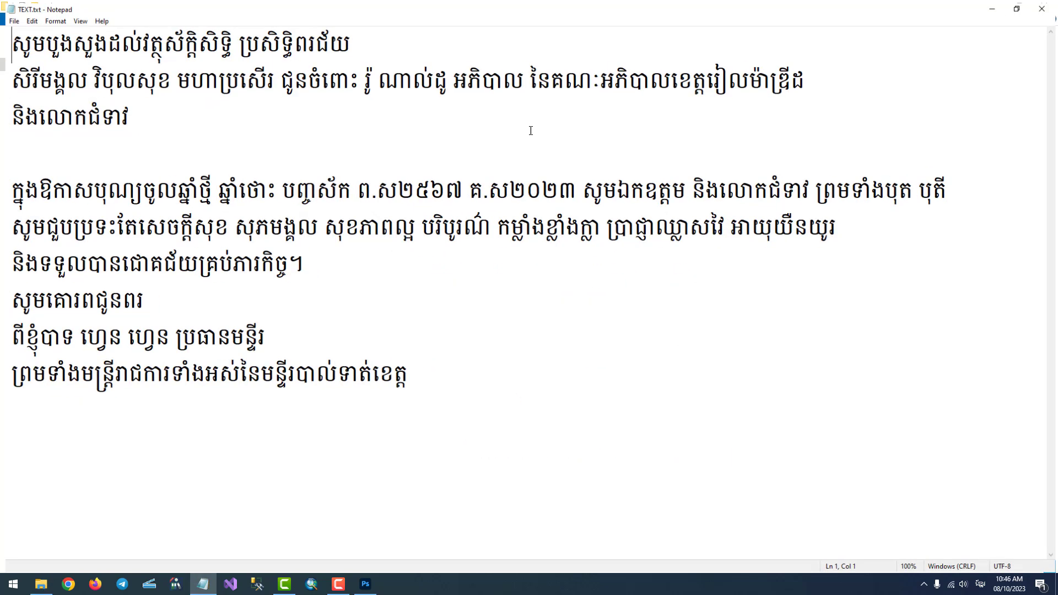
pyautogui.click(355, 44)
pyautogui.moveTo(355, 44); pyautogui.dragTo(6, 44)
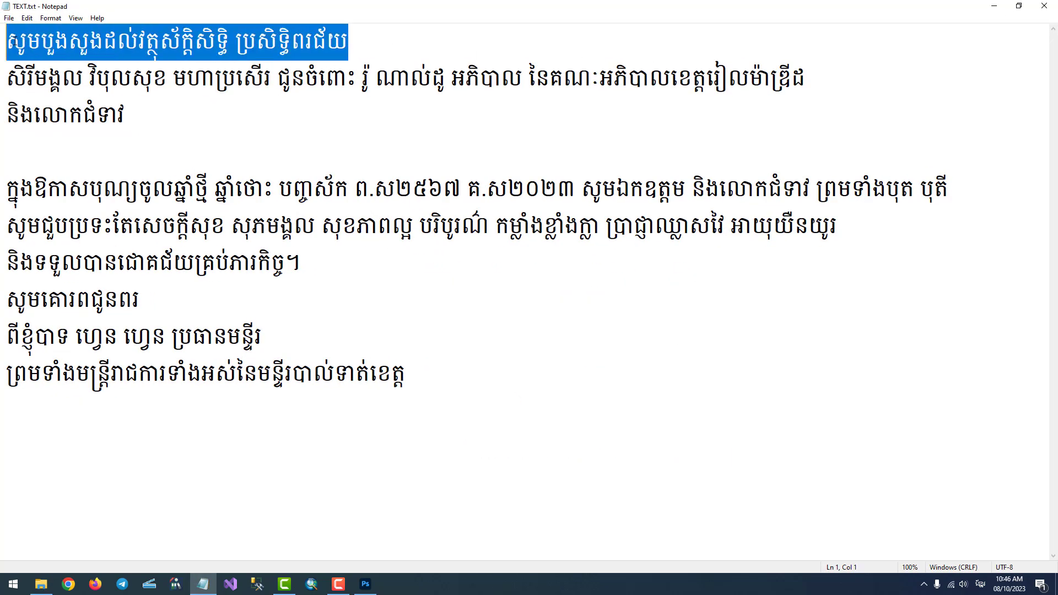
pyautogui.rightClick(43, 48)
pyautogui.click(63, 84)
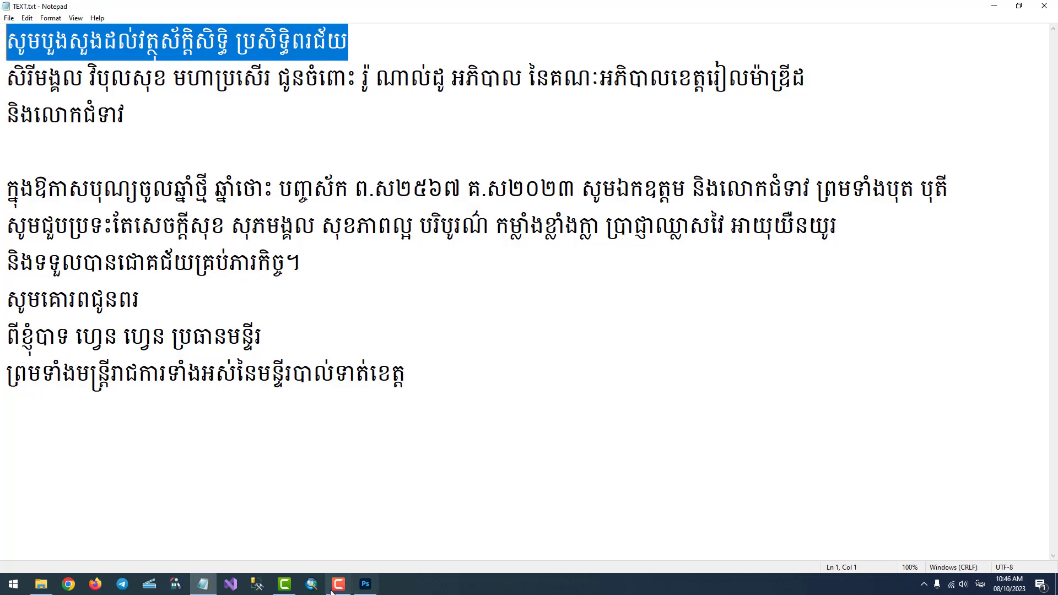
pyautogui.click(366, 584)
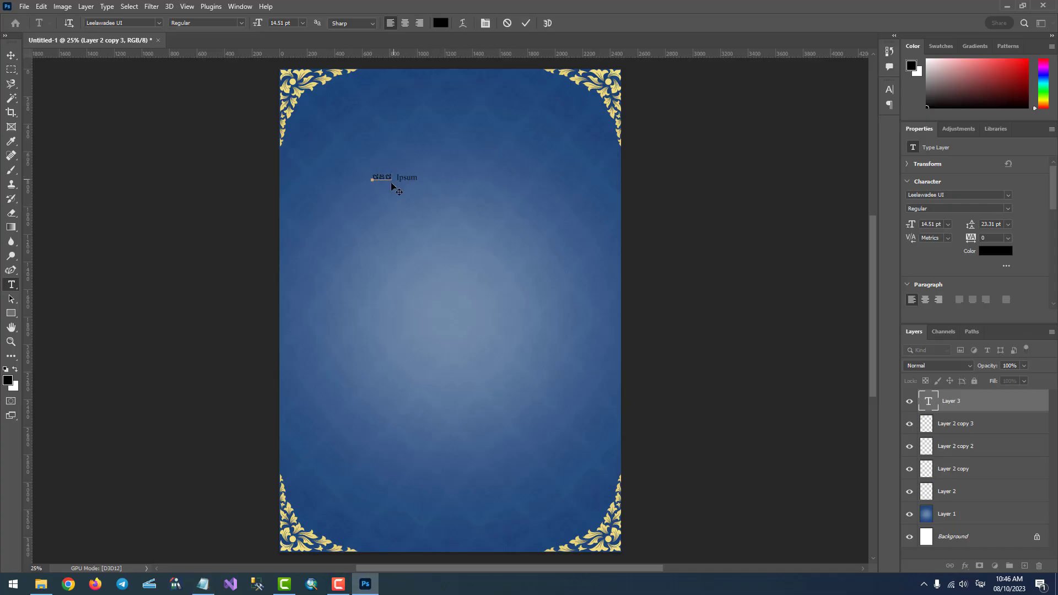
# Step: Replace the placeholder with the pasted Khmer line and set it in Khmer OS Muol Light
pyautogui.hotkey('ctrl', 'a')
pyautogui.hotkey('ctrl', 'v')
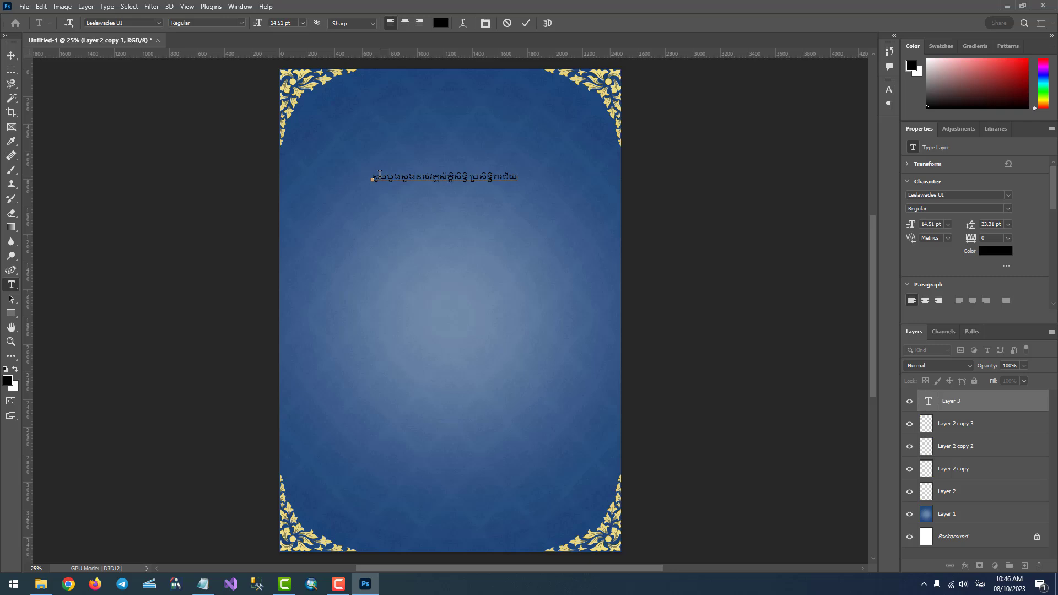
pyautogui.moveTo(378, 175); pyautogui.dragTo(518, 178)
pyautogui.click(433, 178)
pyautogui.tripleClick(374, 178)
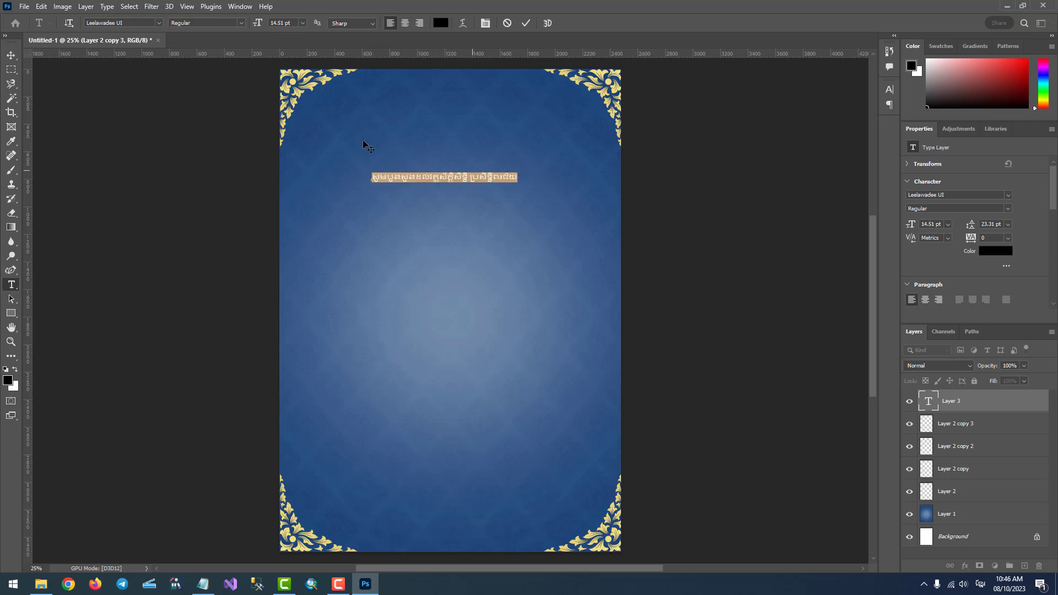
pyautogui.click(159, 23)
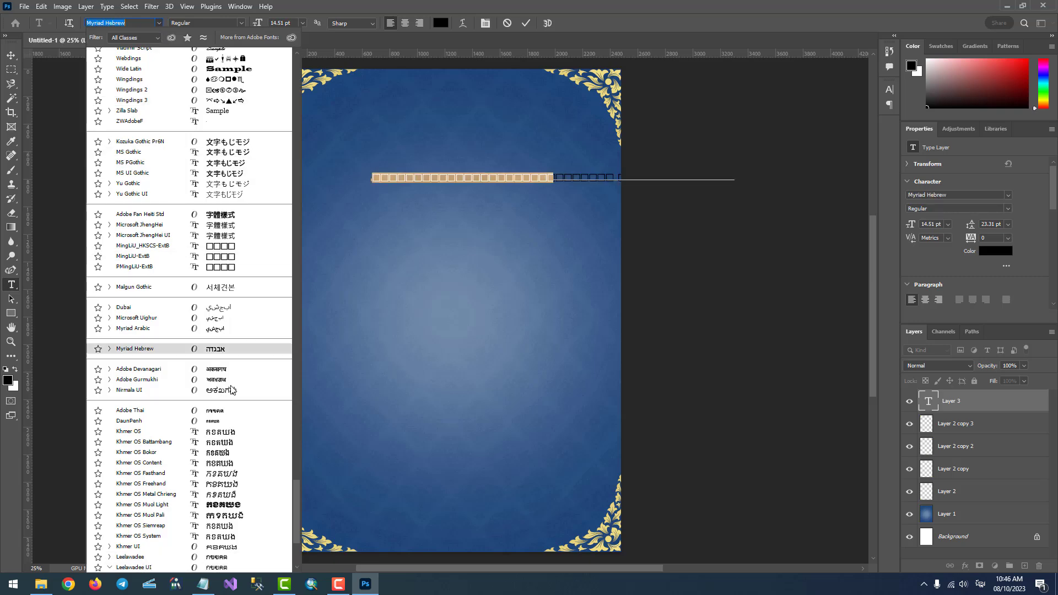
pyautogui.click(222, 477)
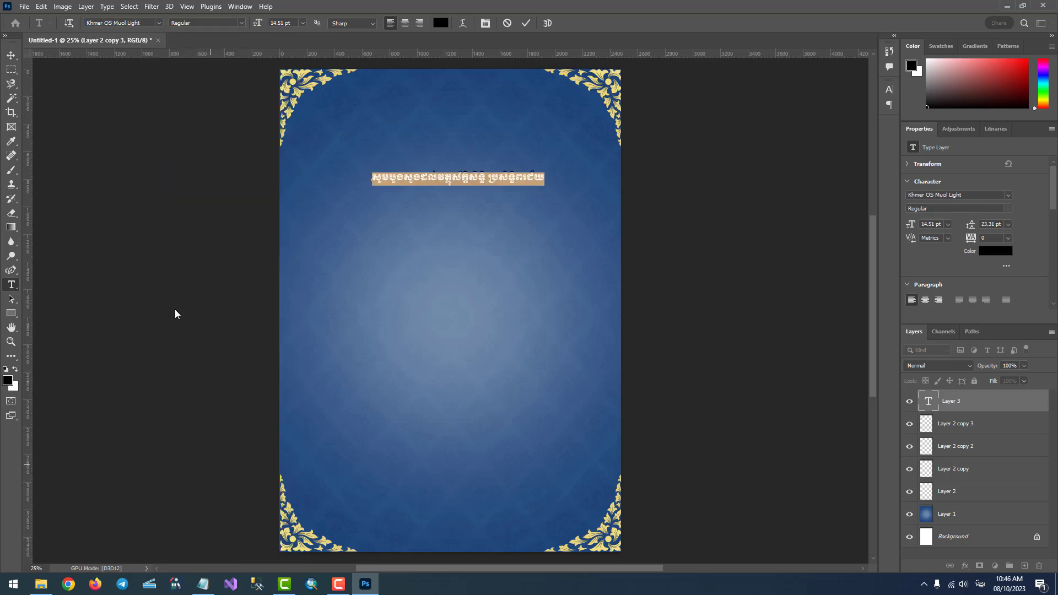
pyautogui.click(11, 55)
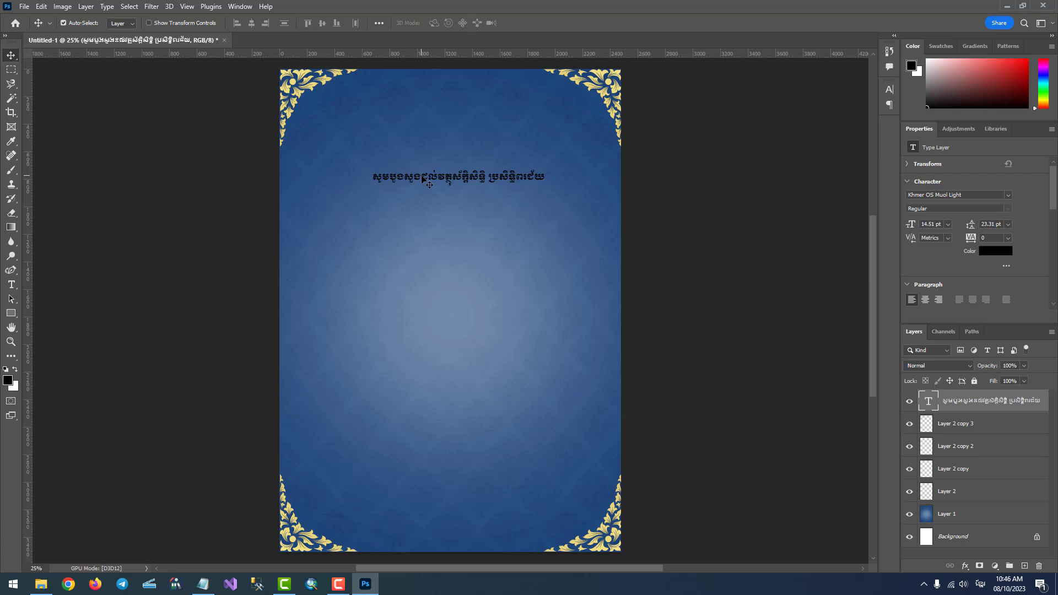
# Step: Move the Khmer title to the card's top and scale it to about 159% between the ornaments
pyautogui.moveTo(423, 178); pyautogui.dragTo(410, 96)
pyautogui.hotkey('ctrl', 't')
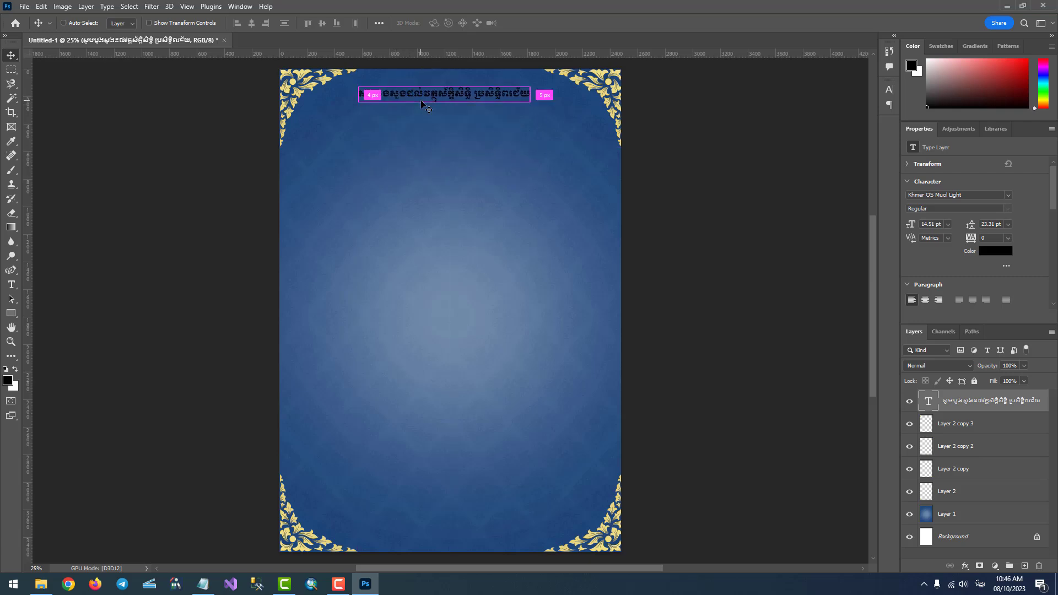
pyautogui.moveTo(528, 104); pyautogui.dragTo(315, 139)
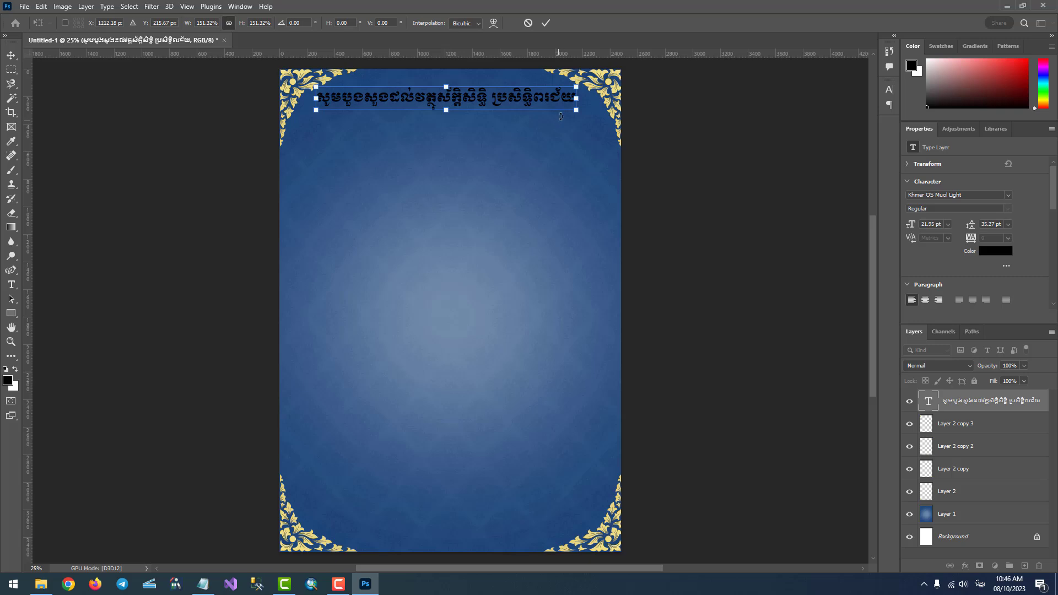
pyautogui.moveTo(575, 111); pyautogui.dragTo(589, 111)
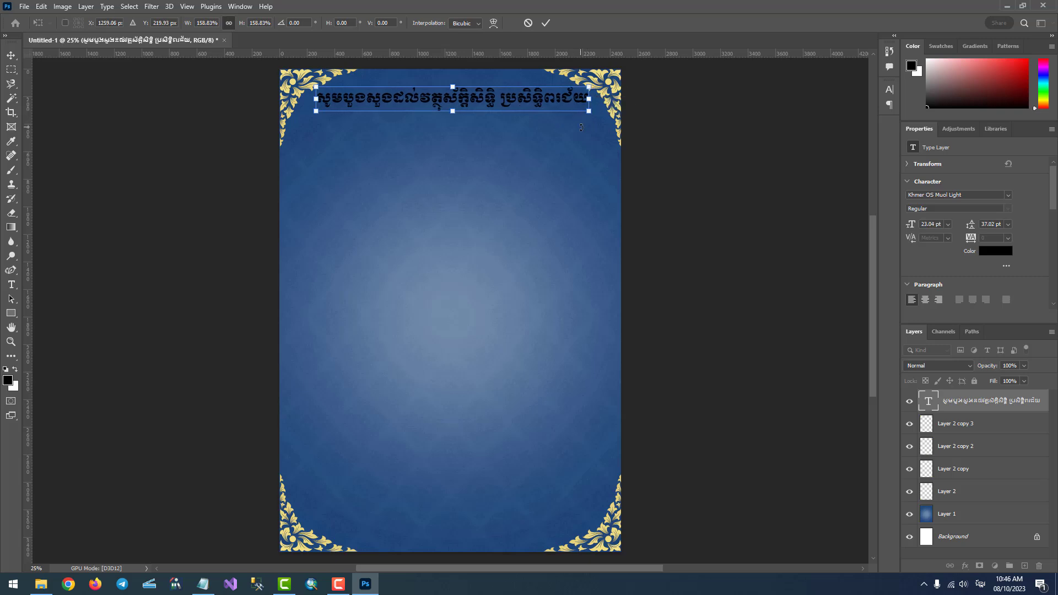
pyautogui.press('Return')
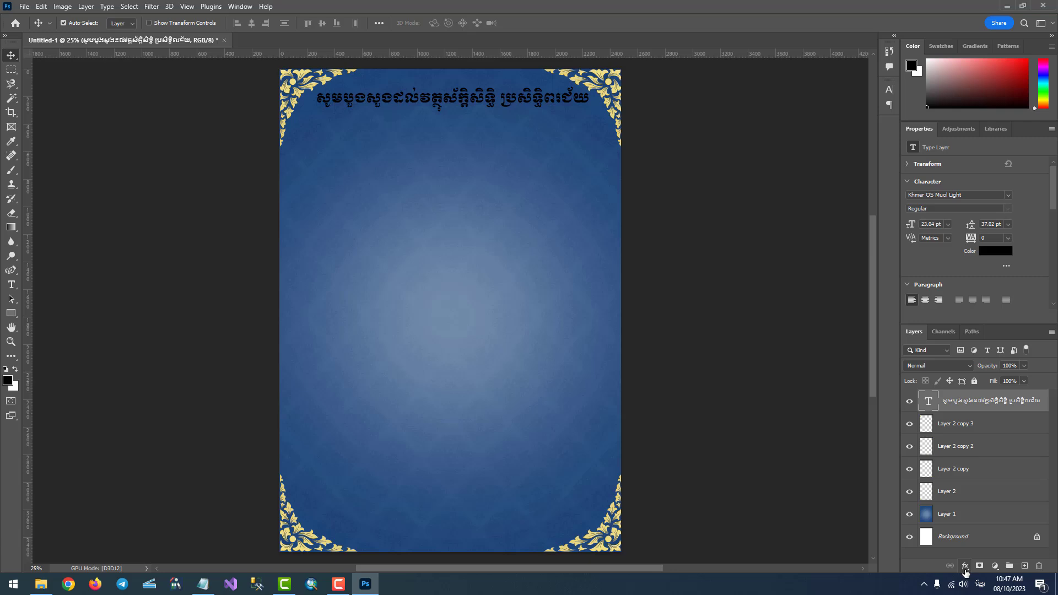
# Step: Add Drop Shadow and Color Overlay effects to the Khmer title layer
pyautogui.click(965, 567)
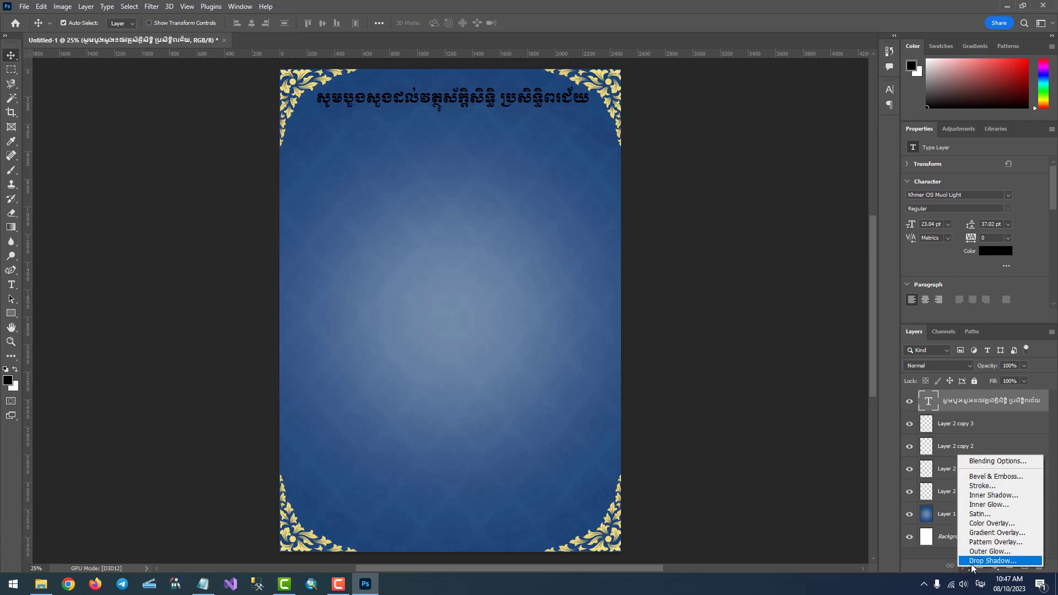
pyautogui.click(992, 560)
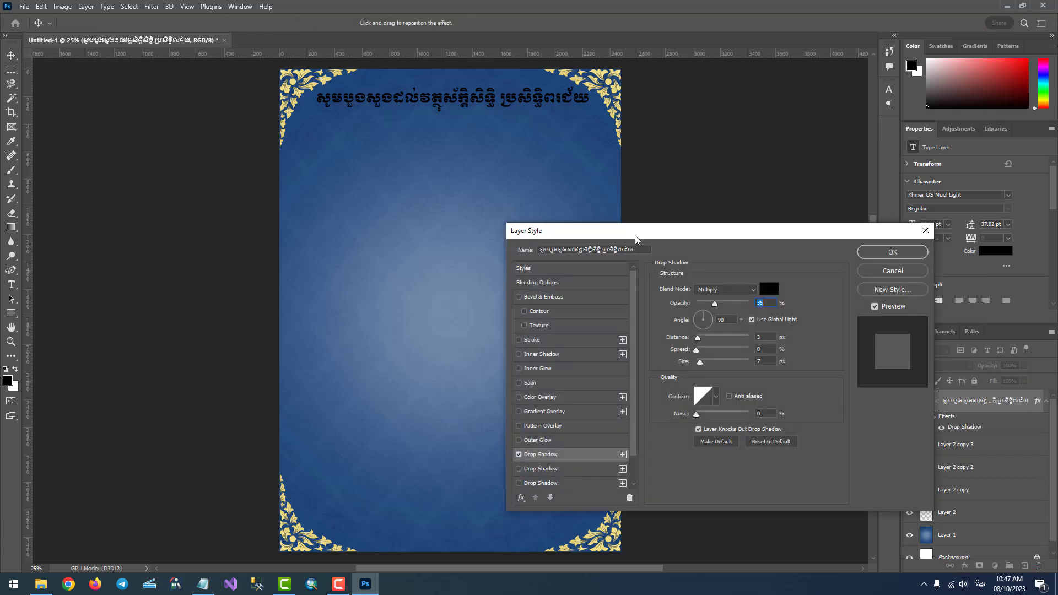
pyautogui.moveTo(635, 236); pyautogui.dragTo(546, 192)
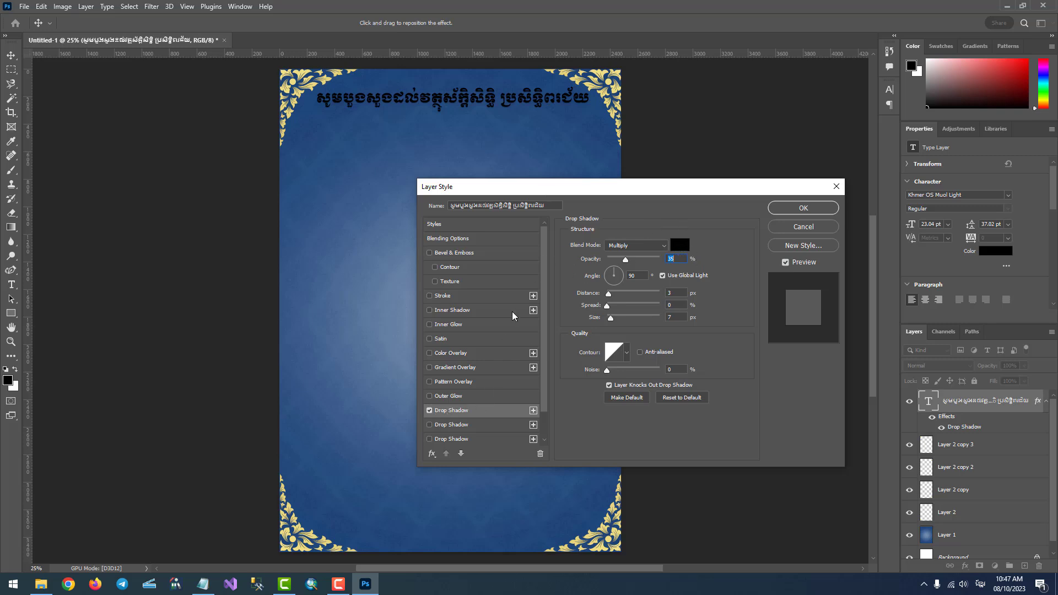
pyautogui.click(451, 354)
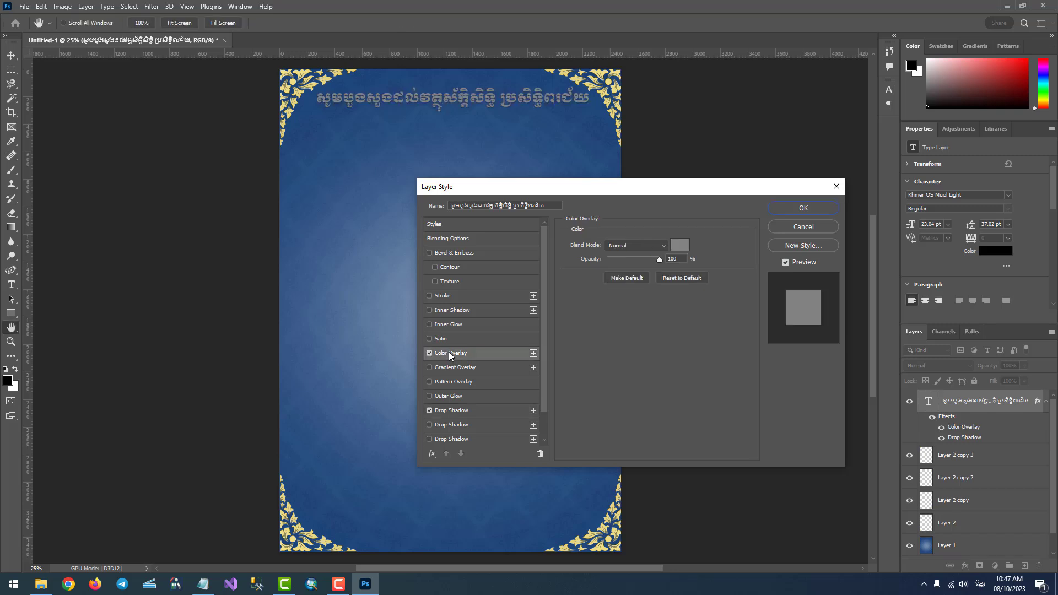
# Step: Set the title's Color Overlay to a light, soft gold
pyautogui.click(681, 244)
pyautogui.click(475, 156)
pyautogui.moveTo(535, 264); pyautogui.dragTo(536, 256)
pyautogui.moveTo(518, 137); pyautogui.dragTo(533, 130)
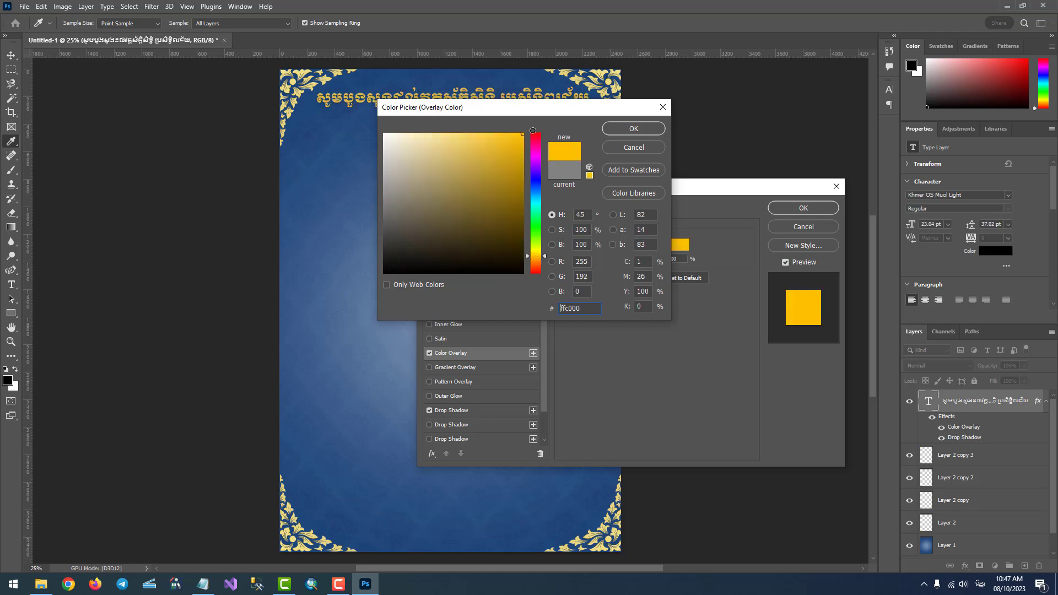
pyautogui.click(534, 258)
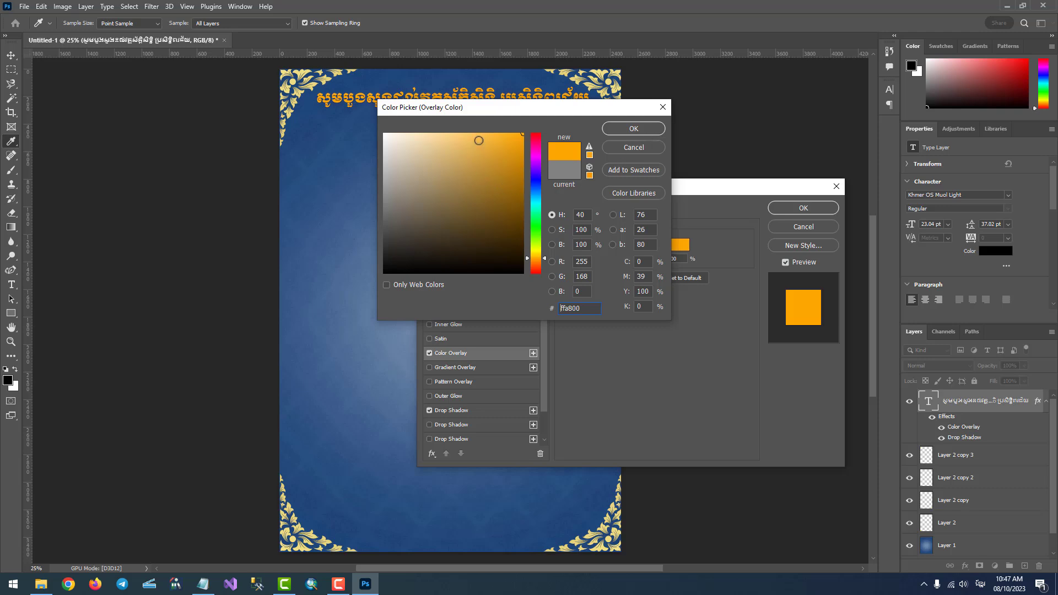
pyautogui.click(470, 137)
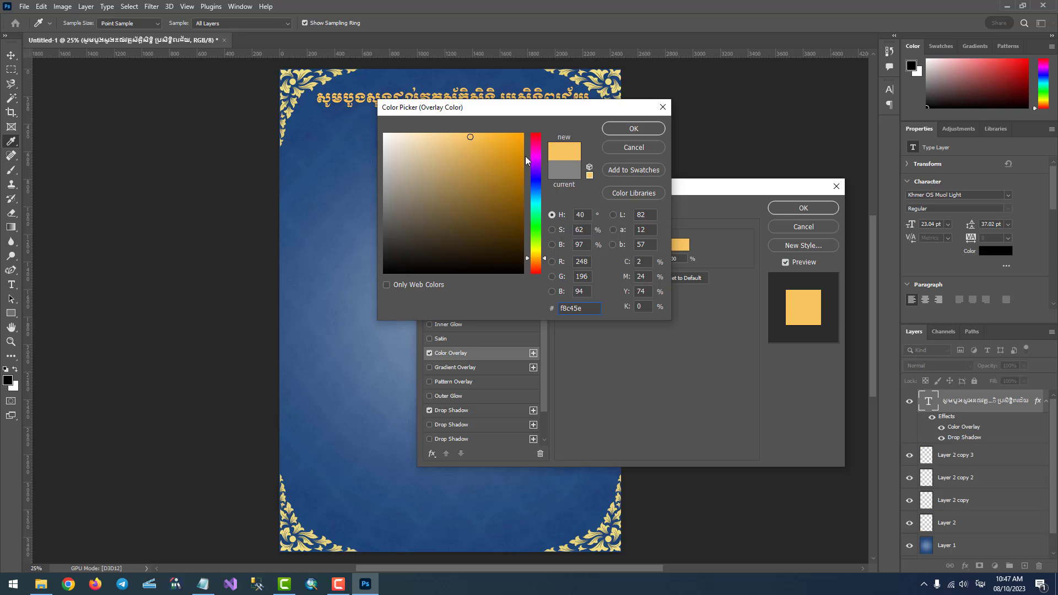
pyautogui.click(638, 130)
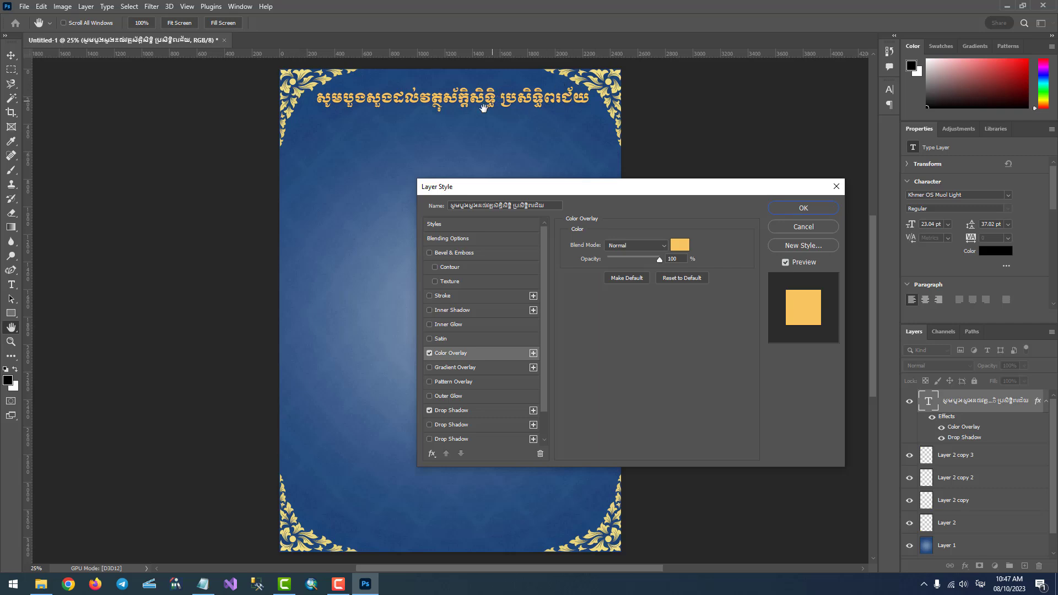
# Step: Change the overlay colour to bright yellow #fcd604
pyautogui.click(680, 245)
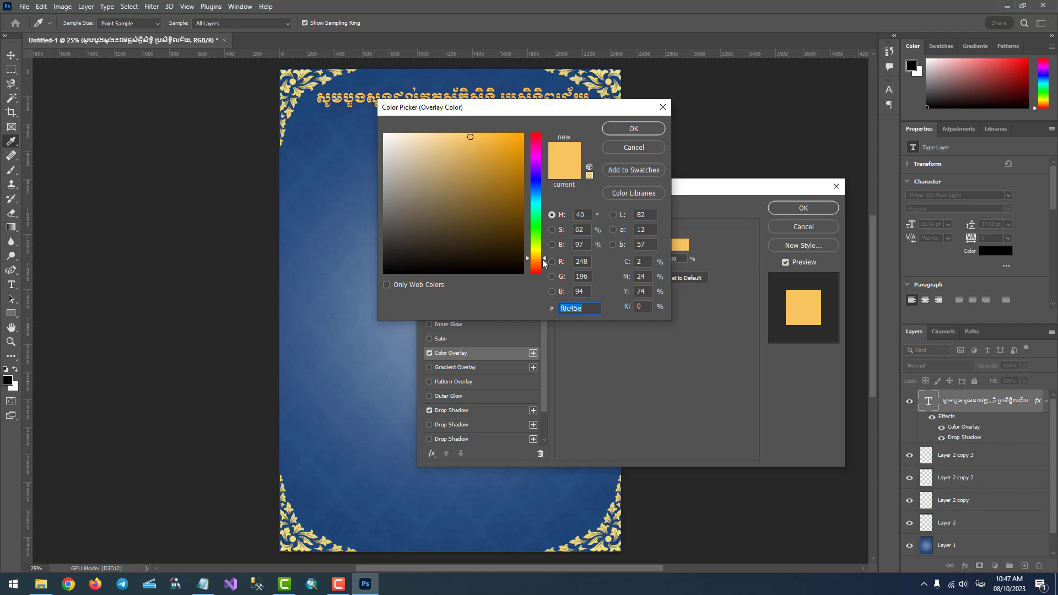
pyautogui.moveTo(541, 256); pyautogui.dragTo(540, 252)
pyautogui.moveTo(518, 162); pyautogui.dragTo(522, 135)
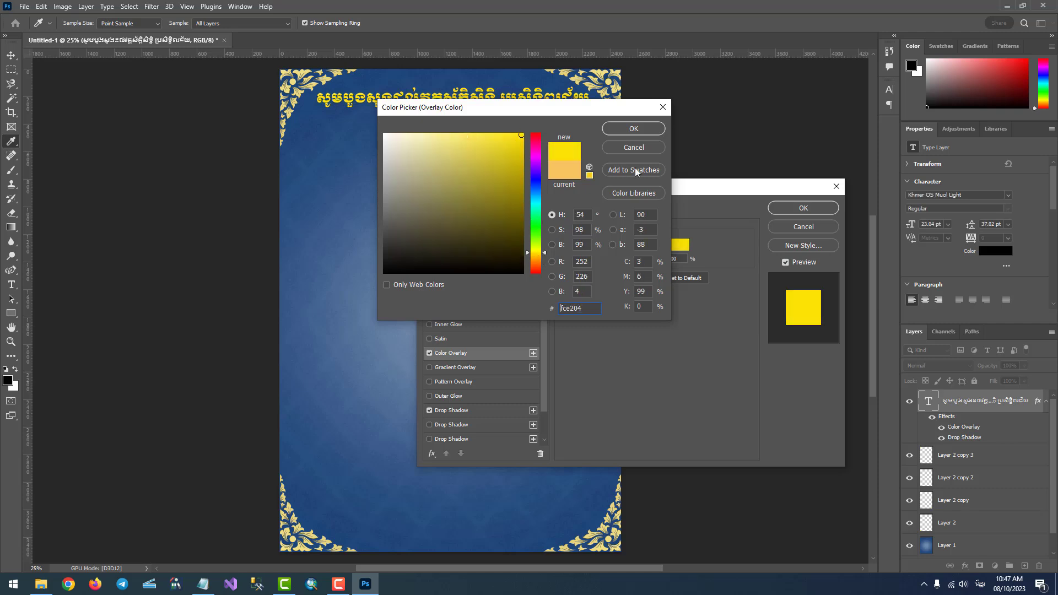
pyautogui.click(536, 253)
pyautogui.click(627, 131)
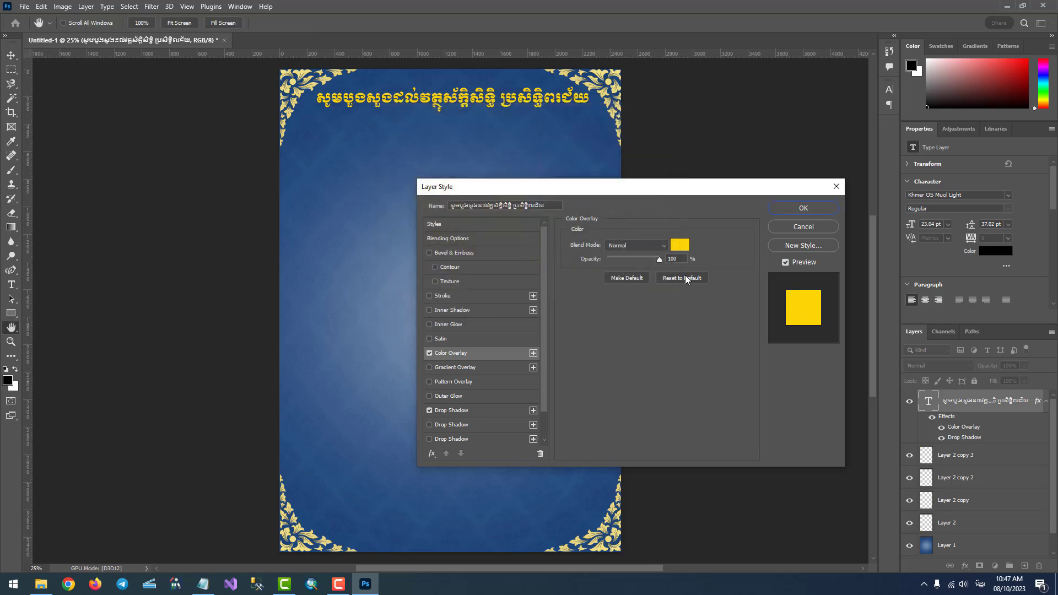
# Step: Paste the fcd604 hex code on a new line in Notepad, then confirm the Layer Style
pyautogui.click(679, 245)
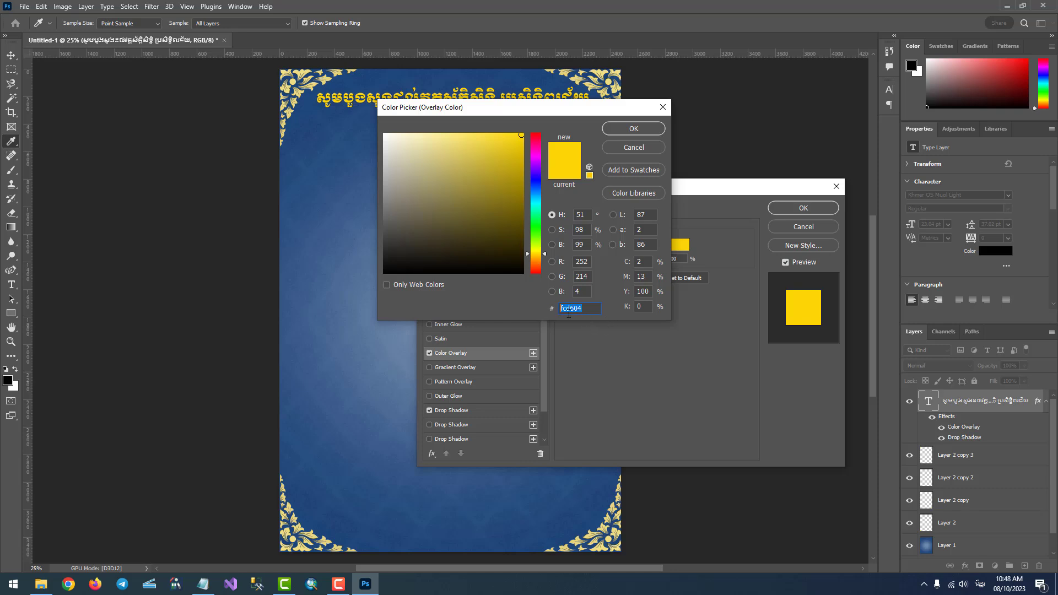
pyautogui.rightClick(573, 308)
pyautogui.click(594, 345)
pyautogui.click(204, 589)
pyautogui.click(433, 386)
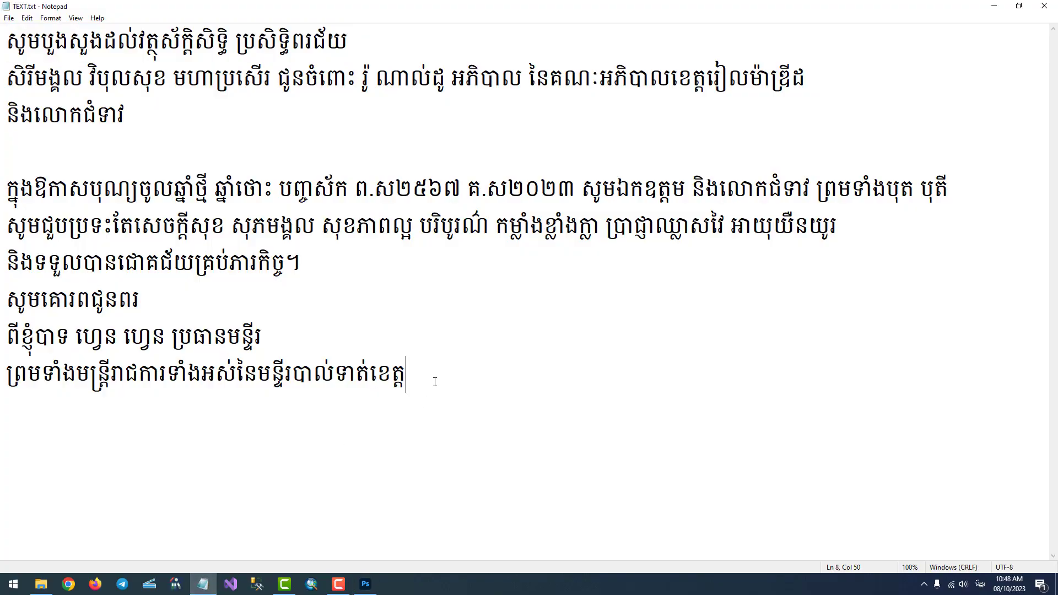
pyautogui.press('Return')
pyautogui.press('Return')
pyautogui.rightClick(138, 431)
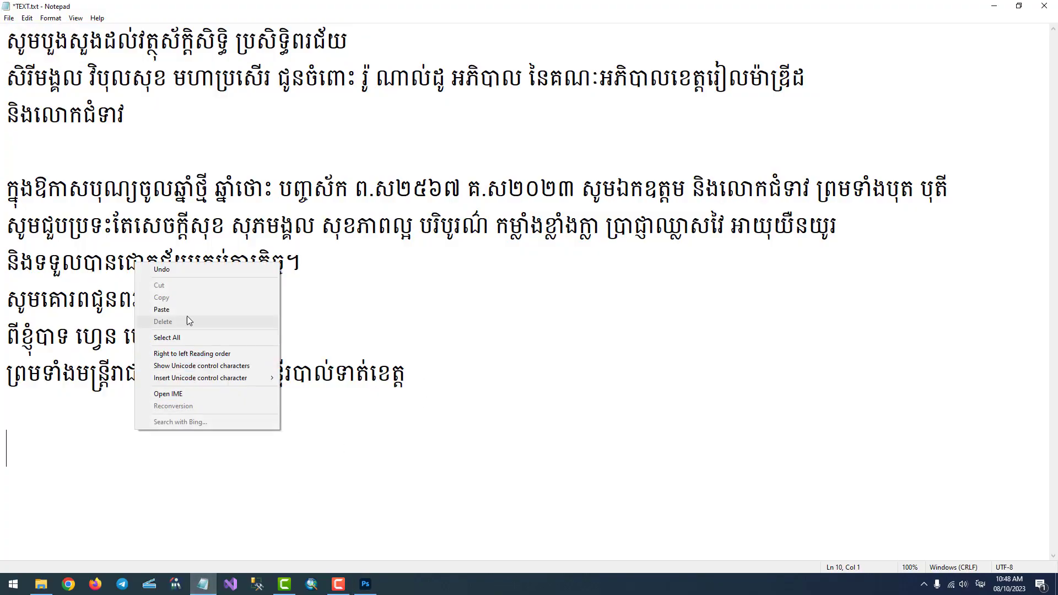
pyautogui.click(186, 323)
pyautogui.click(366, 584)
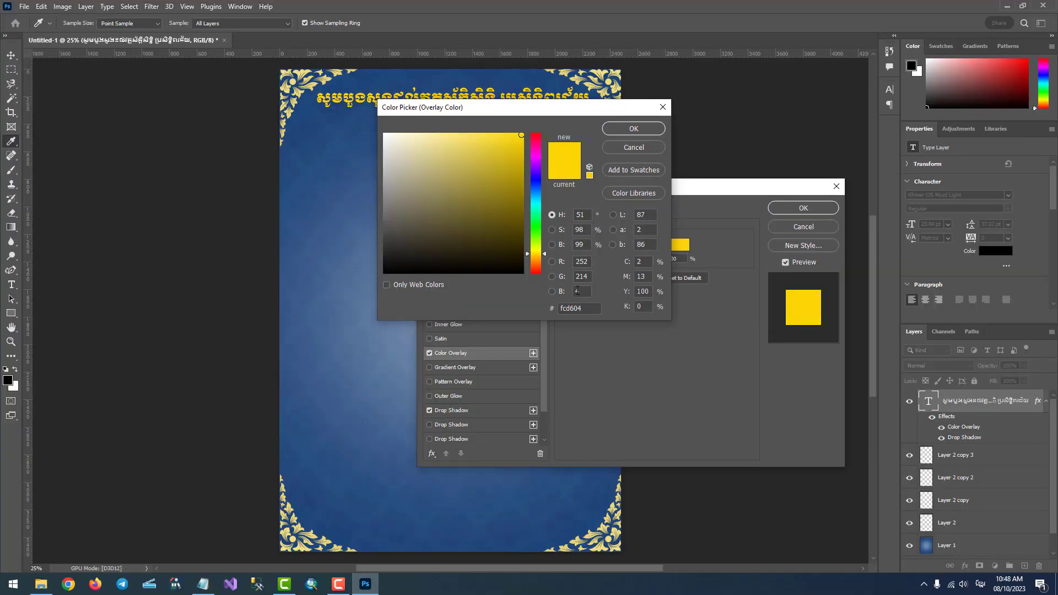
pyautogui.click(634, 129)
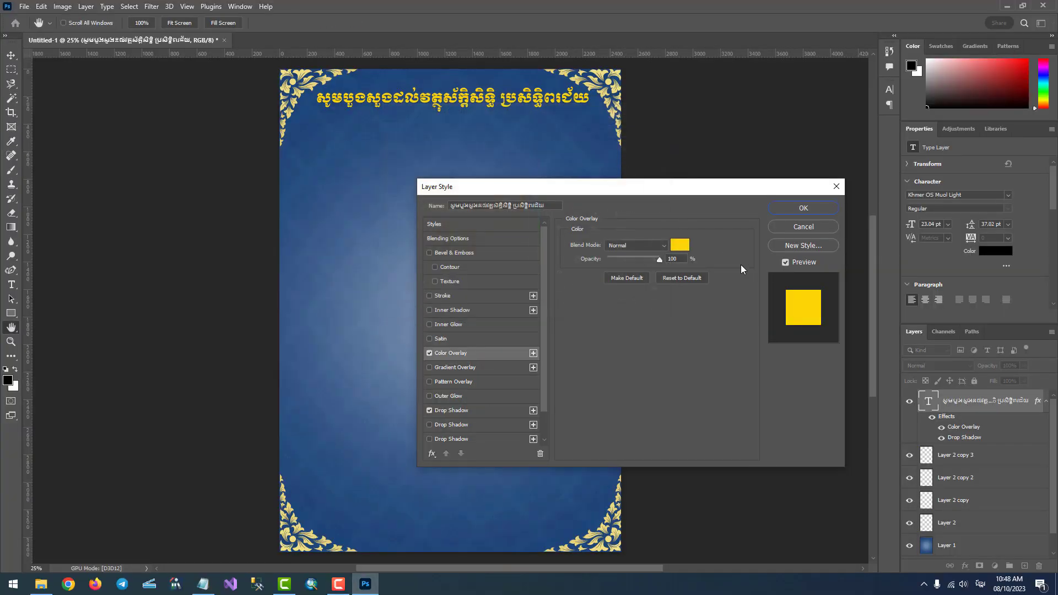
pyautogui.click(811, 209)
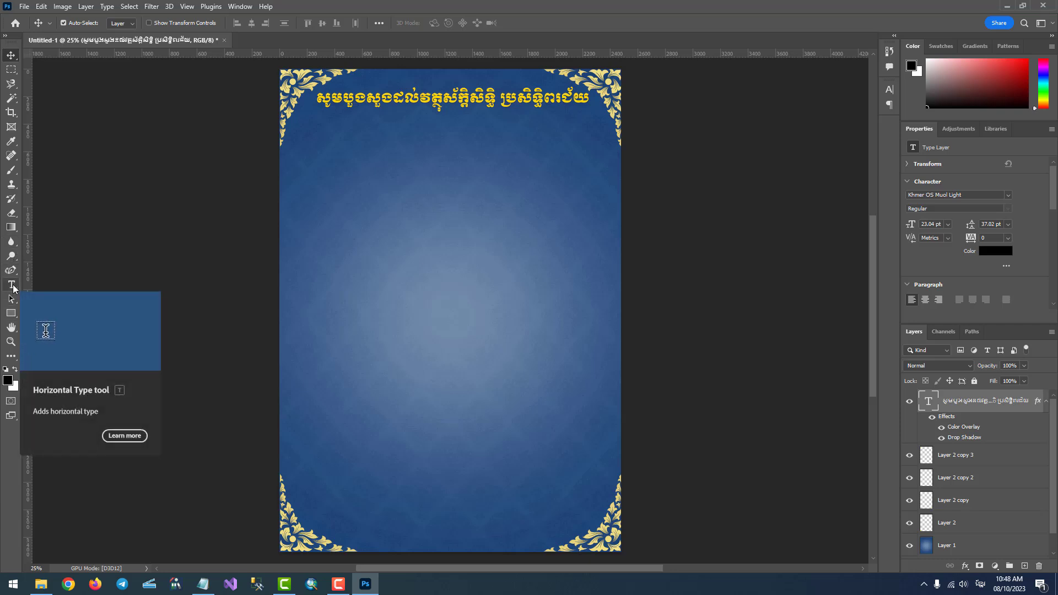
# Step: Apply an Arc warp with +50 bend to the Khmer title using the Horizontal Type tool
pyautogui.click(12, 286)
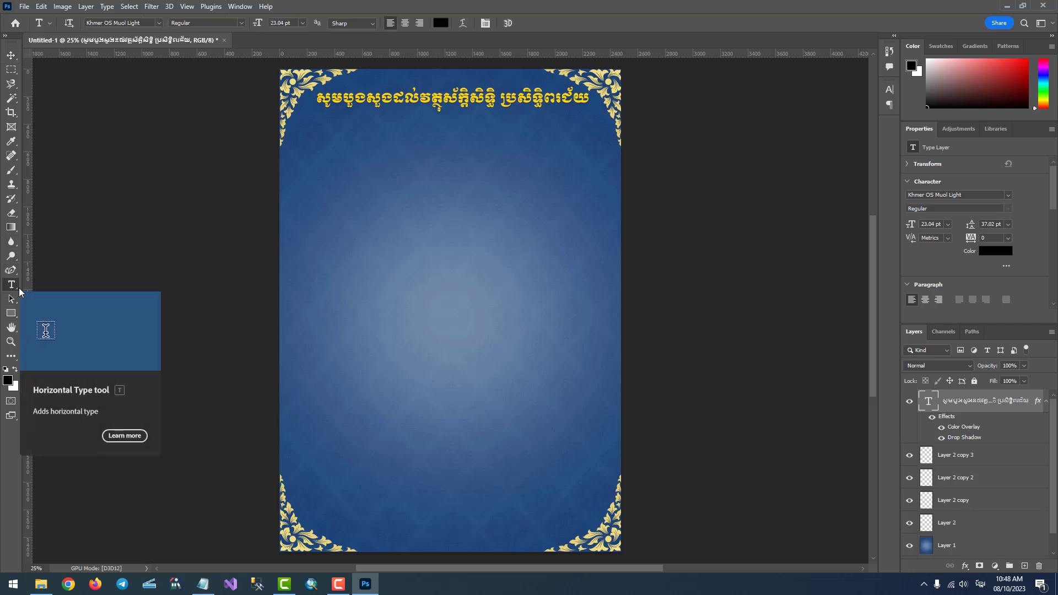
pyautogui.rightClick(12, 286)
pyautogui.click(66, 285)
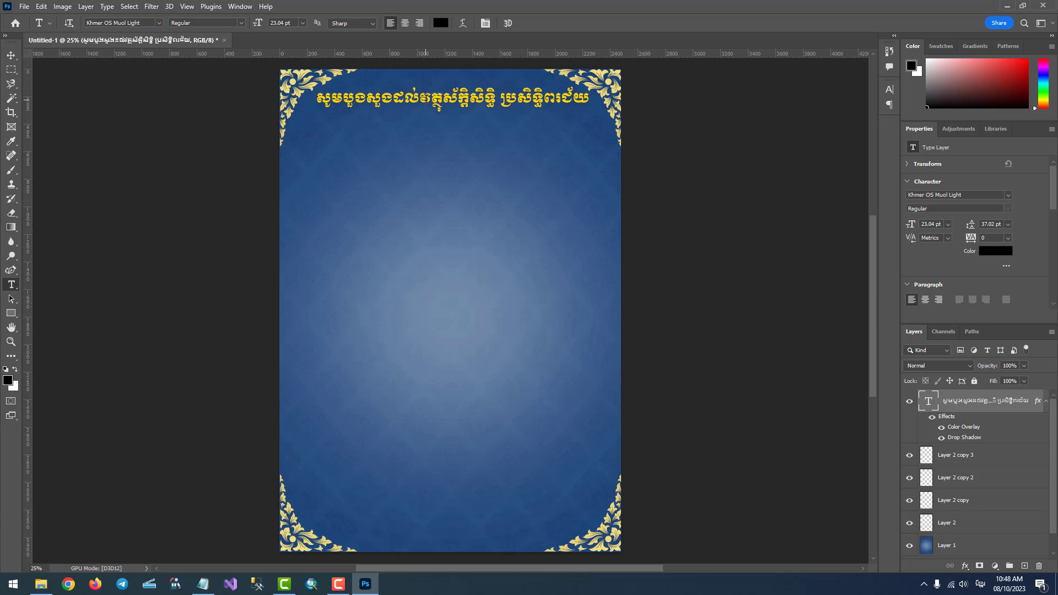
pyautogui.click(427, 99)
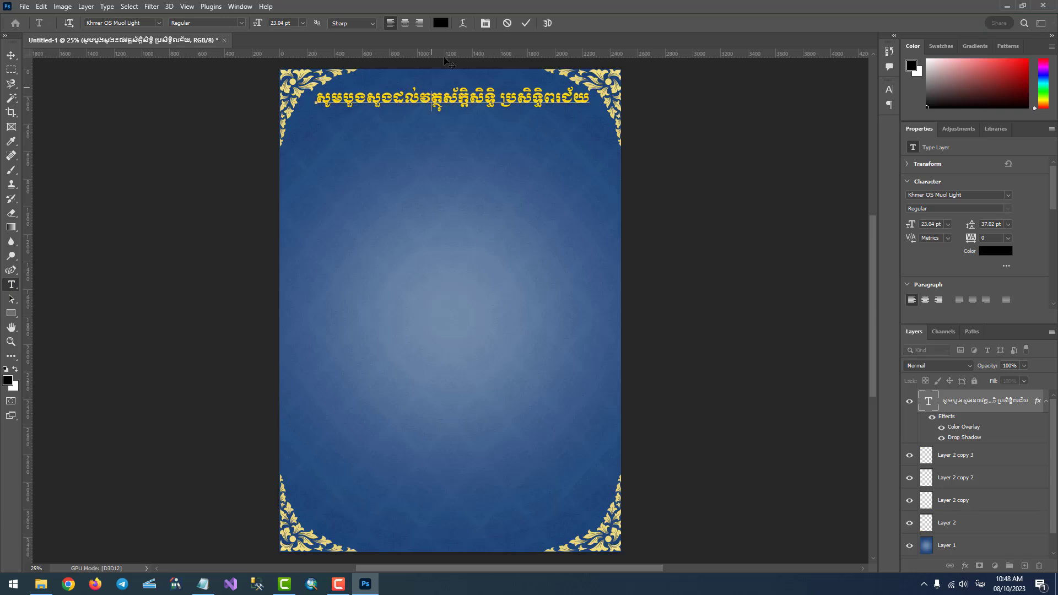
pyautogui.click(464, 24)
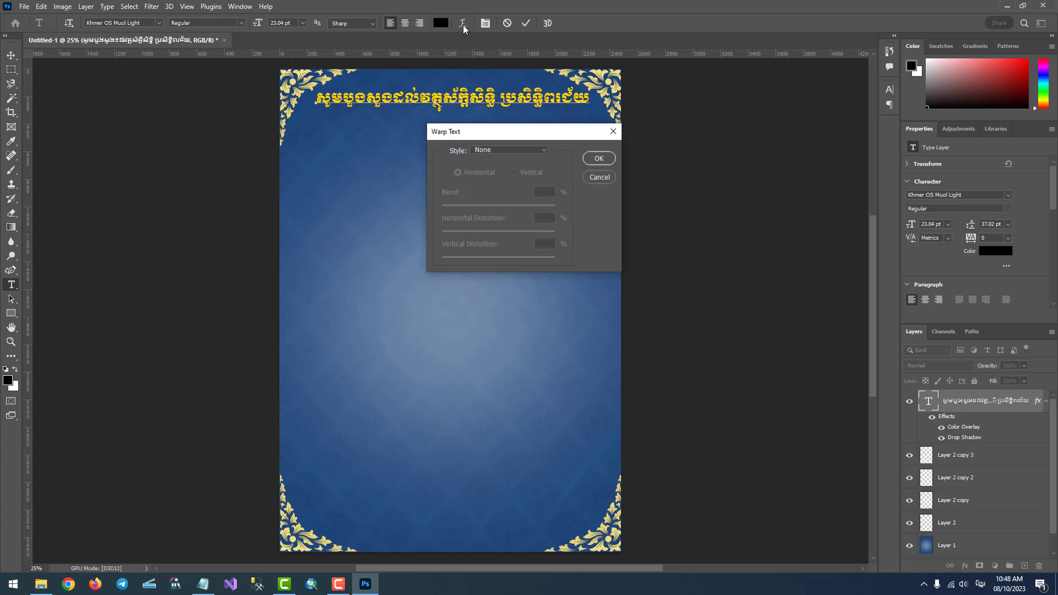
pyautogui.click(613, 132)
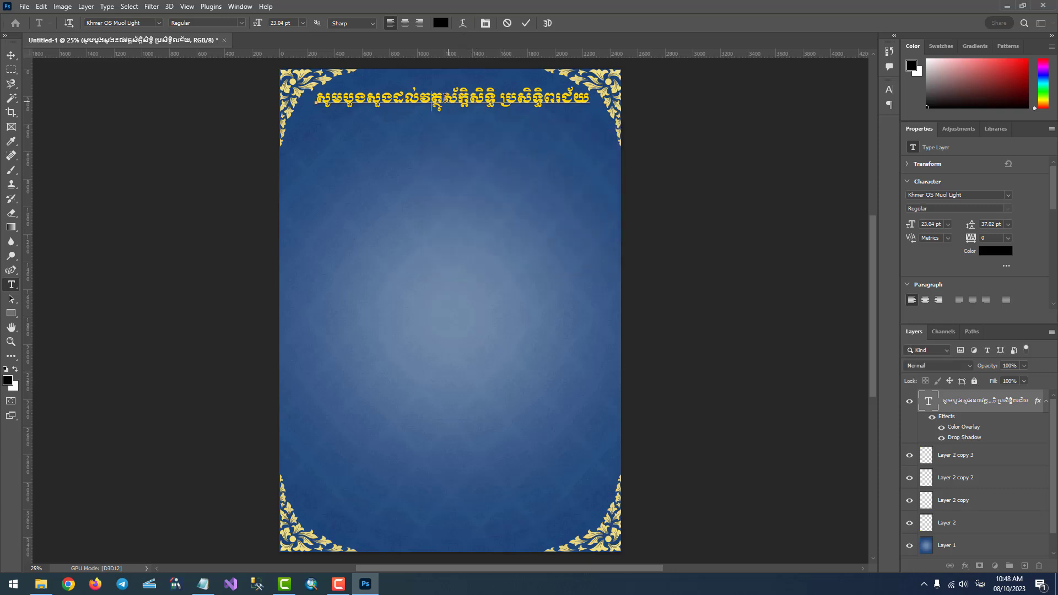
pyautogui.click(466, 24)
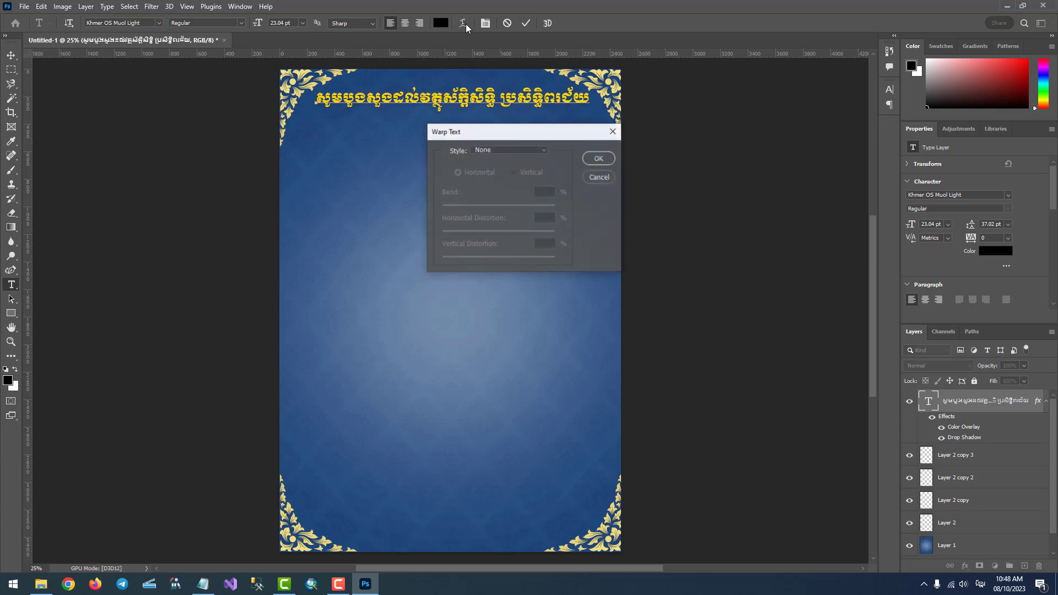
pyautogui.click(496, 150)
pyautogui.click(497, 169)
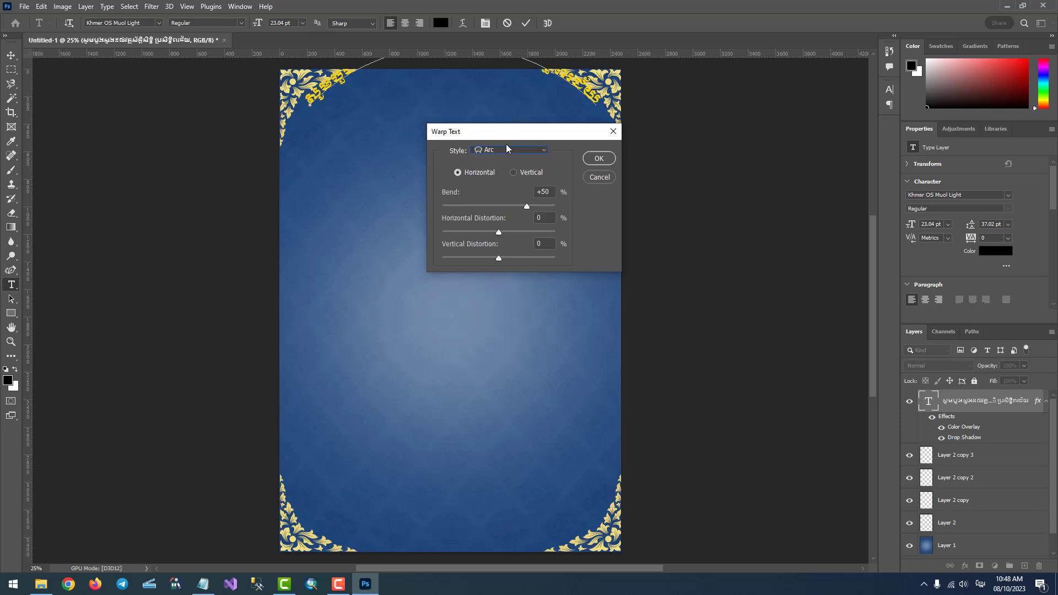
pyautogui.moveTo(521, 133); pyautogui.dragTo(508, 200)
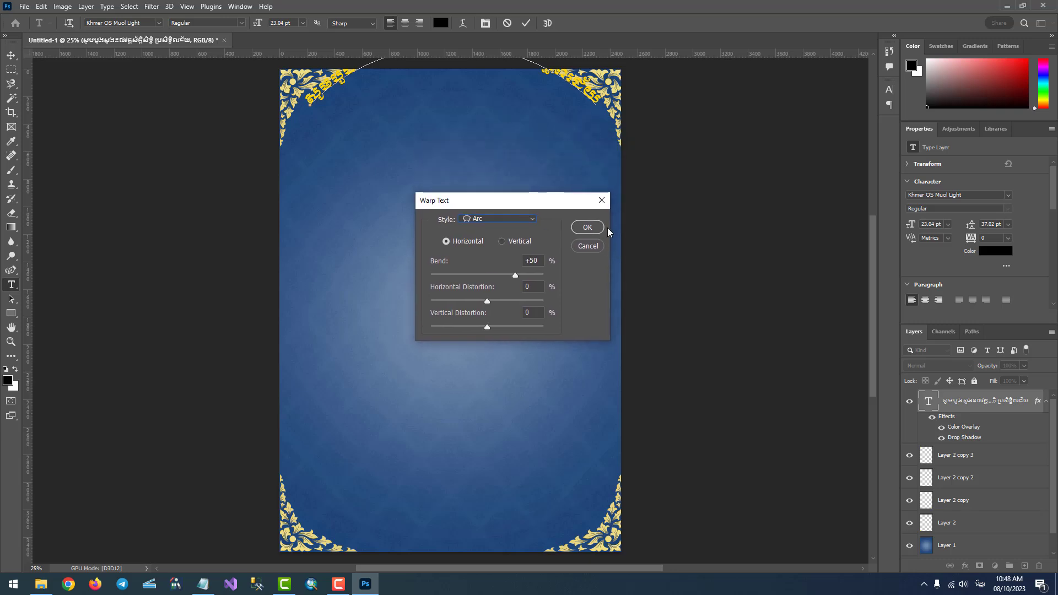
pyautogui.click(588, 227)
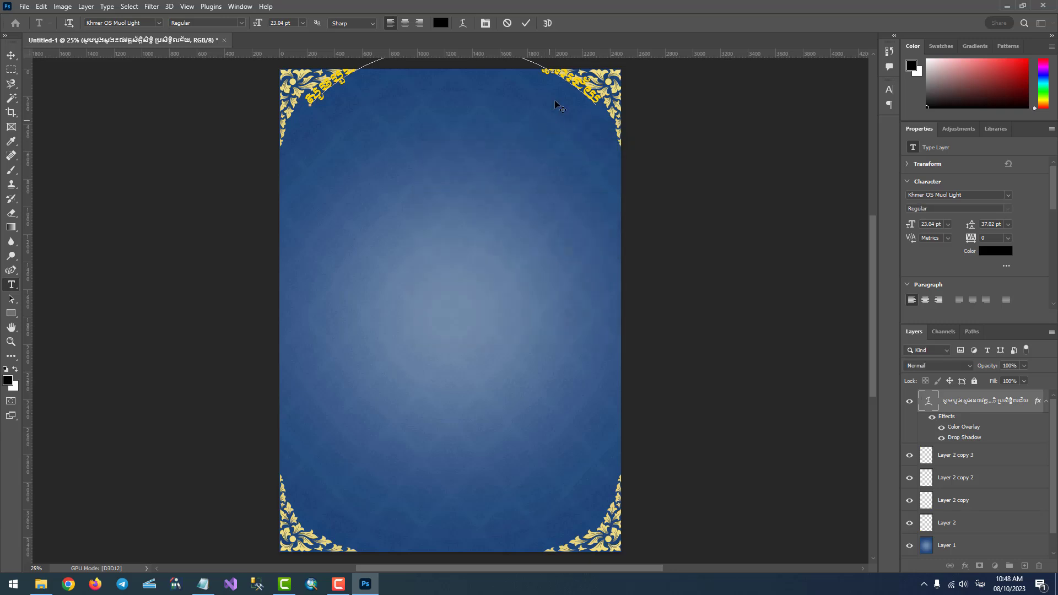
# Step: Drag the arched gold Khmer title down onto the card's top and commit its edit
pyautogui.click(11, 55)
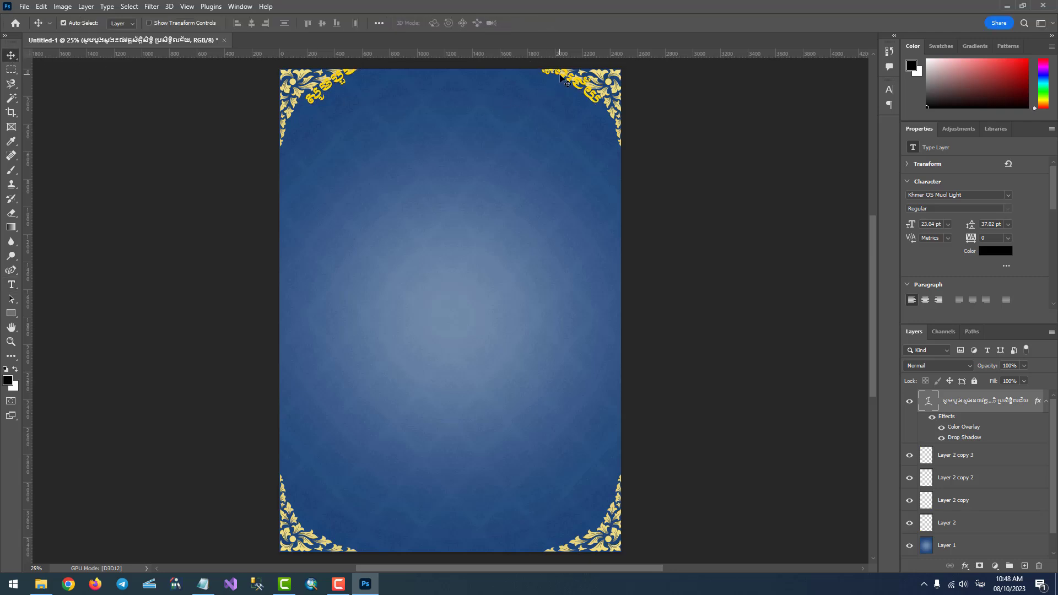
pyautogui.moveTo(561, 80); pyautogui.dragTo(558, 130)
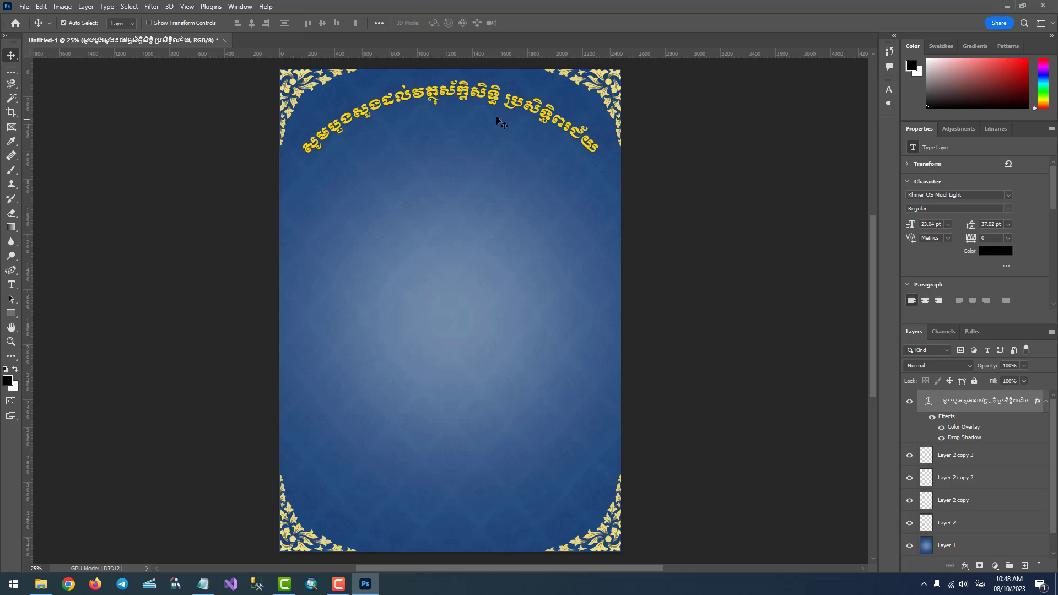
pyautogui.doubleClick(471, 102)
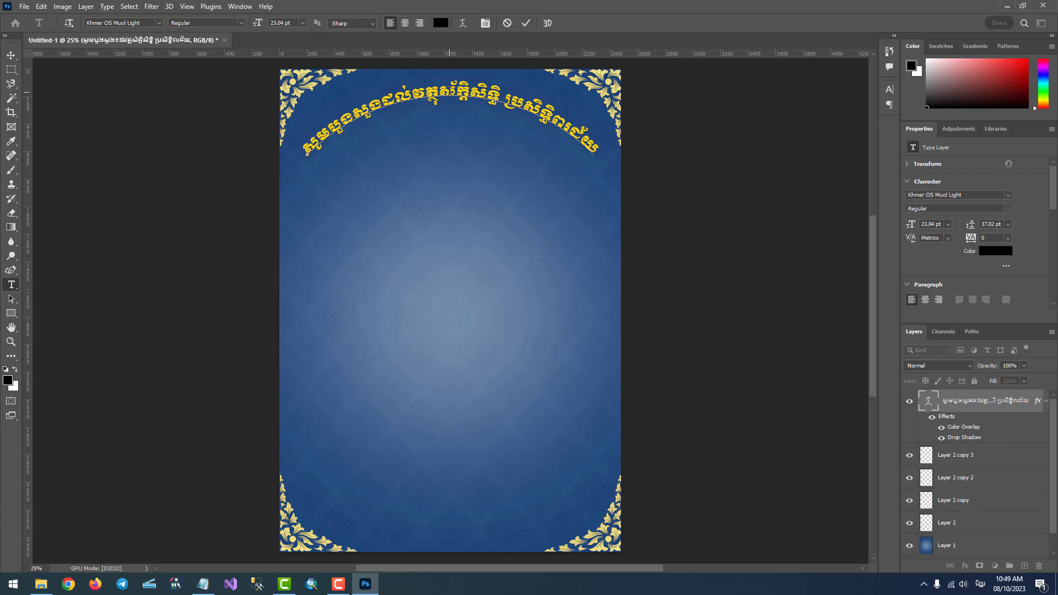
pyautogui.click(526, 24)
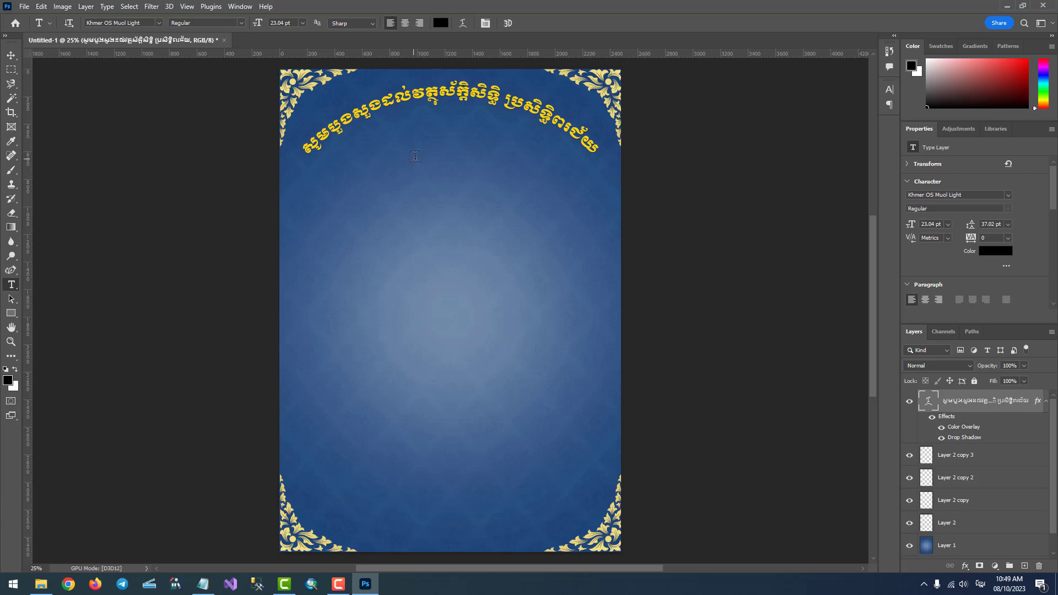
pyautogui.click(11, 55)
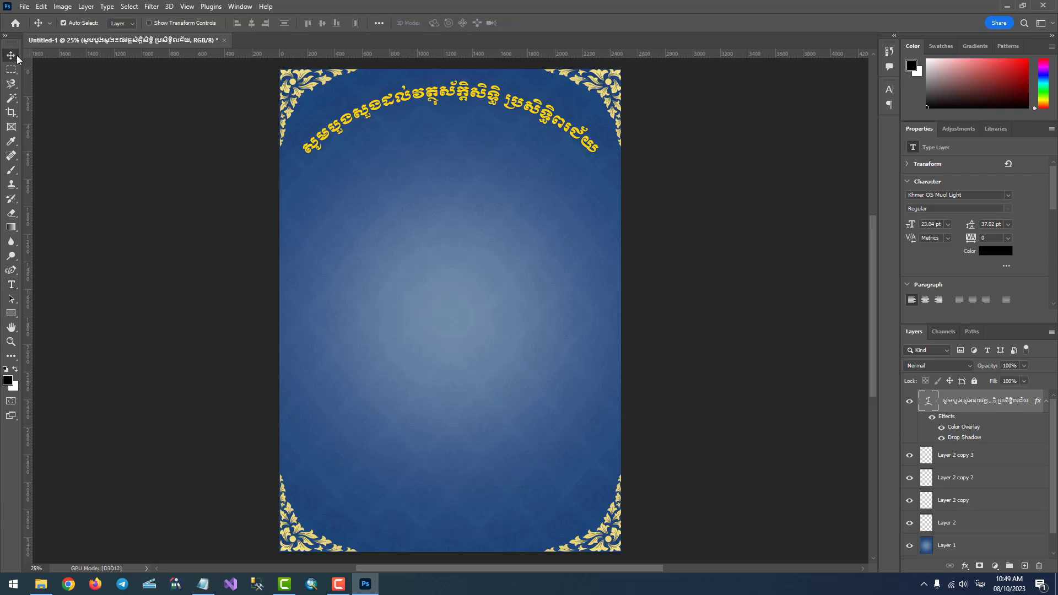
pyautogui.rightClick(18, 62)
pyautogui.click(30, 55)
pyautogui.press('t')
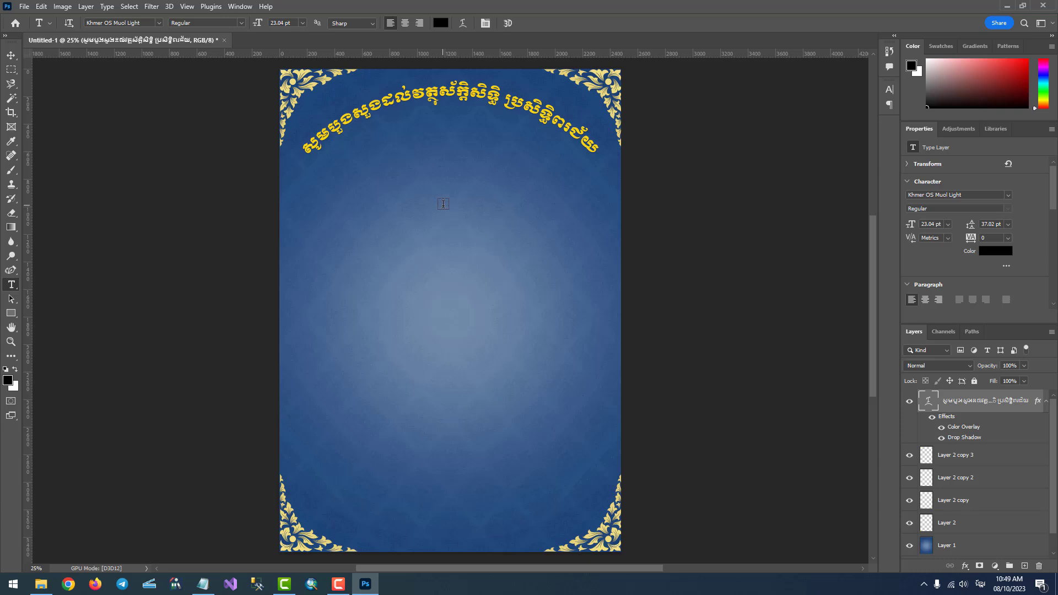
# Step: Reopen the title's Arc warp, test horizontal distortion values, then reset both distortions to 0
pyautogui.click(461, 94)
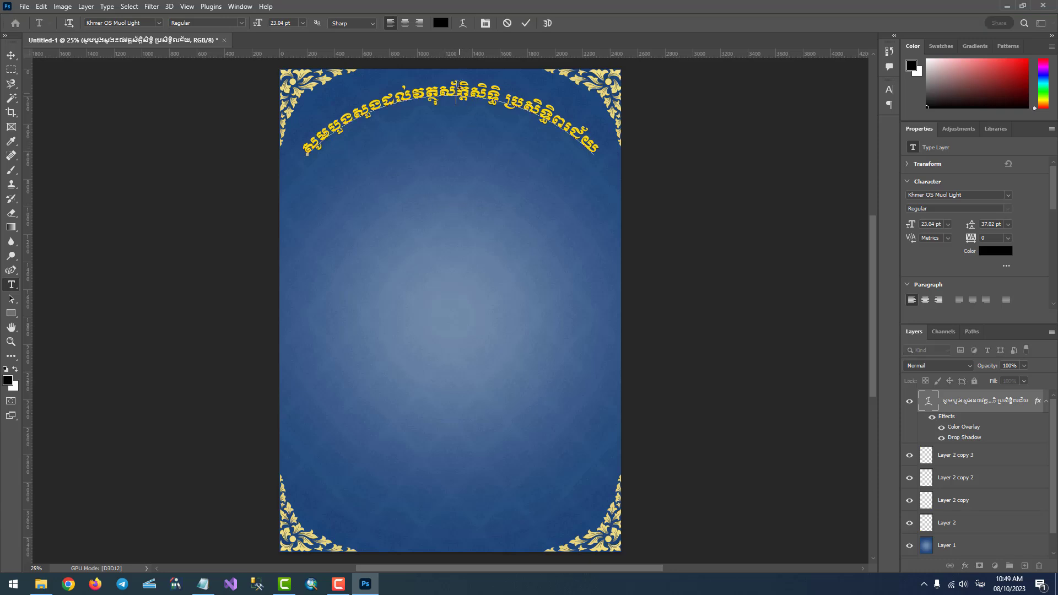
pyautogui.click(462, 24)
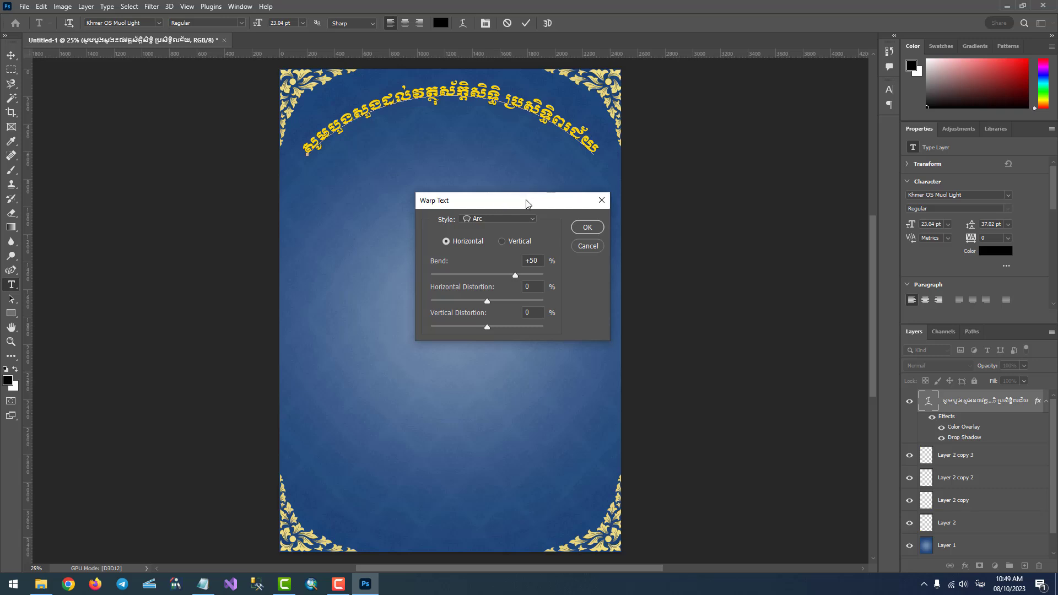
pyautogui.moveTo(527, 202); pyautogui.dragTo(760, 157)
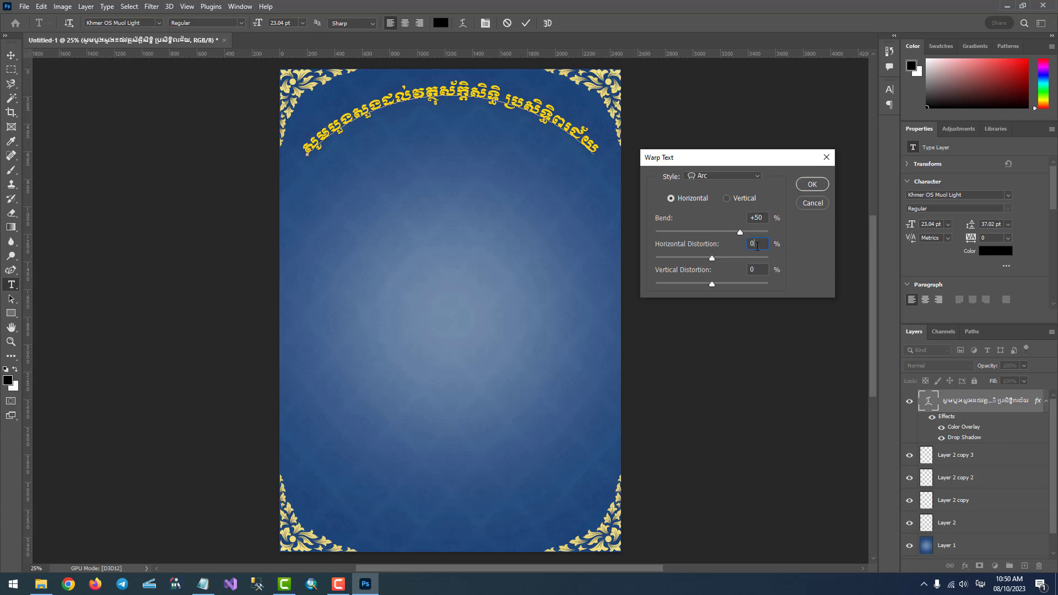
pyautogui.press('Up')
pyautogui.press('Up')
pyautogui.press('Up')
pyautogui.press('Up')
pyautogui.press('Up')
pyautogui.press('Up')
pyautogui.press('Up')
pyautogui.press('Up')
pyautogui.press('Up')
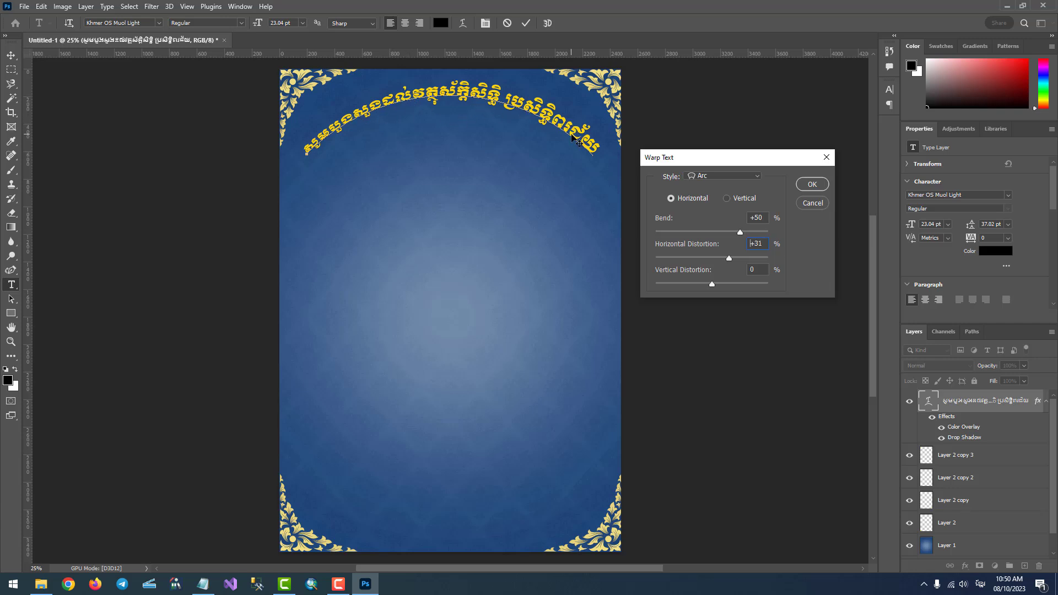
pyautogui.press('Up')
pyautogui.press('Up')
pyautogui.press('Up')
pyautogui.press('Up')
pyautogui.press('Up')
pyautogui.press('Up')
pyautogui.press('Up')
pyautogui.press('Up')
pyautogui.press('Up')
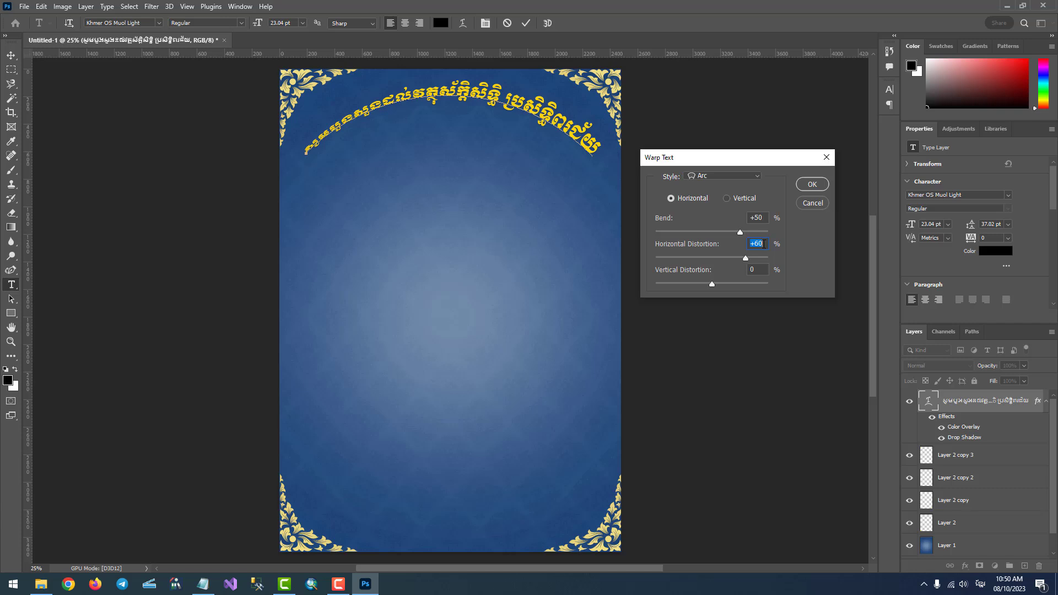
pyautogui.click(764, 244)
pyautogui.press('Up')
pyautogui.hotkey('shift', 'Down')
pyautogui.hotkey('shift', 'Down')
pyautogui.hotkey('shift', 'Down')
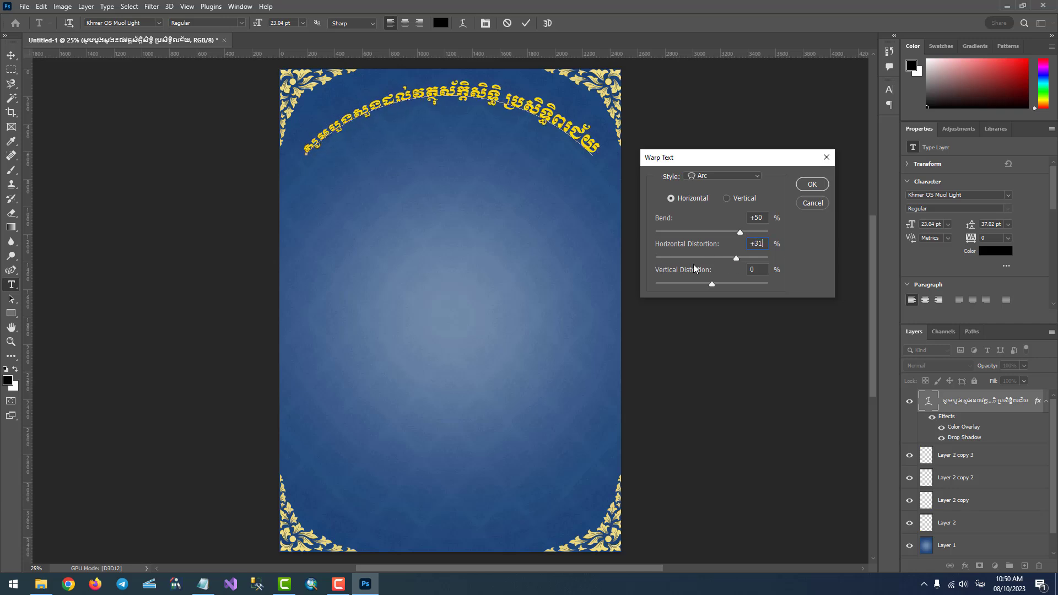
pyautogui.moveTo(656, 259)
pyautogui.mouseDown()
pyautogui.moveTo(716, 260)
pyautogui.moveTo(710, 286)
pyautogui.moveTo(737, 286)
pyautogui.moveTo(713, 287)
pyautogui.mouseUp()
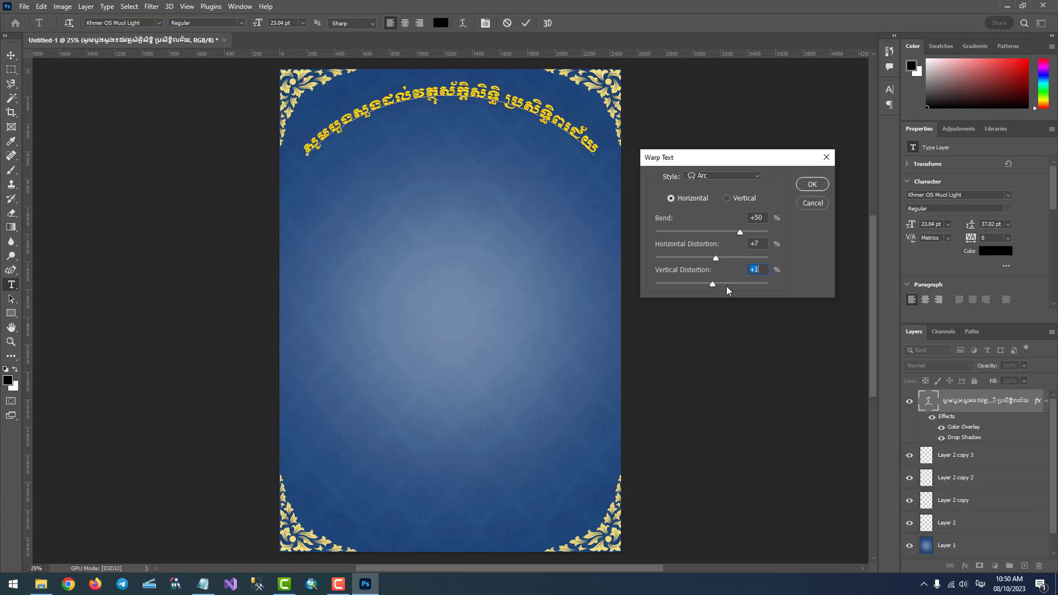
pyautogui.write('0')
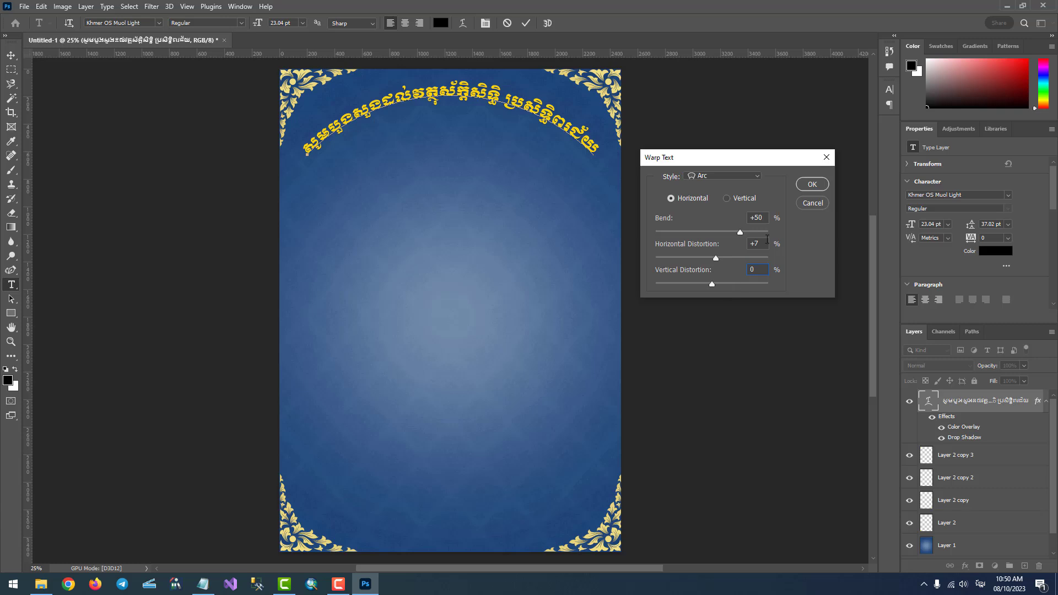
pyautogui.click(736, 243)
pyautogui.write('0')
# Step: Adjust the arc Bend up and down, settling it at about +44
pyautogui.press('Up')
pyautogui.press('Up')
pyautogui.press('Up')
pyautogui.press('Up')
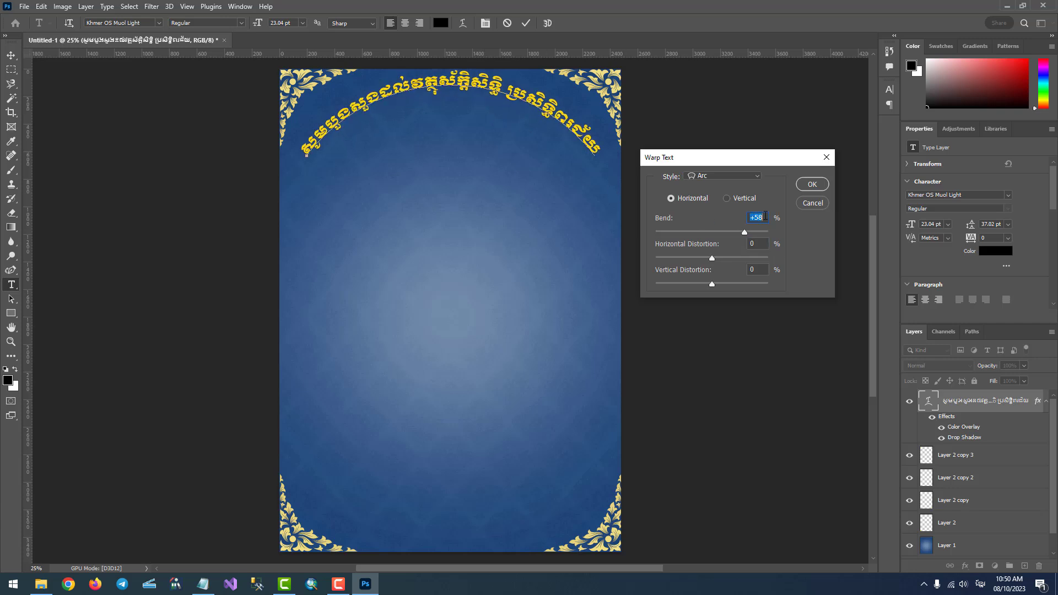
pyautogui.press('Up')
pyautogui.press('Down')
pyautogui.press('Down')
pyautogui.press('Down')
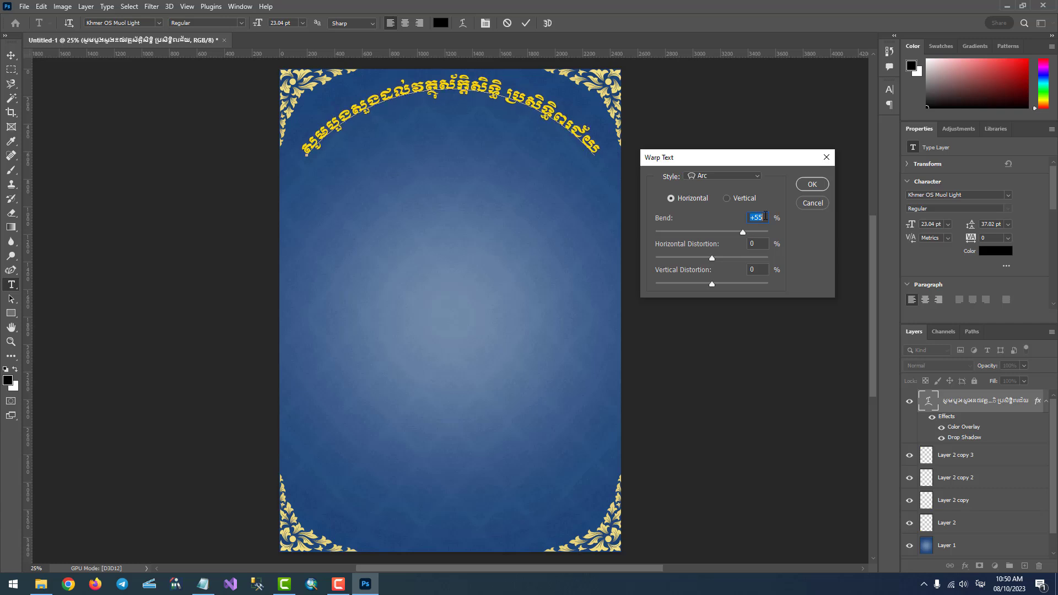
pyautogui.press('Down')
pyautogui.press('Down')
pyautogui.press('Down')
pyautogui.press('Down')
pyautogui.press('Down')
pyautogui.press('Down')
pyautogui.press('Down')
pyautogui.press('Down')
pyautogui.press('Down')
pyautogui.press('Down')
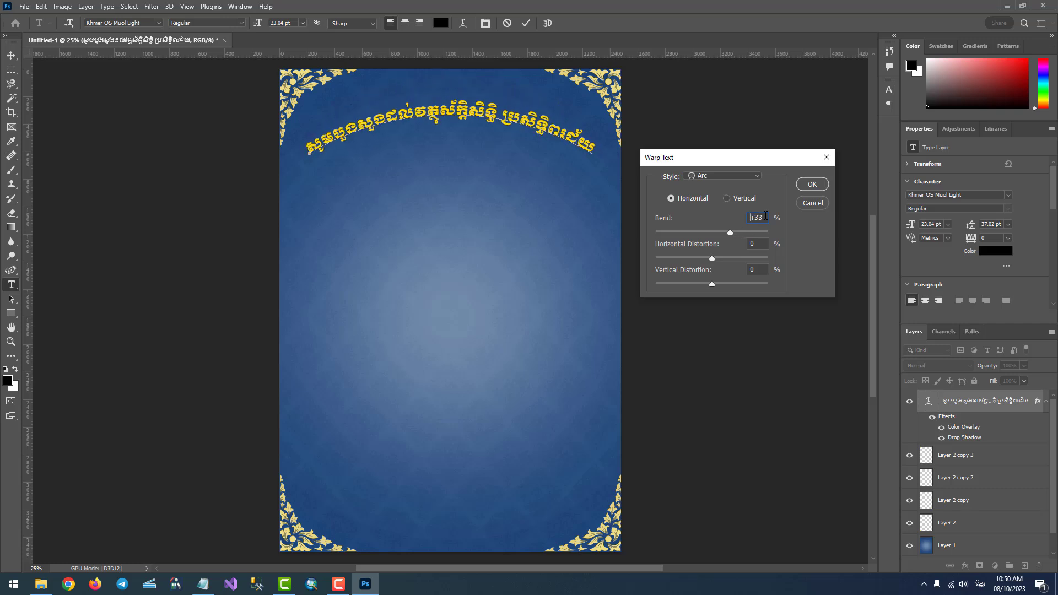
pyautogui.press('Down')
pyautogui.press('Down')
pyautogui.press('Down')
pyautogui.press('Up')
pyautogui.press('Up')
pyautogui.press('Up')
pyautogui.press('Up')
pyautogui.press('Up')
pyautogui.press('Up')
pyautogui.press('Up')
pyautogui.press('Up')
pyautogui.press('Up')
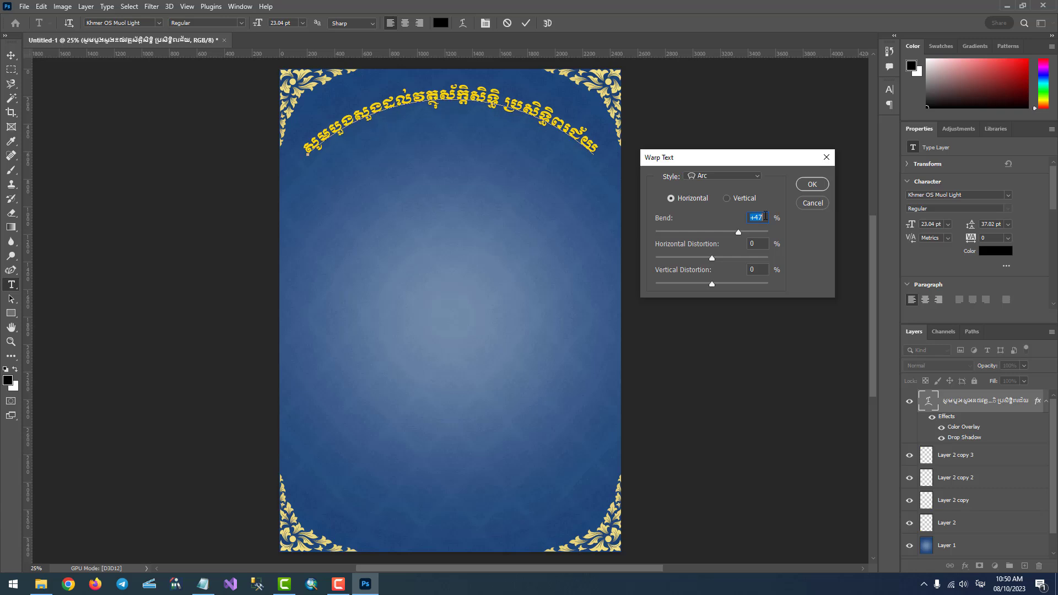
pyautogui.press('Up')
pyautogui.press('Up')
pyautogui.press('Up')
pyautogui.press('Down')
pyautogui.press('Down')
pyautogui.press('Down')
pyautogui.press('Down')
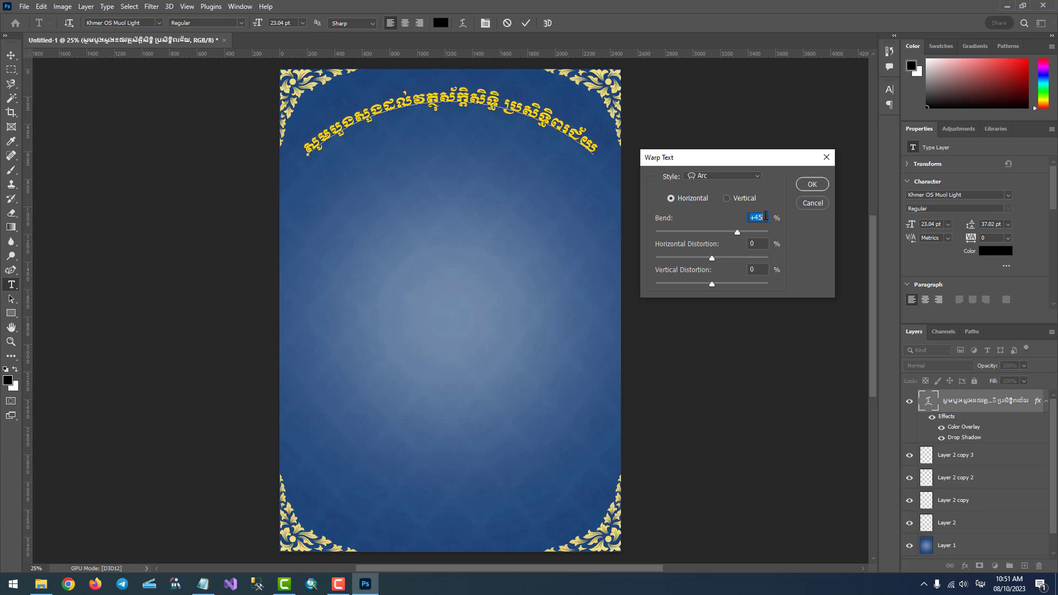
pyautogui.press('Down')
# Step: Preview vertical and horizontal warps and the Shell Lower, Rise, Squeeze and Twist styles
pyautogui.click(727, 199)
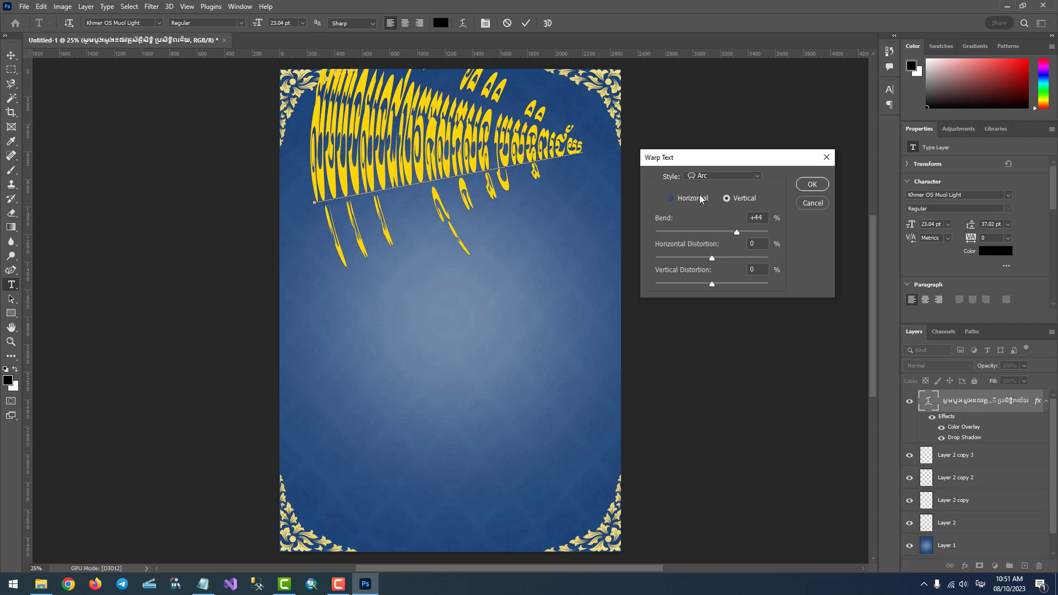
pyautogui.click(671, 199)
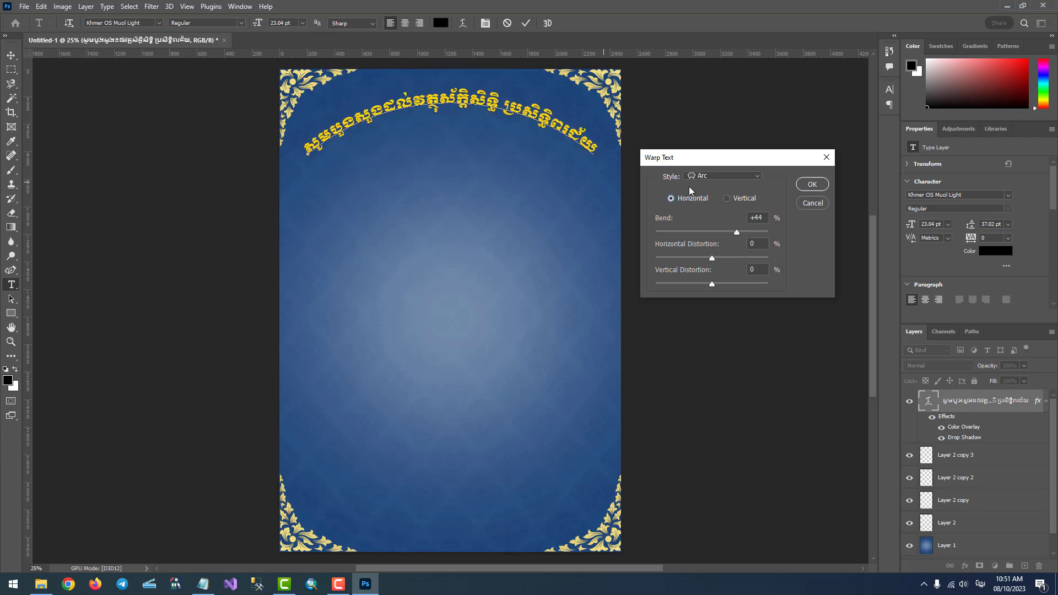
pyautogui.click(709, 176)
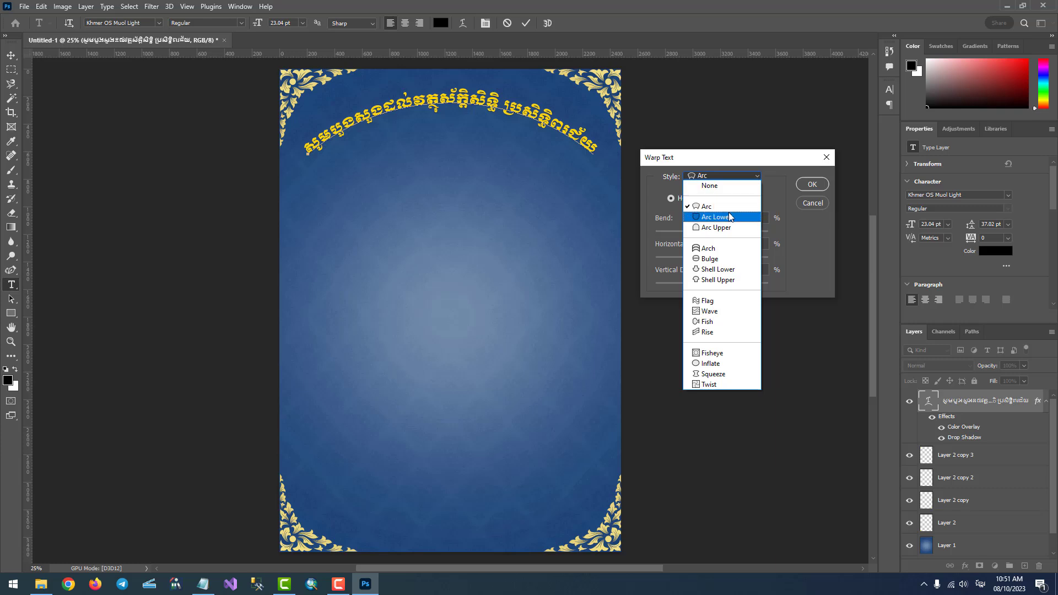
pyautogui.click(719, 270)
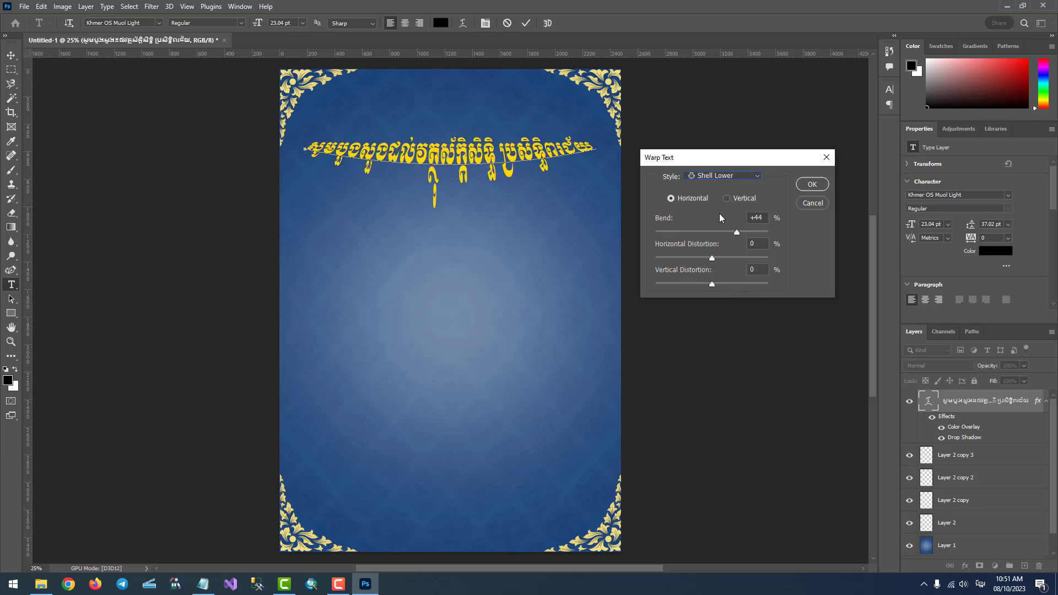
pyautogui.click(713, 177)
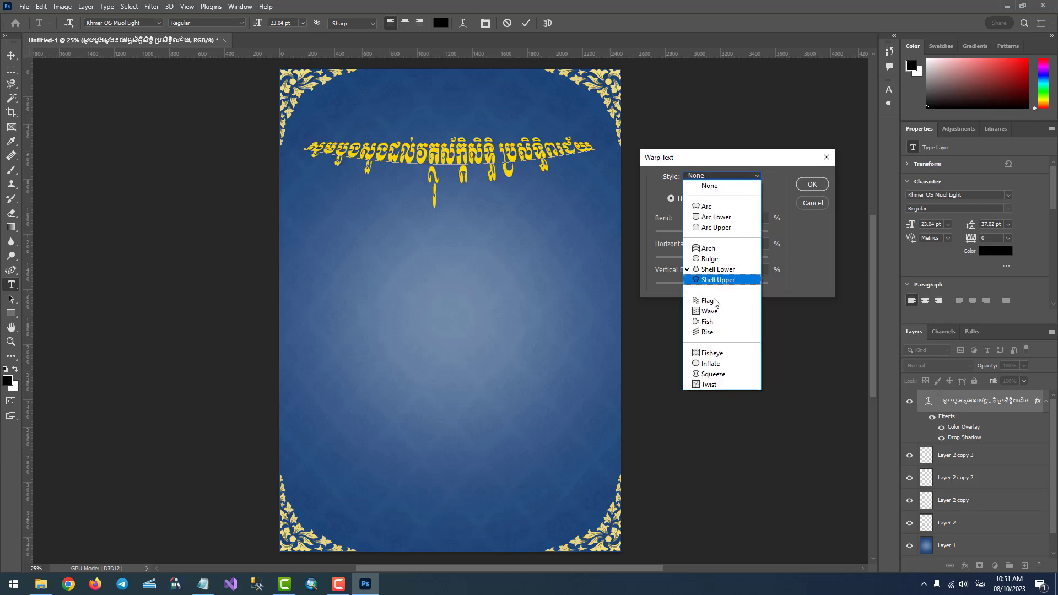
pyautogui.click(707, 333)
pyautogui.click(711, 177)
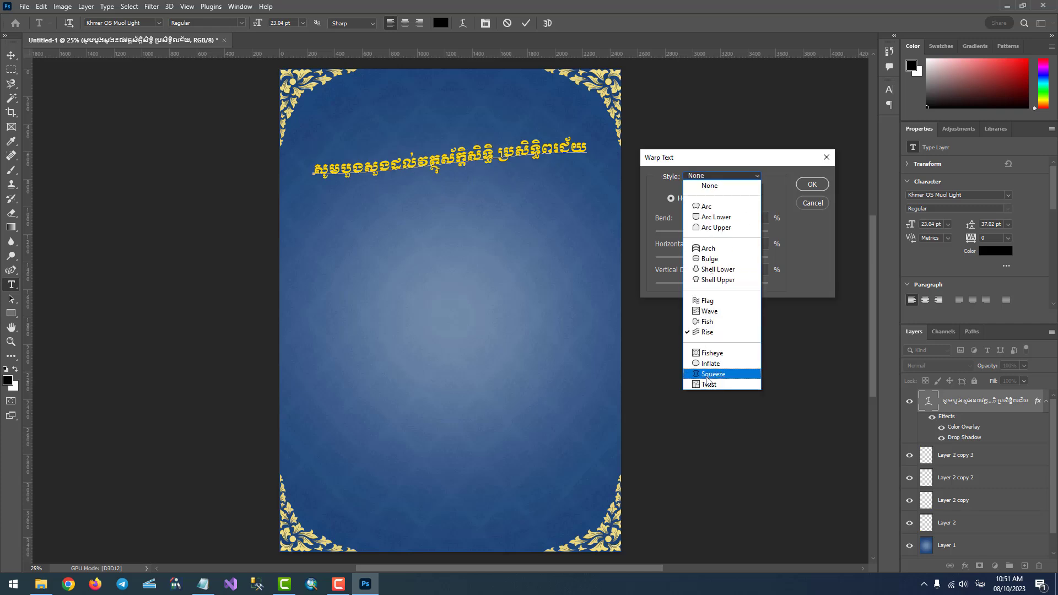
pyautogui.click(713, 374)
pyautogui.click(710, 176)
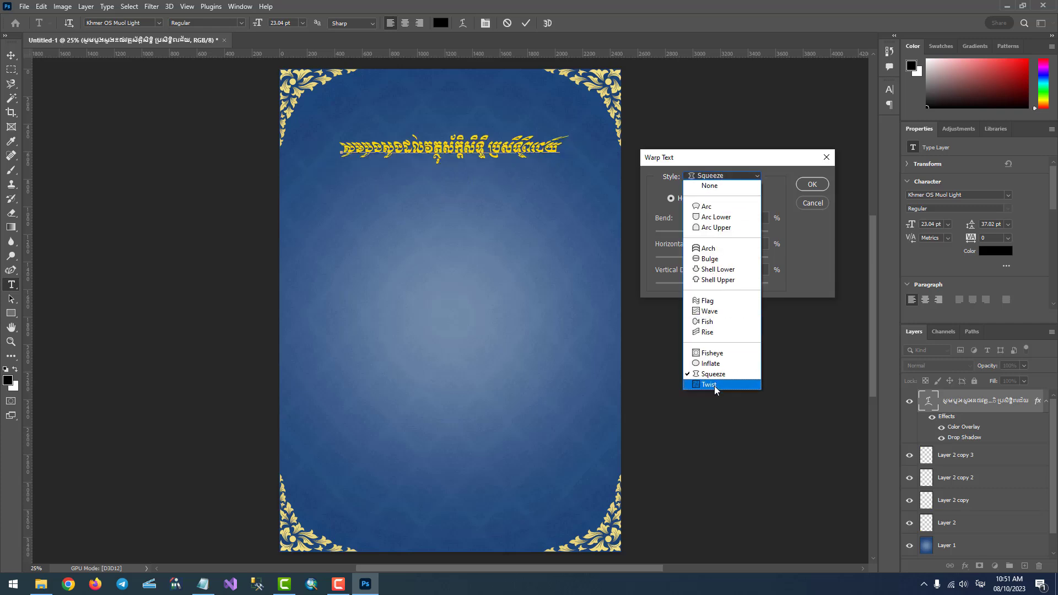
pyautogui.click(714, 386)
# Step: Return the warp style to Arc at +44 bend and apply it
pyautogui.click(710, 177)
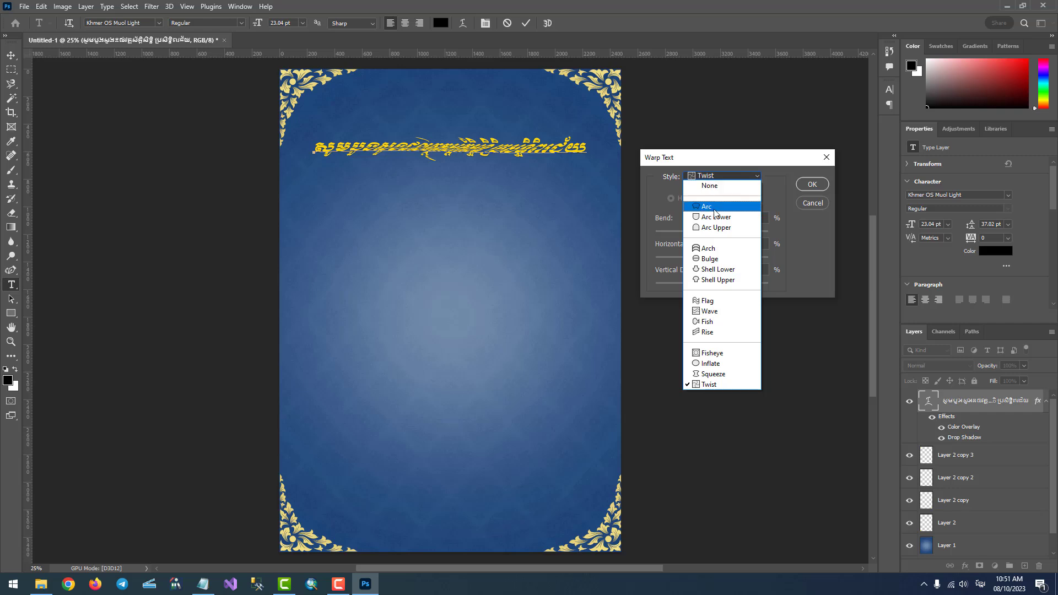
pyautogui.click(715, 208)
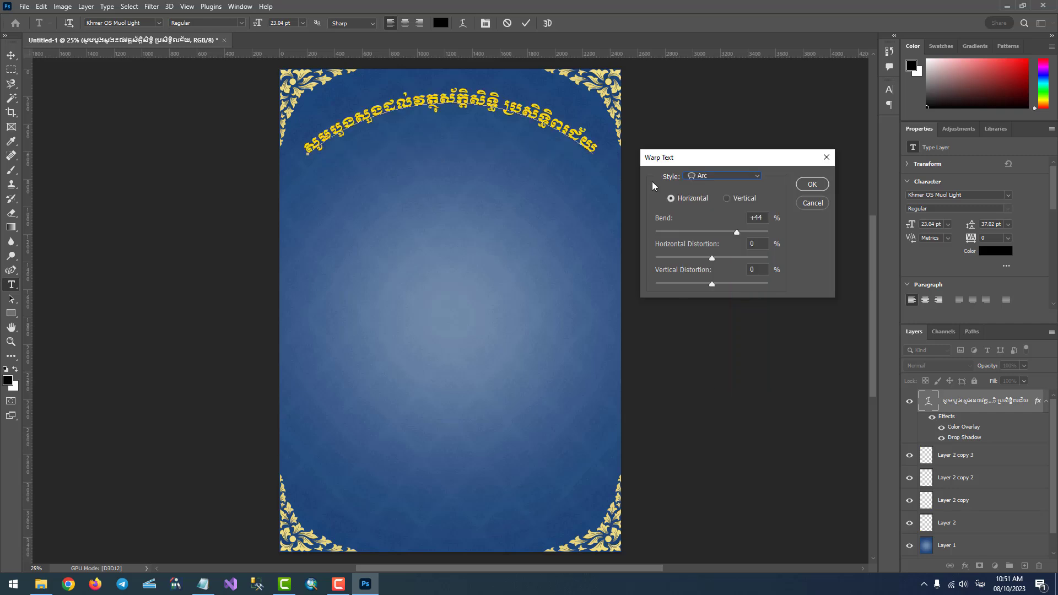
pyautogui.click(812, 184)
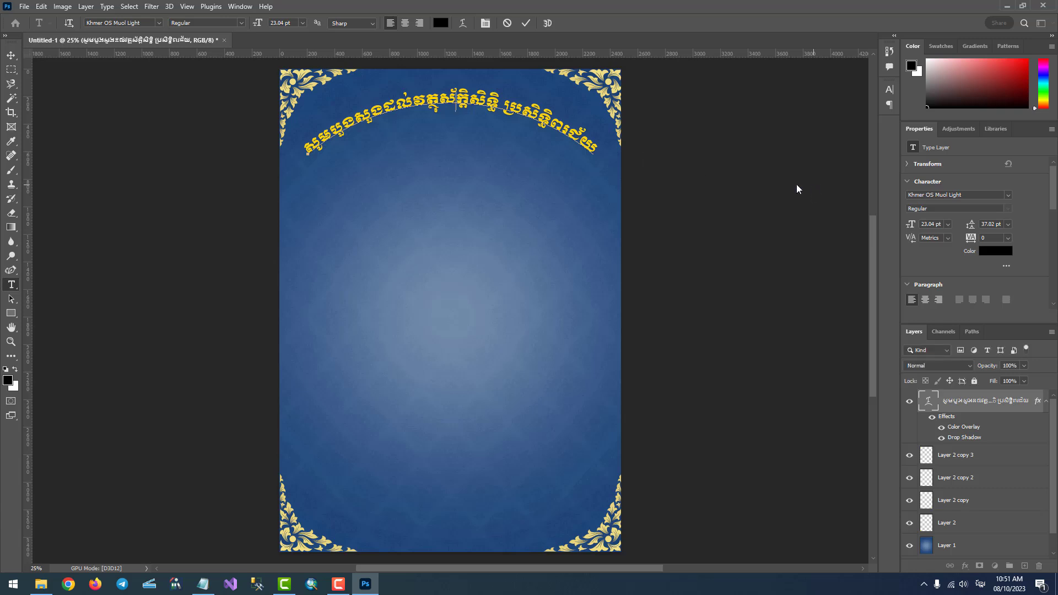
pyautogui.click(11, 56)
# Step: Shift the arched title slightly left and select the Background layer
pyautogui.moveTo(444, 105); pyautogui.dragTo(489, 105)
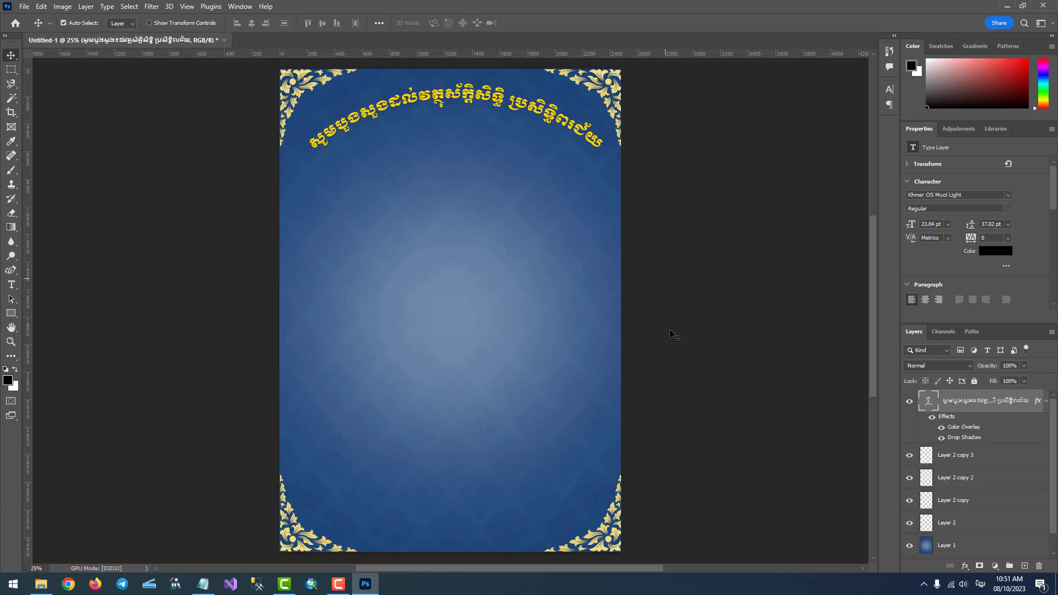
pyautogui.click(972, 546)
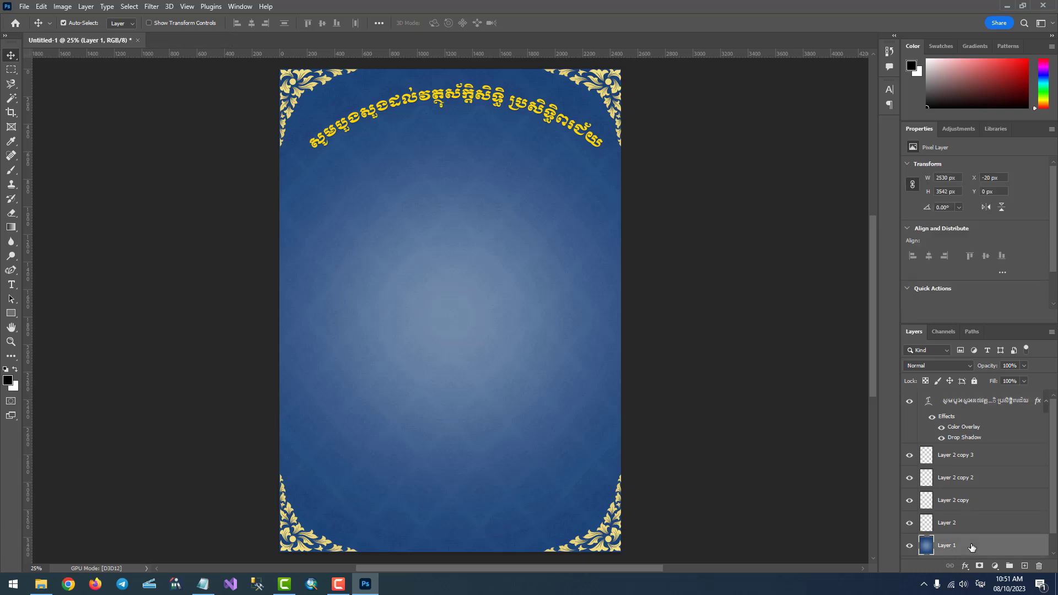
pyautogui.scroll(-1, 972, 546)
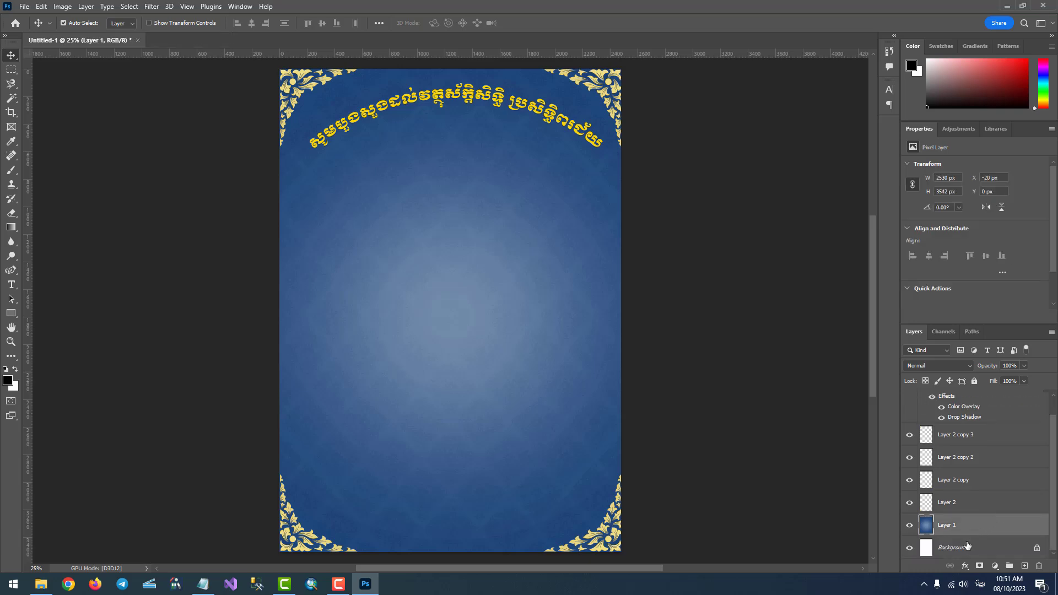
pyautogui.click(964, 549)
# Step: Add the title text layer to the Background selection in the Layers panel
pyautogui.scroll(1, 981, 529)
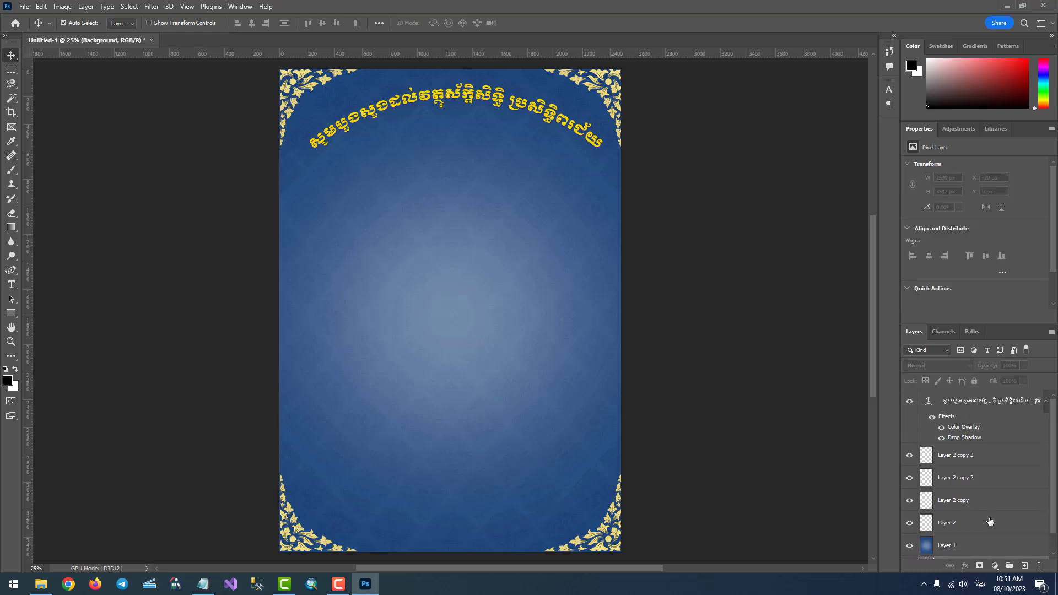
pyautogui.scroll(-1, 995, 516)
pyautogui.scroll(1, 998, 503)
pyautogui.scroll(-1, 999, 499)
pyautogui.scroll(1, 1001, 488)
pyautogui.keyDown('ctrl'); pyautogui.click(972, 407); pyautogui.keyUp('ctrl')
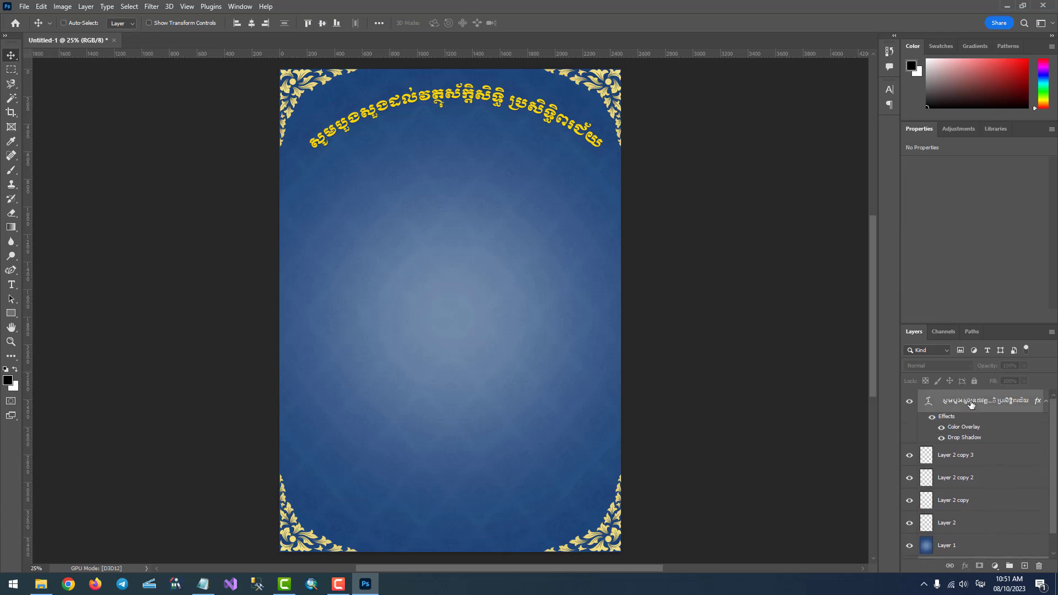
pyautogui.scroll(-1, 995, 438)
pyautogui.scroll(1, 1004, 454)
pyautogui.scroll(-1, 1007, 446)
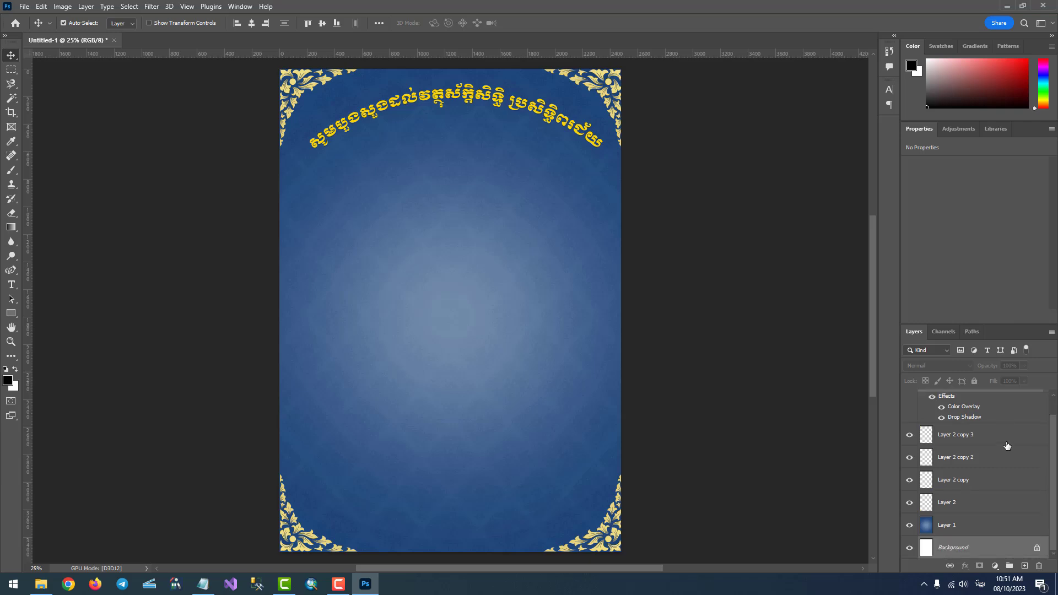
pyautogui.scroll(1, 992, 554)
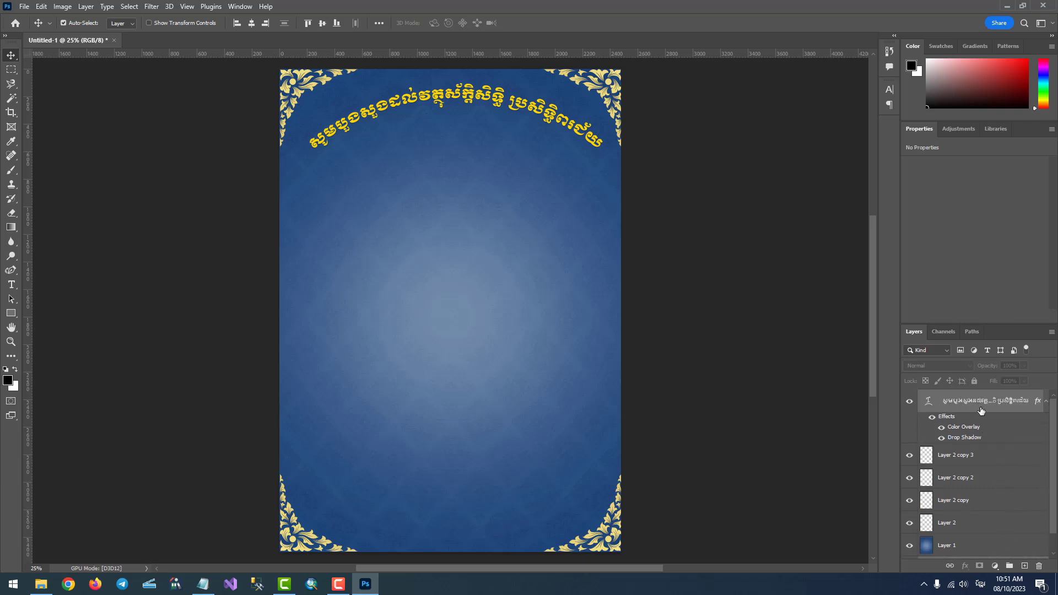
pyautogui.scroll(-1, 980, 415)
pyautogui.scroll(1, 981, 549)
# Step: Test left and right alignment, then align the title to the card's horizontal centre
pyautogui.click(253, 24)
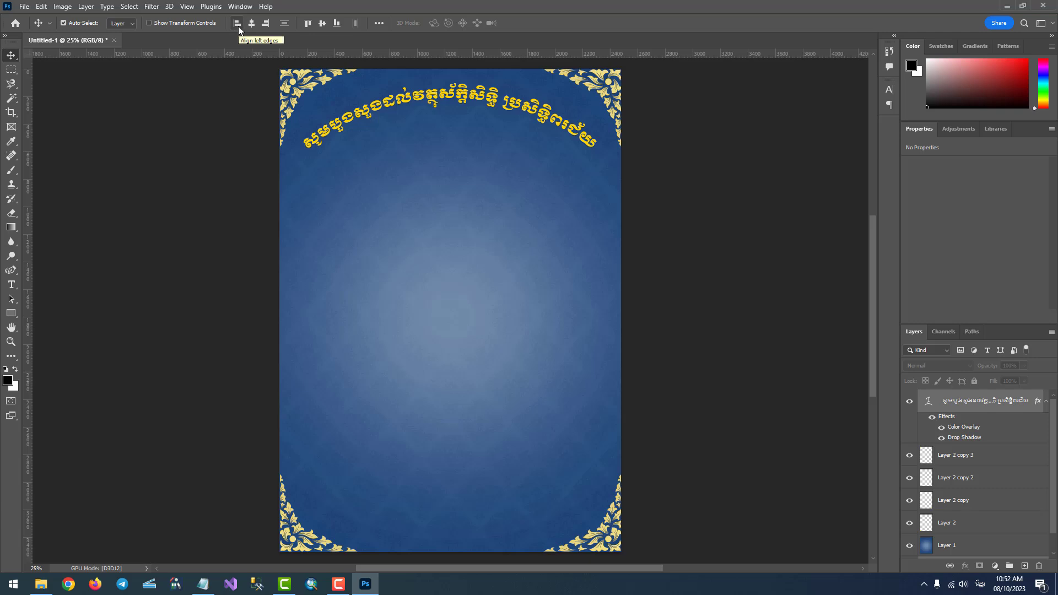
pyautogui.click(237, 24)
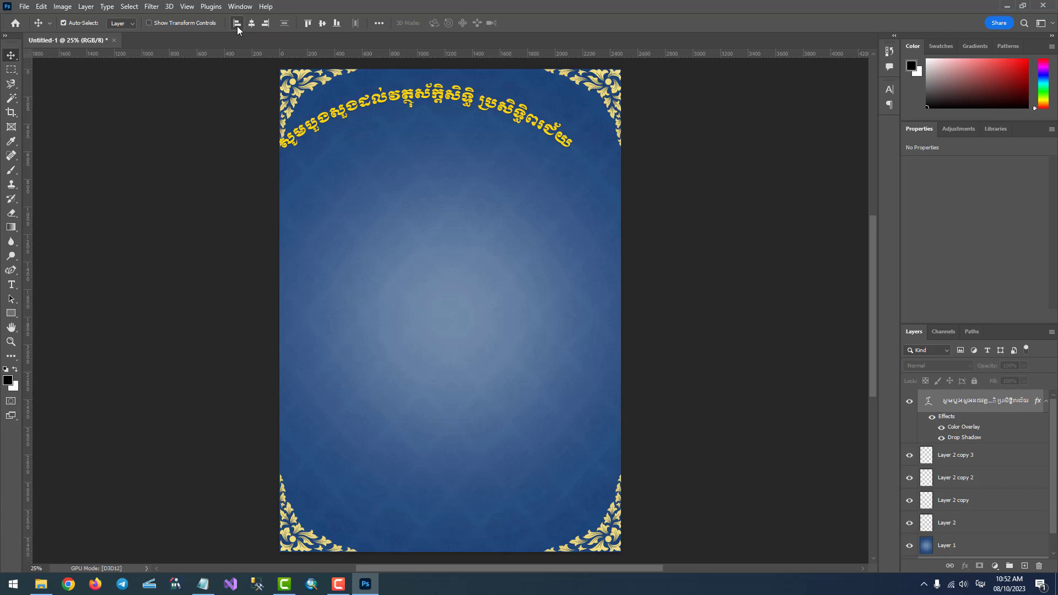
pyautogui.click(269, 24)
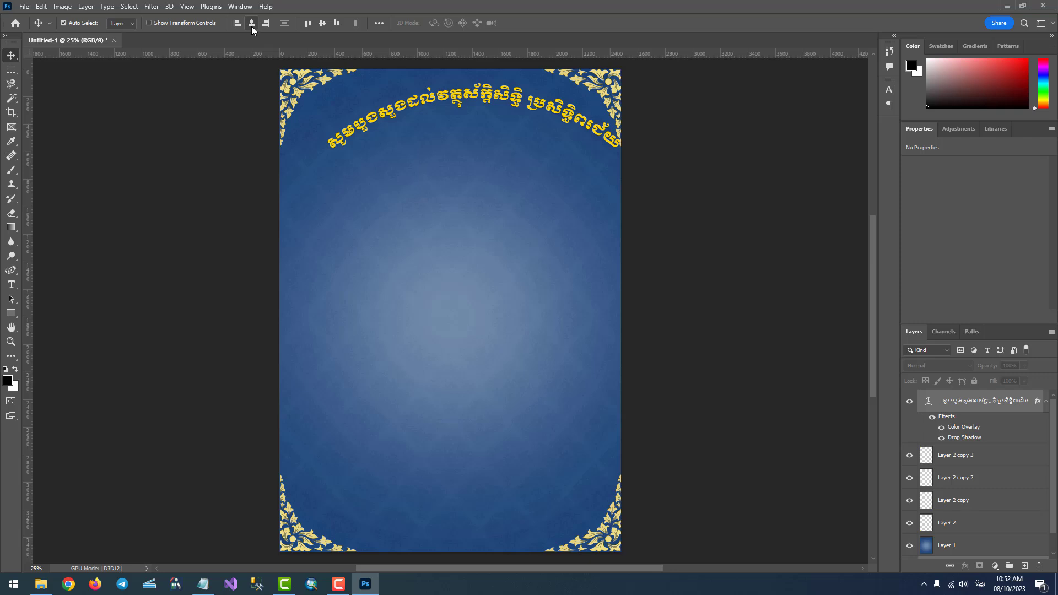
pyautogui.click(251, 24)
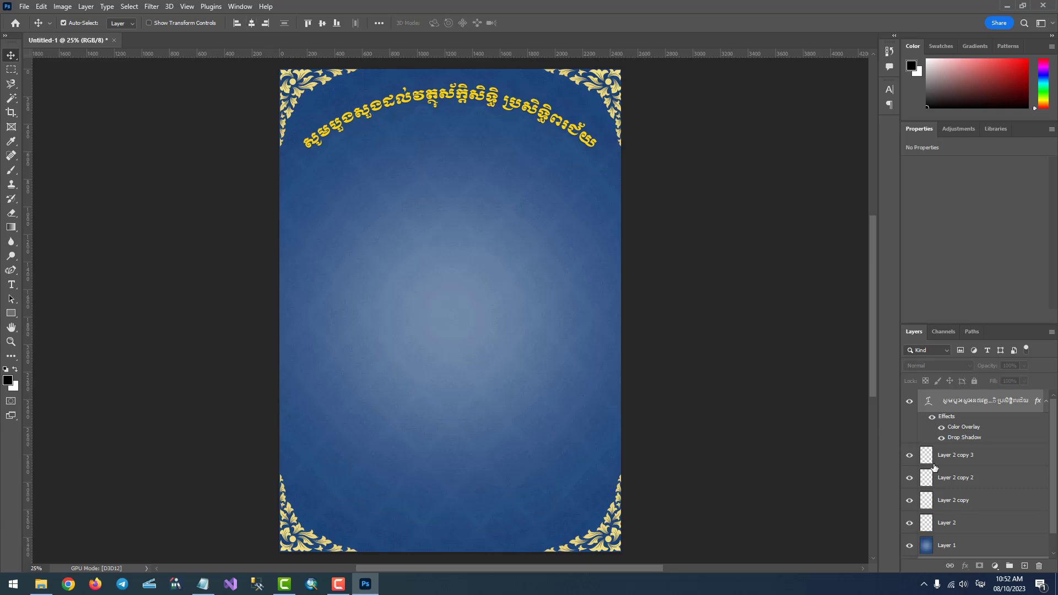
pyautogui.scroll(-1, 960, 466)
pyautogui.scroll(1, 1003, 544)
pyautogui.scroll(-1, 994, 445)
pyautogui.scroll(1, 973, 551)
pyautogui.scroll(-1, 986, 496)
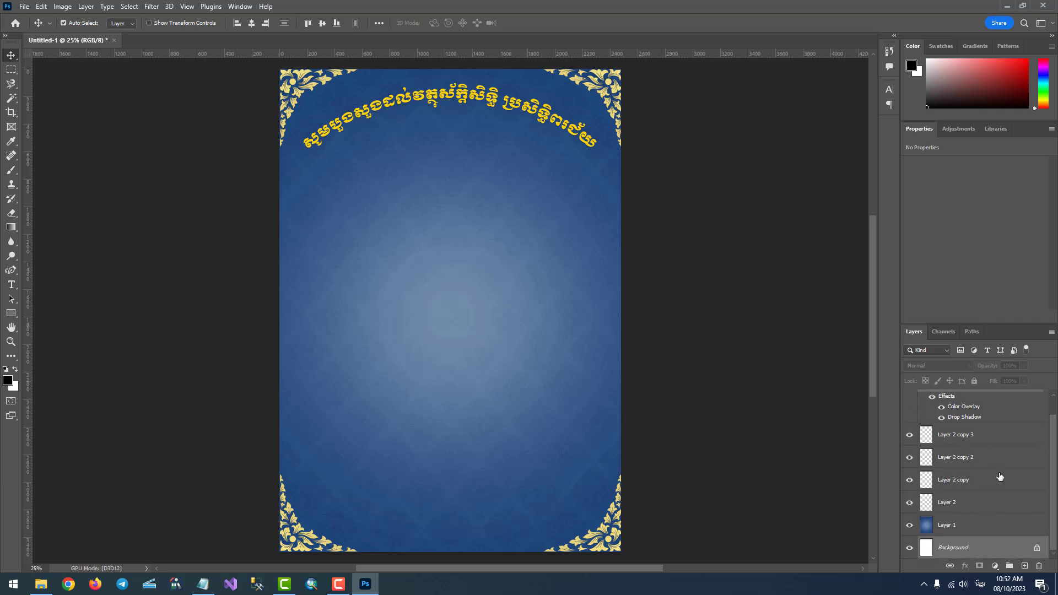
pyautogui.scroll(1, 999, 441)
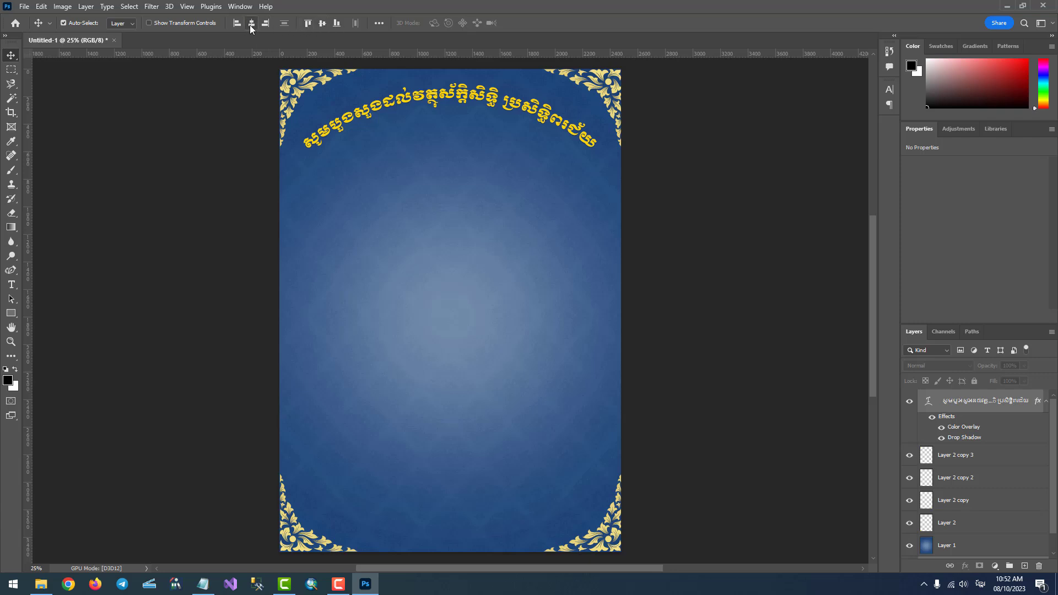
# Step: Select the Layer 2 copy 2 ornament layer in the Layers panel
pyautogui.scroll(-1, 815, 378)
pyautogui.scroll(-1, 950, 490)
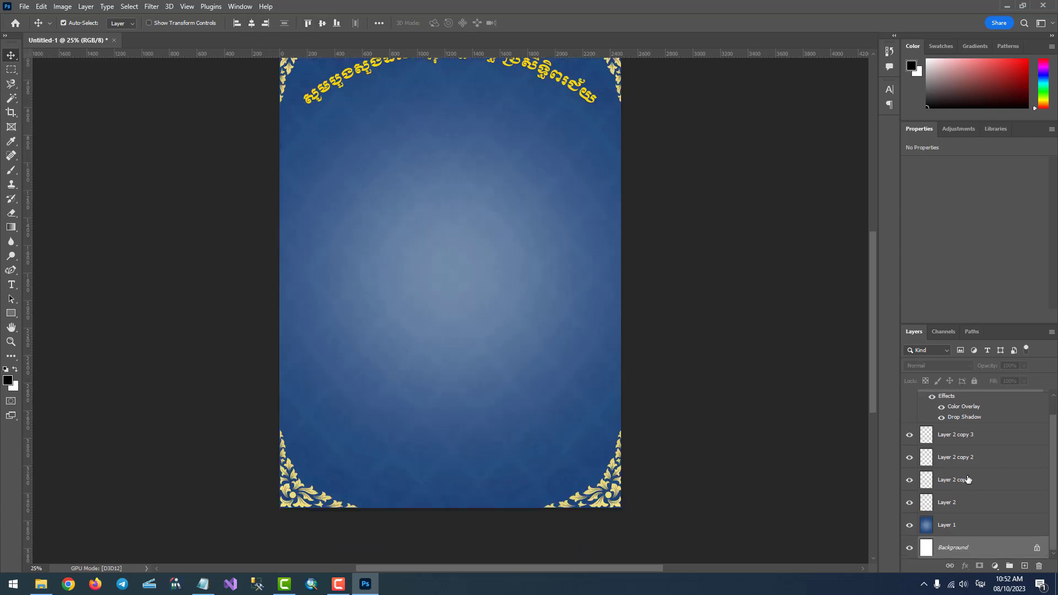
pyautogui.scroll(1, 990, 475)
pyautogui.click(991, 475)
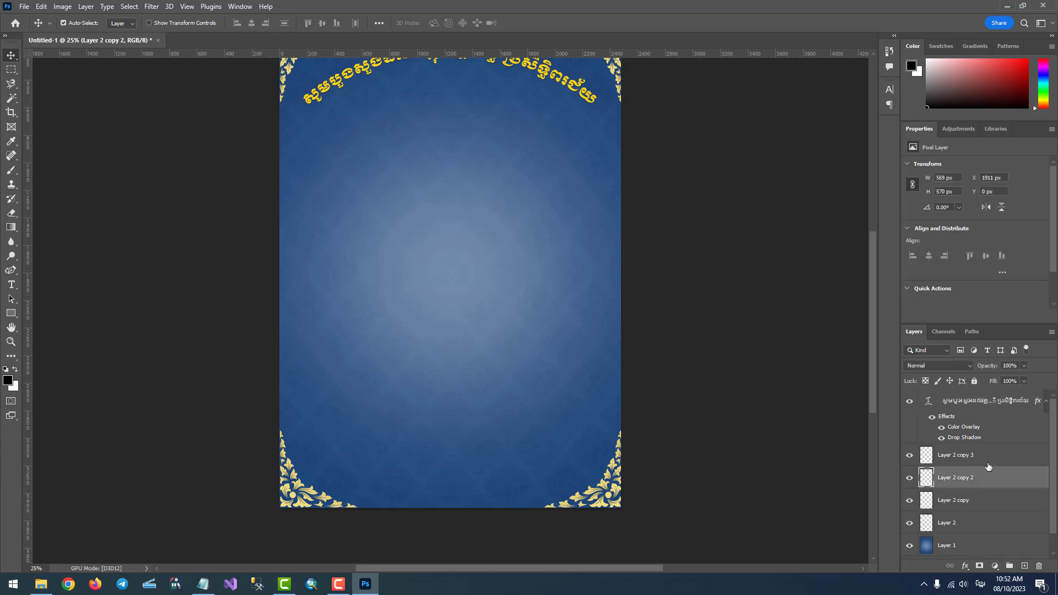
pyautogui.scroll(-1, 997, 491)
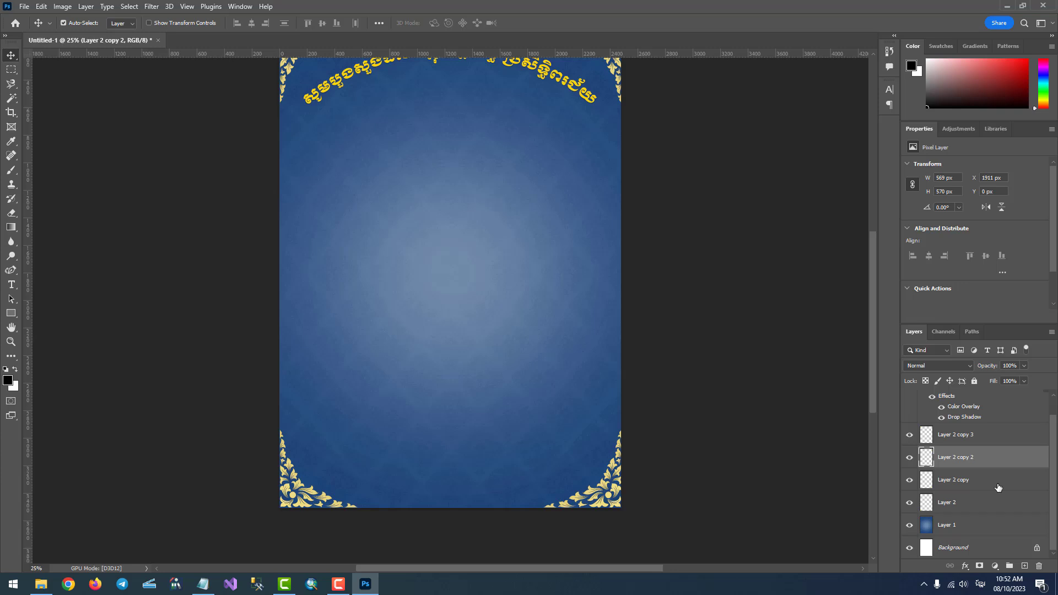
pyautogui.scroll(2, 592, 292)
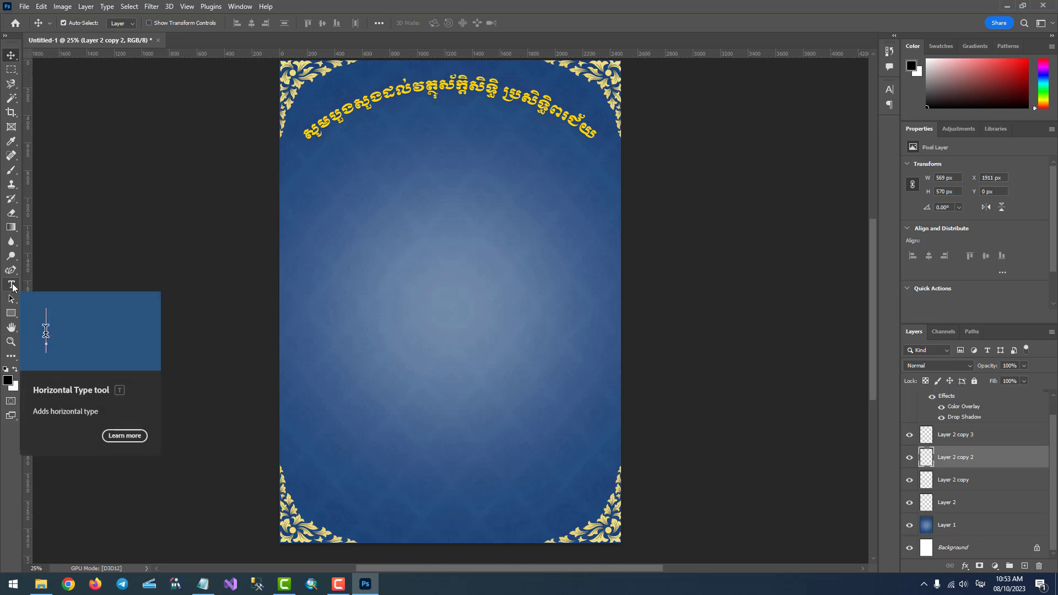
# Step: Start a new text layer below the title with placeholder characters ខជខជខ
pyautogui.click(12, 286)
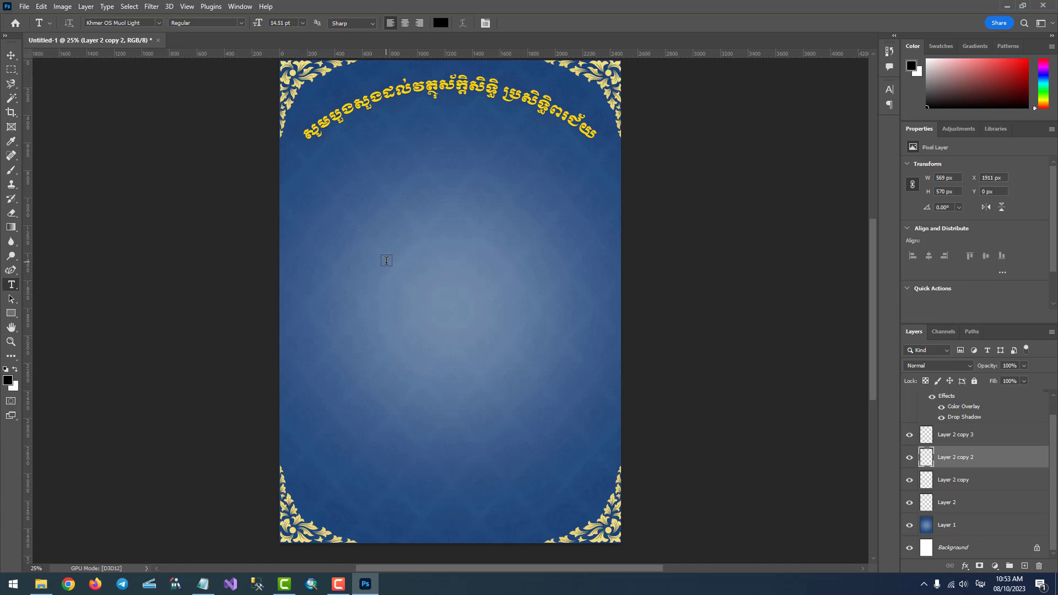
pyautogui.click(11, 55)
pyautogui.press('t')
pyautogui.click(392, 243)
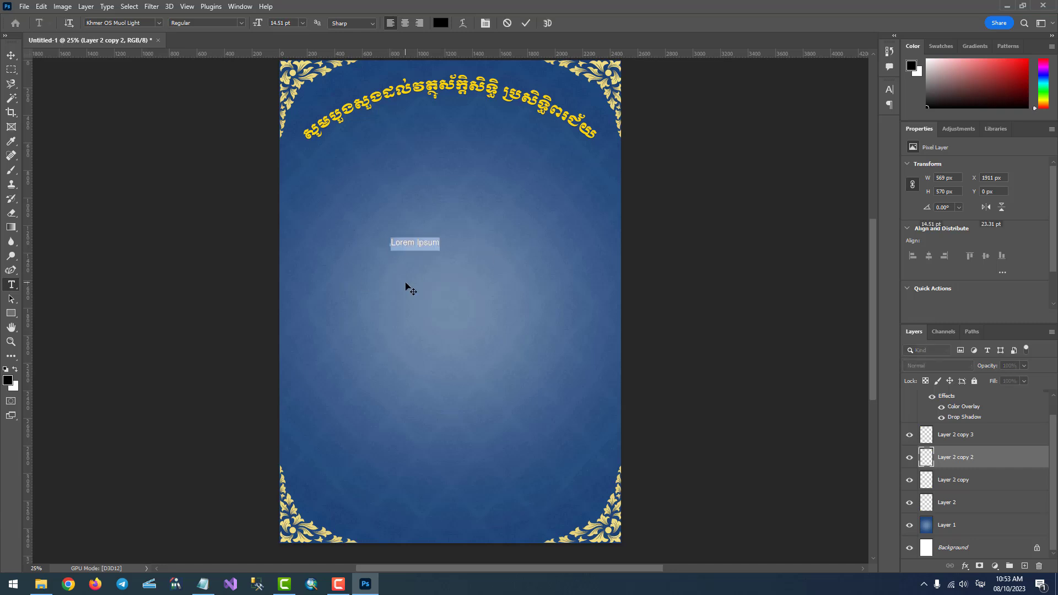
pyautogui.write('ខជខជខ')
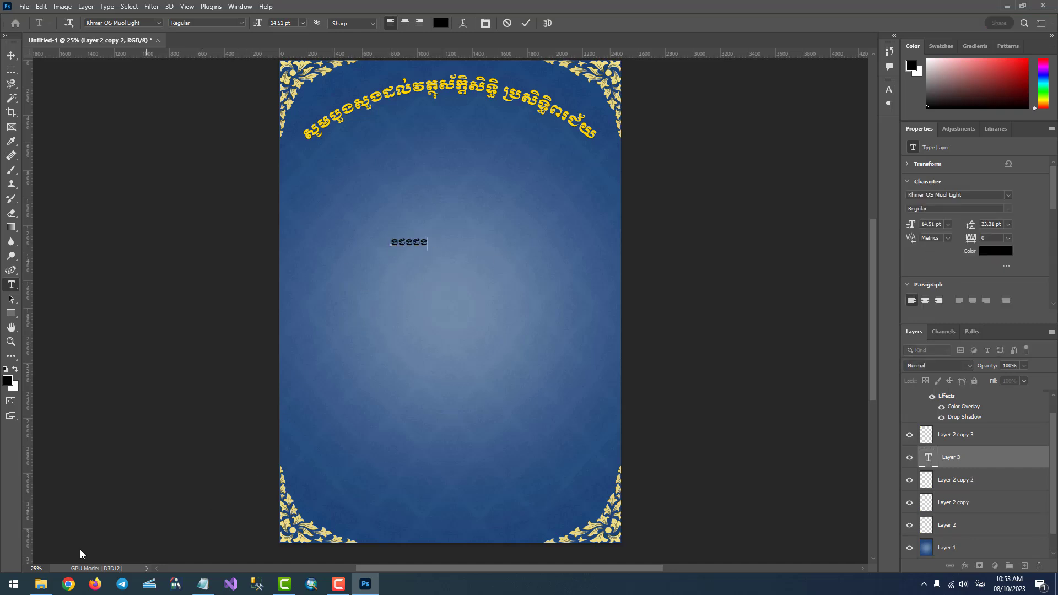
# Step: Open TEXT.txt from the Material folder in a maximized Notepad window
pyautogui.click(42, 585)
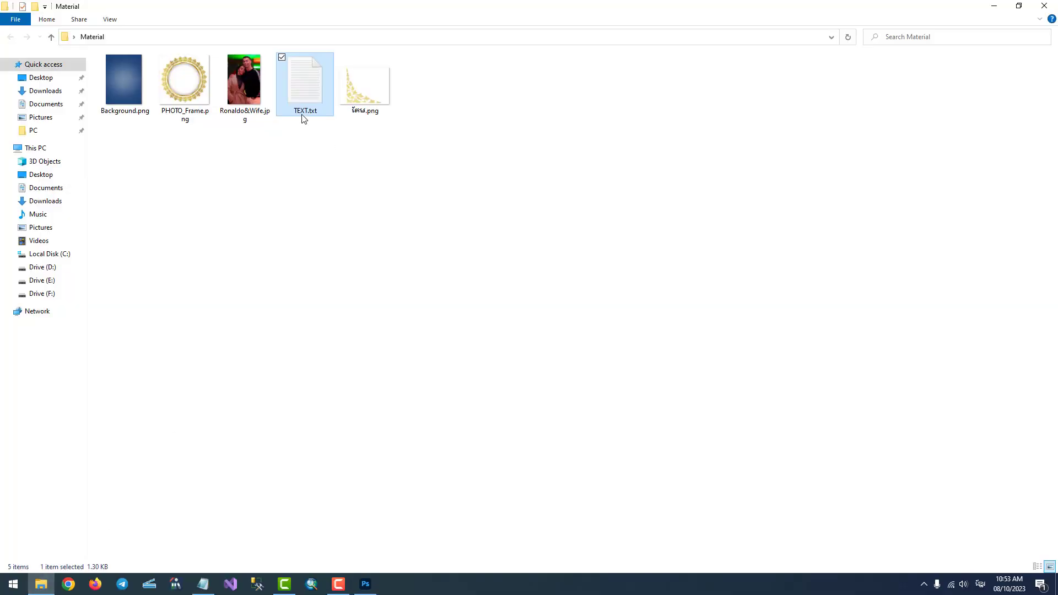
pyautogui.doubleClick(299, 98)
pyautogui.moveTo(595, 212); pyautogui.dragTo(530, 135)
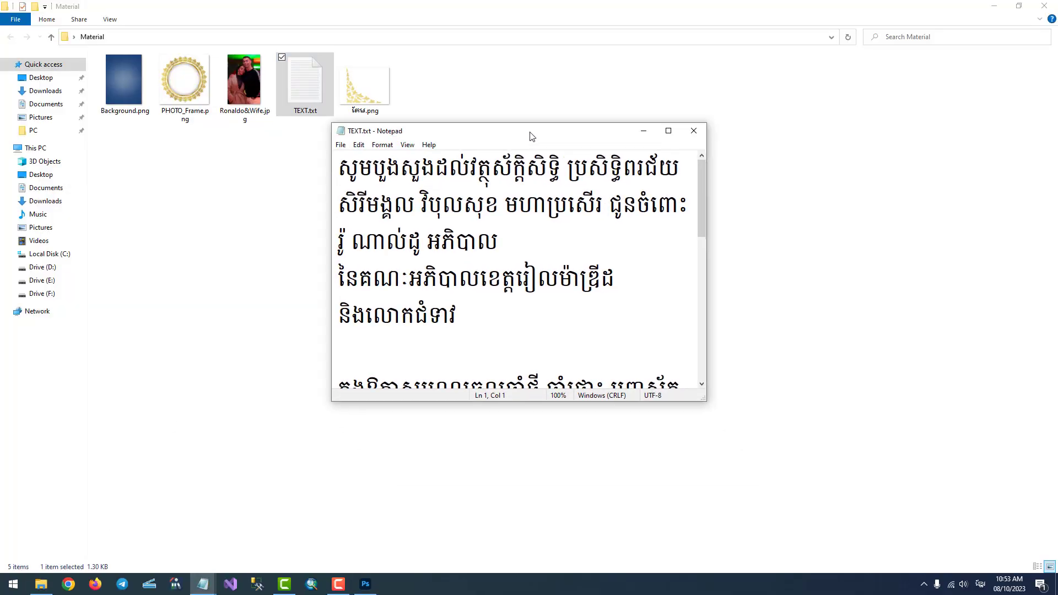
pyautogui.click(657, 131)
# Step: Copy the dedication's second and third lines and return to Photoshop
pyautogui.click(125, 117)
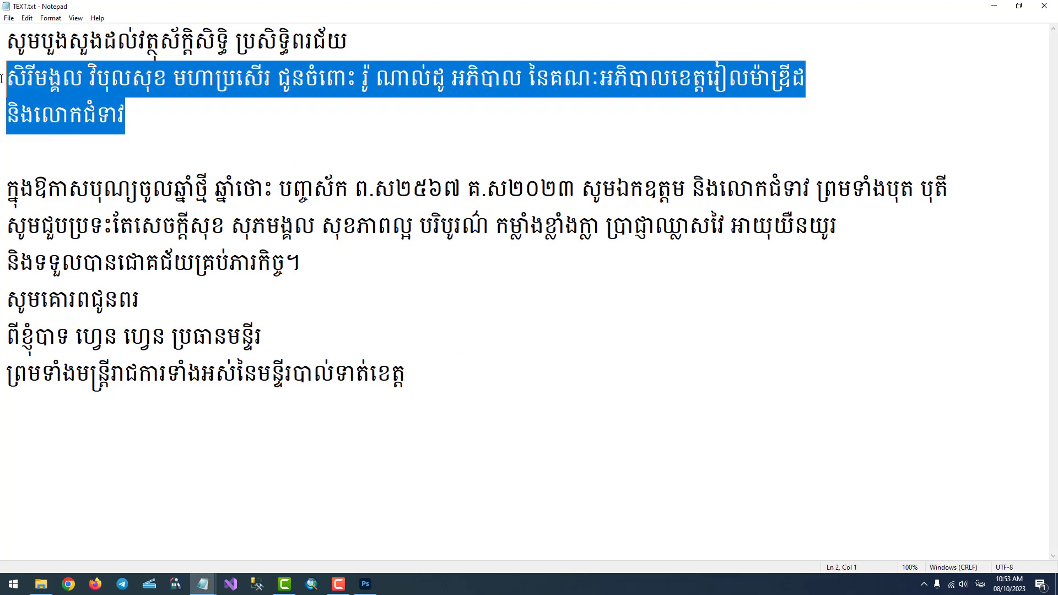
pyautogui.moveTo(125, 117); pyautogui.dragTo(8, 77)
pyautogui.rightClick(52, 102)
pyautogui.click(72, 132)
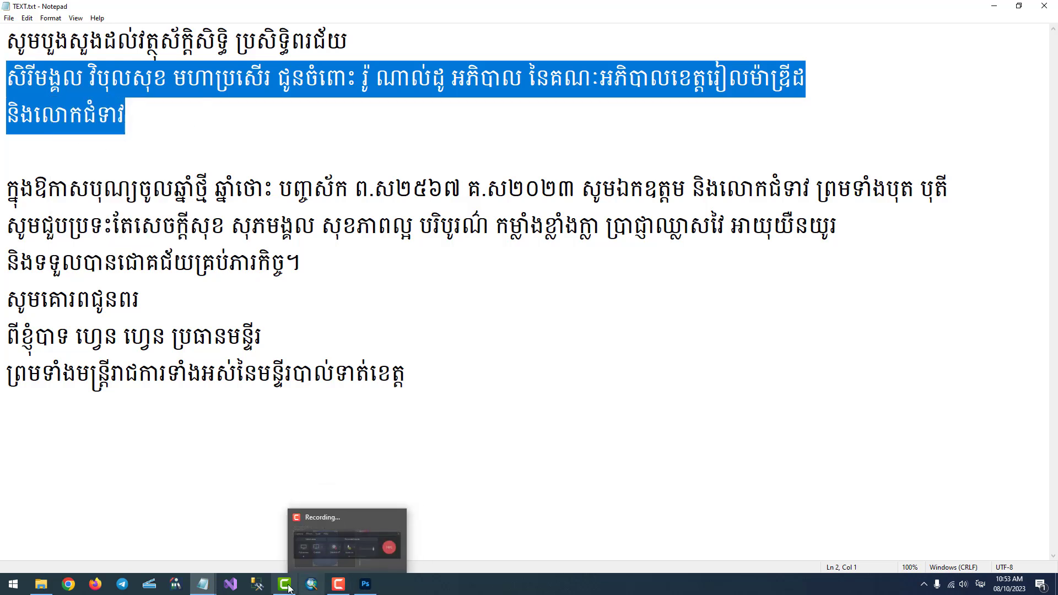
pyautogui.click(365, 587)
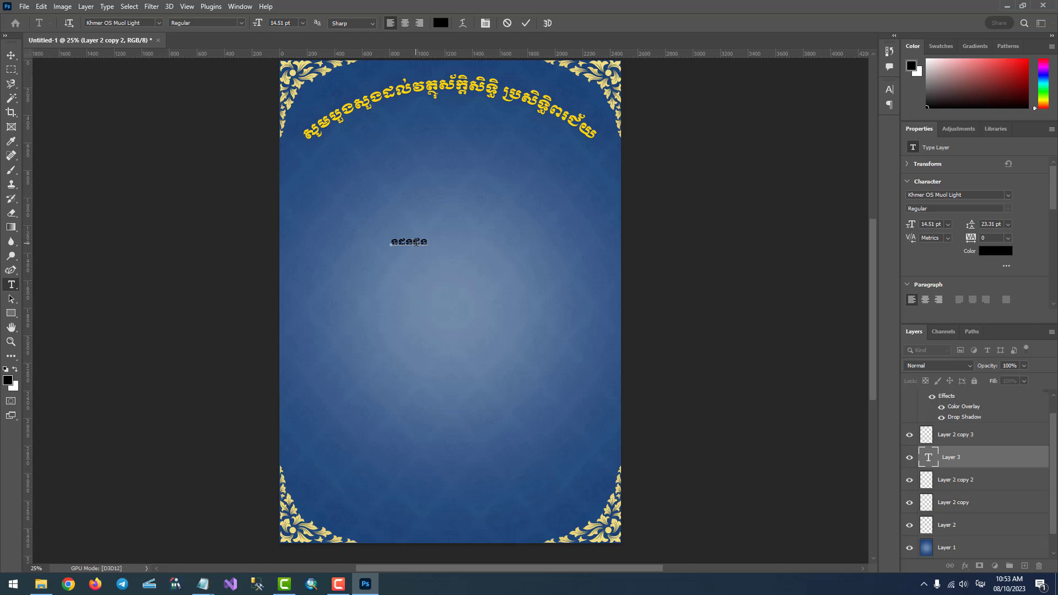
# Step: Paste the copied dedication over the placeholder and move it up-left below the title
pyautogui.doubleClick(416, 241)
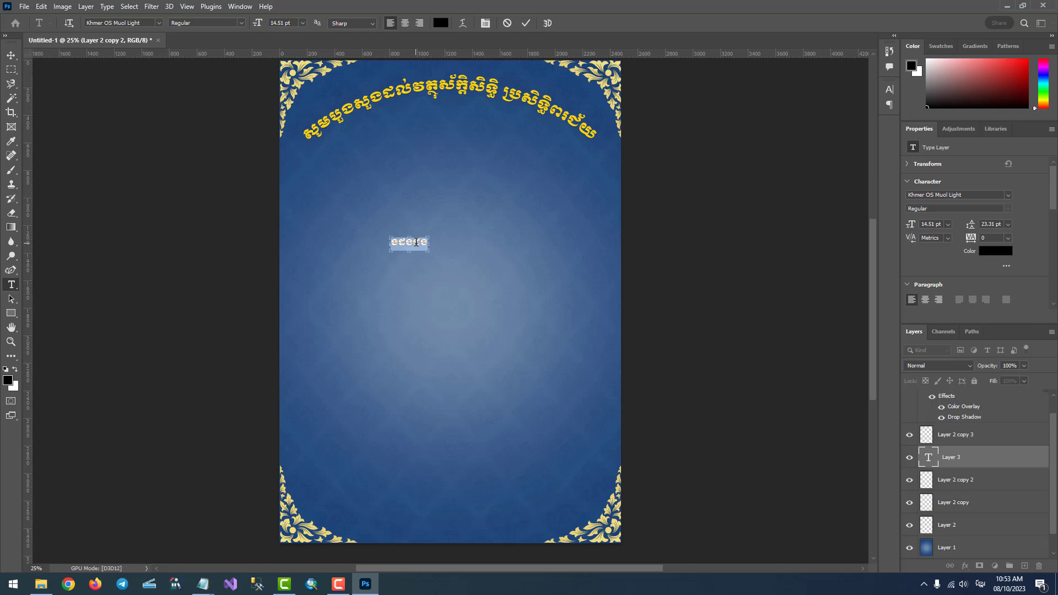
pyautogui.hotkey('ctrl', 'v')
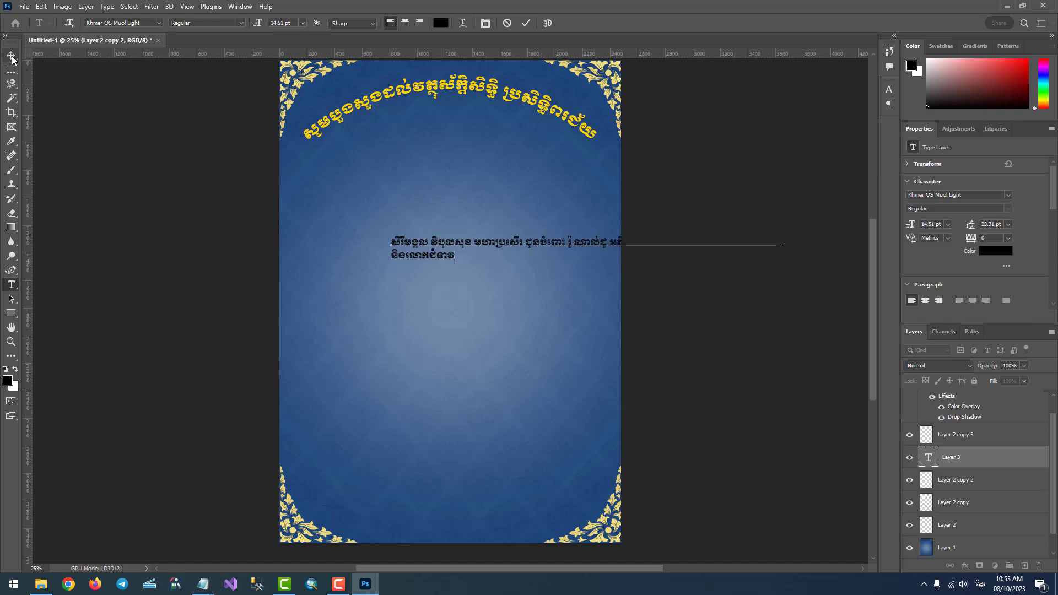
pyautogui.click(11, 55)
pyautogui.moveTo(405, 247); pyautogui.dragTo(316, 187)
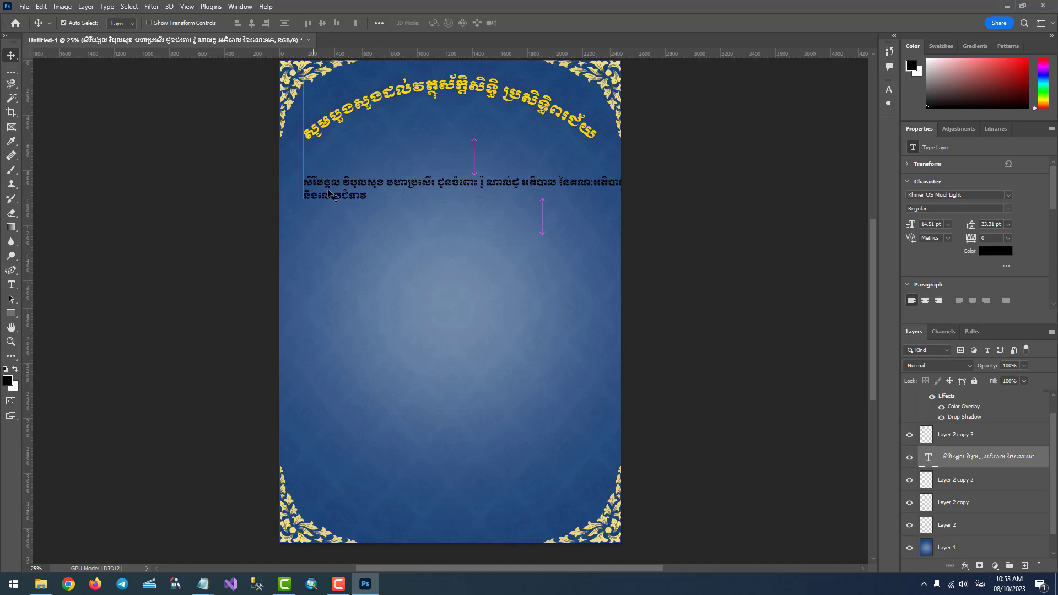
# Step: Break the dedication onto a new line after មហាប្រសើរ and commit the text
pyautogui.press('t')
pyautogui.click(441, 190)
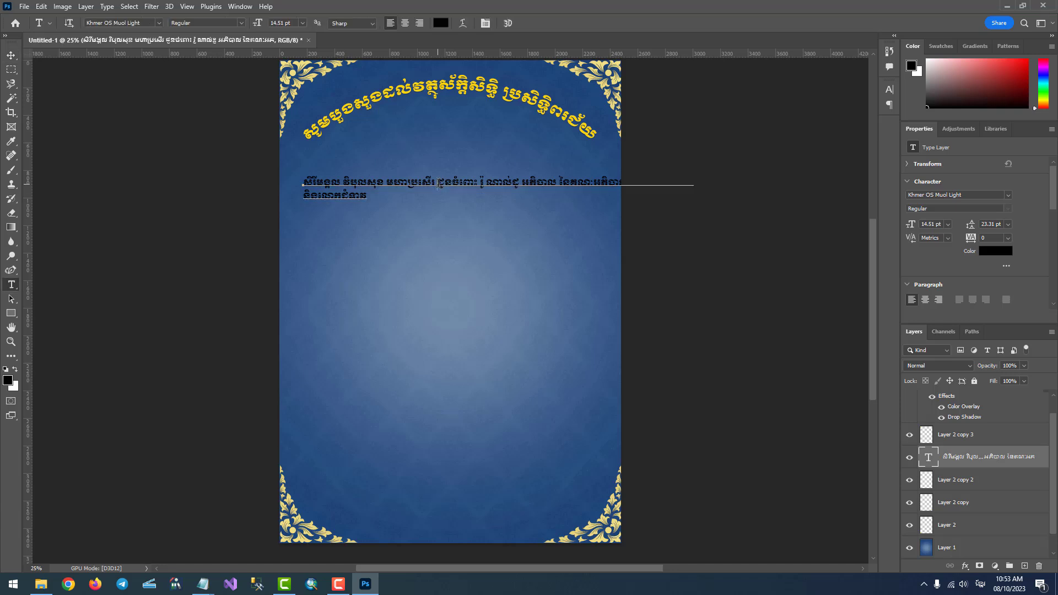
pyautogui.press('Return')
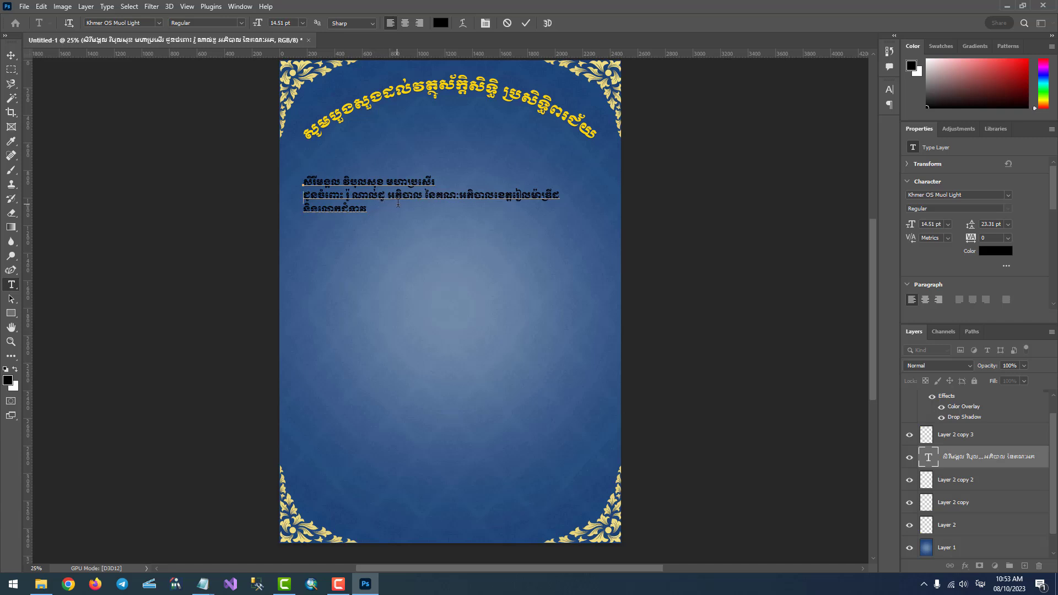
pyautogui.click(12, 56)
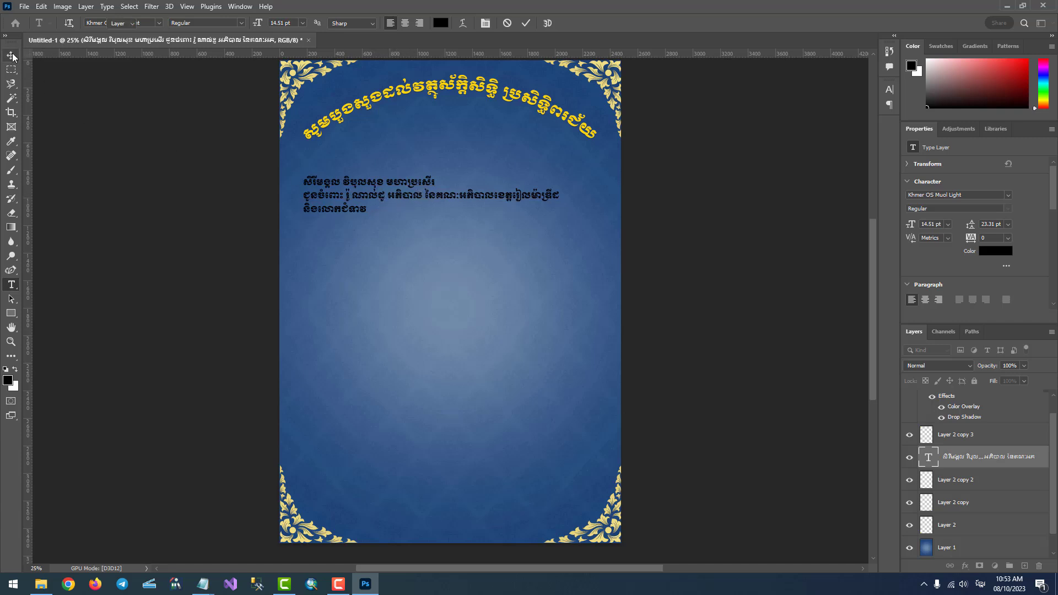
# Step: Scale the dedication text up to about 129% and settle it under the title
pyautogui.press('ctrl')
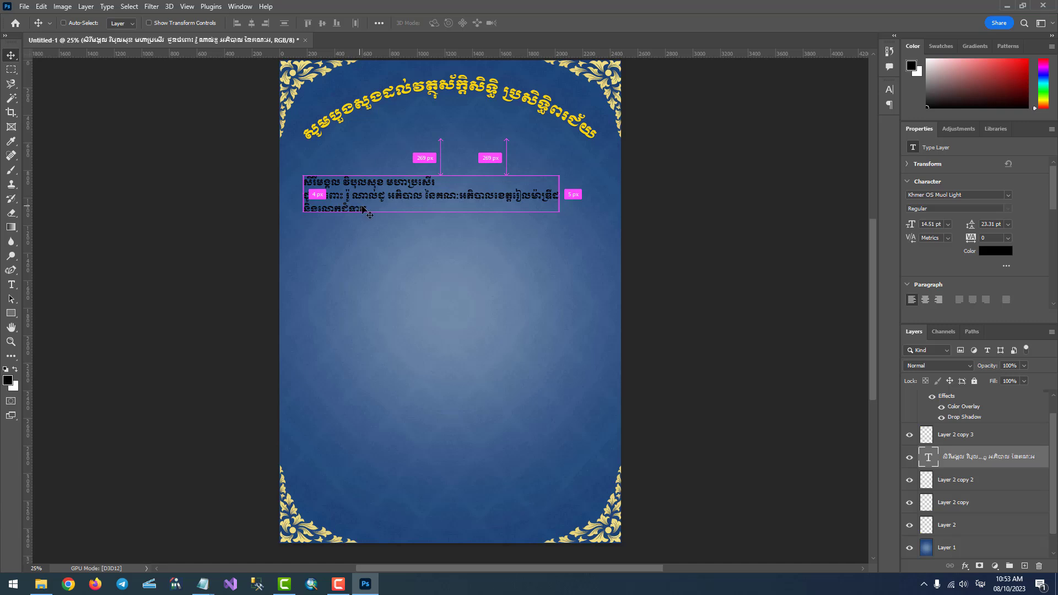
pyautogui.hotkey('ctrl', 't')
pyautogui.moveTo(570, 224); pyautogui.dragTo(619, 232)
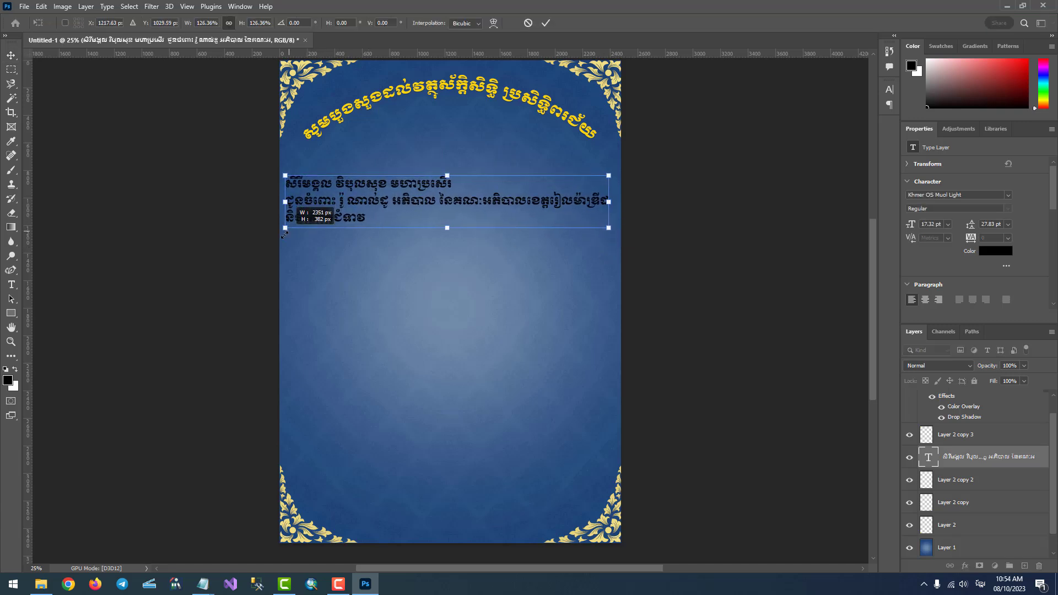
pyautogui.moveTo(305, 223); pyautogui.dragTo(279, 228)
pyautogui.moveTo(414, 194)
pyautogui.mouseDown()
pyautogui.moveTo(439, 181)
pyautogui.moveTo(449, 189)
pyautogui.mouseUp()
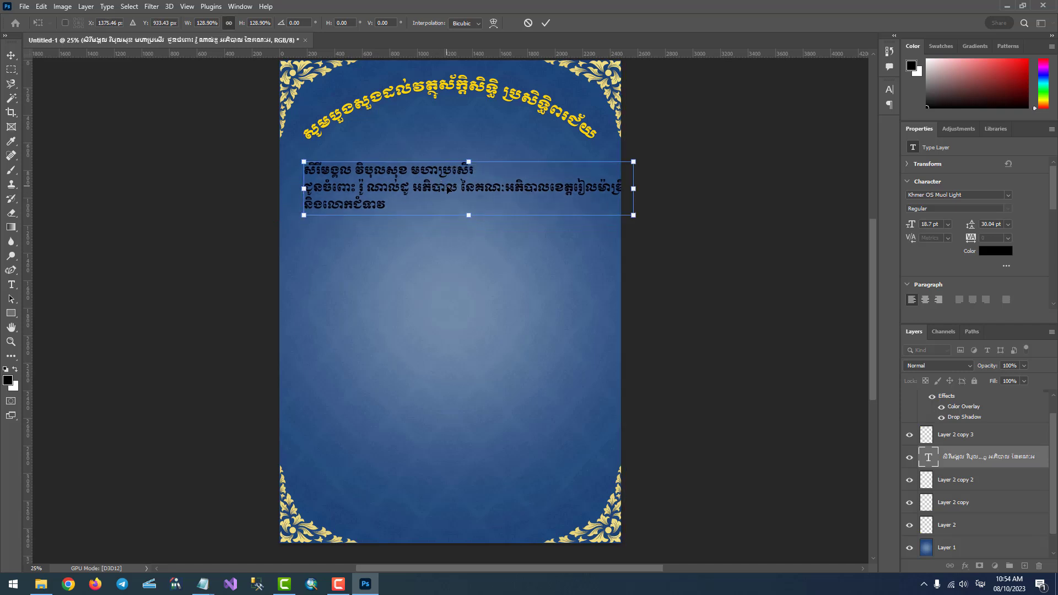
pyautogui.press('Return')
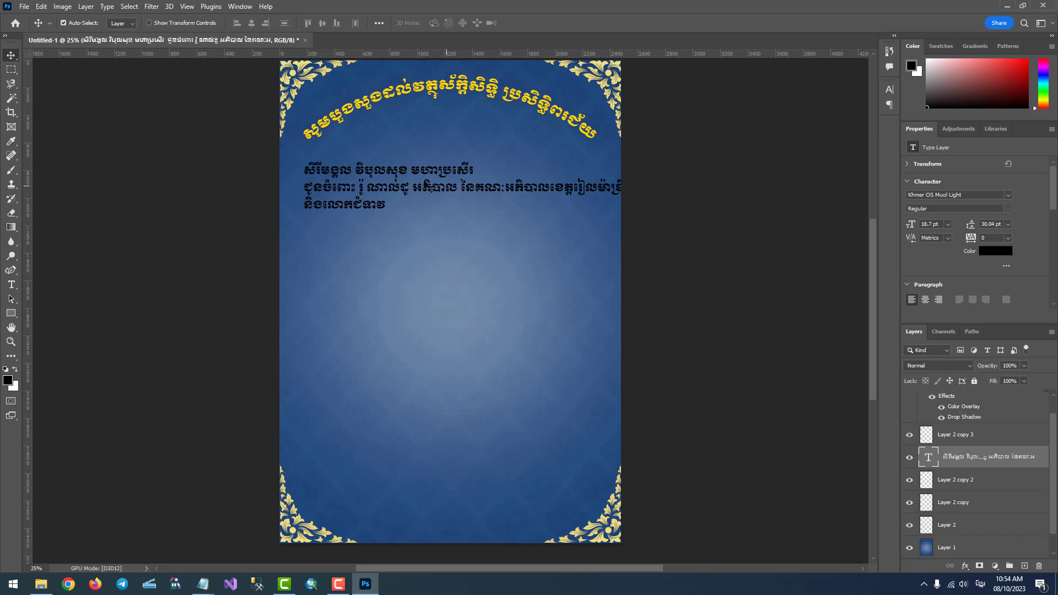
pyautogui.moveTo(413, 186); pyautogui.dragTo(400, 186)
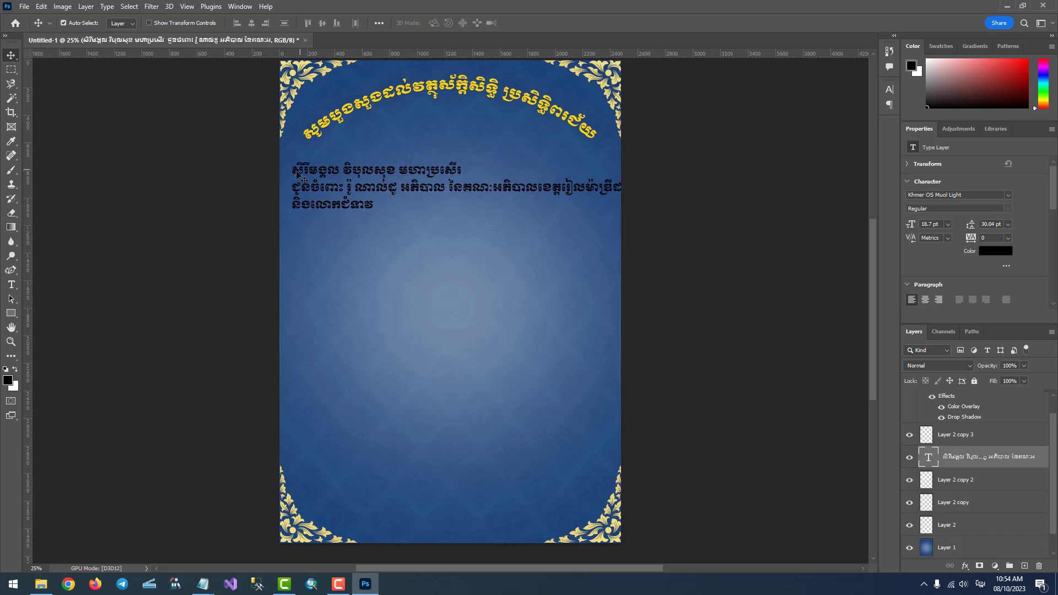
# Step: Centre-align the dedication lines and move the block under the title
pyautogui.doubleClick(370, 193)
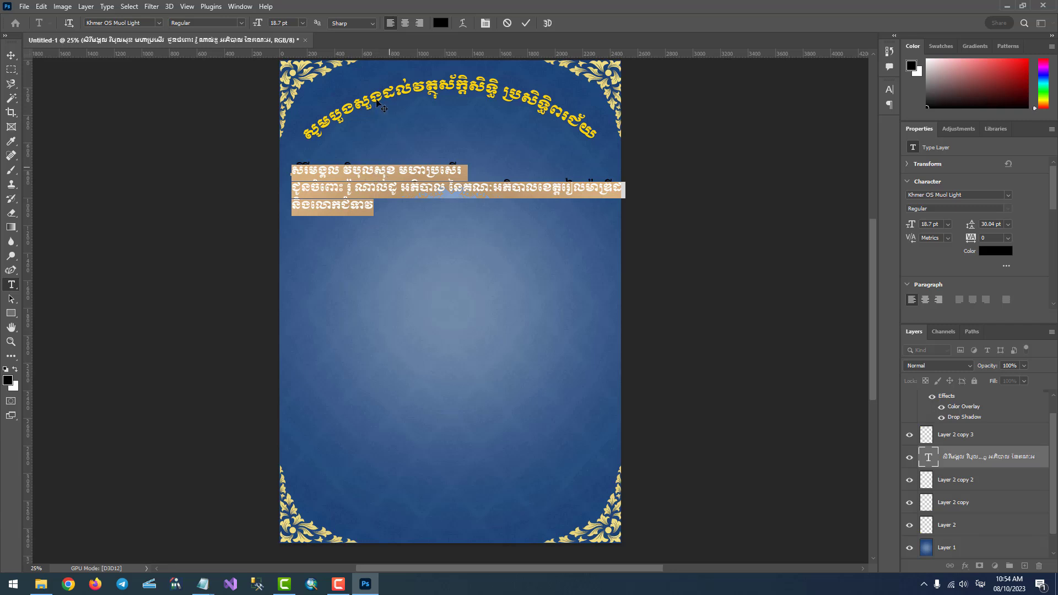
pyautogui.click(405, 23)
pyautogui.click(11, 55)
pyautogui.moveTo(304, 170); pyautogui.dragTo(460, 199)
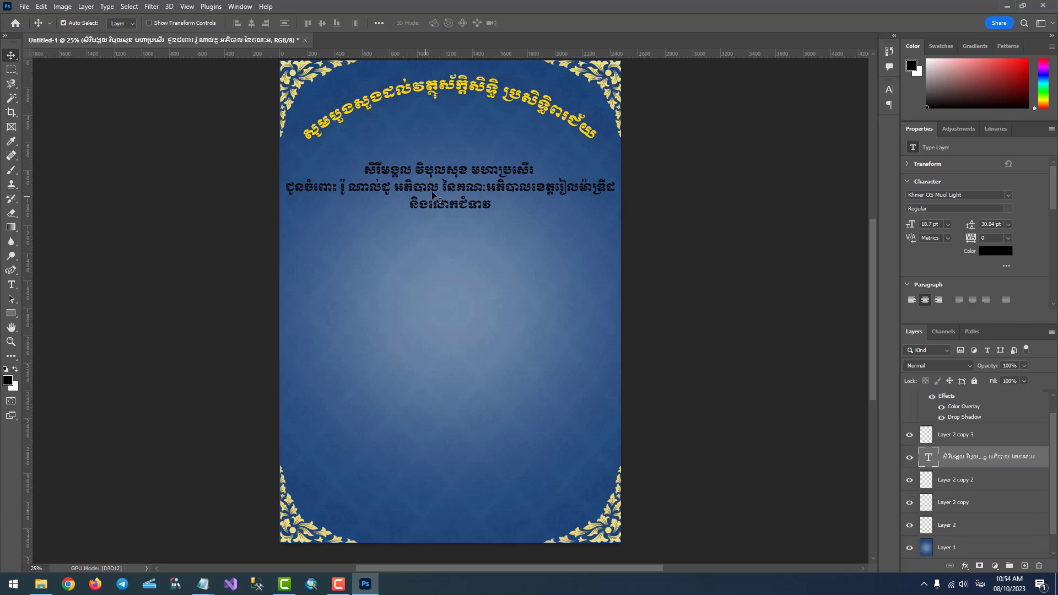
# Step: Fix the line breaks so ជូនចំពោះ ends the first line
pyautogui.doubleClick(405, 192)
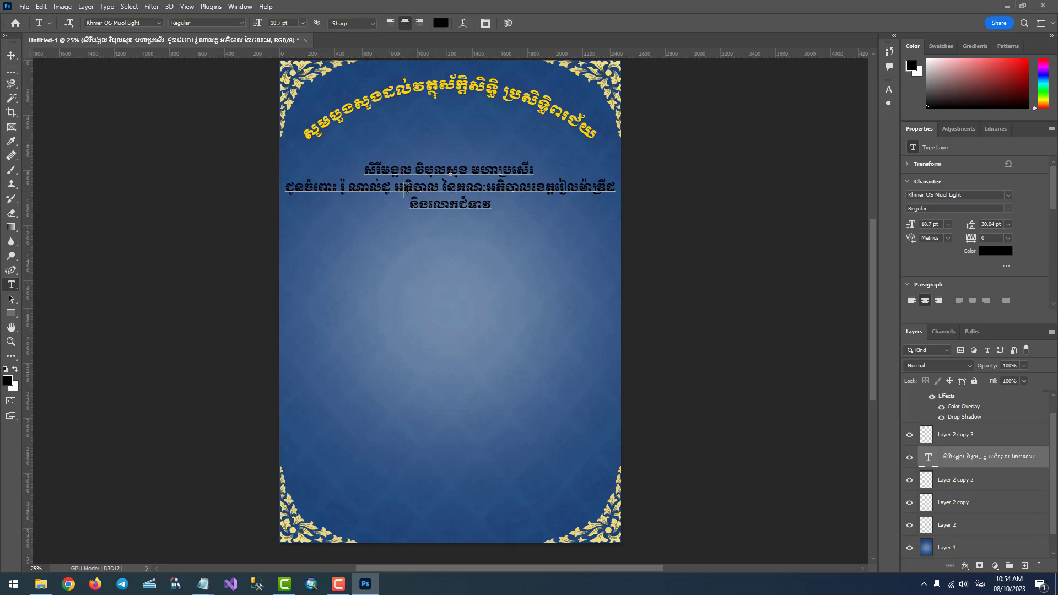
pyautogui.click(336, 187)
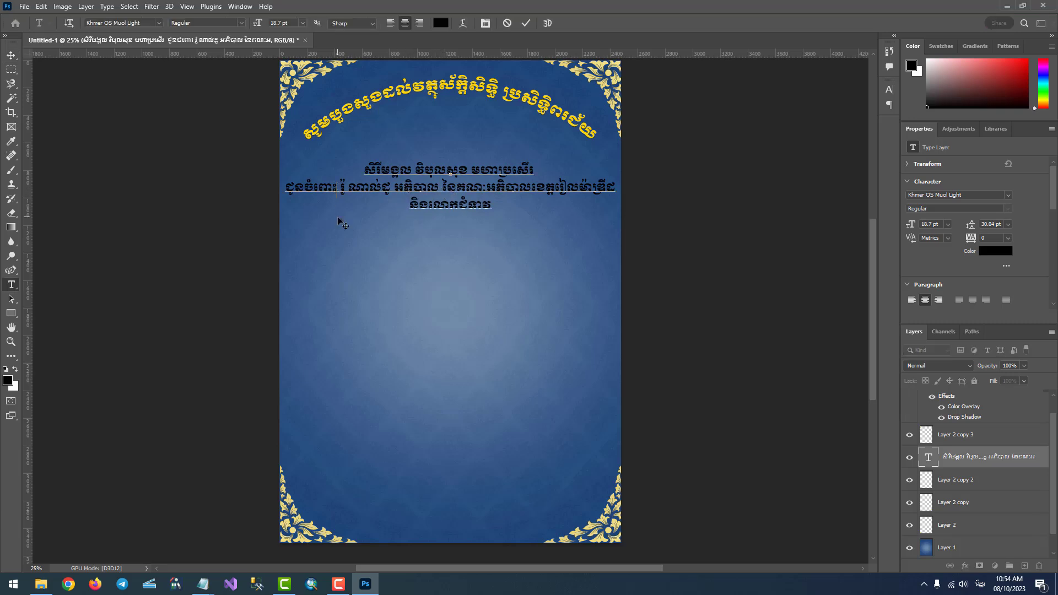
pyautogui.press('Return')
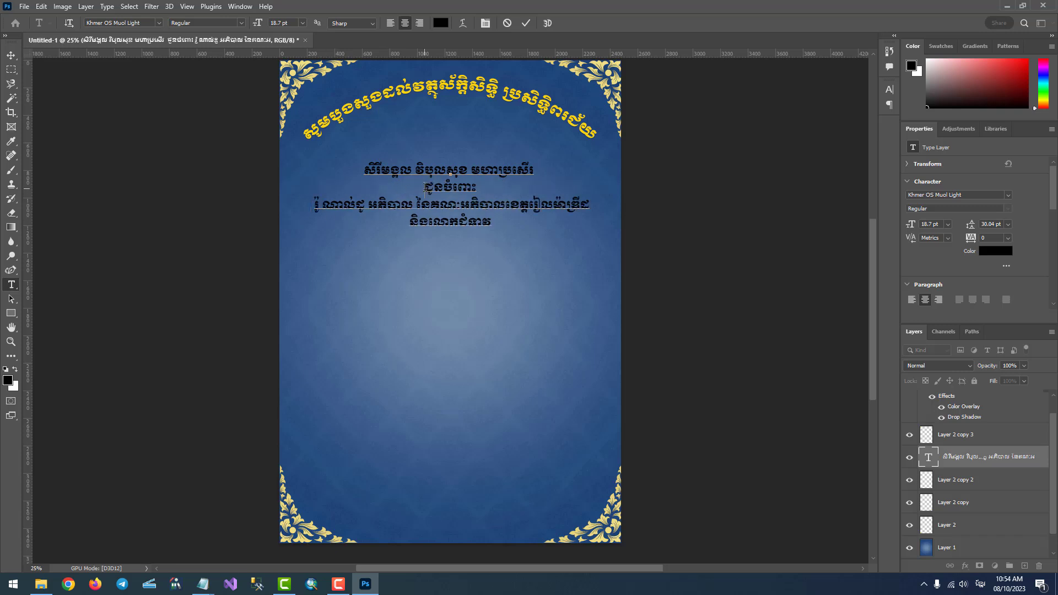
pyautogui.press('Delete')
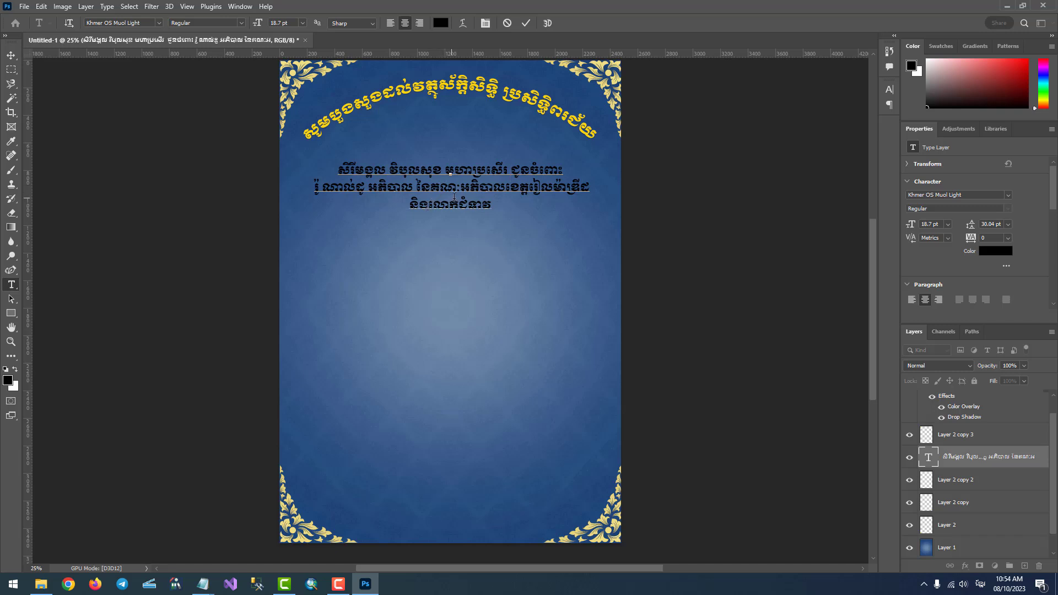
pyautogui.moveTo(483, 200); pyautogui.dragTo(322, 169)
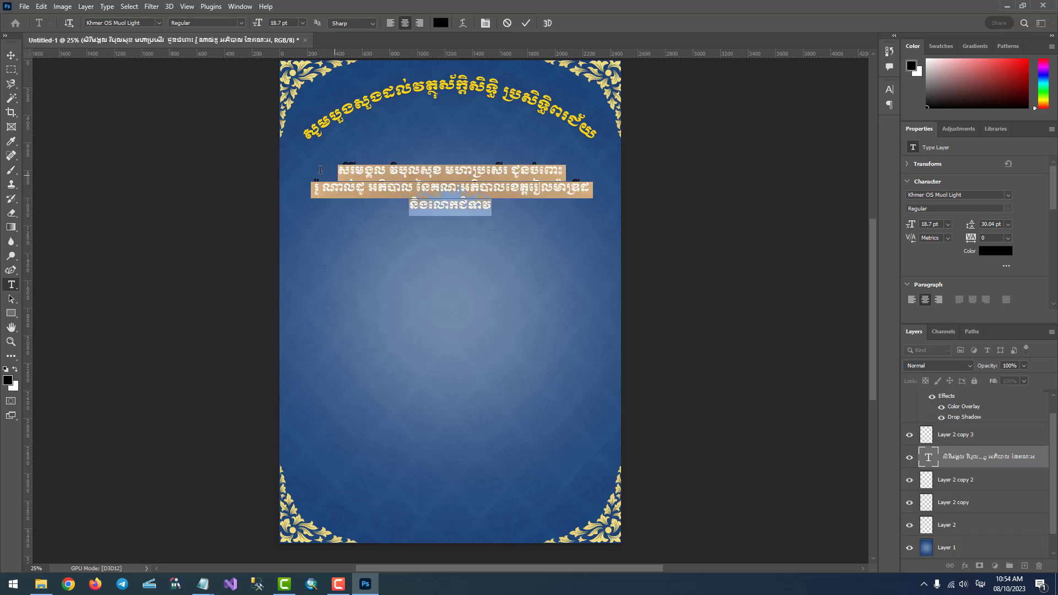
pyautogui.click(413, 187)
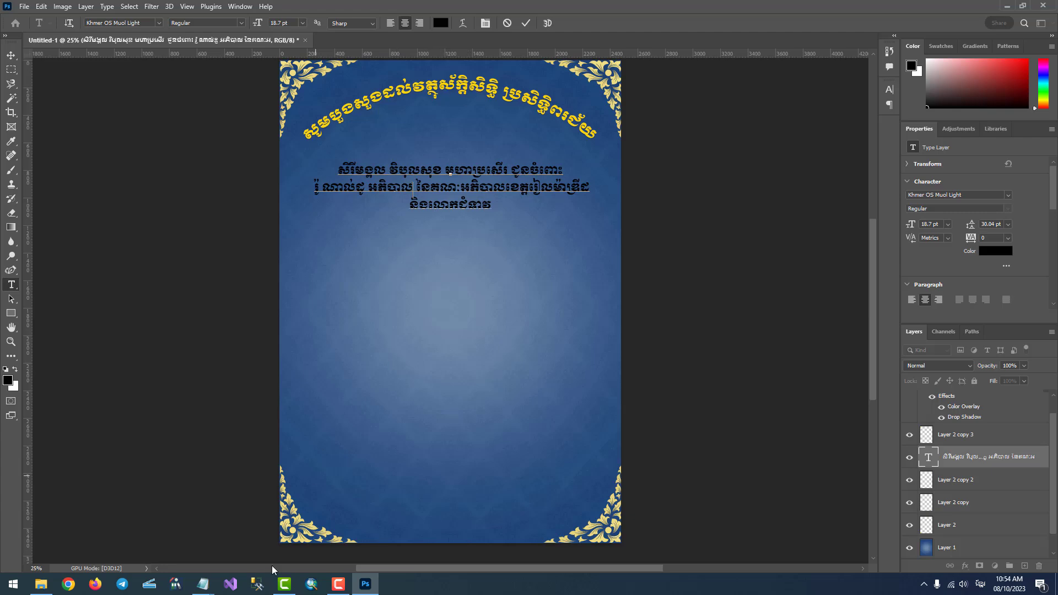
# Step: Add colour code fcd604 to TEXT.txt, copy it, and return to Photoshop
pyautogui.moveTo(203, 583)
pyautogui.click(249, 546)
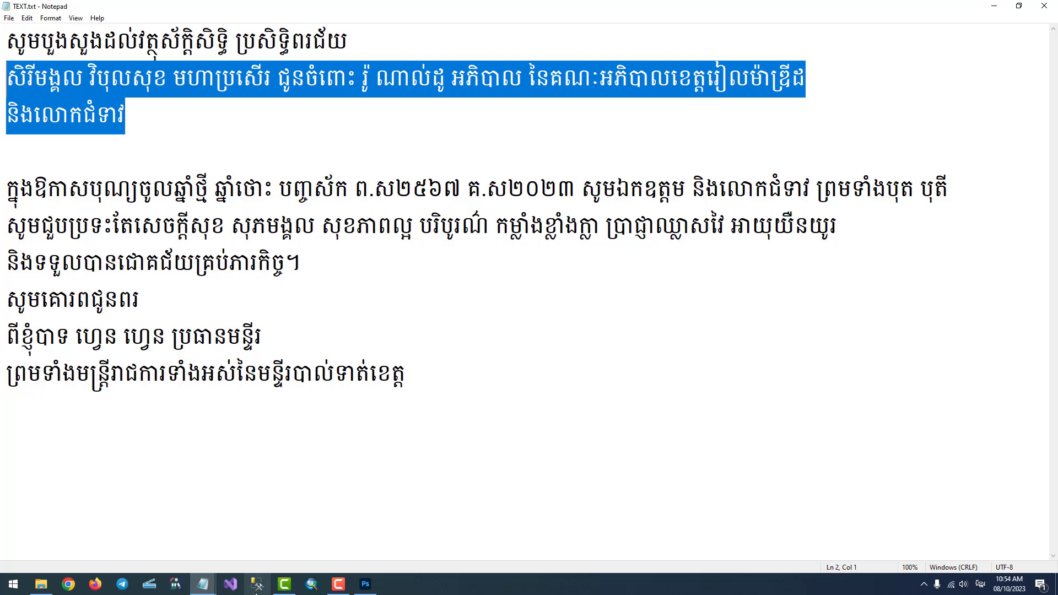
pyautogui.hotkey('ctrl', 'End')
pyautogui.write('fcd604')
pyautogui.hotkey('shift', 'Home')
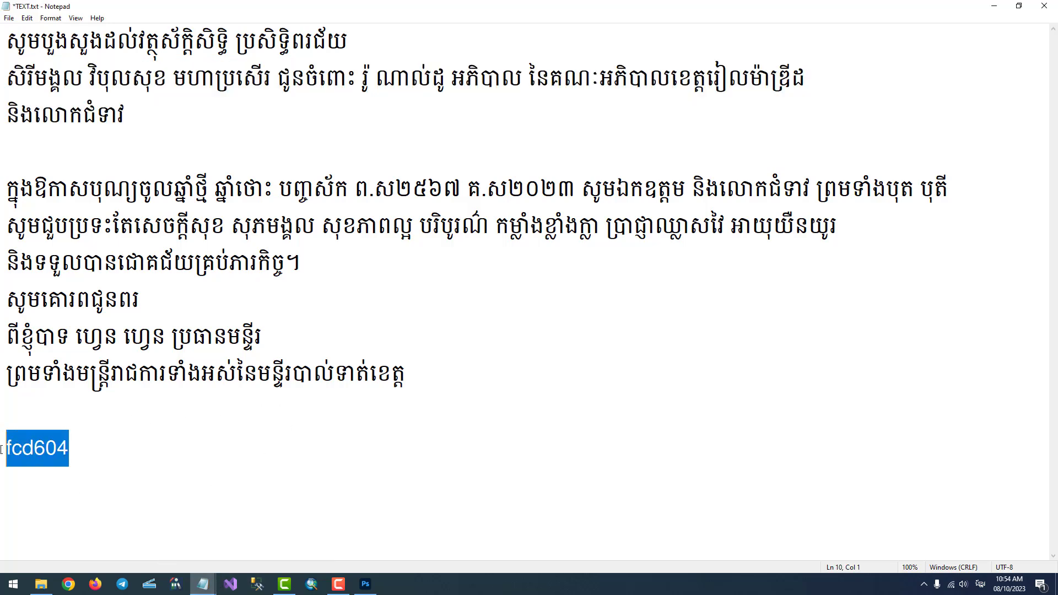
pyautogui.rightClick(44, 444)
pyautogui.click(55, 319)
pyautogui.click(363, 584)
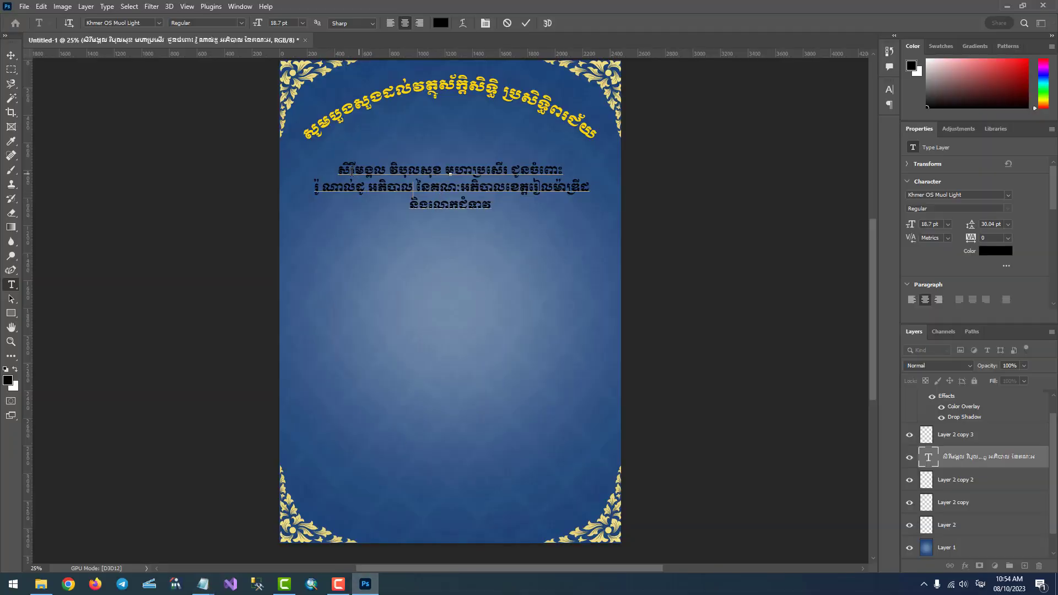
# Step: Recolour all three dedication lines to yellow #fcd604 and commit the text
pyautogui.moveTo(338, 171); pyautogui.dragTo(491, 209)
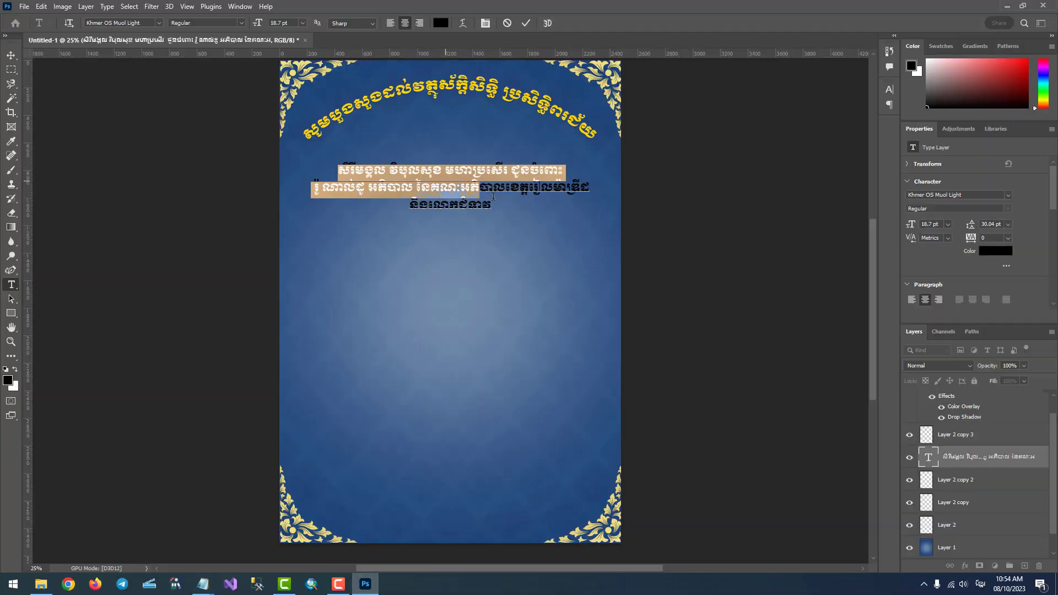
pyautogui.click(442, 23)
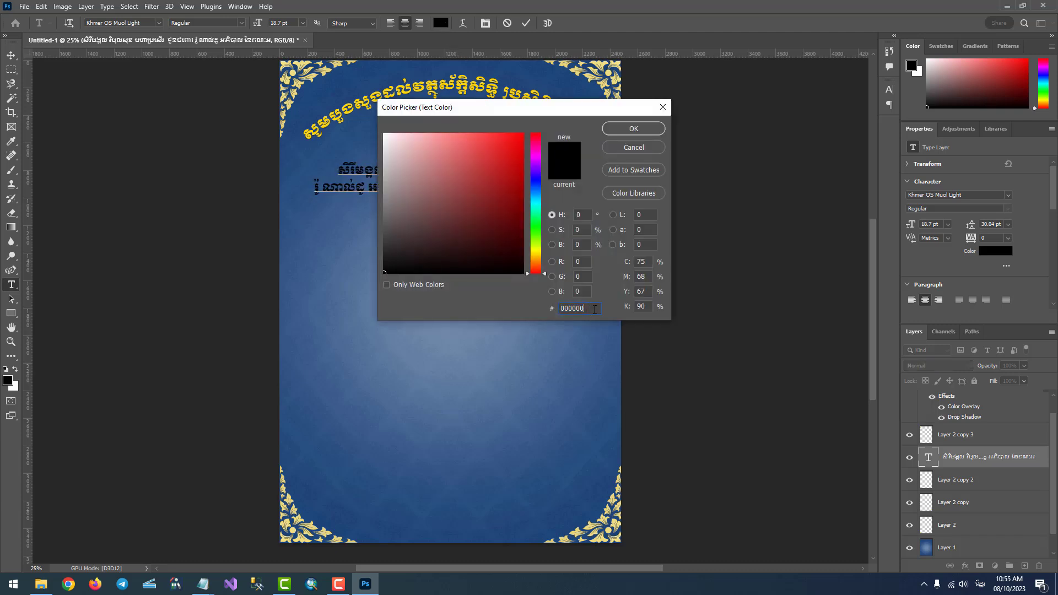
pyautogui.hotkey('ctrl', 'v')
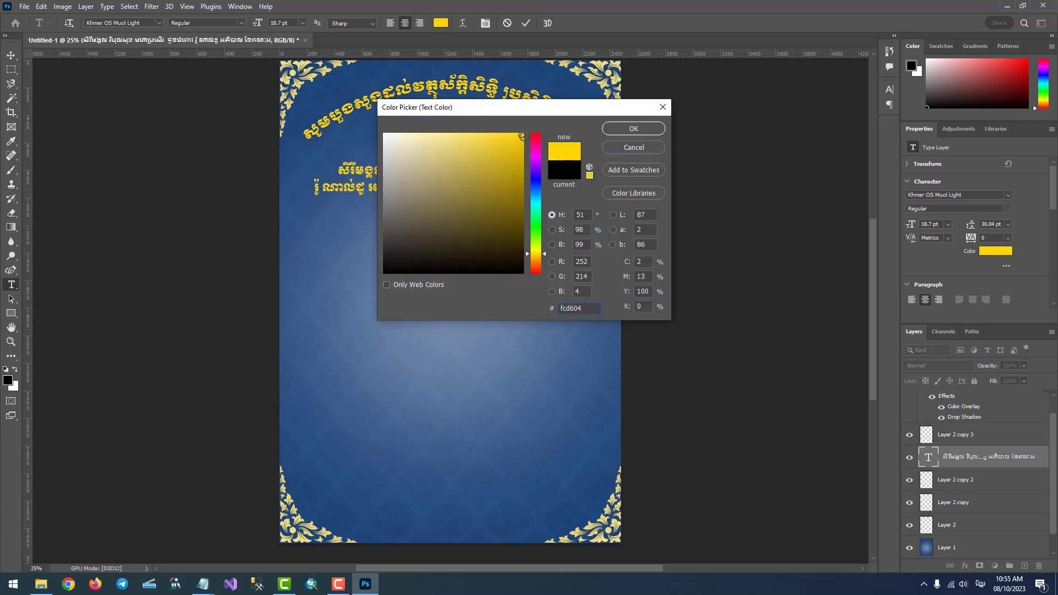
pyautogui.click(630, 127)
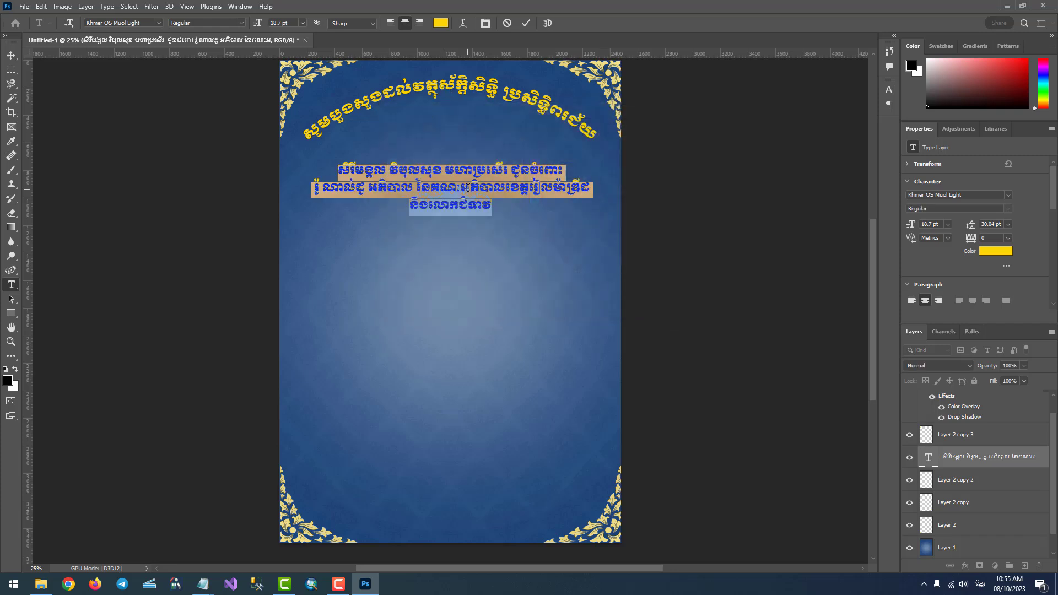
pyautogui.click(11, 55)
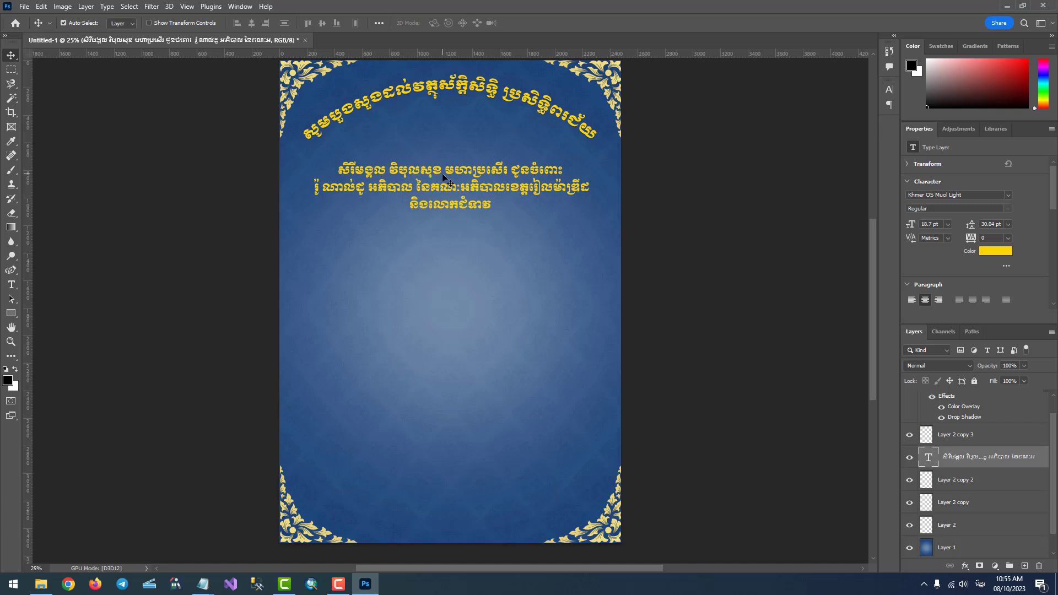
# Step: Move the dedication up toward the title and centre it horizontally against the Background
pyautogui.moveTo(444, 176); pyautogui.dragTo(445, 154)
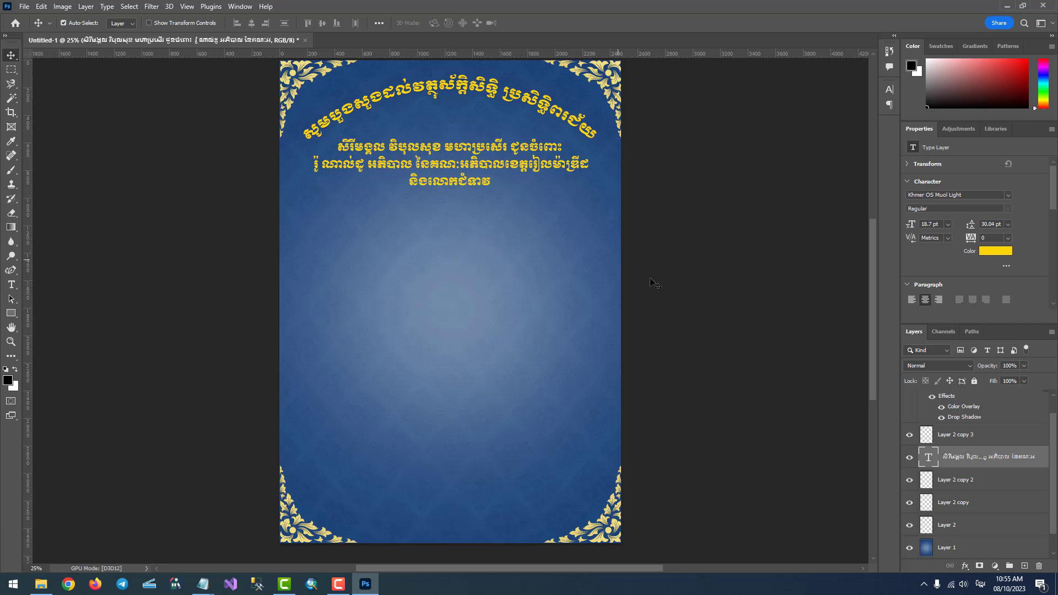
pyautogui.scroll(-1, 948, 452)
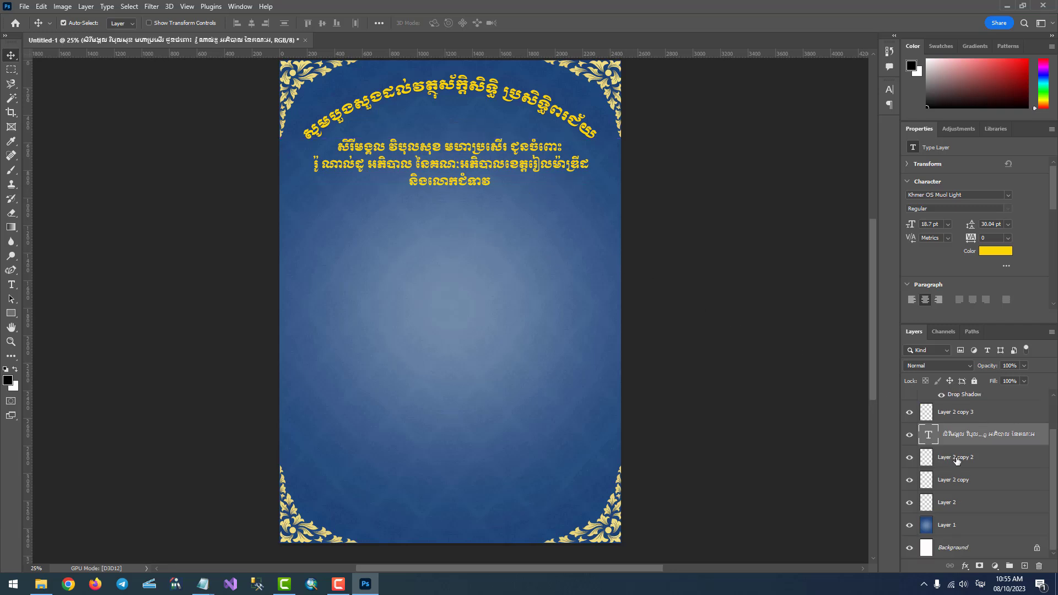
pyautogui.keyDown('ctrl'); pyautogui.click(962, 548); pyautogui.keyUp('ctrl')
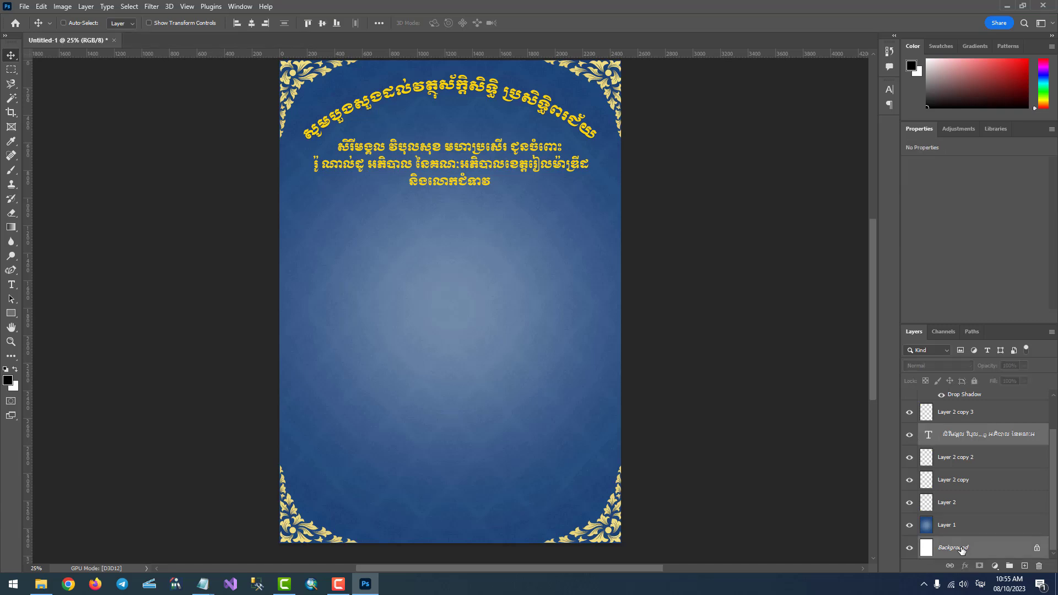
pyautogui.click(253, 23)
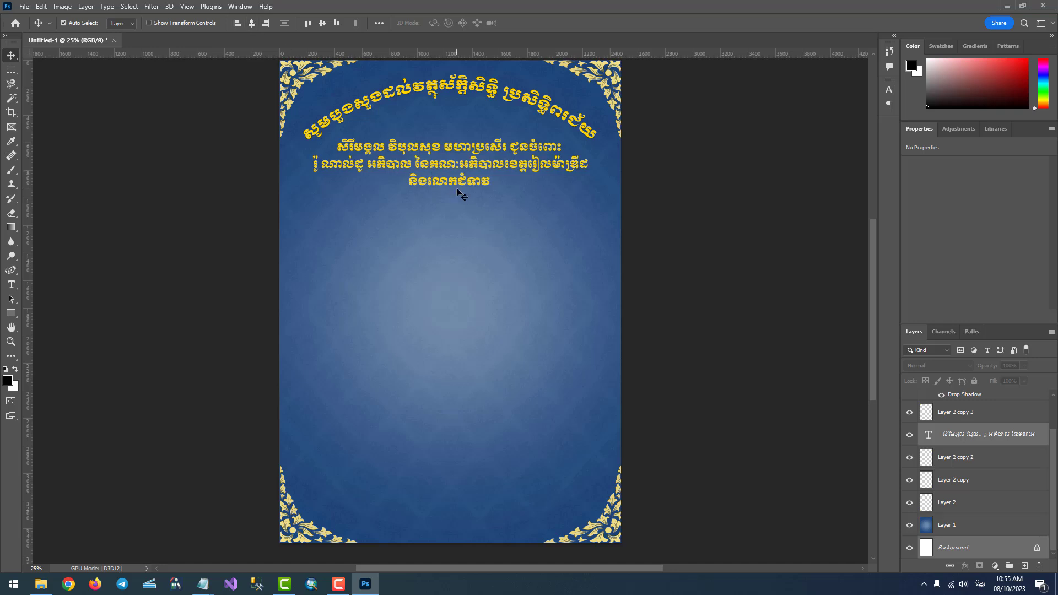
# Step: Insert the honorific 'ឯកឧឧត្តម' at the start of the dedication's second line
pyautogui.doubleClick(399, 163)
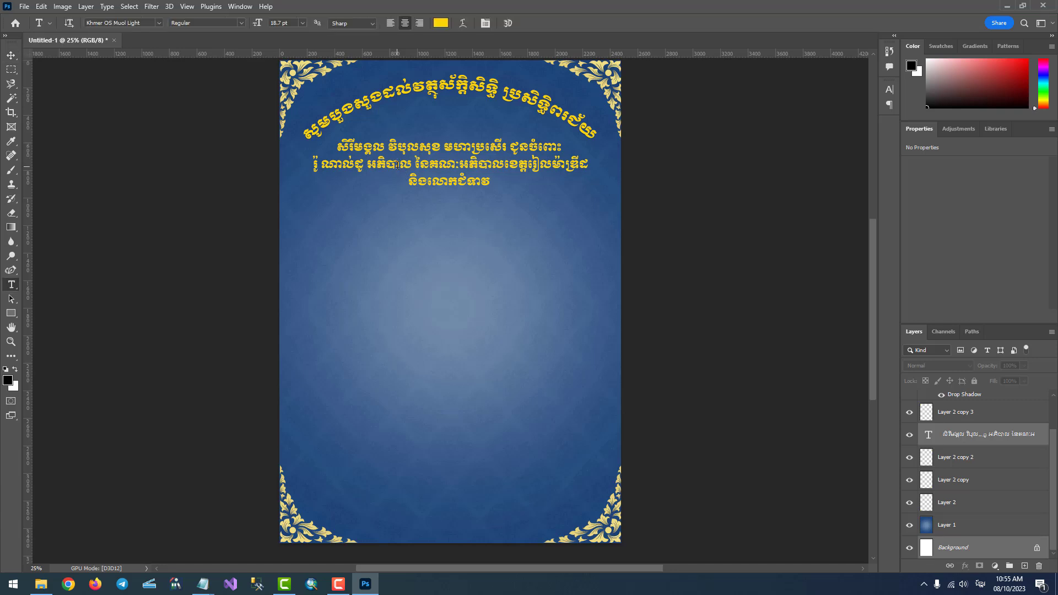
pyautogui.click(317, 161)
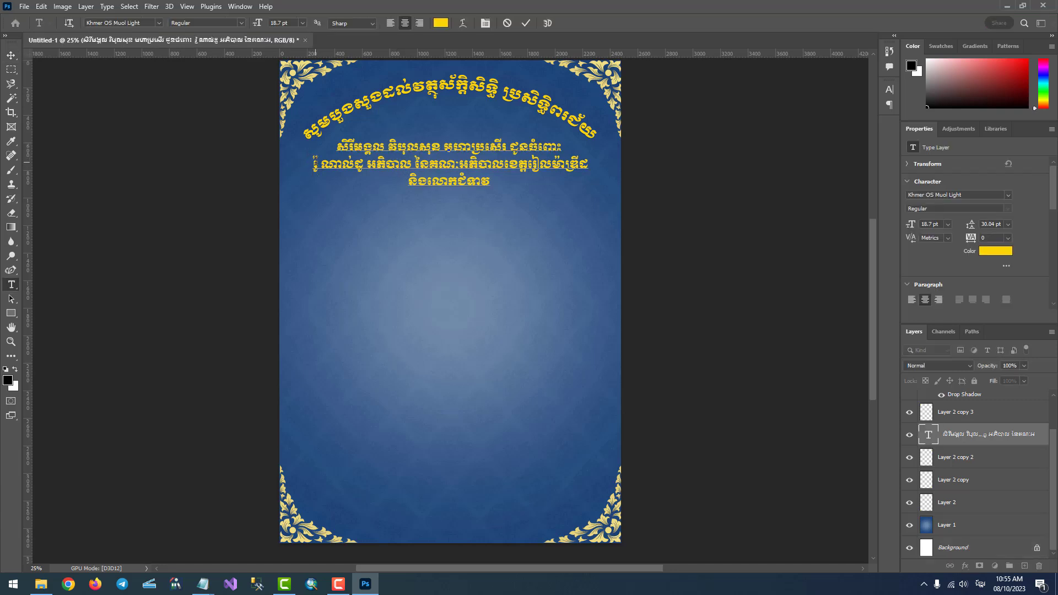
pyautogui.write('ឯកឧ')
pyautogui.write('ឧ')
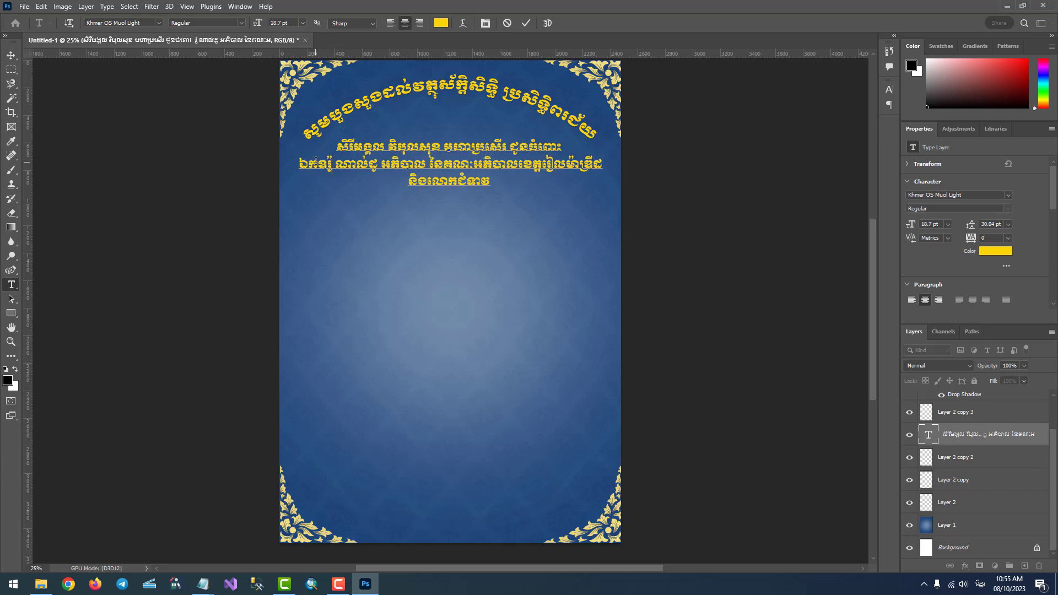
pyautogui.write('ត្តម')
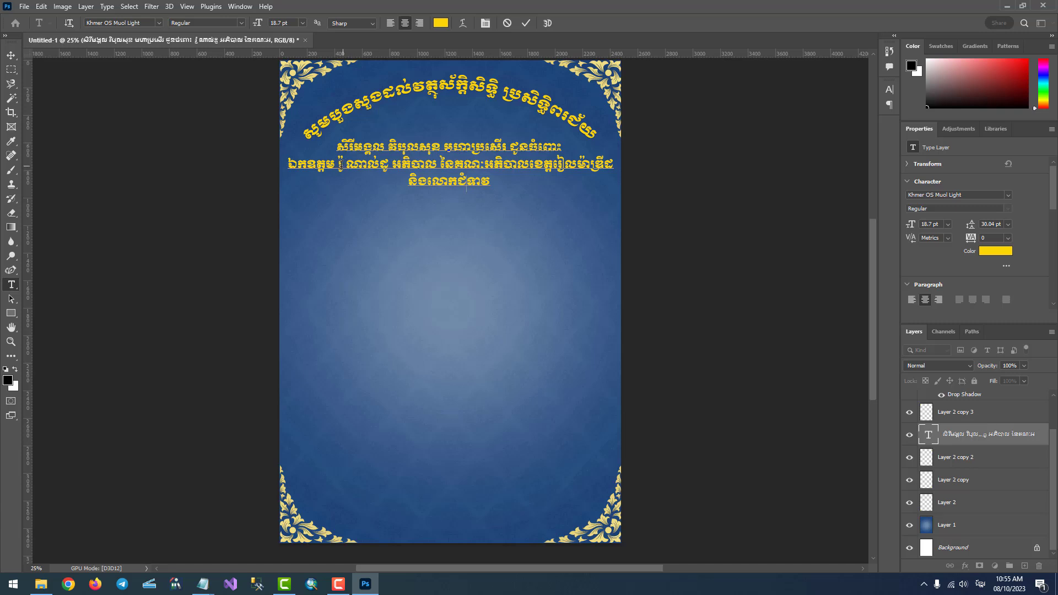
# Step: Select the name on the second line and try white as its colour
pyautogui.moveTo(338, 163); pyautogui.dragTo(389, 166)
pyautogui.click(366, 168)
pyautogui.moveTo(338, 165); pyautogui.dragTo(386, 165)
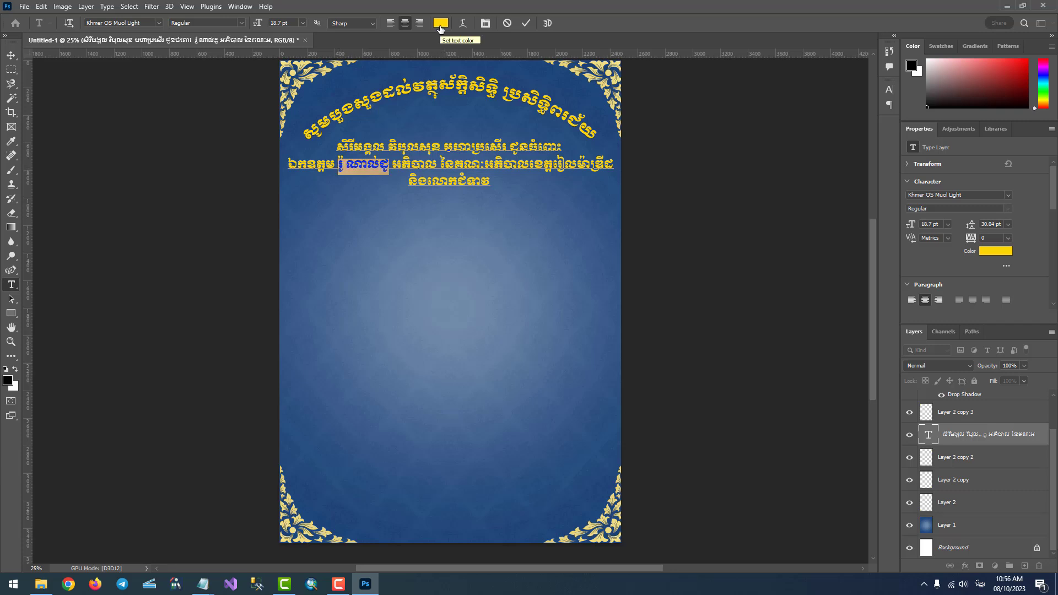
pyautogui.click(440, 28)
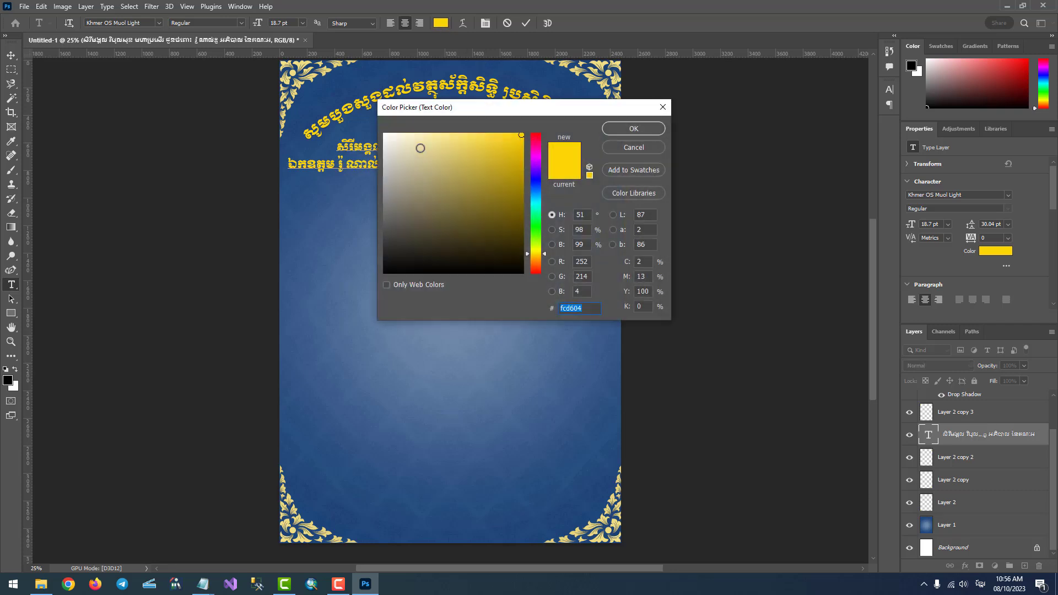
pyautogui.click(388, 138)
pyautogui.click(590, 177)
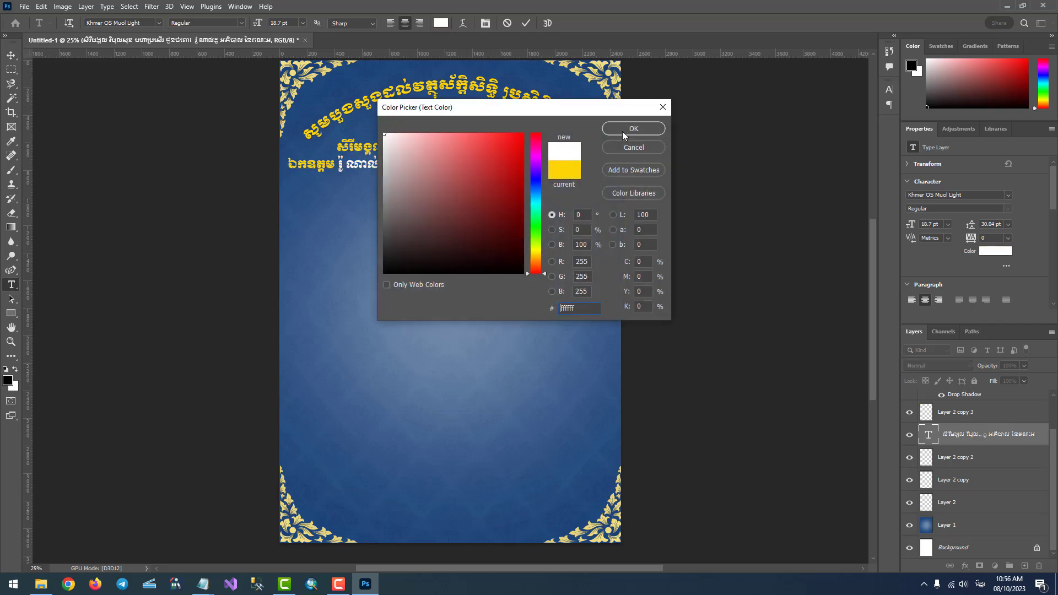
pyautogui.click(623, 131)
pyautogui.click(11, 61)
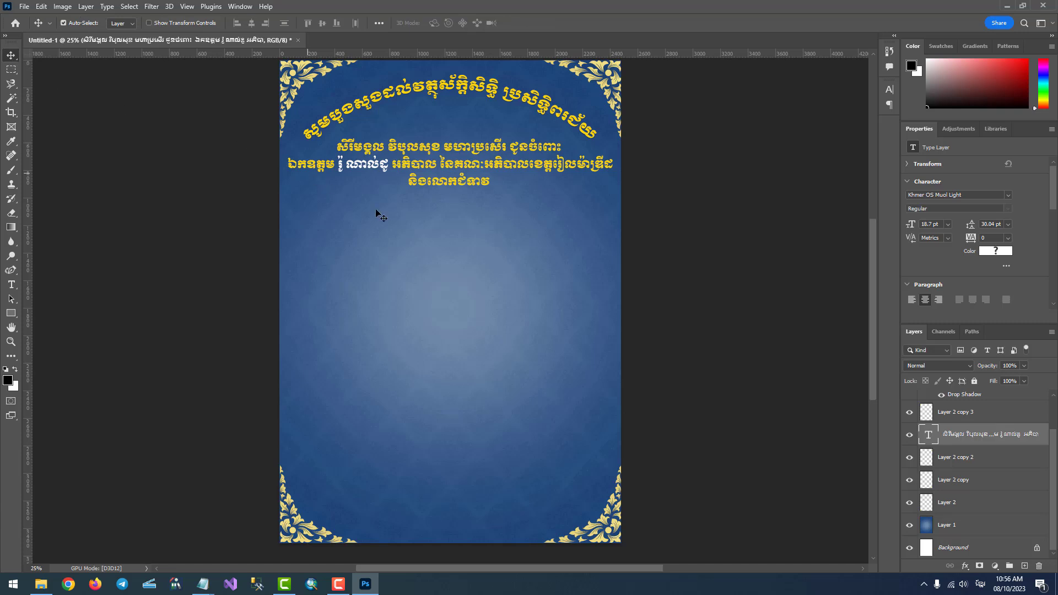
# Step: Reselect the second-line name and colour it orange (f67e09) in the Color Picker
pyautogui.doubleClick(359, 166)
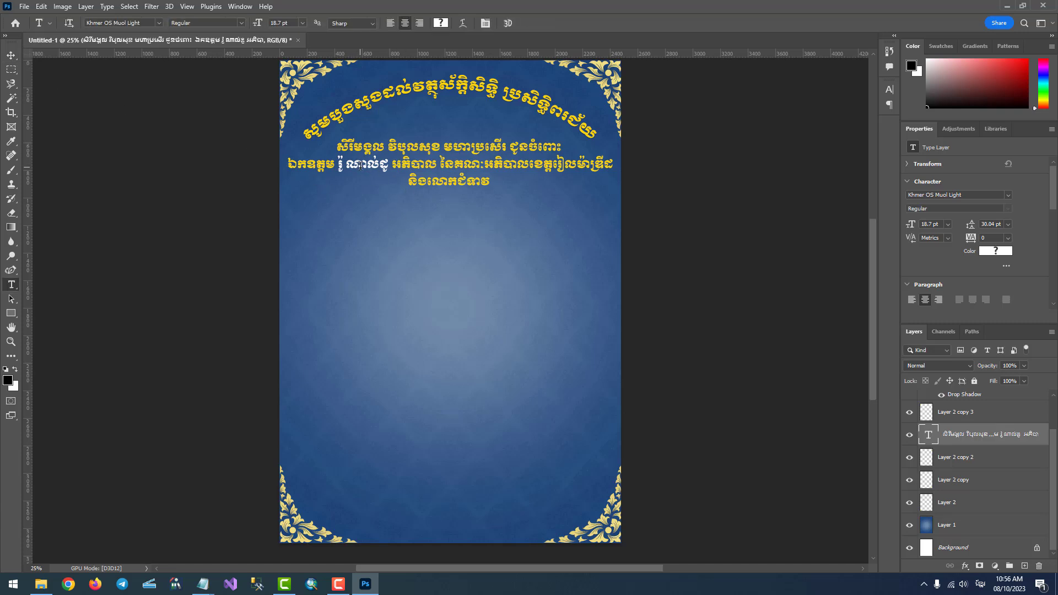
pyautogui.moveTo(337, 165); pyautogui.dragTo(389, 167)
pyautogui.click(441, 22)
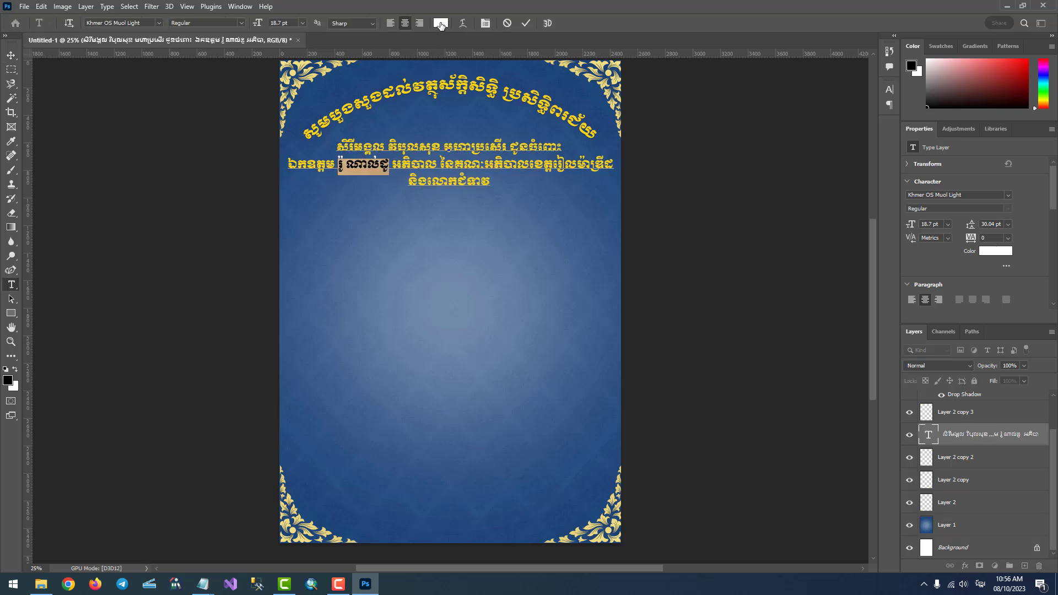
pyautogui.click(536, 256)
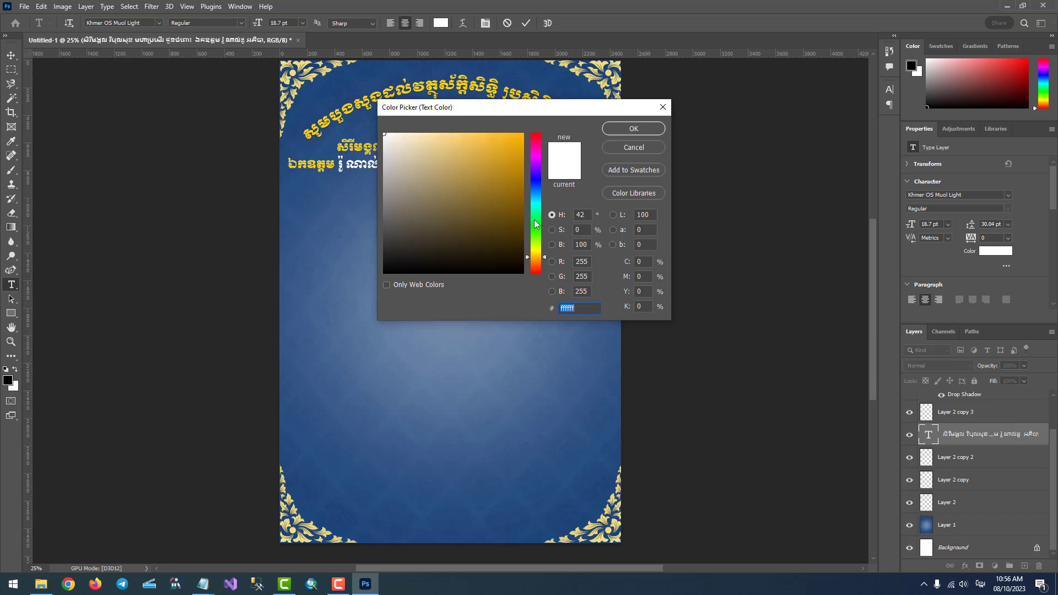
pyautogui.click(519, 139)
pyautogui.click(539, 261)
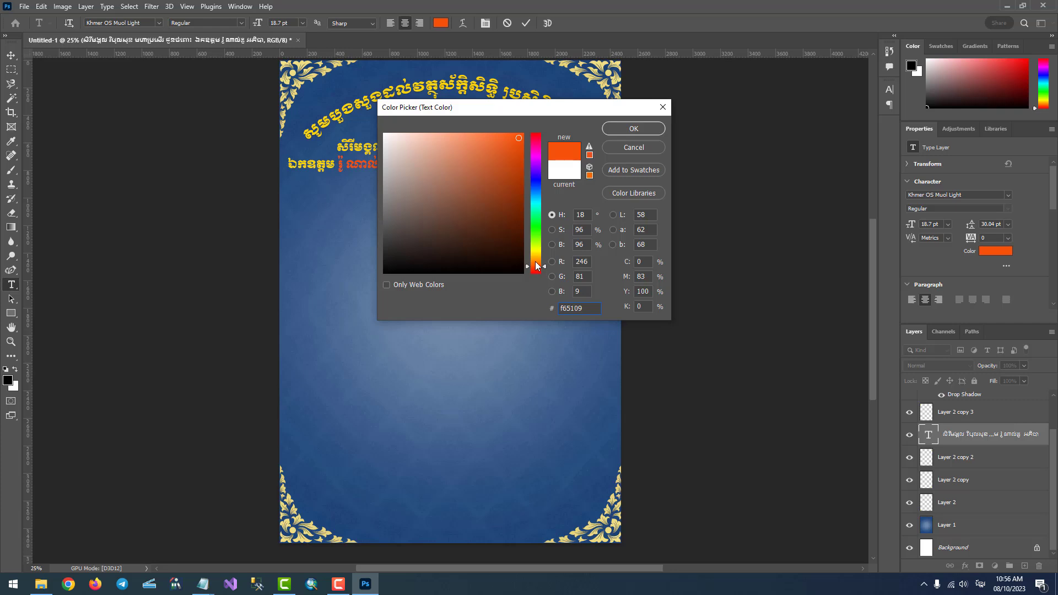
pyautogui.moveTo(539, 261)
pyautogui.mouseDown()
pyautogui.moveTo(538, 249)
pyautogui.moveTo(537, 268)
pyautogui.mouseUp()
pyautogui.moveTo(485, 108); pyautogui.dragTo(607, 88)
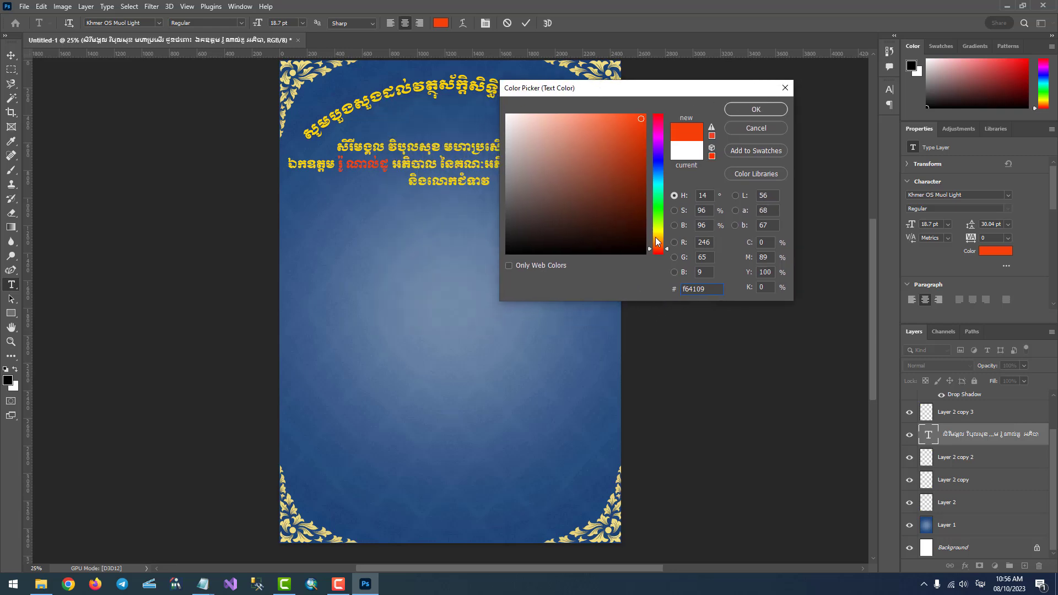
pyautogui.click(658, 239)
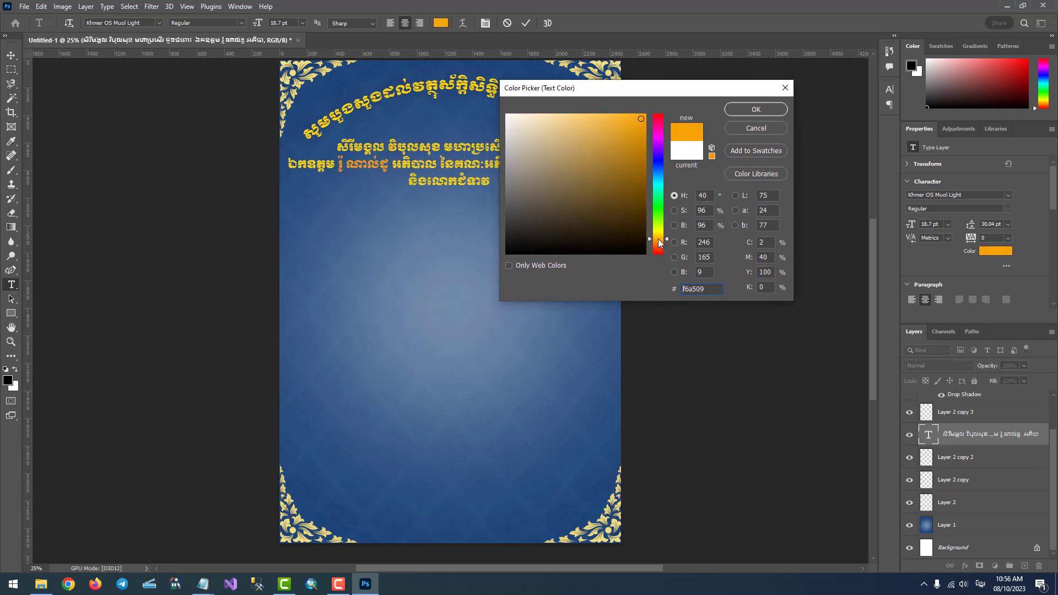
pyautogui.moveTo(658, 239); pyautogui.dragTo(659, 243)
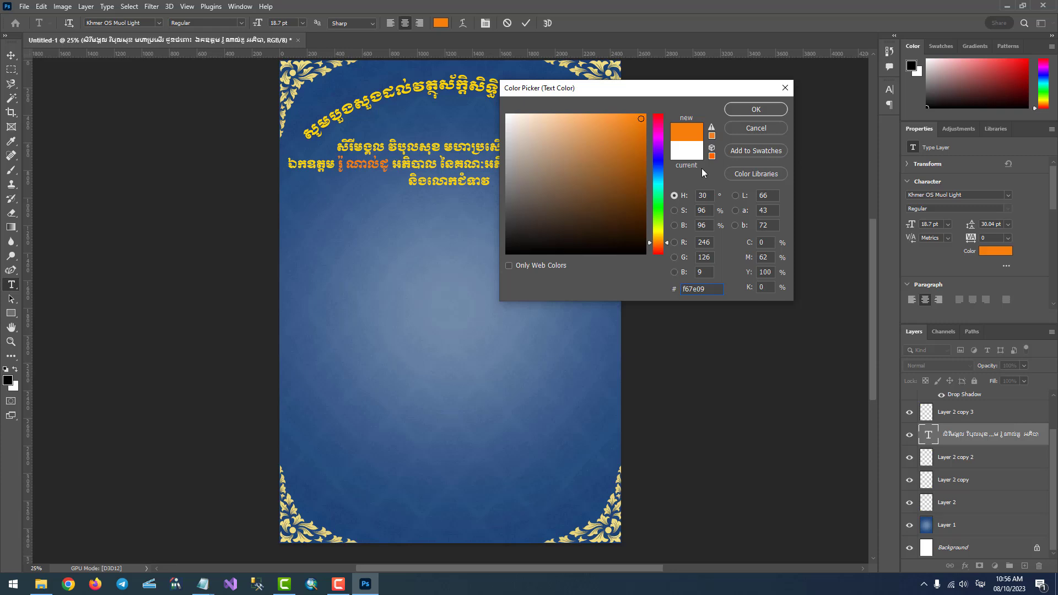
pyautogui.click(756, 110)
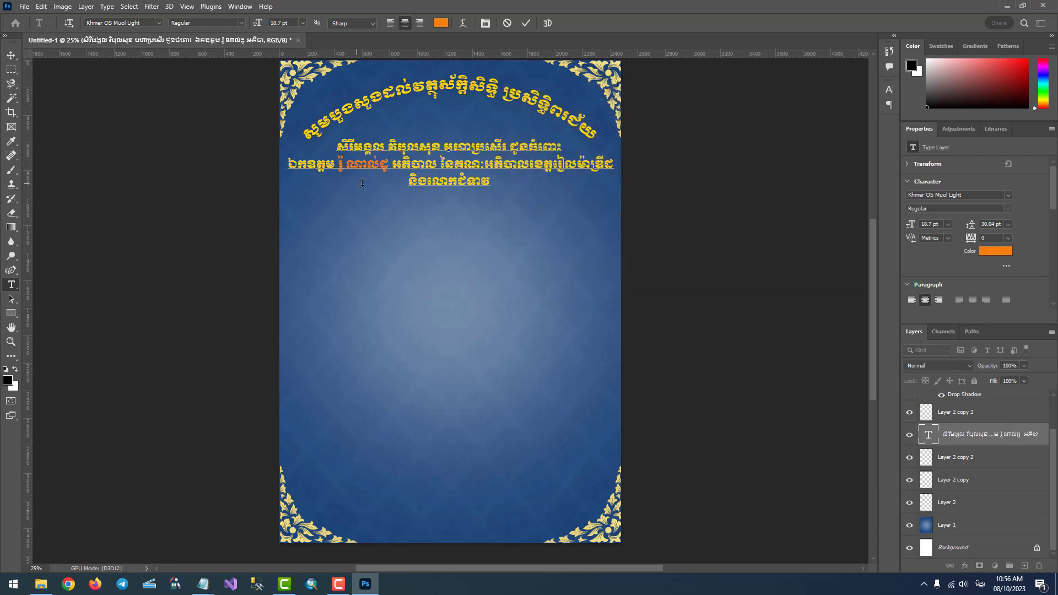
# Step: Resize the orange second-line name to 25 pt, down from a trial 30 pt, and commit
pyautogui.moveTo(339, 165); pyautogui.dragTo(390, 165)
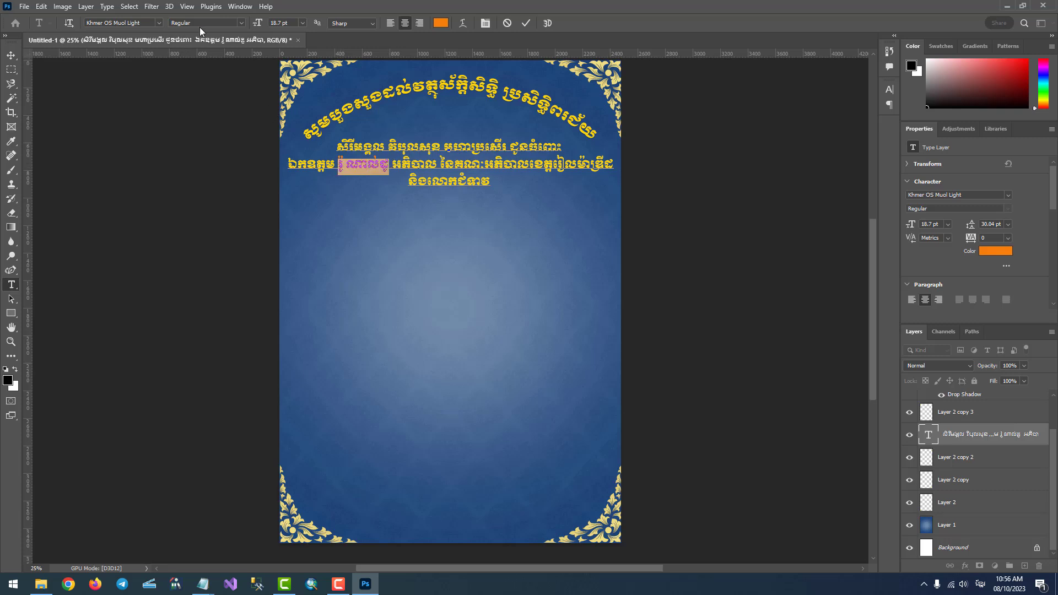
pyautogui.click(282, 23)
pyautogui.write('30')
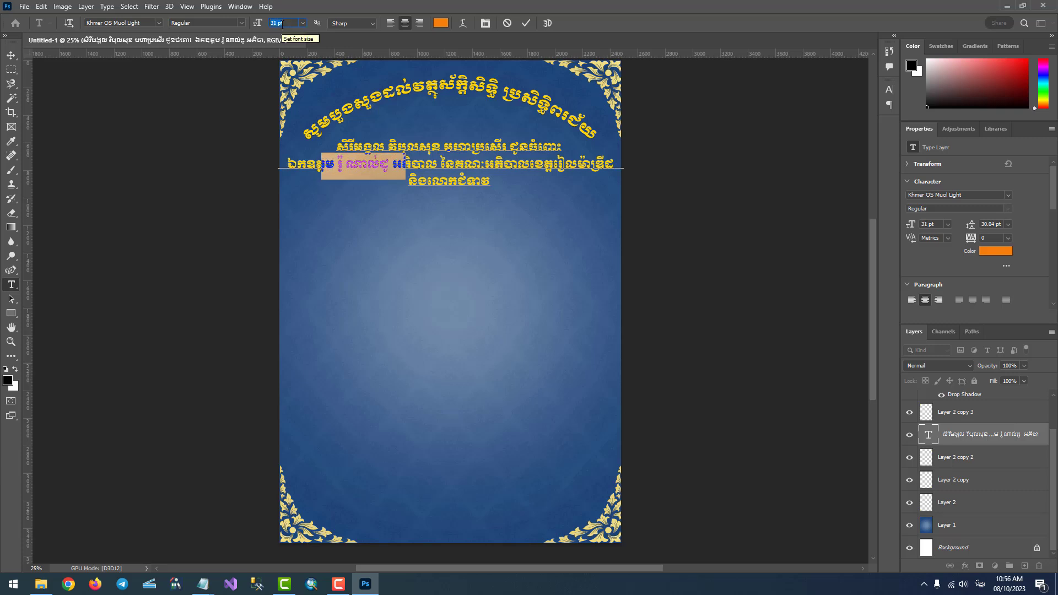
pyautogui.press('Return')
pyautogui.press('Down')
pyautogui.press('Down')
pyautogui.press('Down')
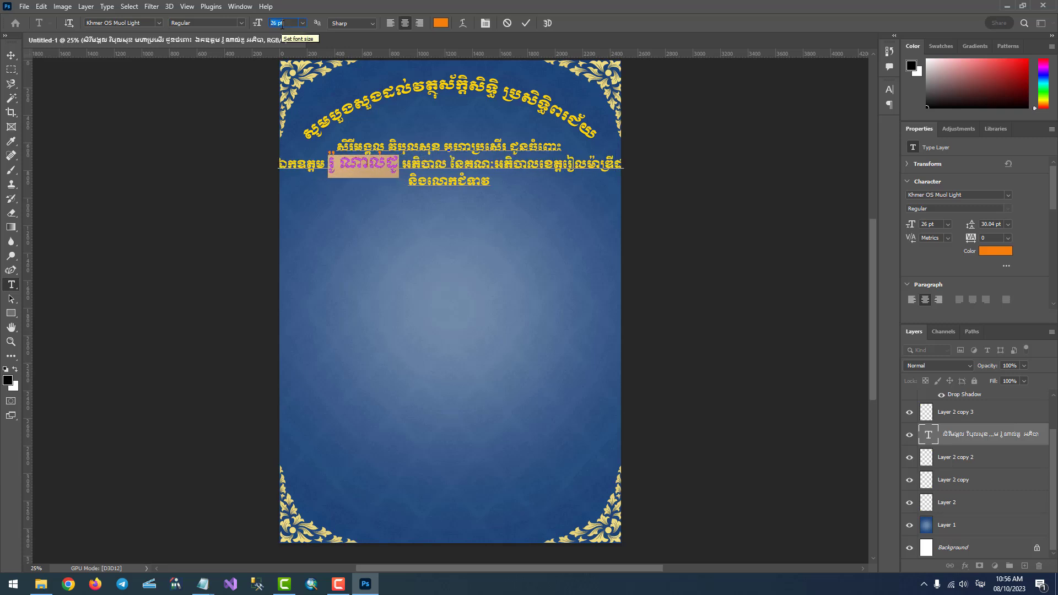
pyautogui.press('Down')
pyautogui.press('Down')
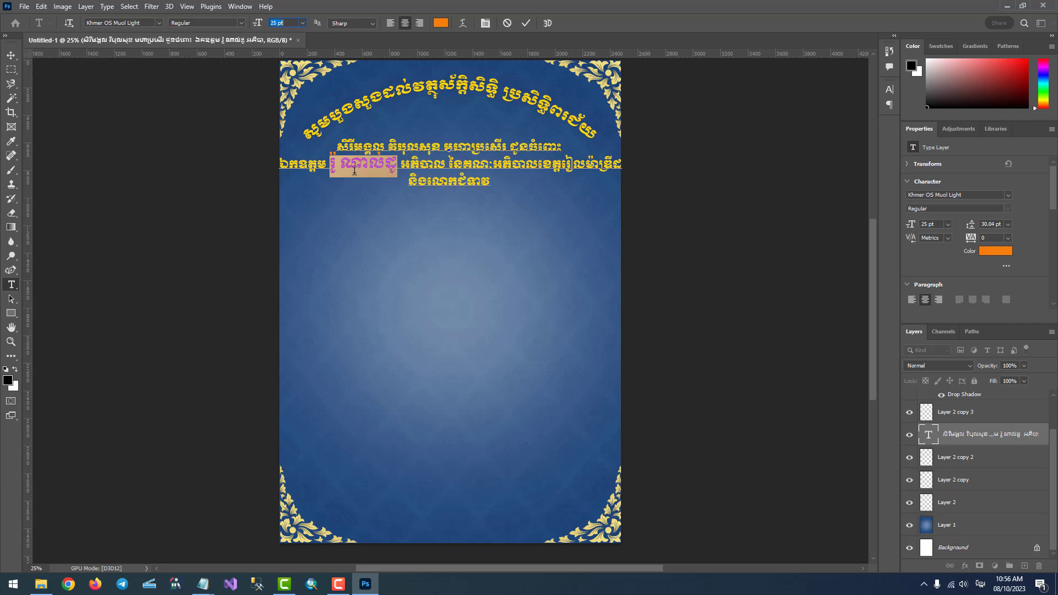
pyautogui.click(354, 171)
pyautogui.moveTo(337, 166); pyautogui.dragTo(397, 168)
pyautogui.click(369, 171)
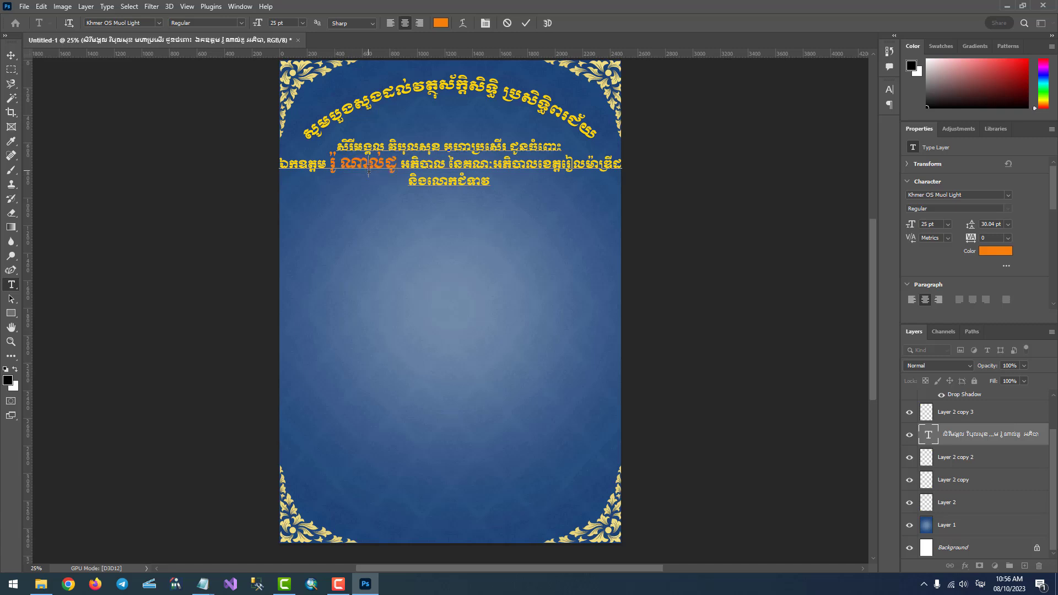
pyautogui.moveTo(329, 163); pyautogui.dragTo(396, 166)
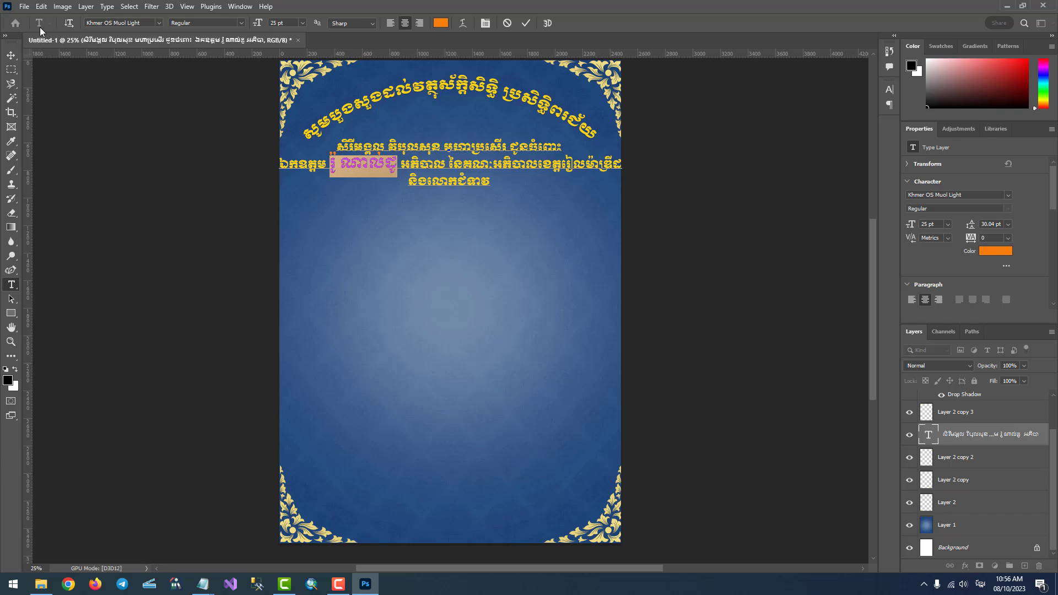
pyautogui.click(11, 55)
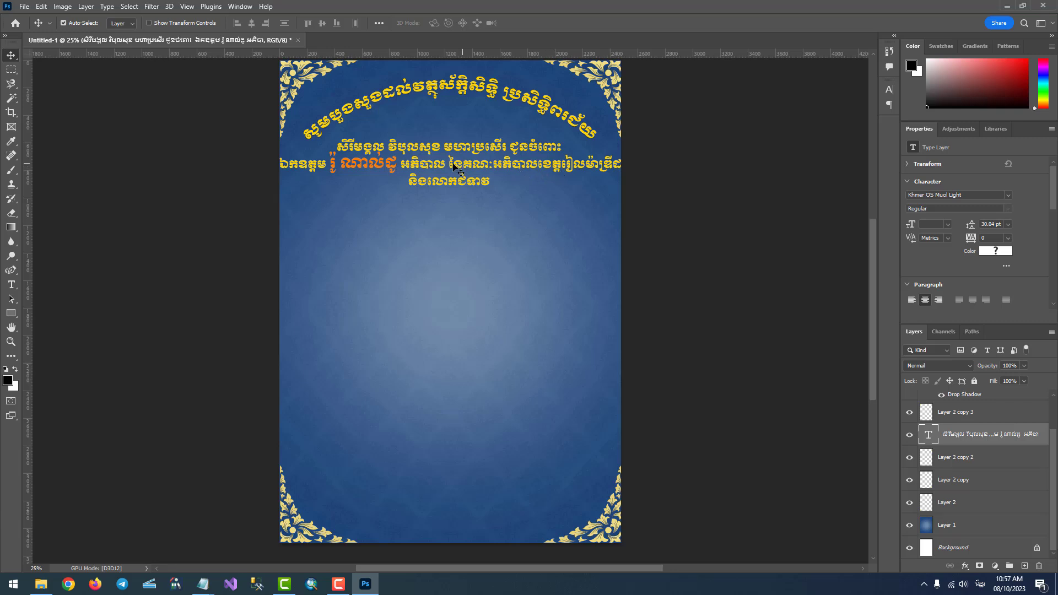
# Step: Scale the text block under the arched title to 87.8% and nudge it up and right
pyautogui.press('ctrl')
pyautogui.hotkey('ctrl', 't')
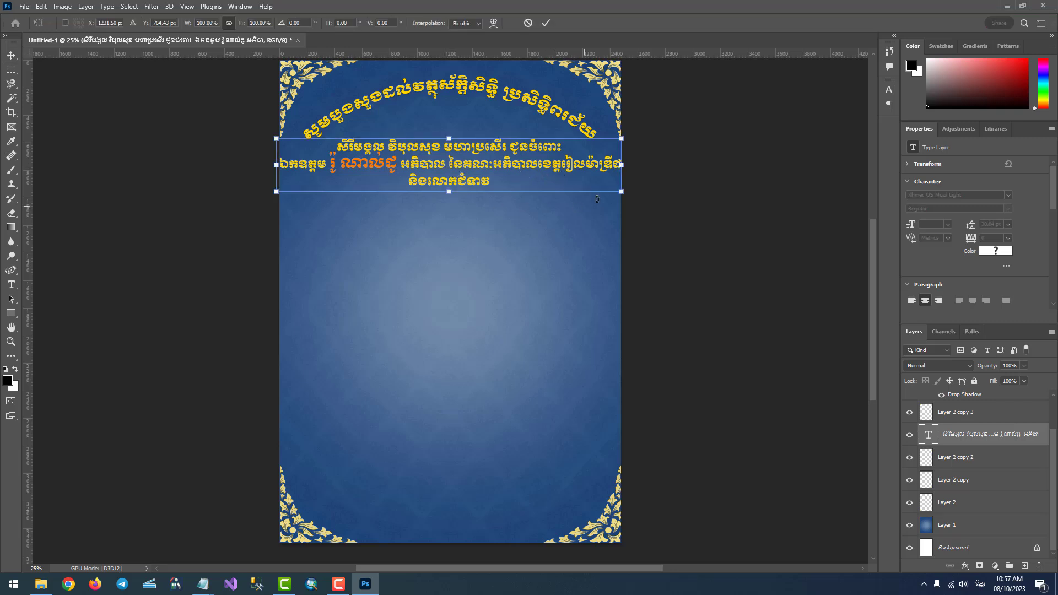
pyautogui.moveTo(621, 140); pyautogui.dragTo(589, 154)
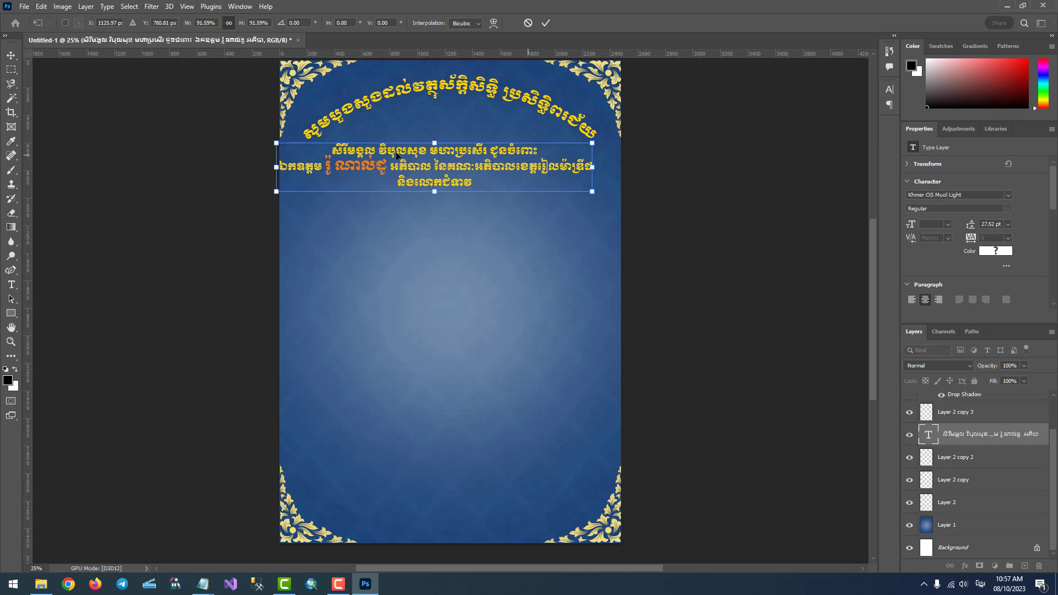
pyautogui.moveTo(276, 143); pyautogui.dragTo(290, 145)
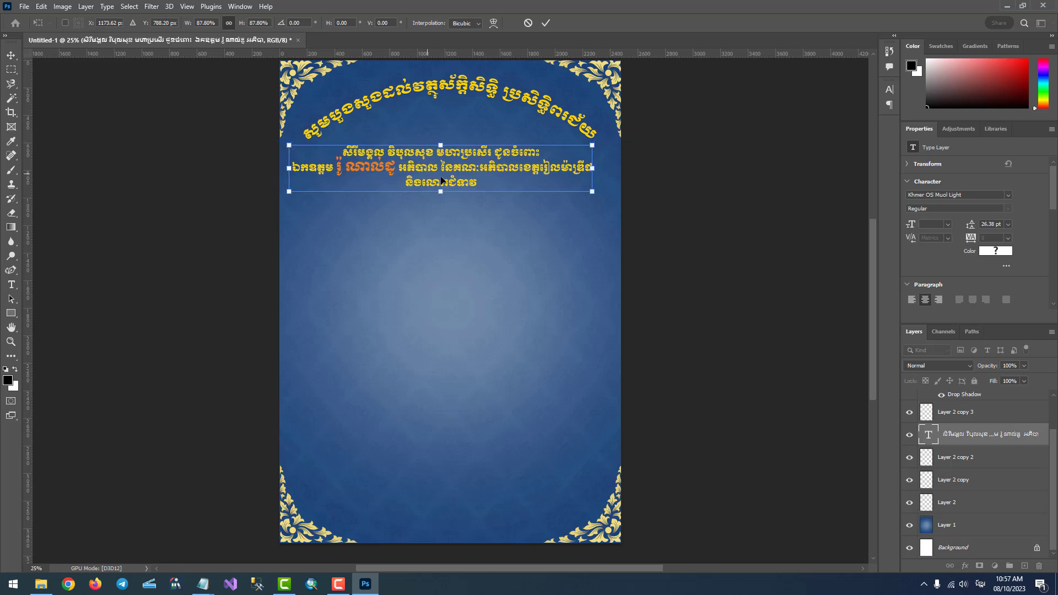
pyautogui.press('Return')
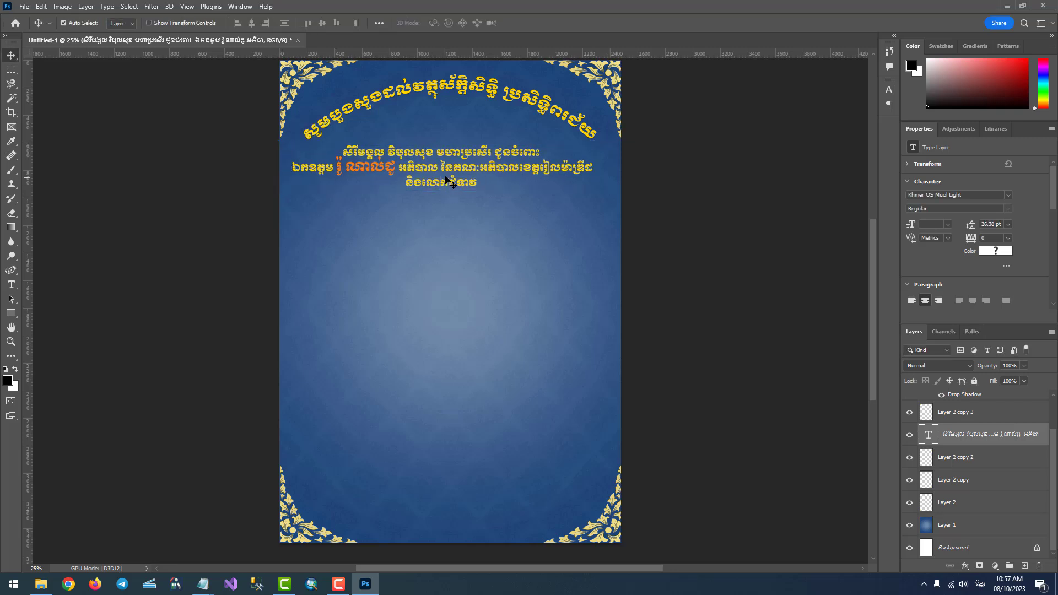
pyautogui.moveTo(445, 182); pyautogui.dragTo(447, 176)
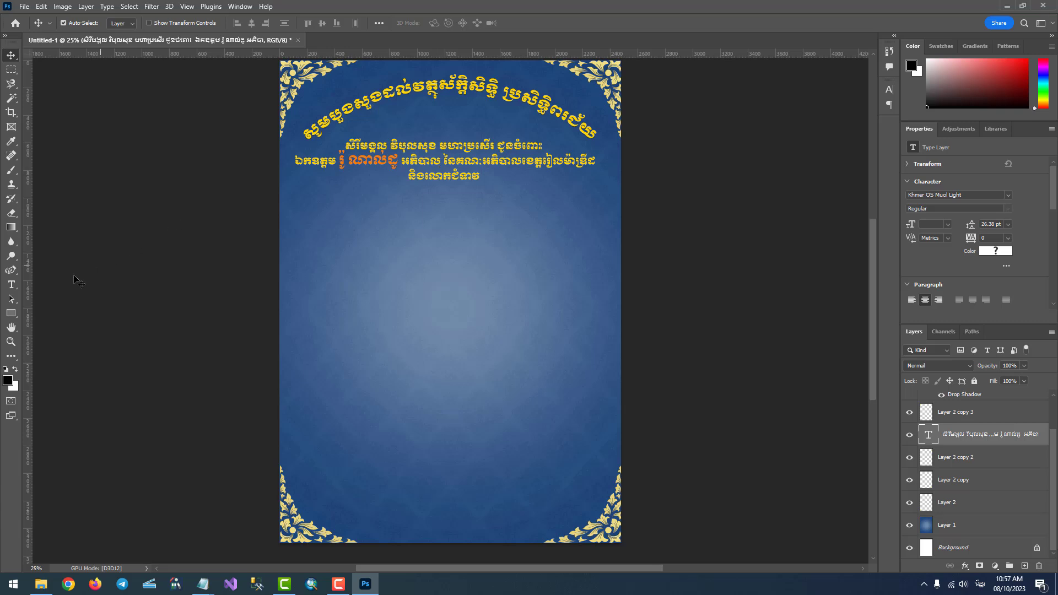
# Step: Select all the Khmer greeting text and bring up the Character panel
pyautogui.click(11, 285)
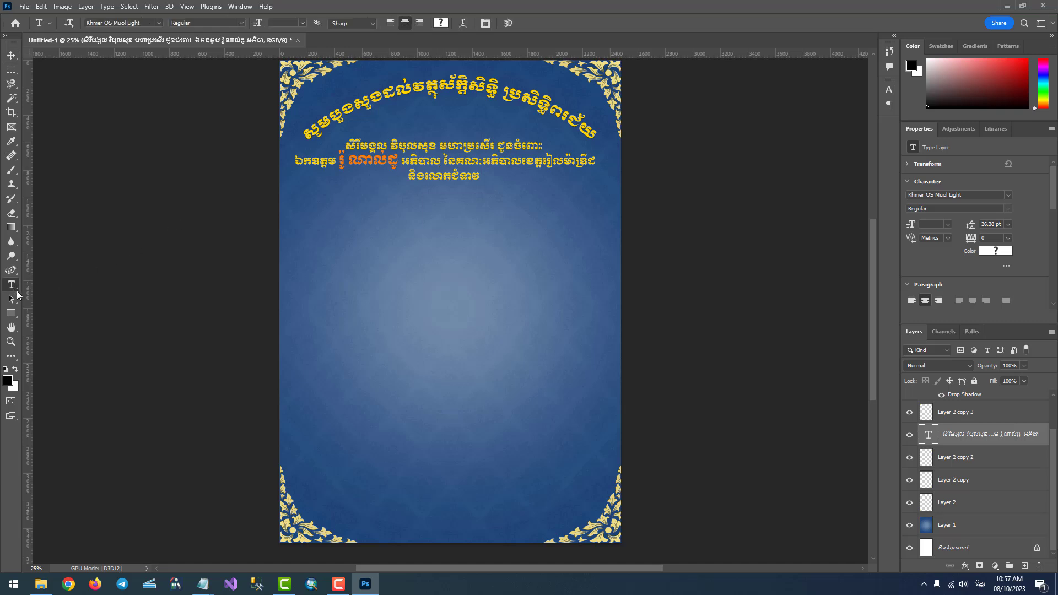
pyautogui.click(430, 169)
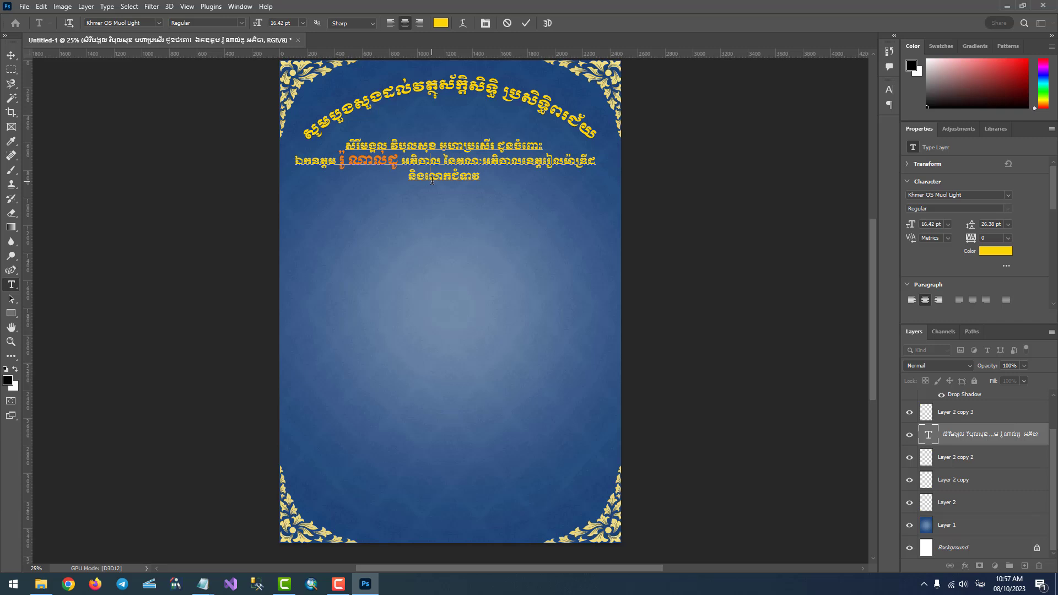
pyautogui.hotkey('ctrl', 'a')
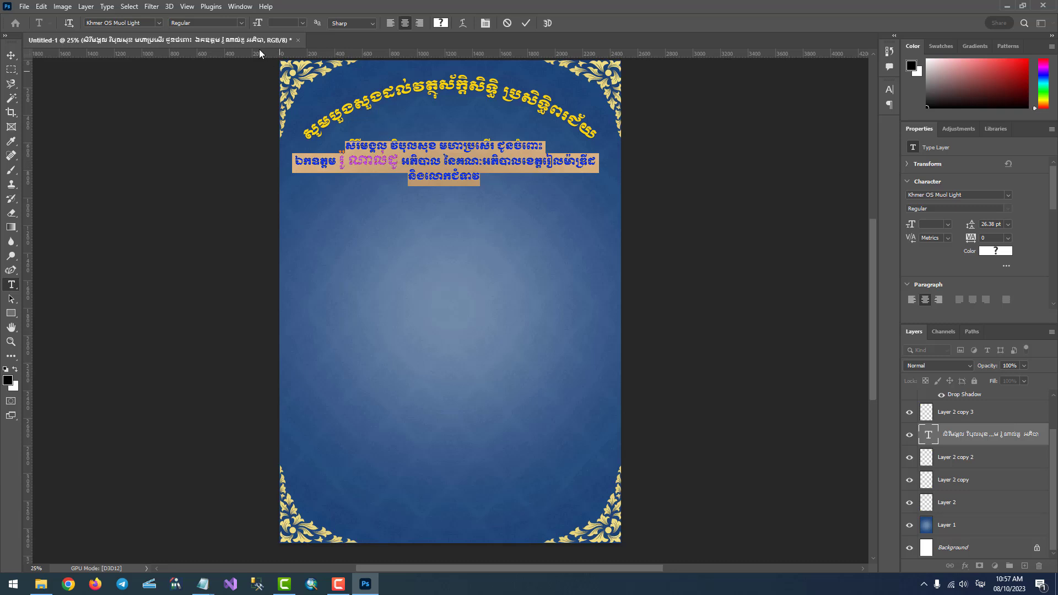
pyautogui.click(240, 7)
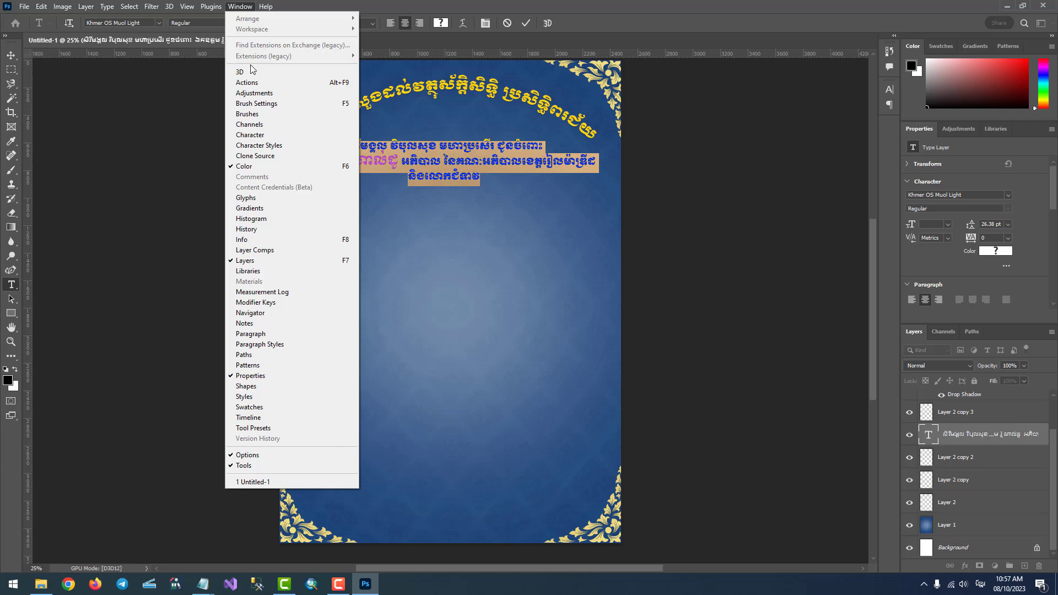
pyautogui.click(256, 138)
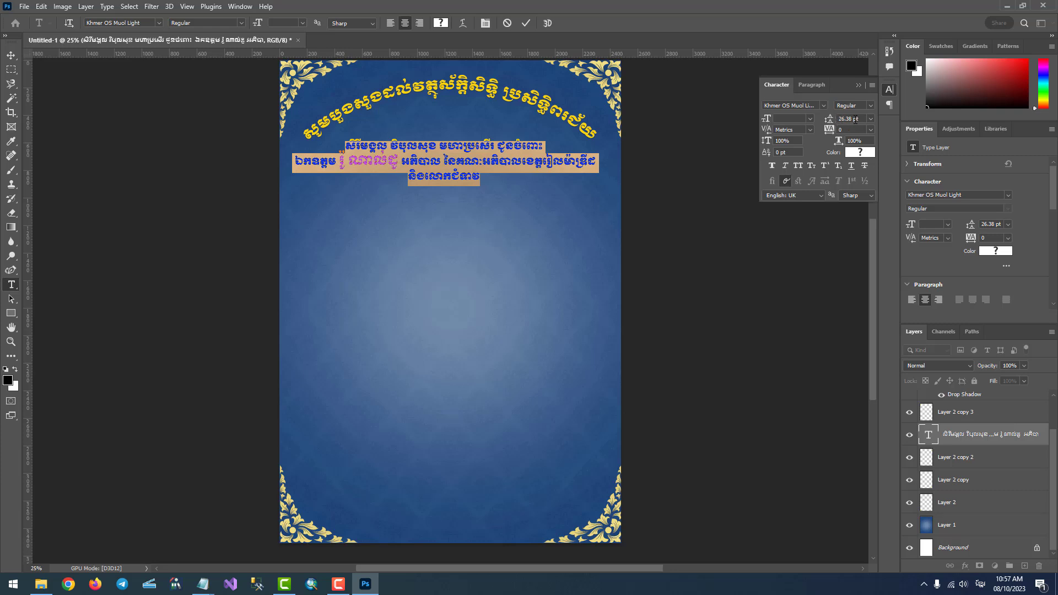
# Step: Set the greeting's leading to 35 pt and commit the text edit
pyautogui.doubleClick(847, 119)
pyautogui.write('35')
pyautogui.press('Return')
pyautogui.press('Up')
pyautogui.press('Up')
pyautogui.press('Up')
pyautogui.press('Up')
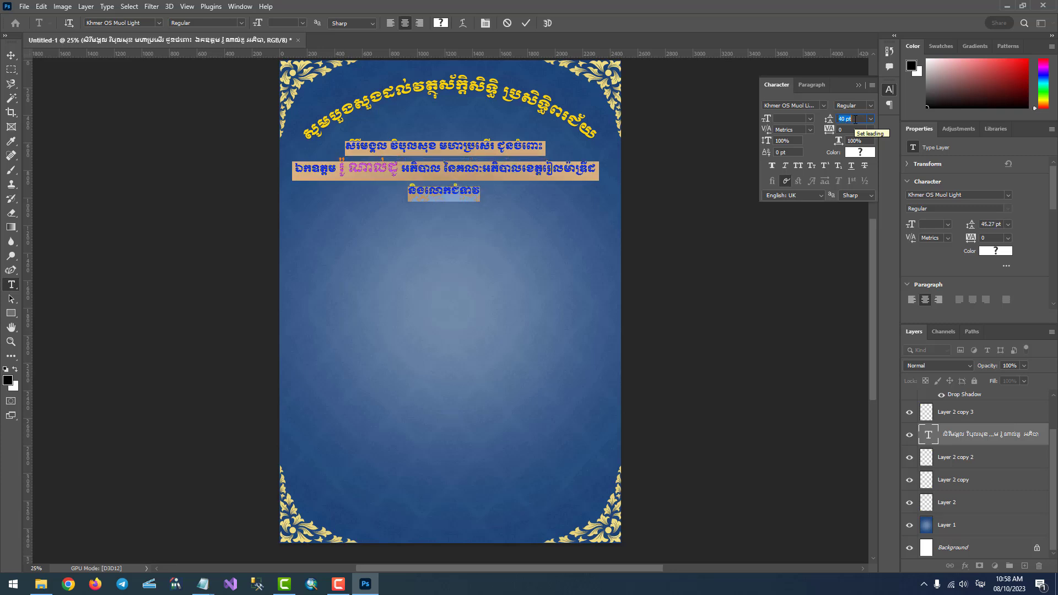
pyautogui.press('Up')
pyautogui.press('Up')
pyautogui.press('Up')
pyautogui.press('Down')
pyautogui.press('Down')
pyautogui.press('Down')
pyautogui.press('Down')
pyautogui.press('Down')
pyautogui.press('Down')
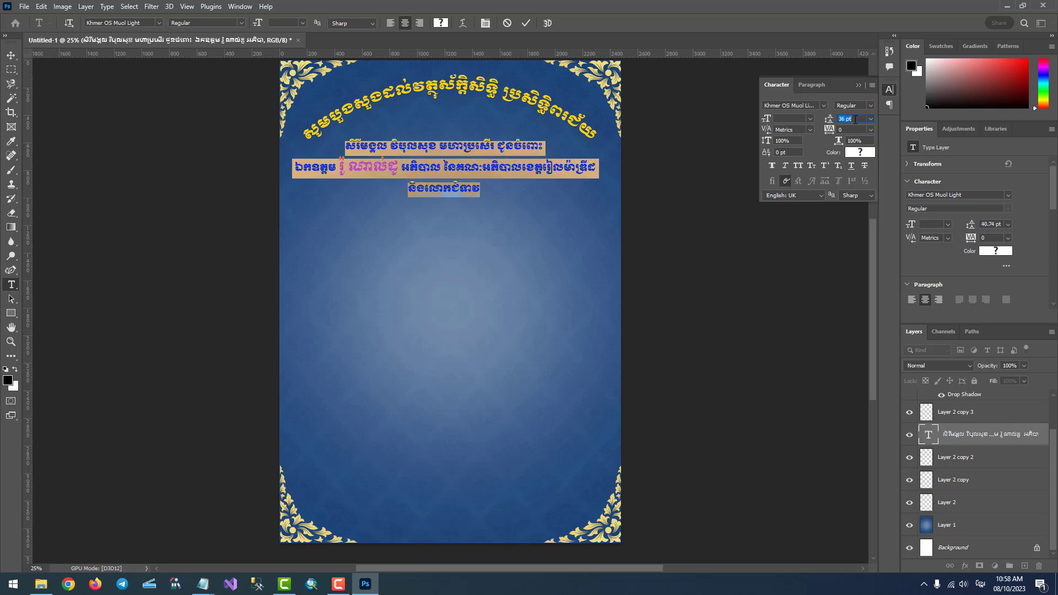
pyautogui.press('Down')
pyautogui.press('Down')
pyautogui.press('Down')
pyautogui.press('Down')
pyautogui.press('Up')
pyautogui.press('Up')
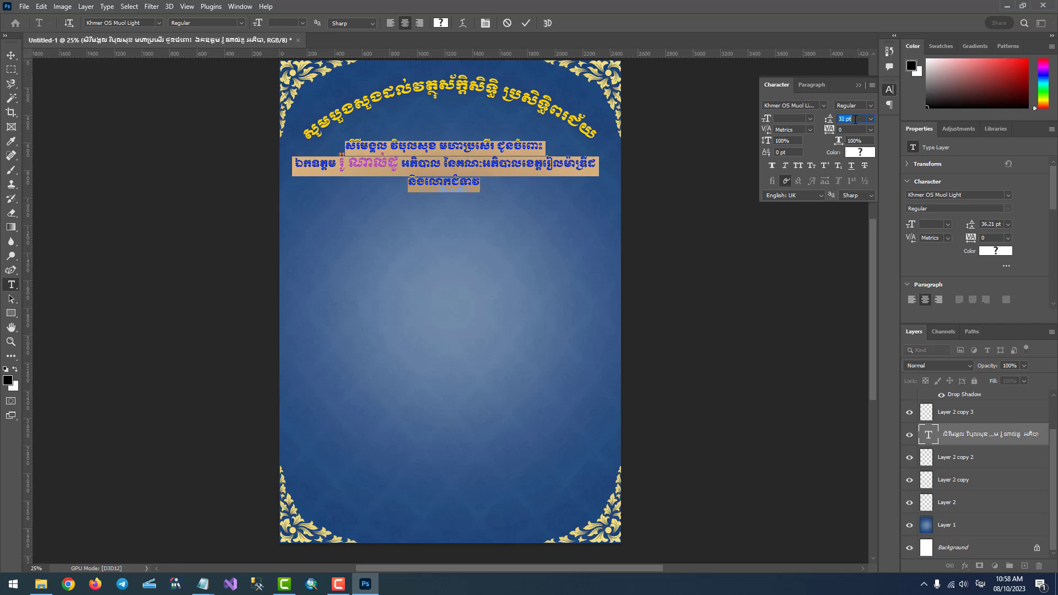
pyautogui.press('Up')
pyautogui.press('Up')
pyautogui.press('Down')
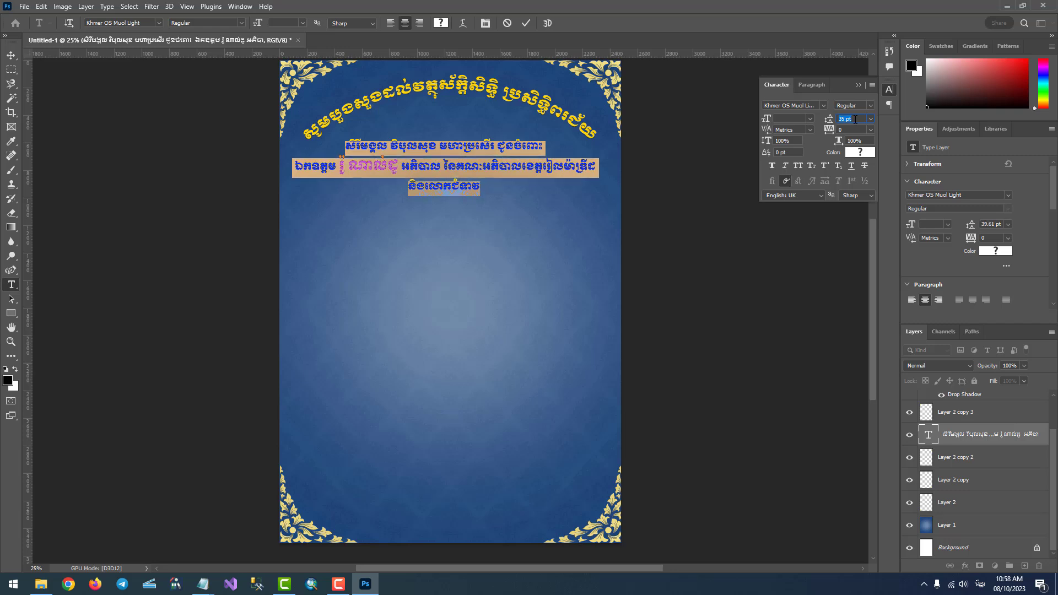
pyautogui.click(11, 55)
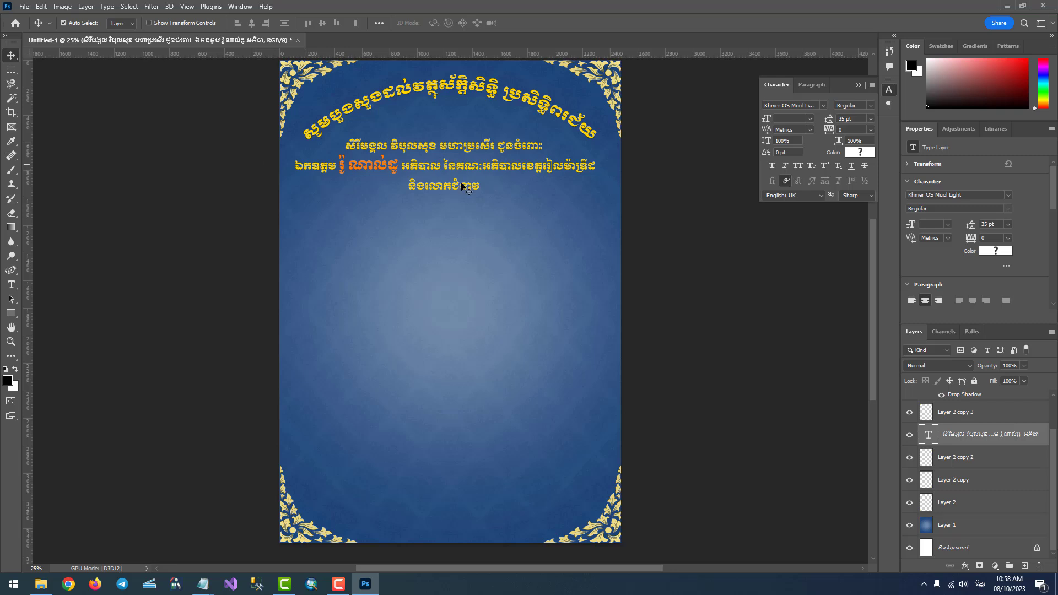
# Step: Scale the greeting text up to about 108% and centre it horizontally against the Background
pyautogui.hotkey('ctrl', 't')
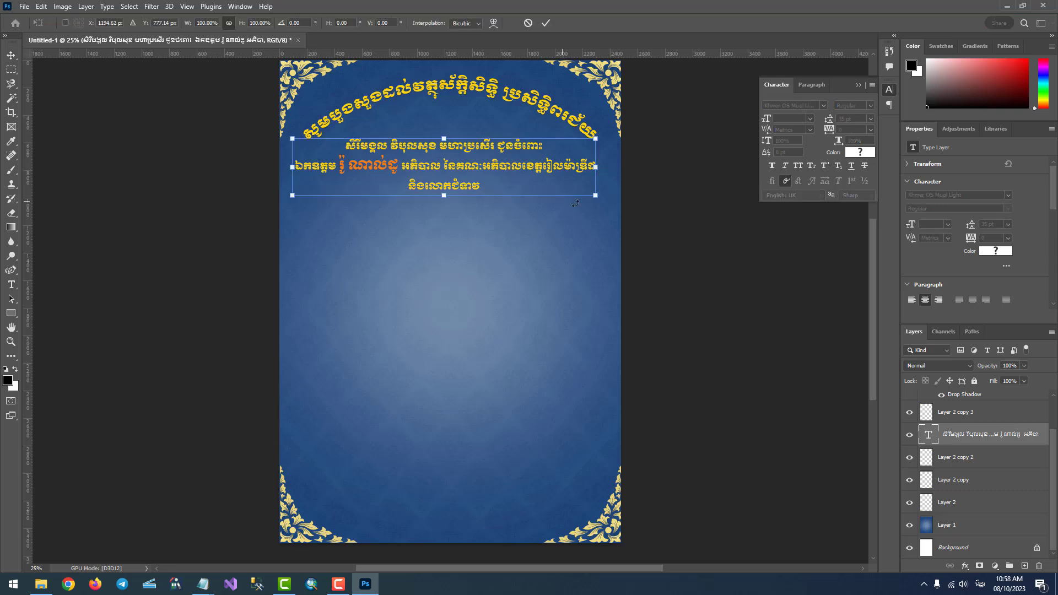
pyautogui.moveTo(596, 196); pyautogui.dragTo(608, 198)
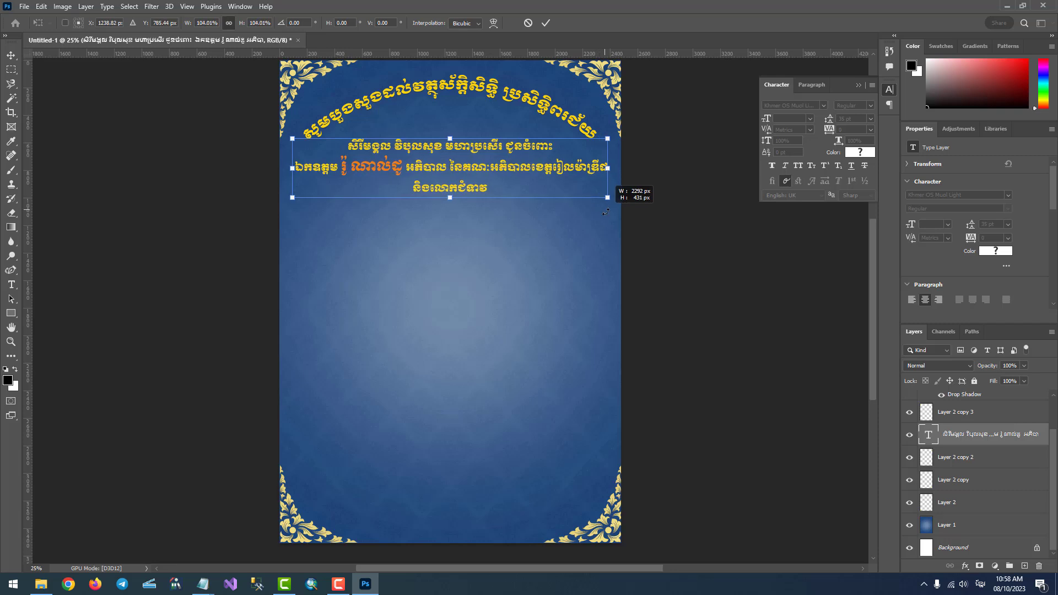
pyautogui.moveTo(295, 142); pyautogui.dragTo(285, 141)
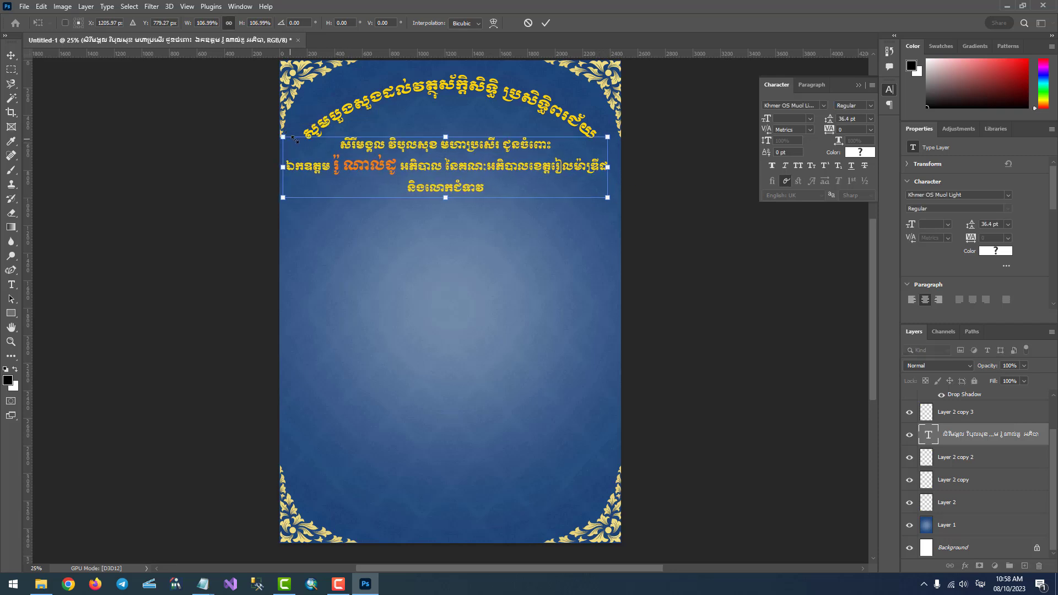
pyautogui.moveTo(608, 199); pyautogui.dragTo(605, 206)
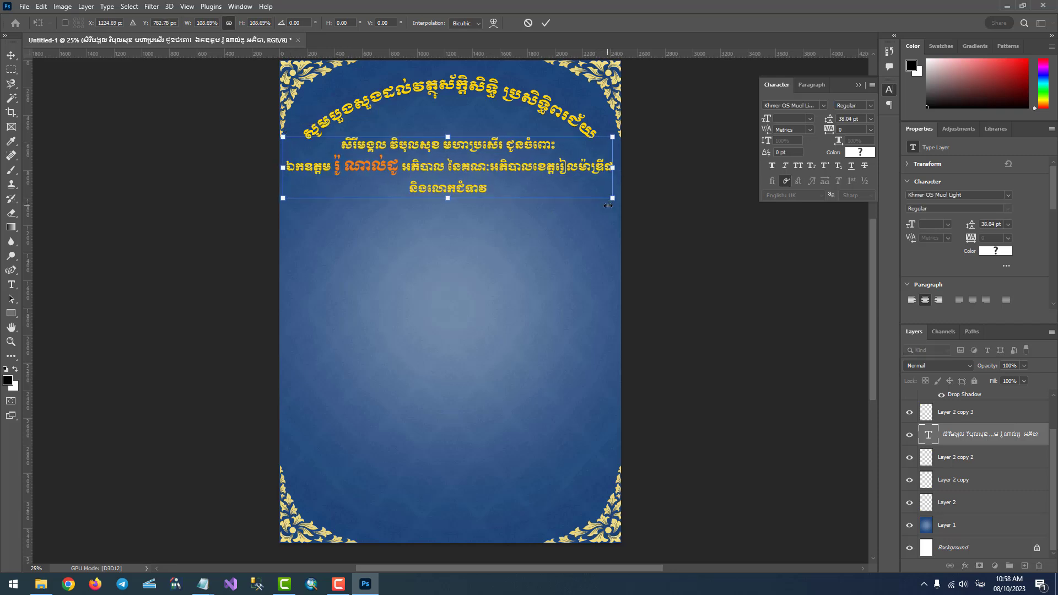
pyautogui.press('Return')
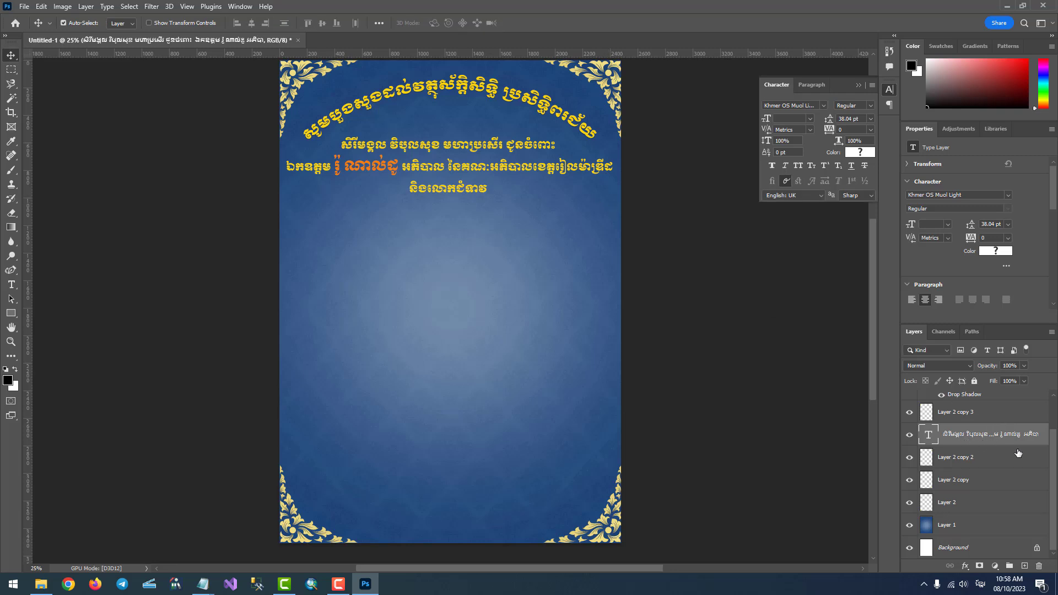
pyautogui.click(970, 549)
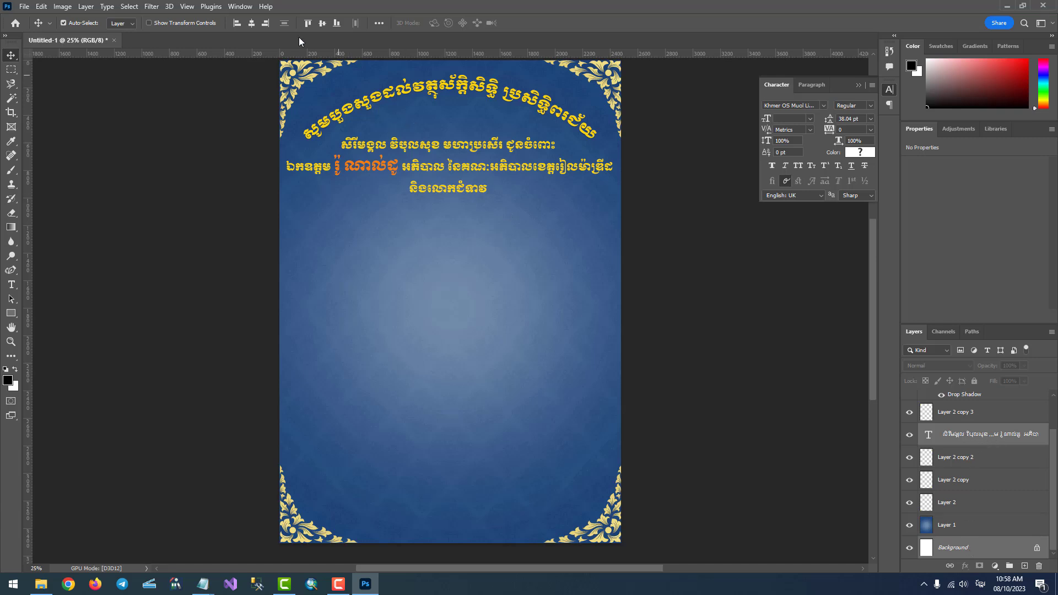
pyautogui.click(253, 22)
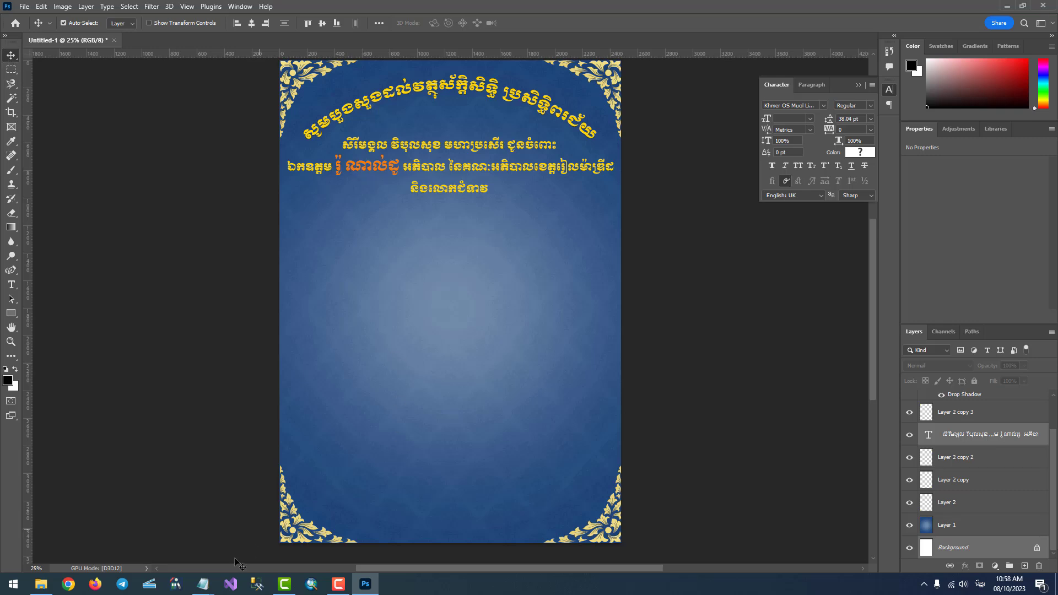
# Step: Copy the body paragraph and closing lines from TEXT.txt, then return to Photoshop
pyautogui.moveTo(202, 583)
pyautogui.click(263, 532)
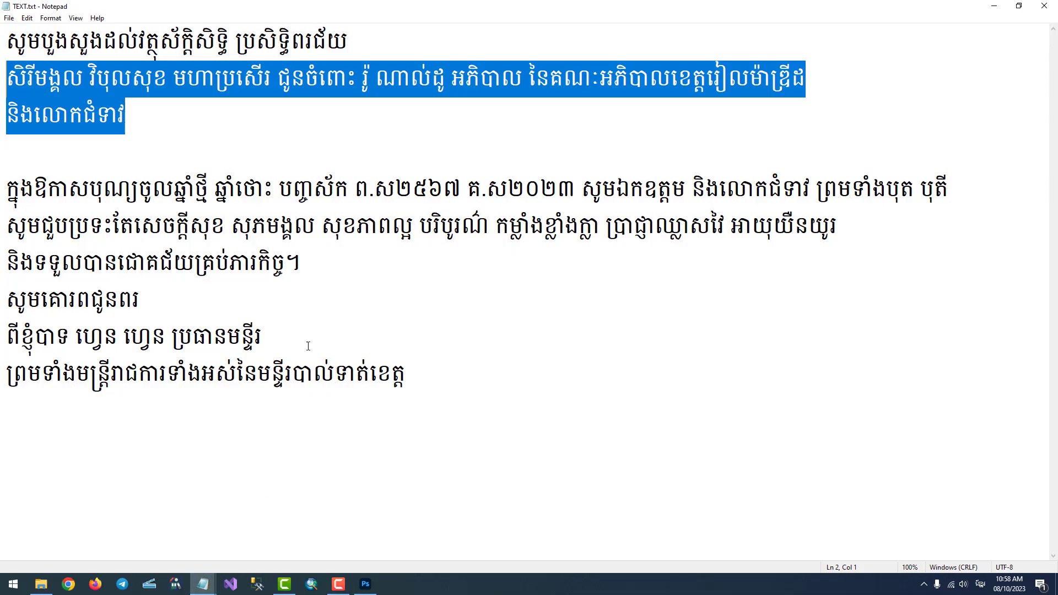
pyautogui.click(195, 262)
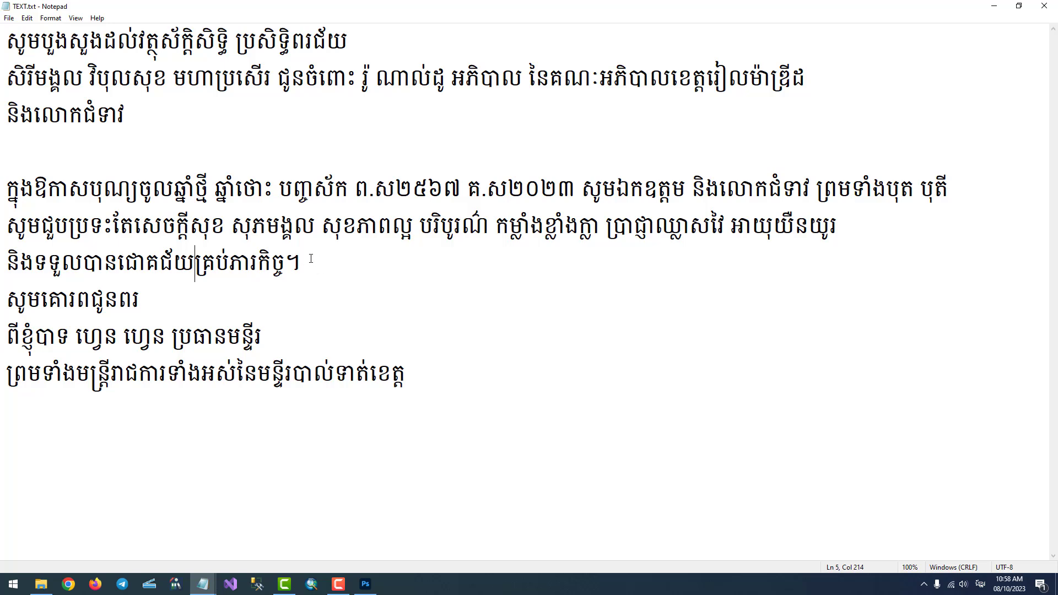
pyautogui.moveTo(426, 376)
pyautogui.mouseDown()
pyautogui.moveTo(1, 202)
pyautogui.moveTo(2, 187)
pyautogui.mouseUp()
pyautogui.rightClick(83, 197)
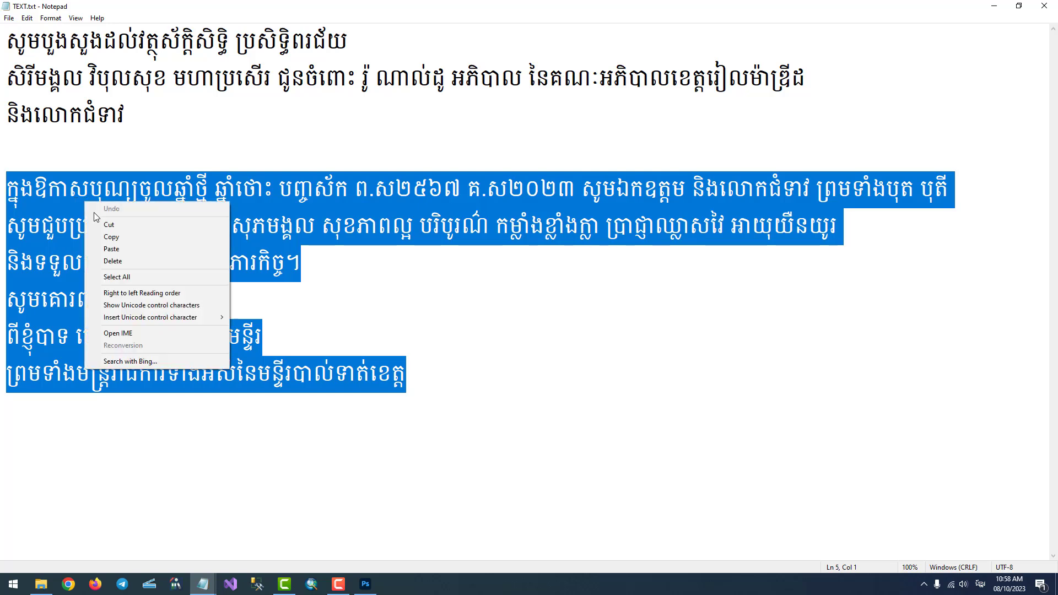
pyautogui.click(102, 236)
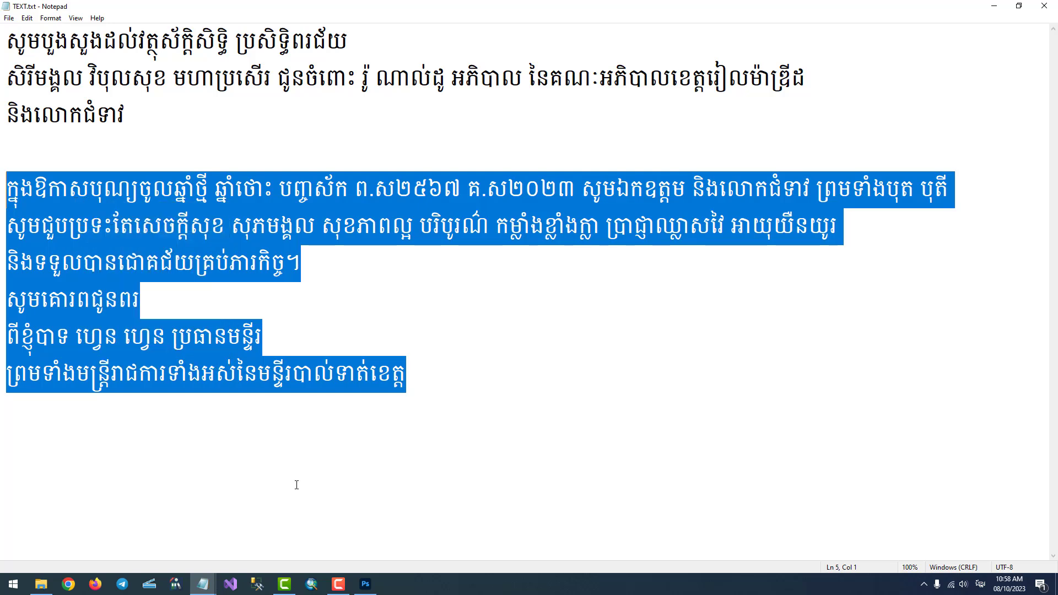
pyautogui.click(366, 585)
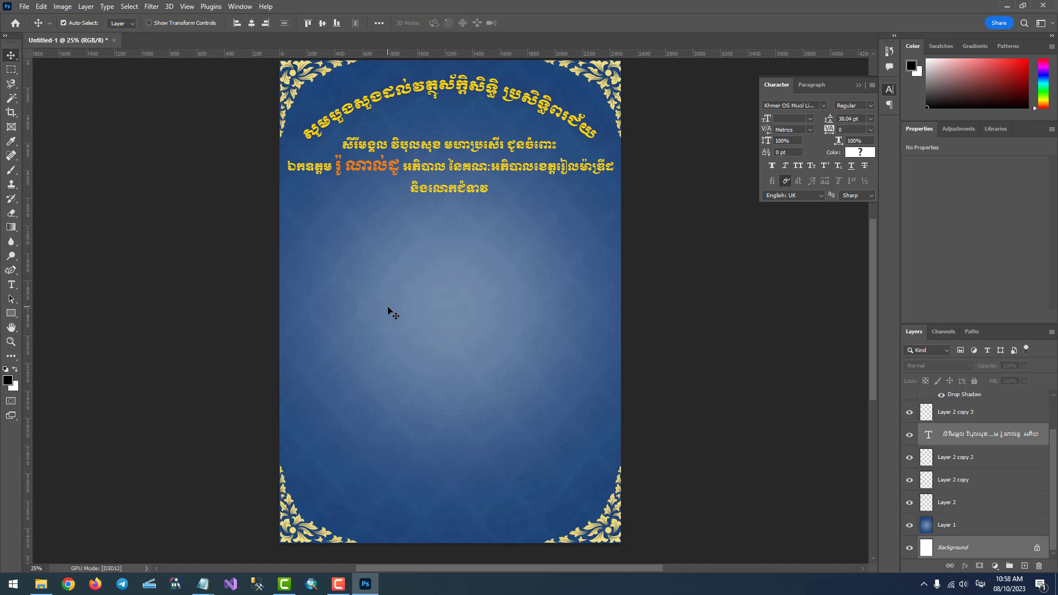
# Step: Paste the copied body text into a new text layer in the middle of the card
pyautogui.press('t')
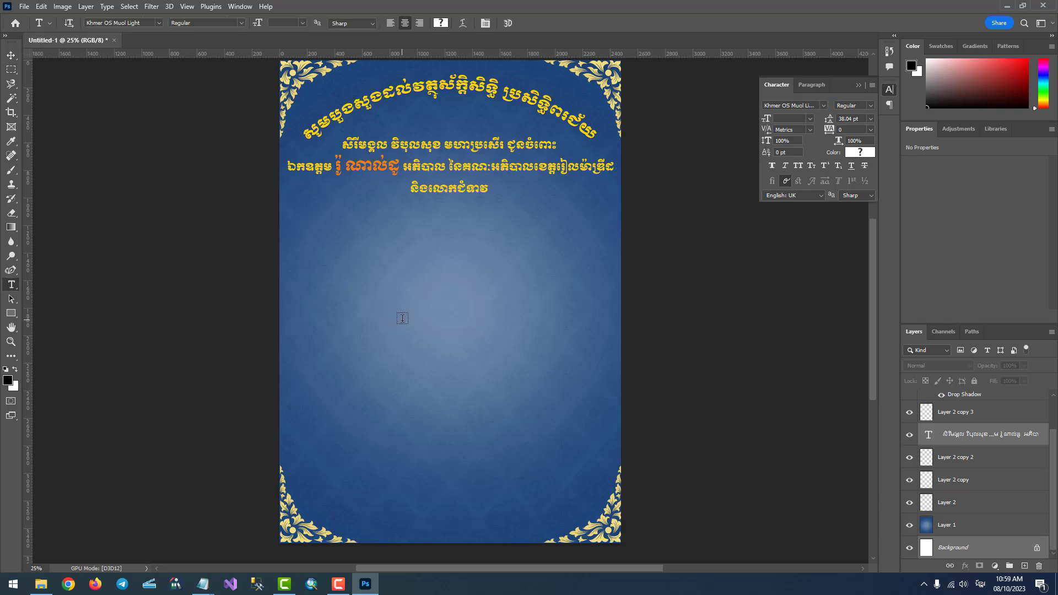
pyautogui.click(402, 314)
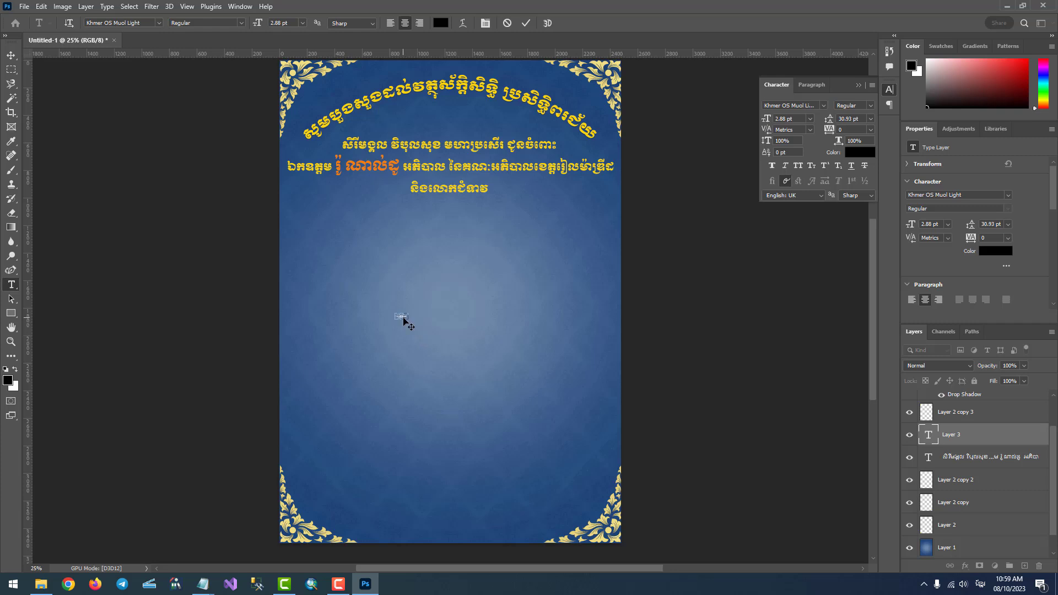
pyautogui.hotkey('ctrl', 'a')
pyautogui.hotkey('ctrl', 'v')
pyautogui.click(11, 55)
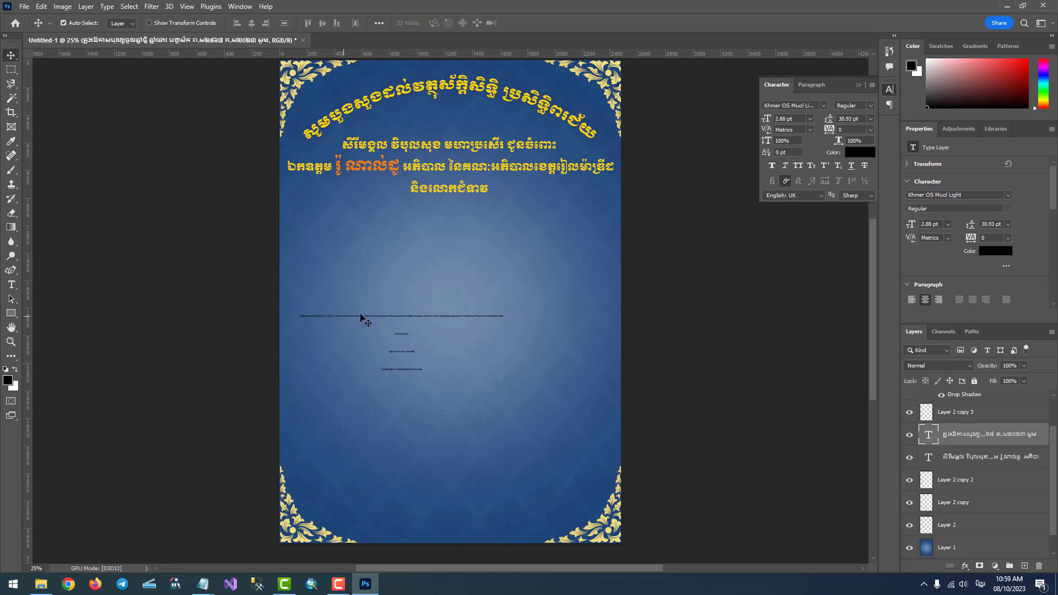
# Step: Move the body text up, scale it to about 156%, and nudge it left
pyautogui.moveTo(364, 316); pyautogui.dragTo(368, 274)
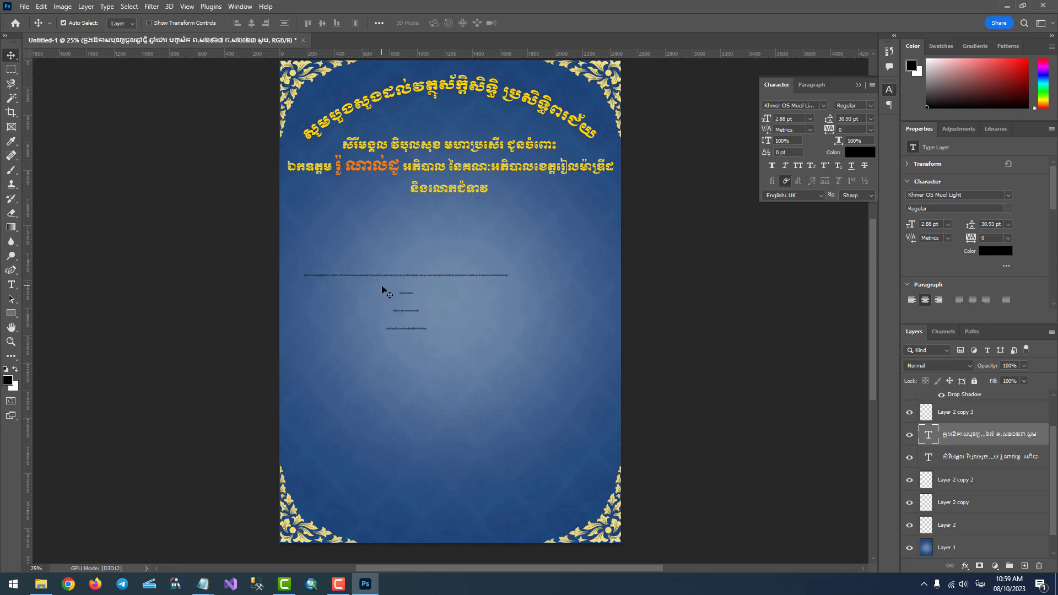
pyautogui.press('ctrl')
pyautogui.hotkey('ctrl', 't')
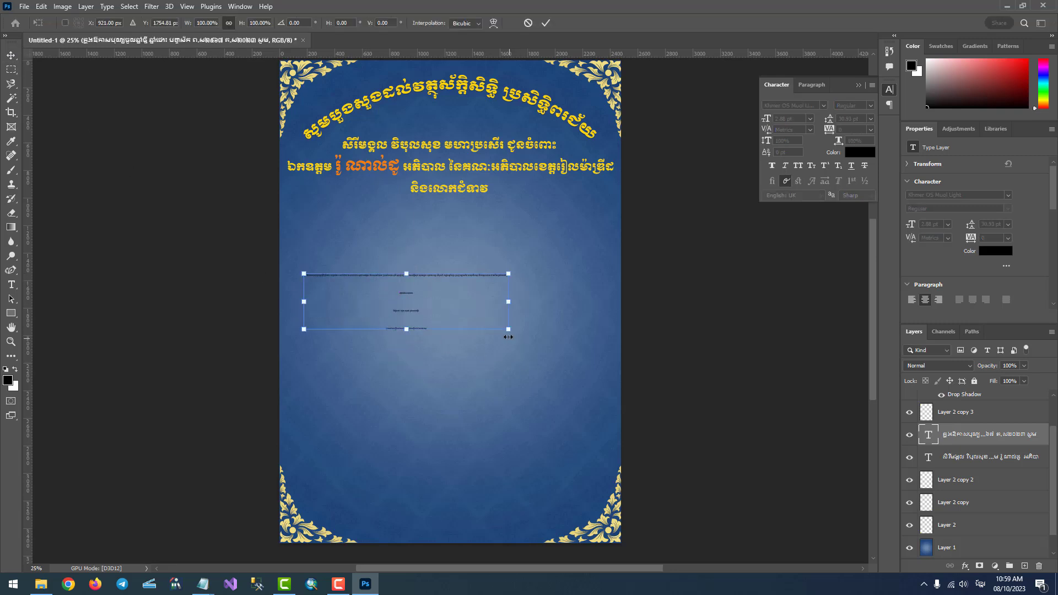
pyautogui.moveTo(508, 336); pyautogui.dragTo(609, 456)
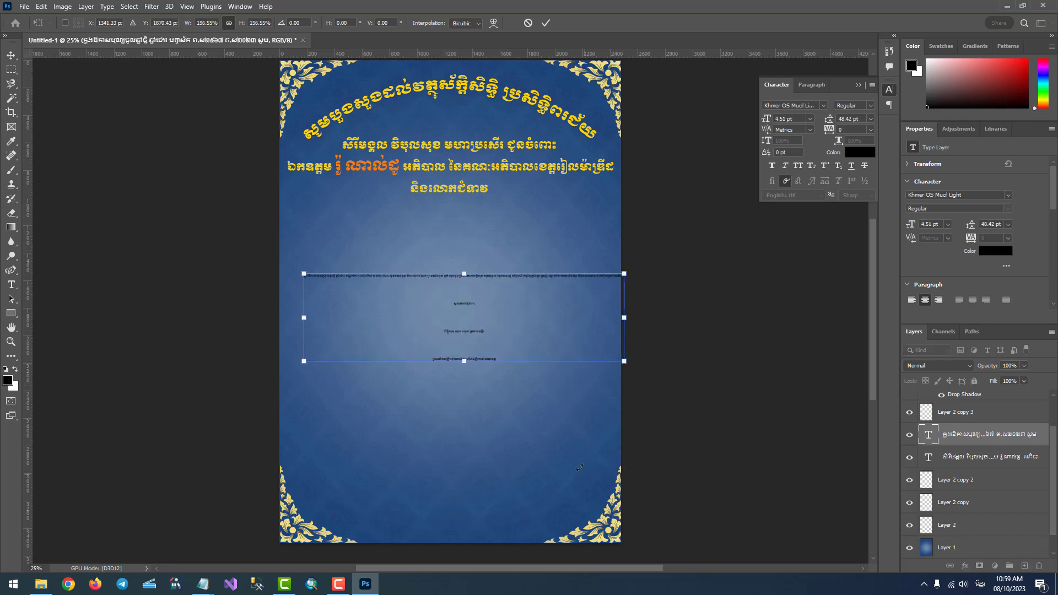
pyautogui.press('Return')
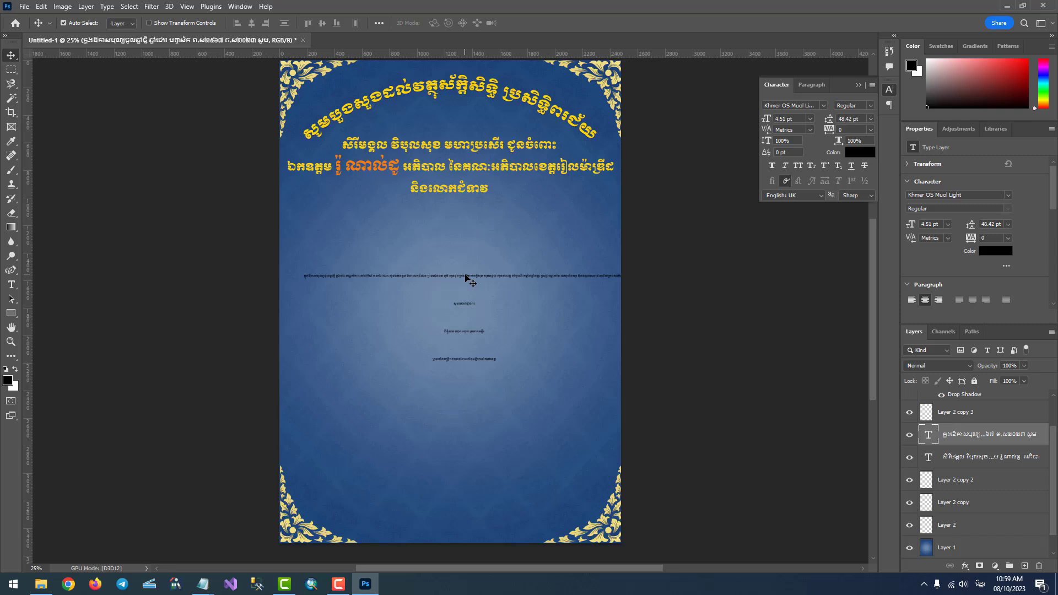
pyautogui.moveTo(465, 277); pyautogui.dragTo(452, 279)
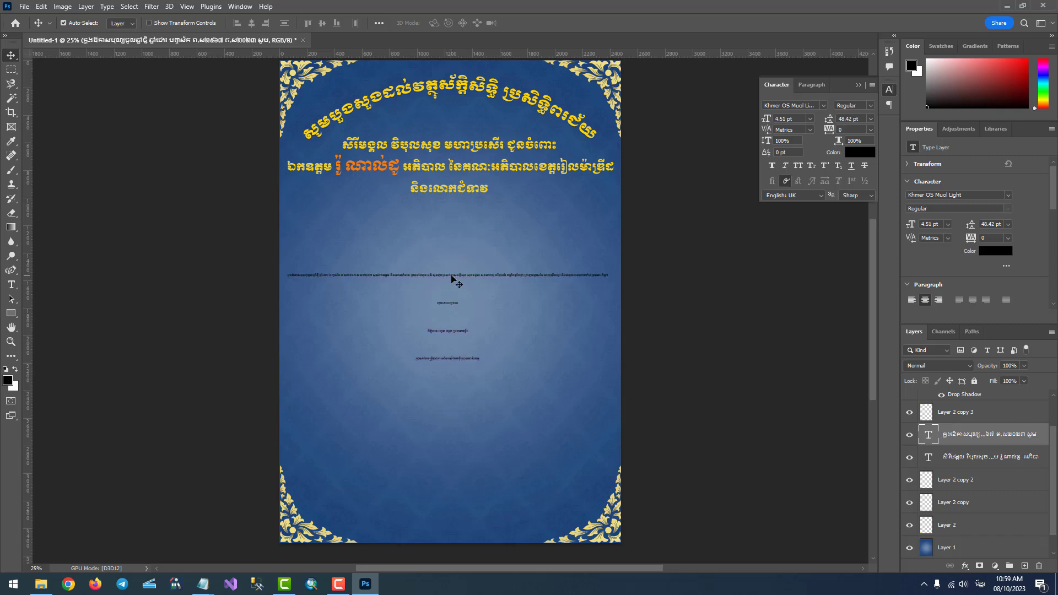
# Step: Set all of the pasted body paragraph to 30 pt
pyautogui.doubleClick(452, 277)
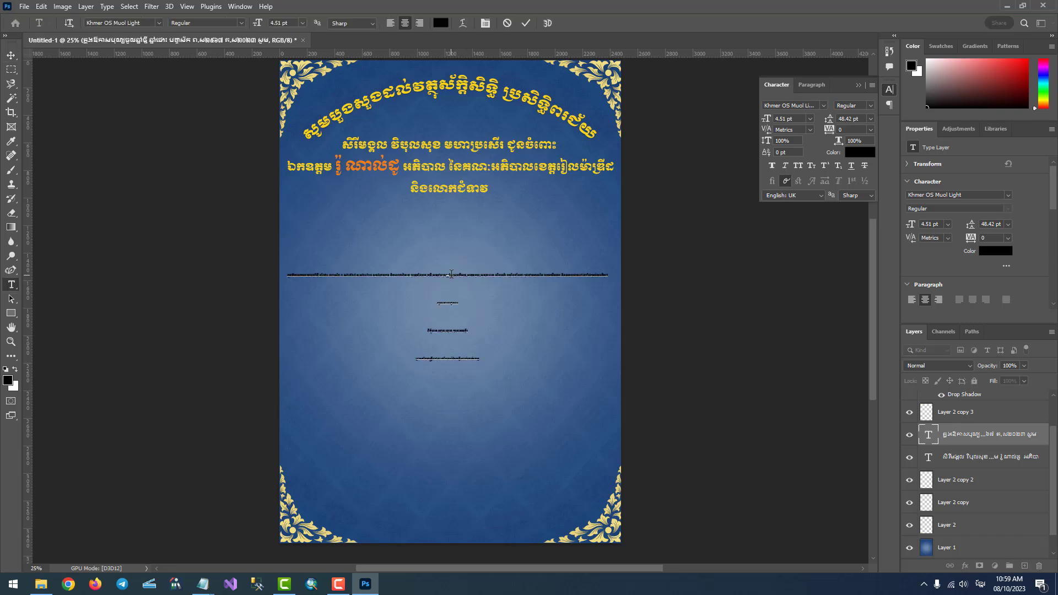
pyautogui.hotkey('ctrl', 'a')
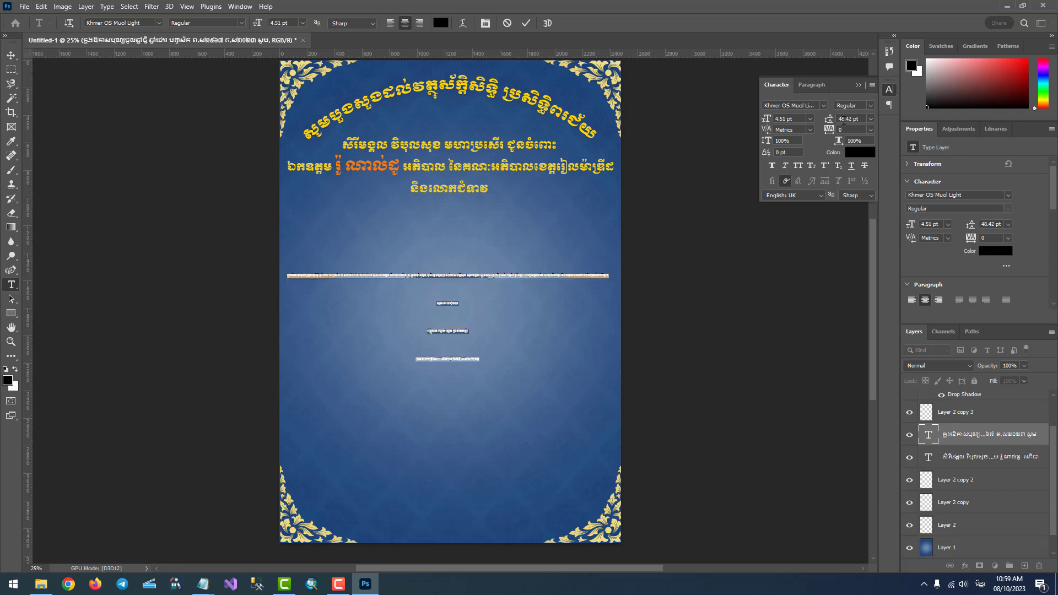
pyautogui.click(871, 119)
pyautogui.click(853, 169)
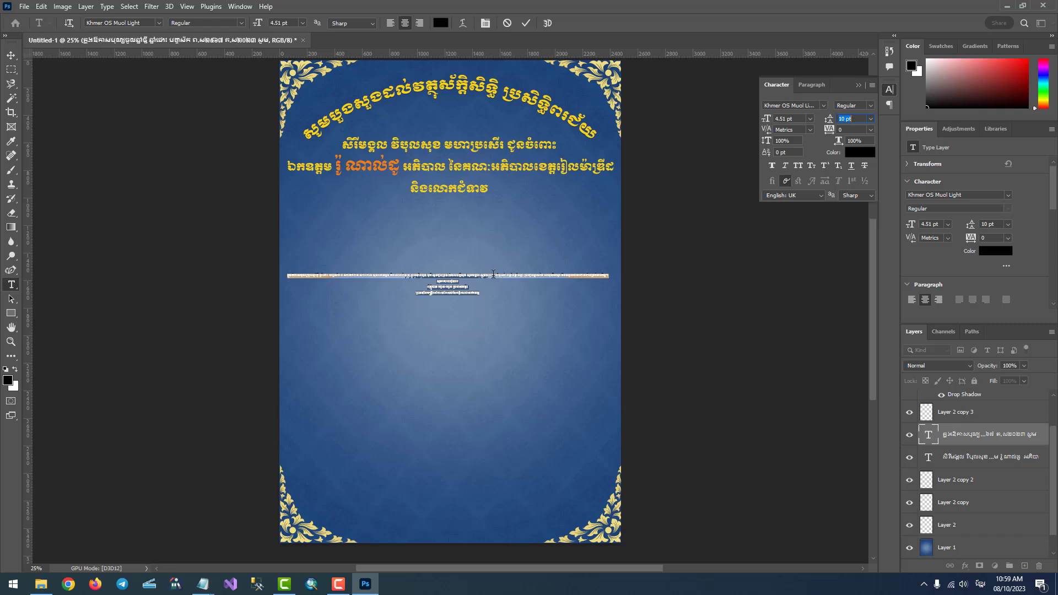
pyautogui.click(302, 23)
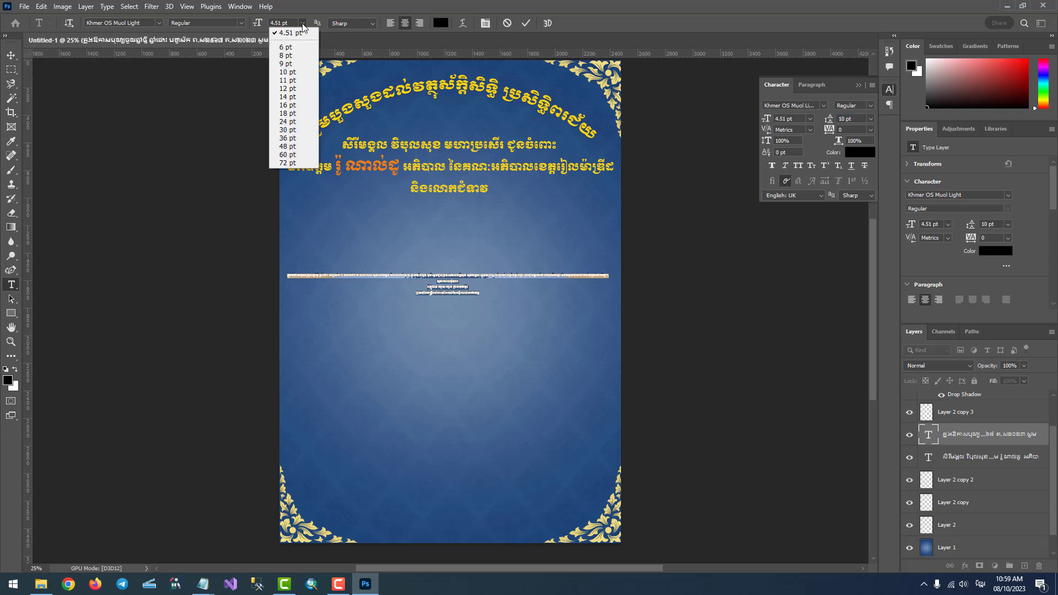
pyautogui.click(288, 130)
# Step: Widen the body paragraph's line spacing to 42 pt and commit the edit
pyautogui.click(517, 275)
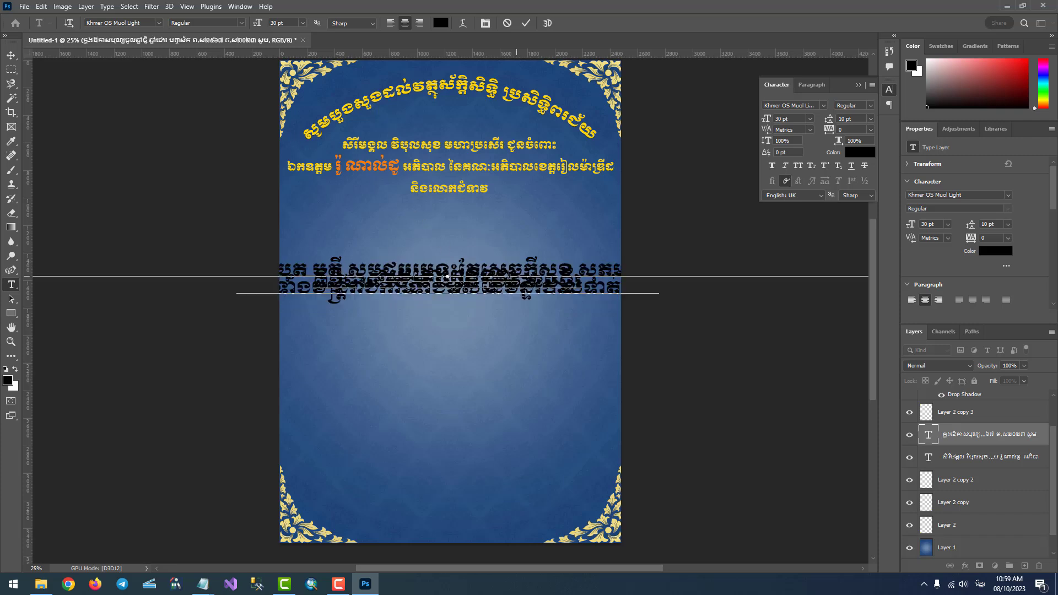
pyautogui.hotkey('ctrl', 'a')
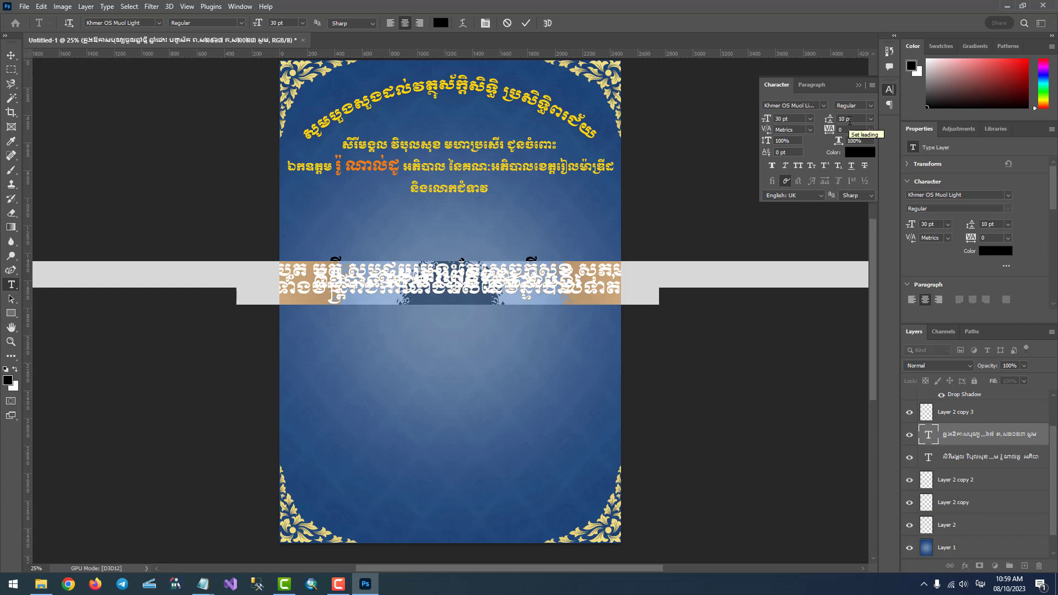
pyautogui.click(872, 119)
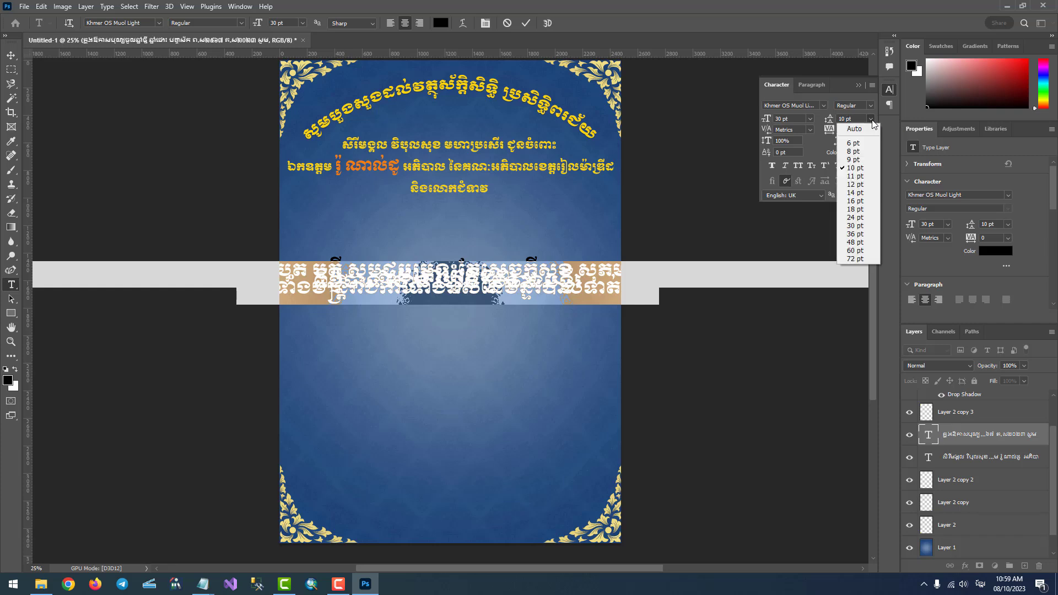
pyautogui.click(862, 218)
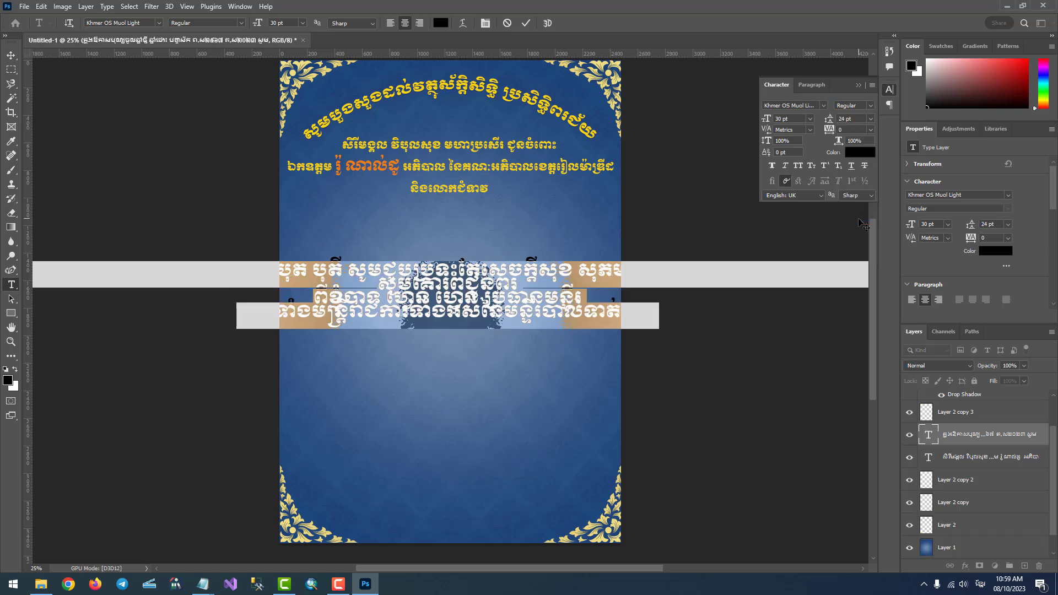
pyautogui.click(871, 120)
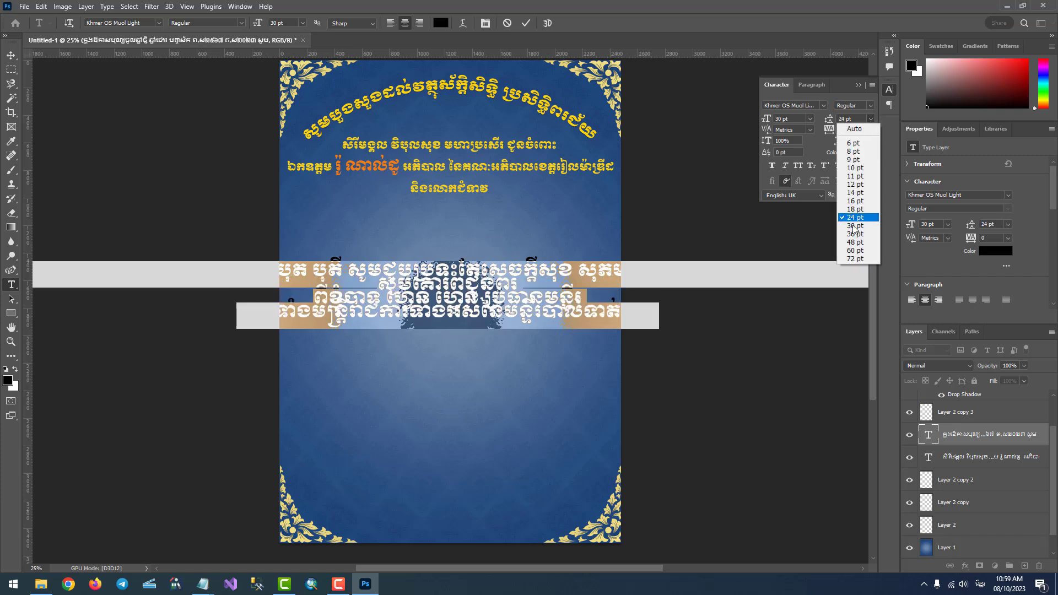
pyautogui.click(859, 234)
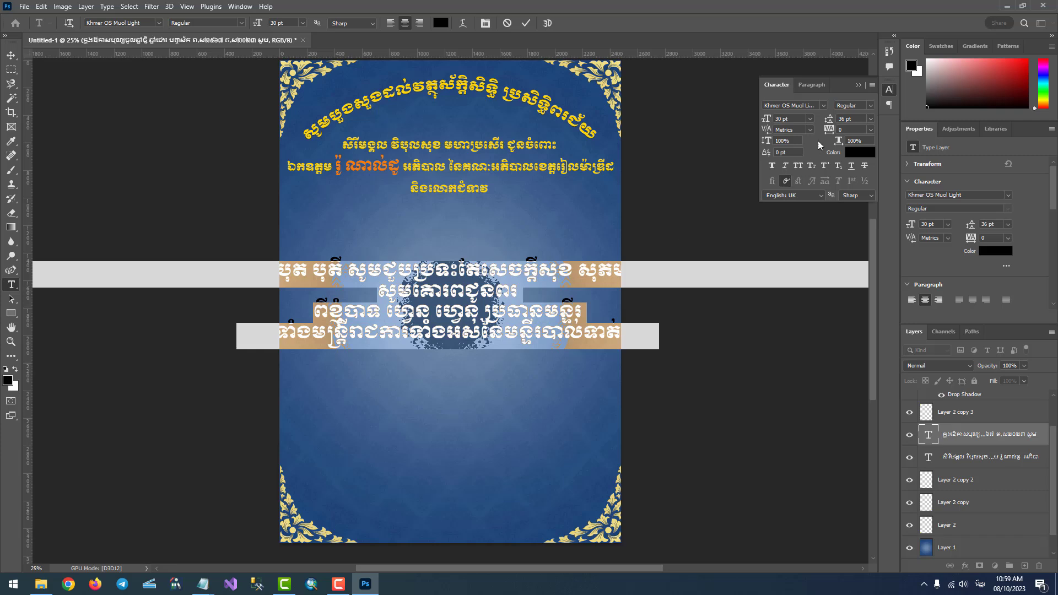
pyautogui.click(853, 120)
pyautogui.press('Up')
pyautogui.press('Up')
pyautogui.press('Up')
pyautogui.press('Up')
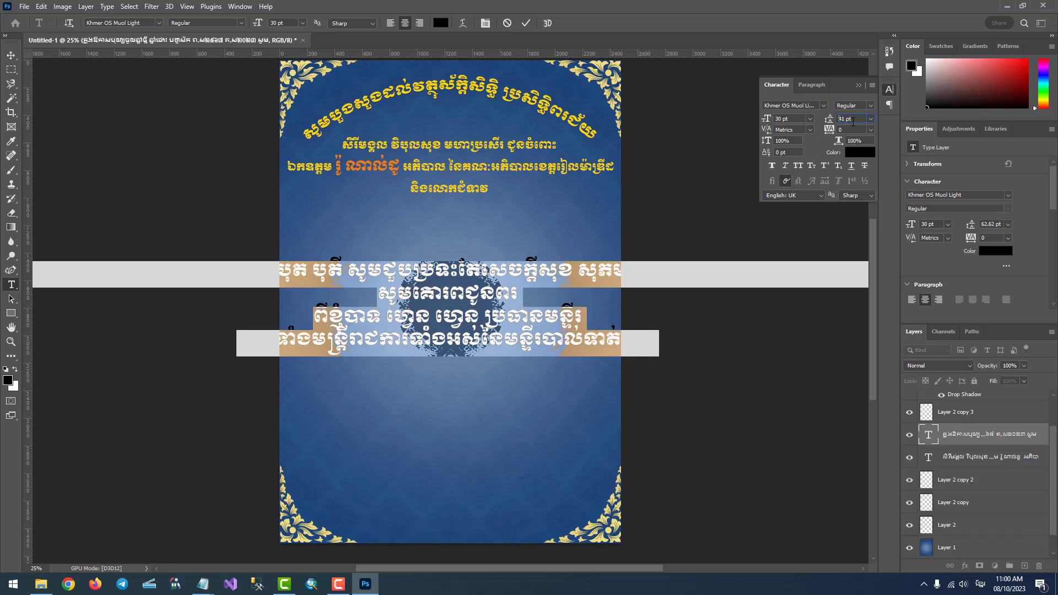
pyautogui.press('Up')
pyautogui.press('Up')
pyautogui.click(11, 56)
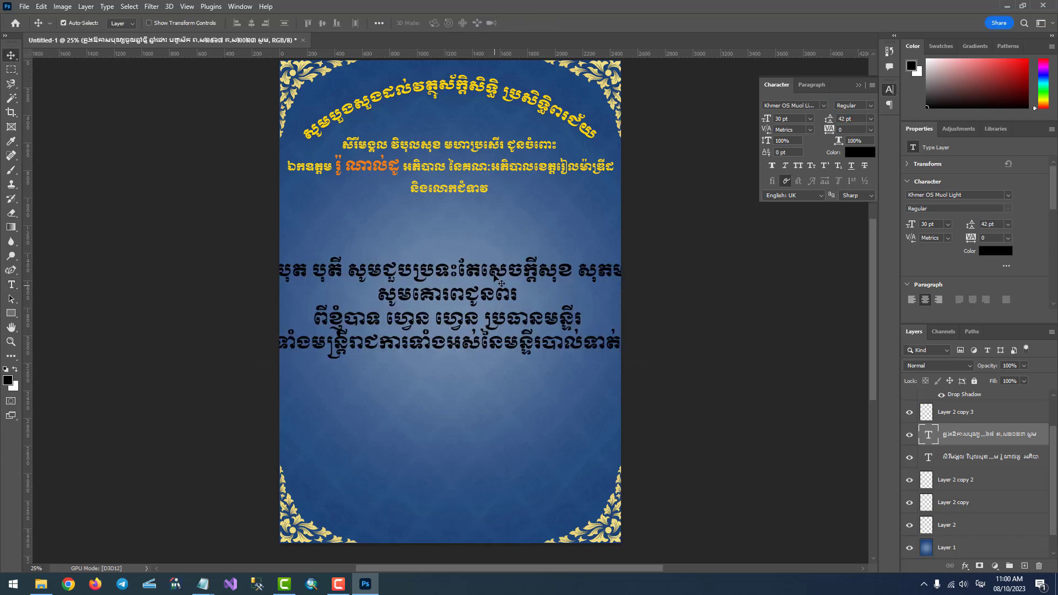
# Step: Add line breaks to the body paragraph and set all its text to 24 pt
pyautogui.press('t')
pyautogui.click(365, 270)
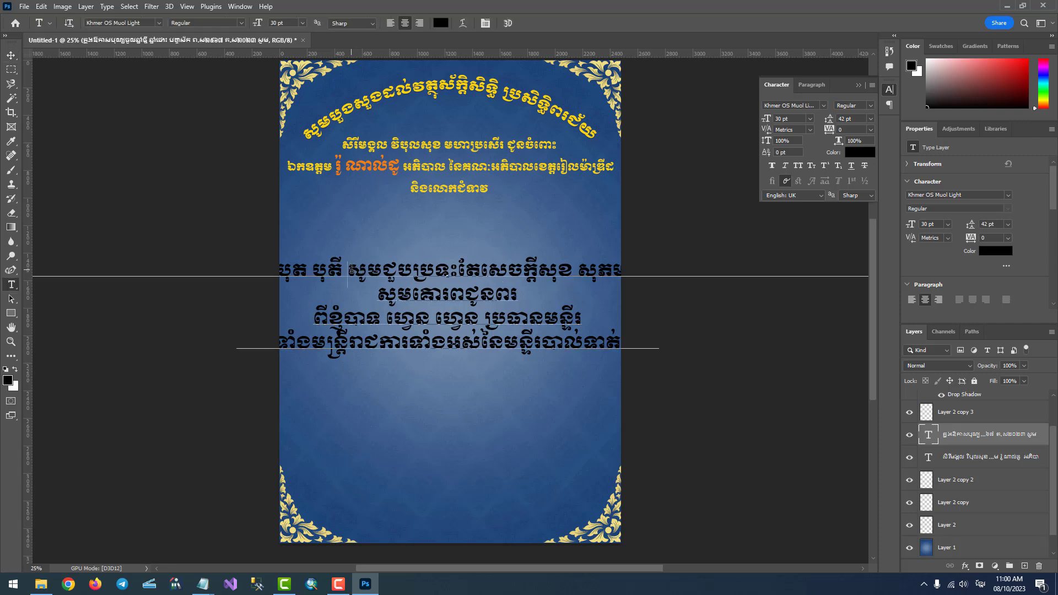
pyautogui.press('Return')
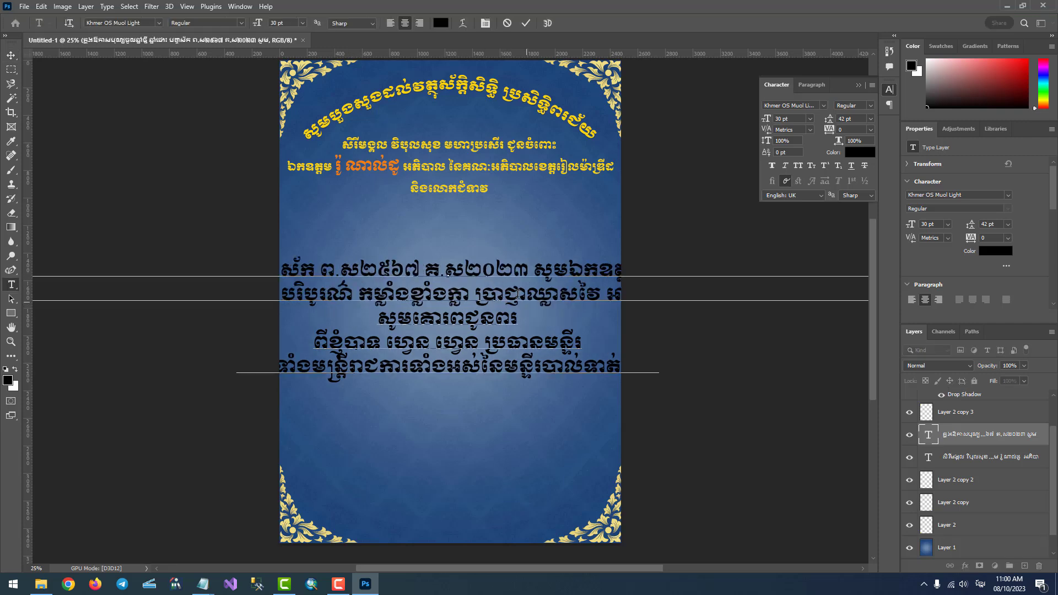
pyautogui.press('Return')
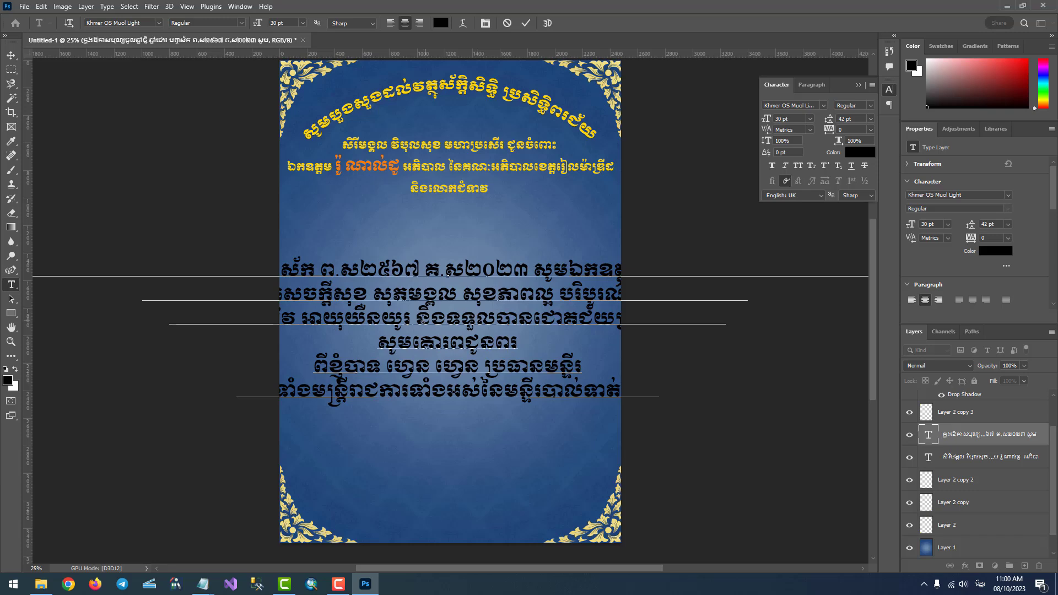
pyautogui.press('Return')
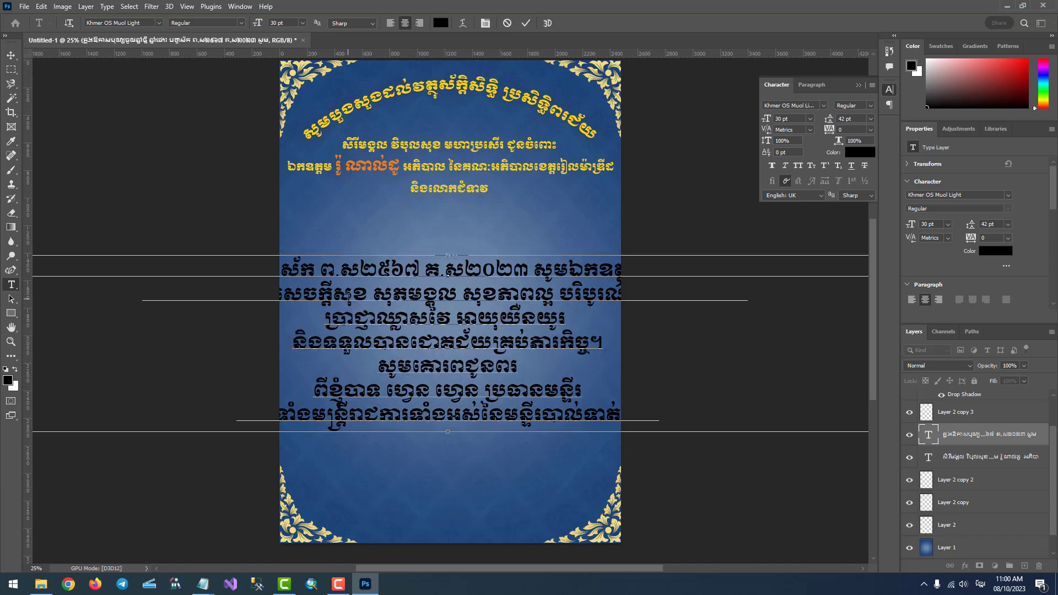
pyautogui.hotkey('ctrl', 'a')
pyautogui.click(302, 23)
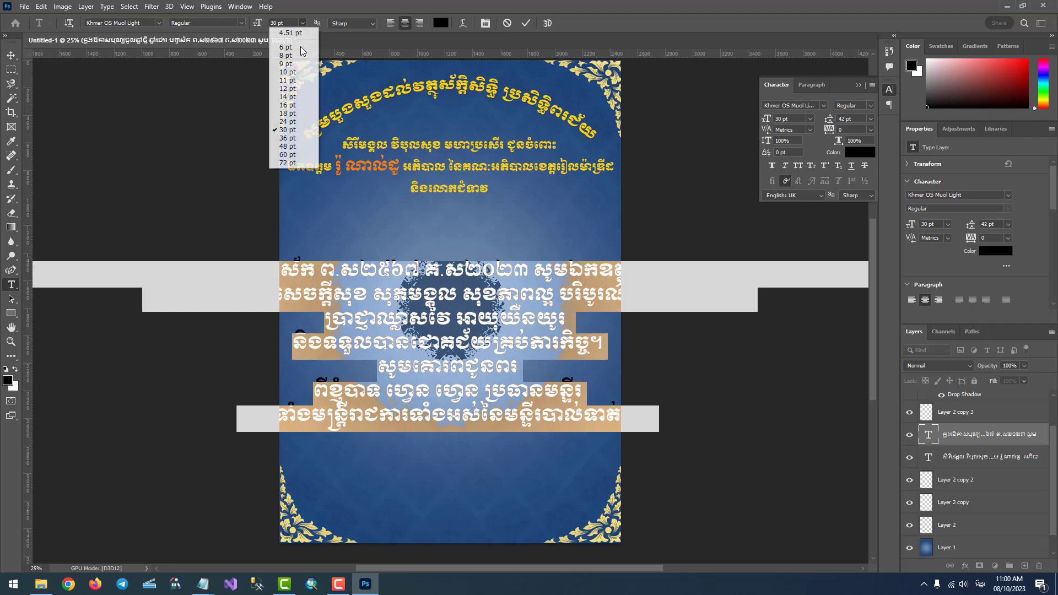
pyautogui.click(287, 121)
# Step: Put the opening phrase, សូម and កម្លាំងខ្លាំងក្លា on new lines, then join the following line up
pyautogui.press('Left')
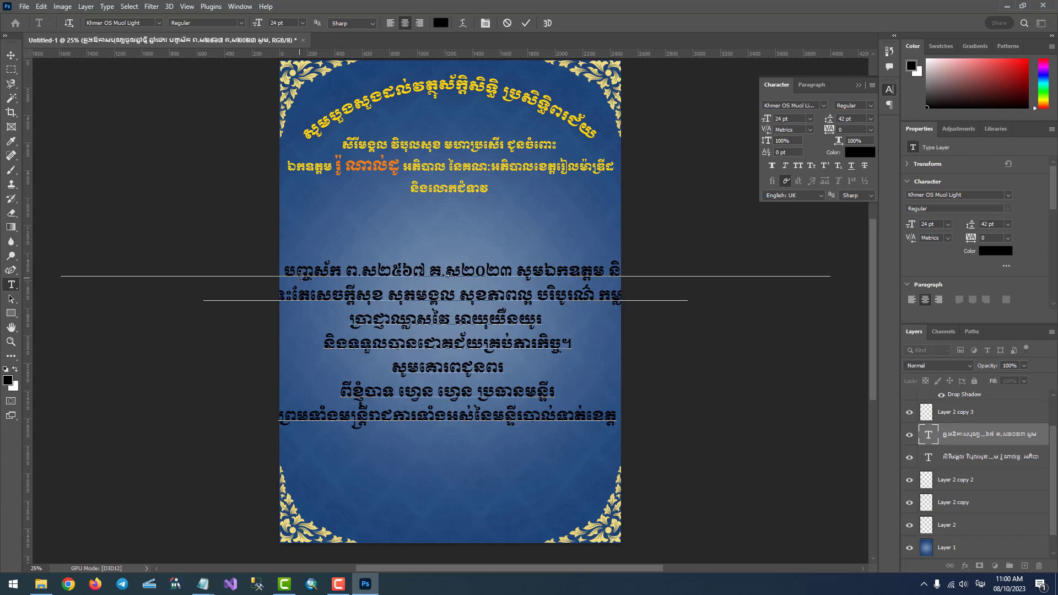
pyautogui.press('Return')
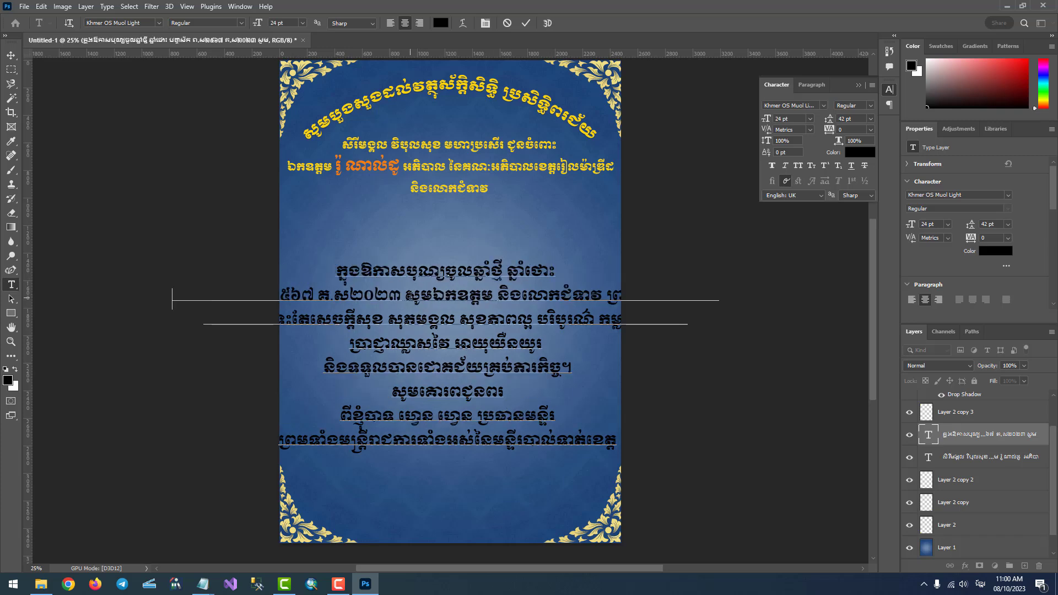
pyautogui.click(411, 296)
pyautogui.press('Return')
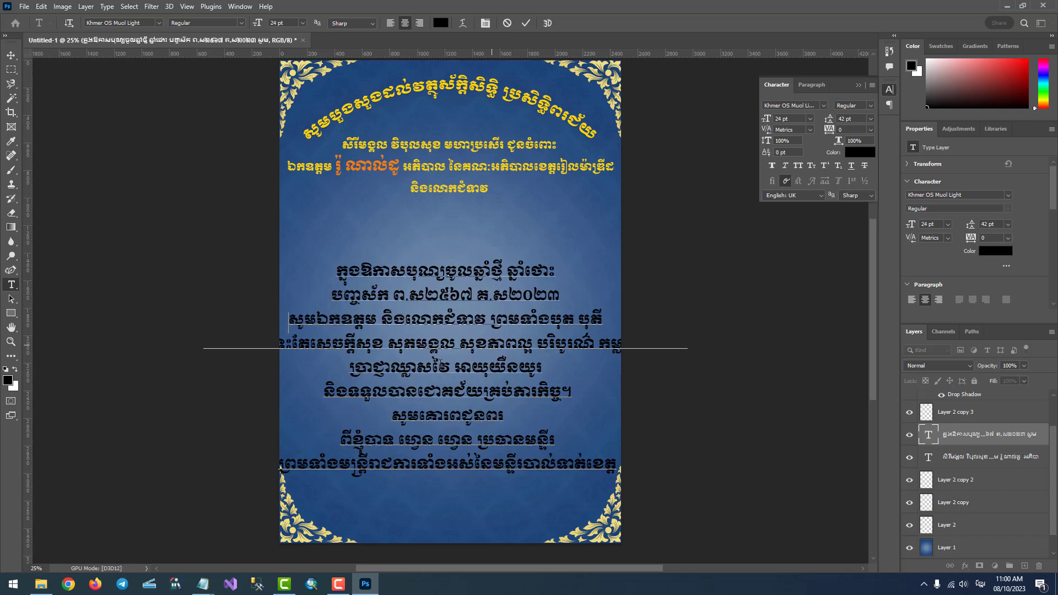
pyautogui.click(599, 346)
pyautogui.press('Return')
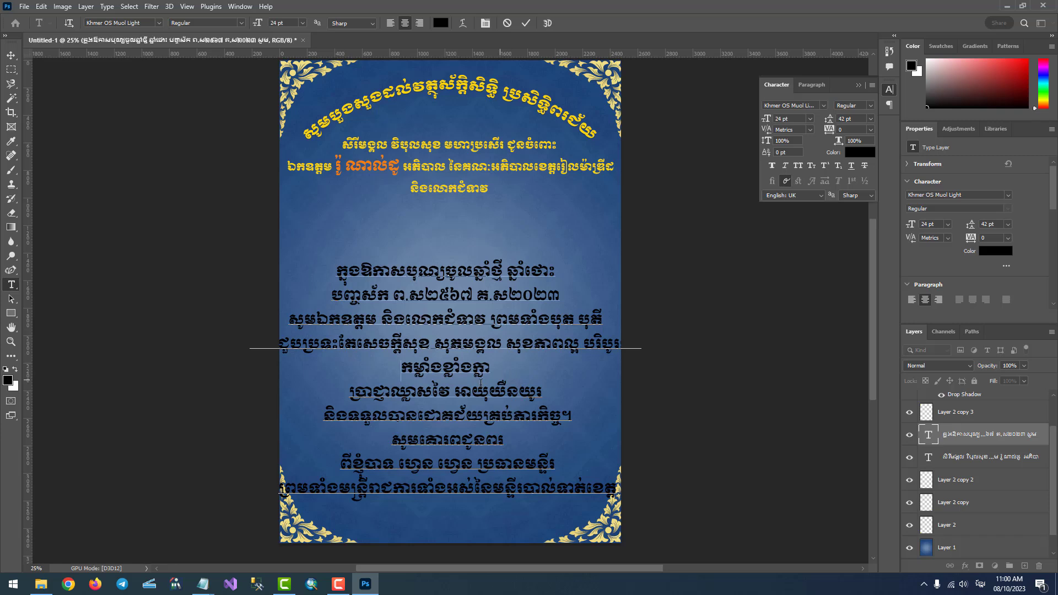
pyautogui.click(351, 388)
pyautogui.press('BackSpace')
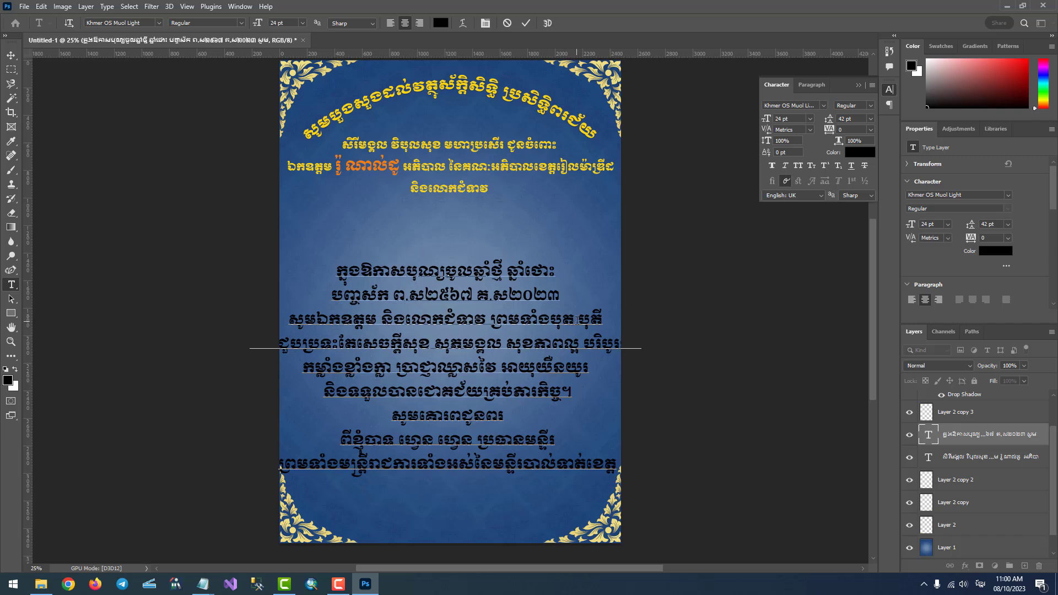
# Step: Retype the misspelled word on the third line, adding បុត្រ, and commit the text
pyautogui.click(561, 324)
pyautogui.write('្រាត')
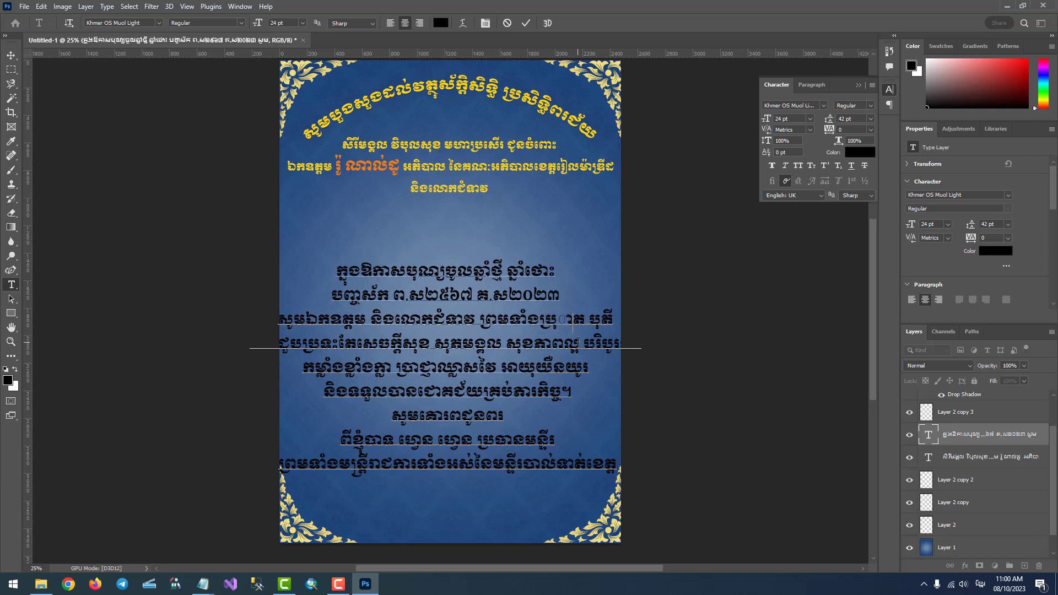
pyautogui.press('BackSpace')
pyautogui.press('BackSpace')
pyautogui.press('BackSpace')
pyautogui.press('BackSpace')
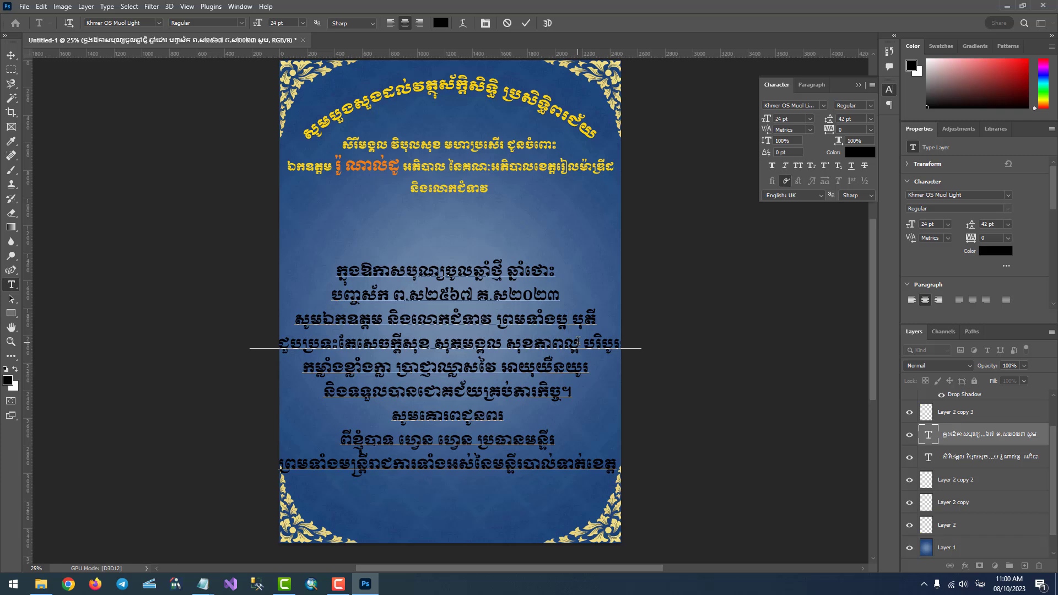
pyautogui.write('ុត')
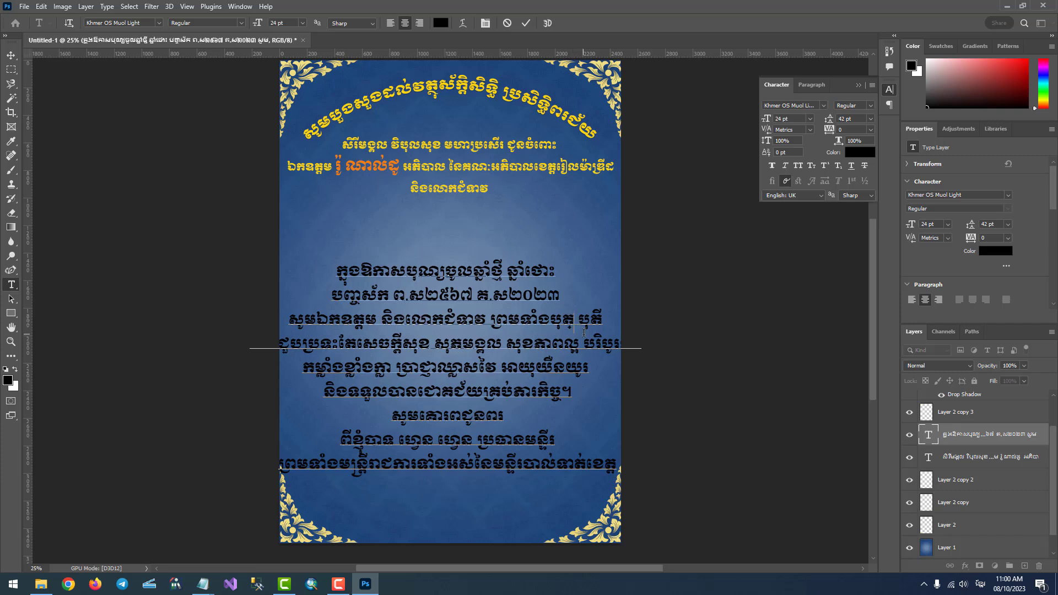
pyautogui.write('្រា')
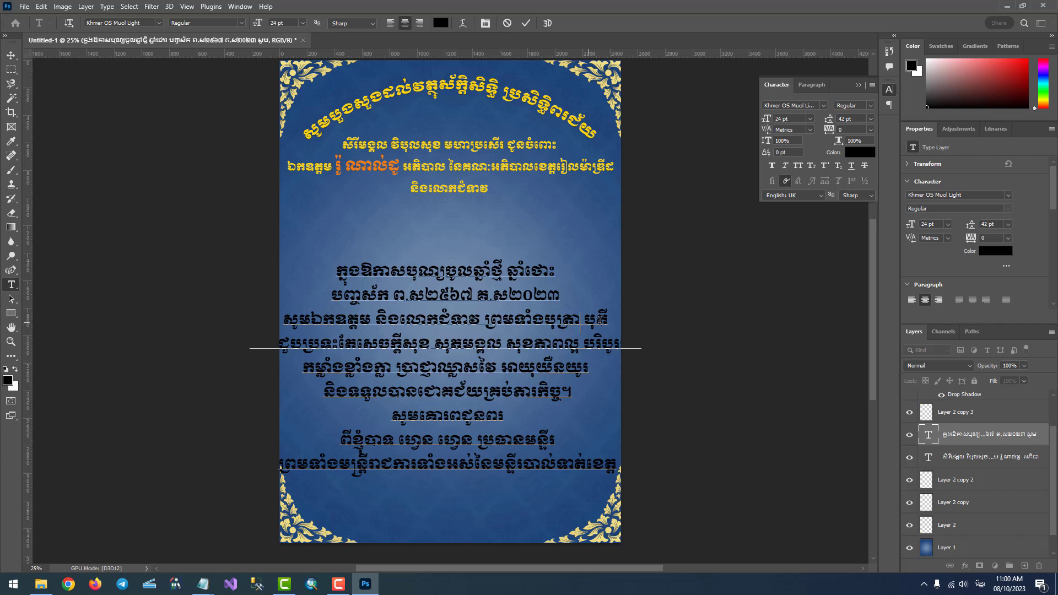
pyautogui.write(' បុត្រ')
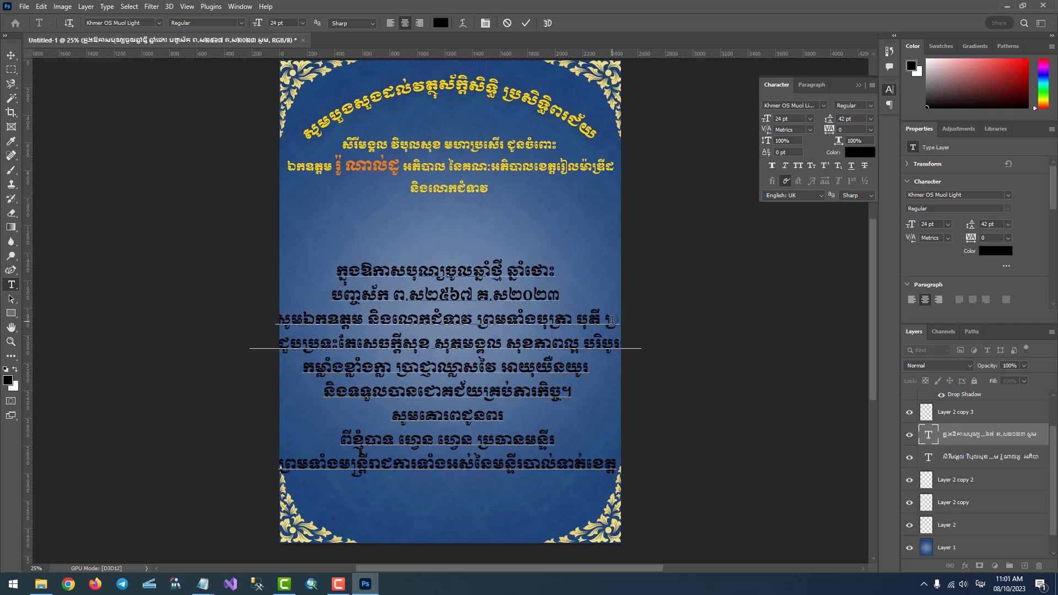
pyautogui.press('BackSpace')
pyautogui.press('BackSpace')
pyautogui.press('BackSpace')
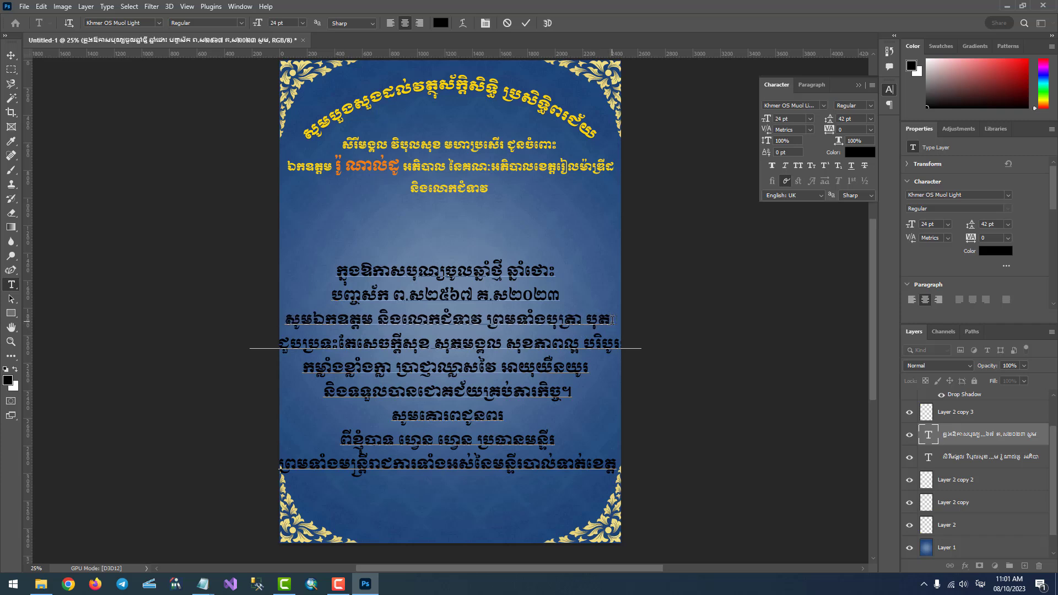
pyautogui.write('្រី')
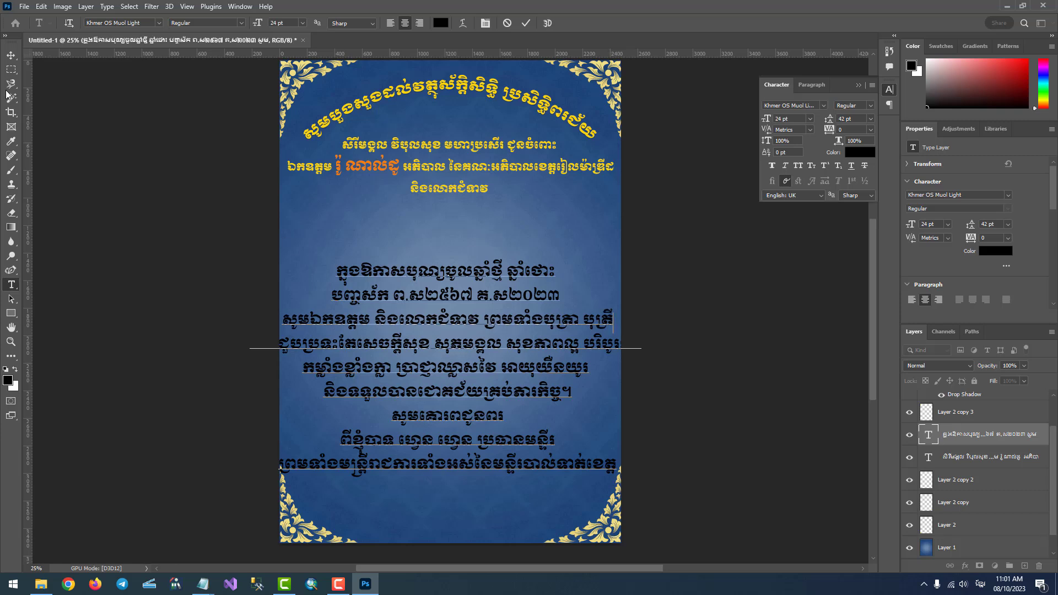
pyautogui.click(10, 55)
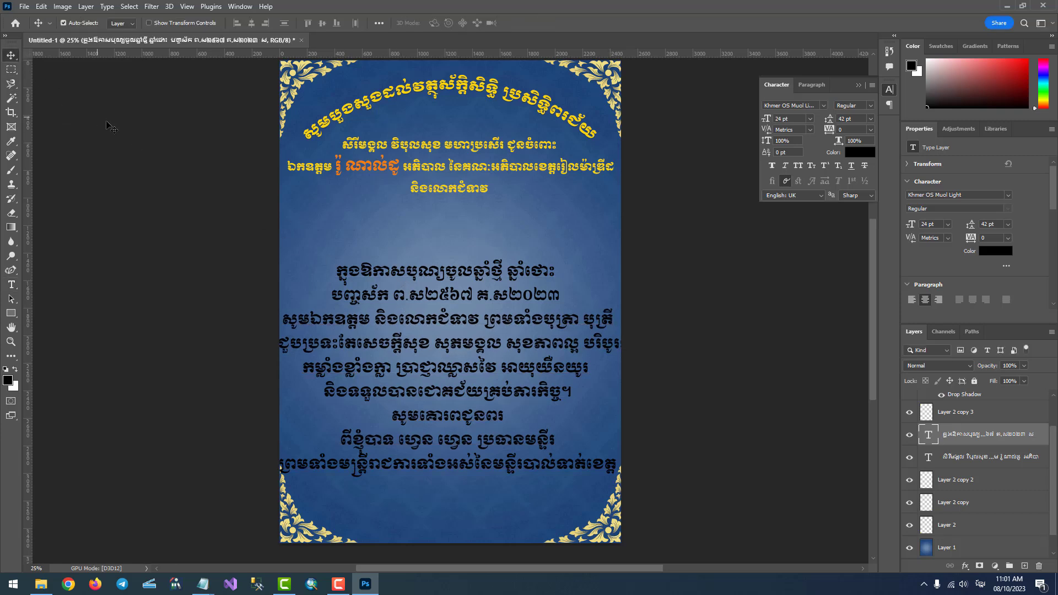
# Step: Scale the body text block down to about 84%
pyautogui.hotkey('ctrl', 't')
pyautogui.moveTo(644, 477); pyautogui.dragTo(614, 459)
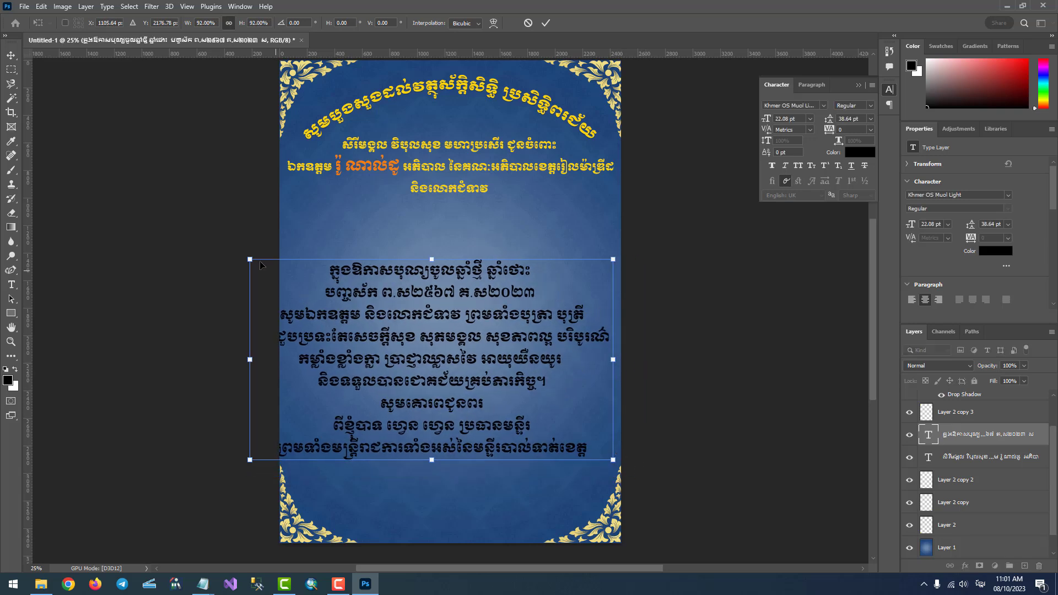
pyautogui.moveTo(250, 260); pyautogui.dragTo(295, 287)
pyautogui.press('Return')
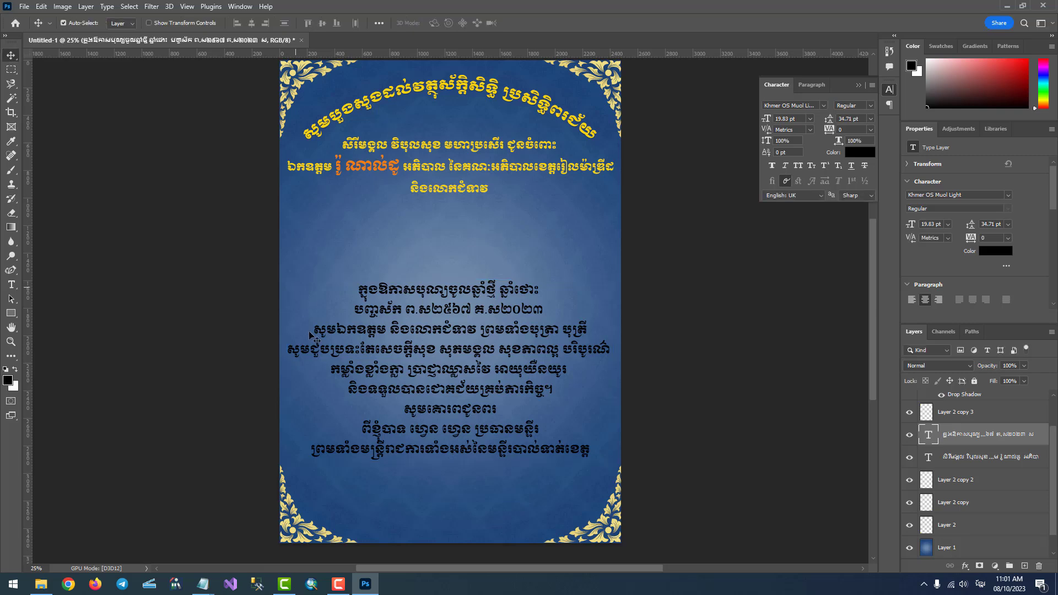
# Step: Insert a blank line before the closing lines and move the text block lower
pyautogui.doubleClick(459, 435)
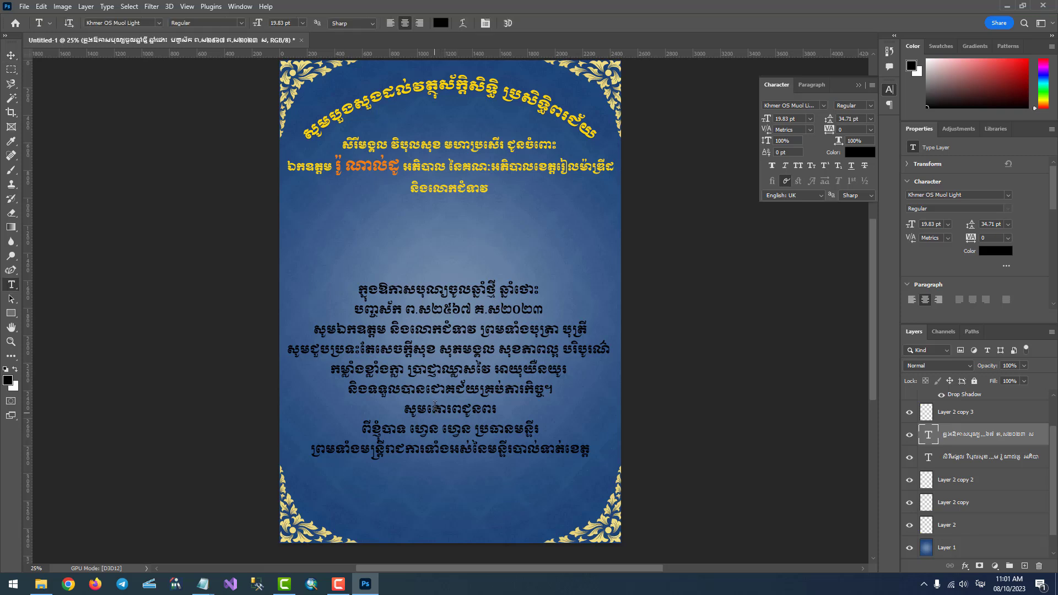
pyautogui.click(409, 410)
pyautogui.press('Return')
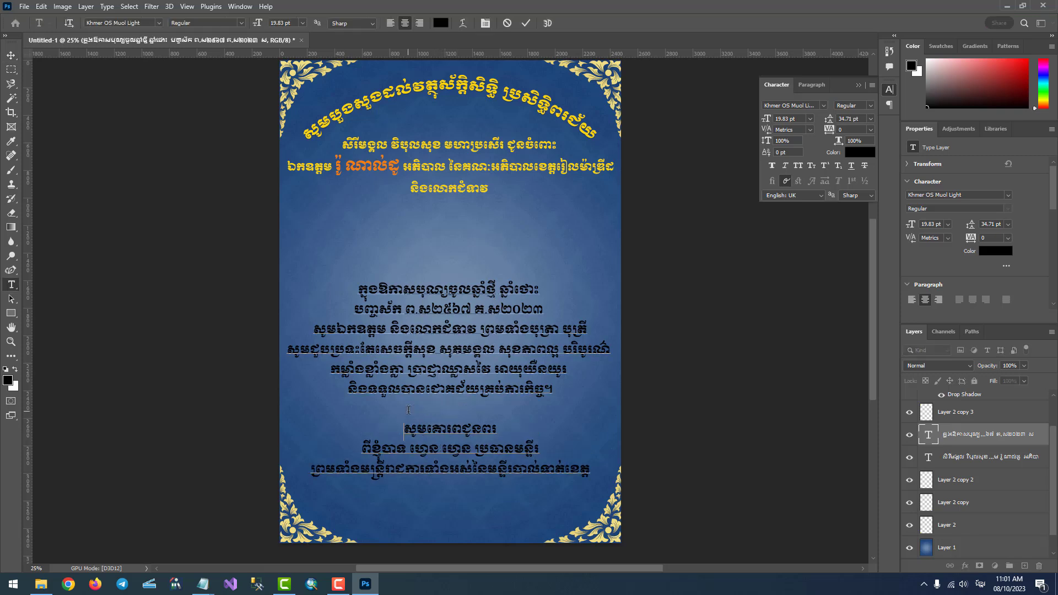
pyautogui.press('Return')
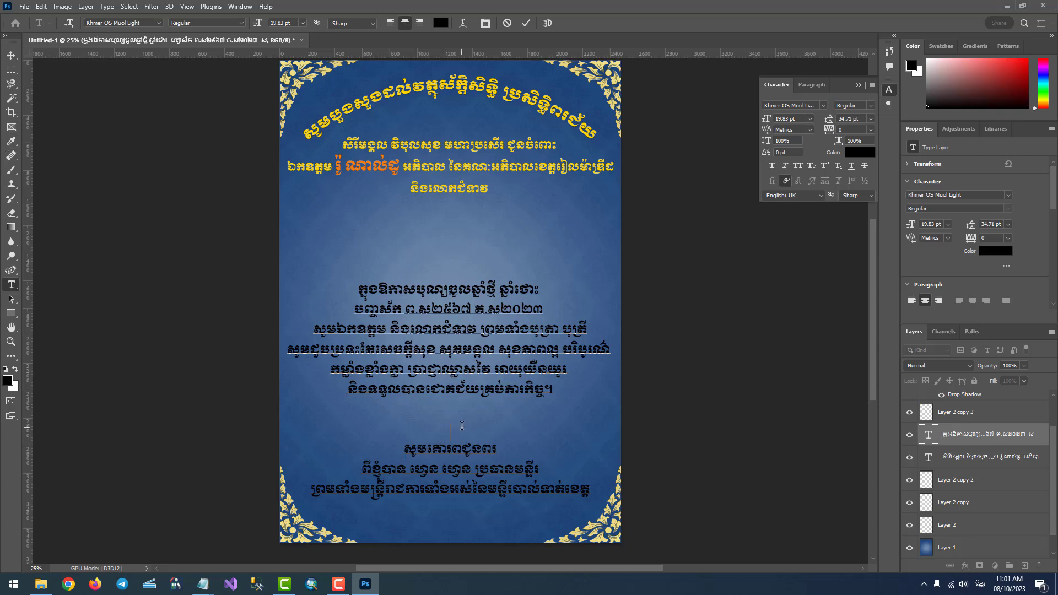
pyautogui.press('BackSpace')
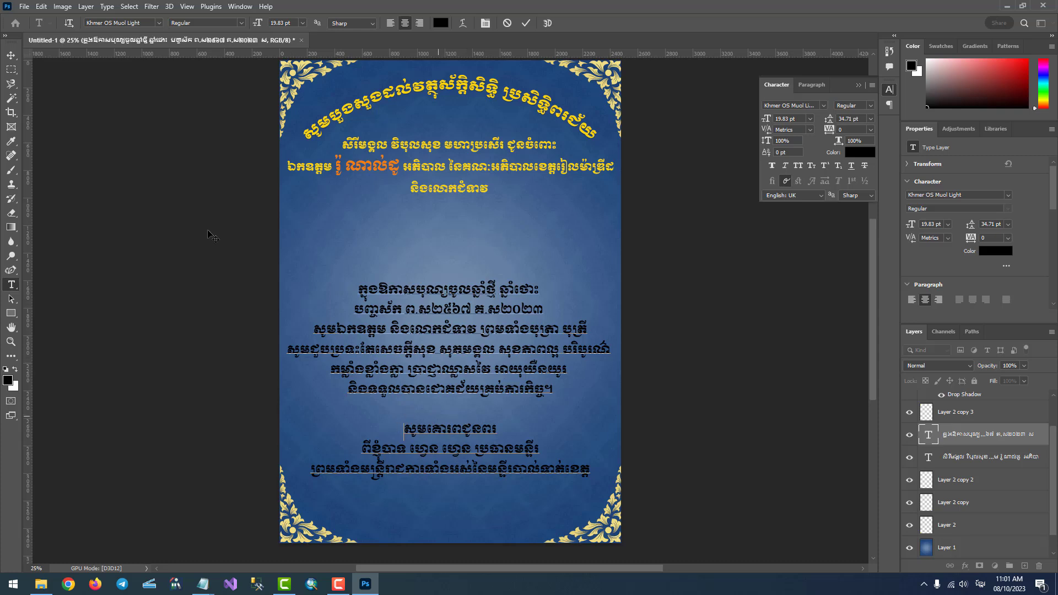
pyautogui.click(10, 55)
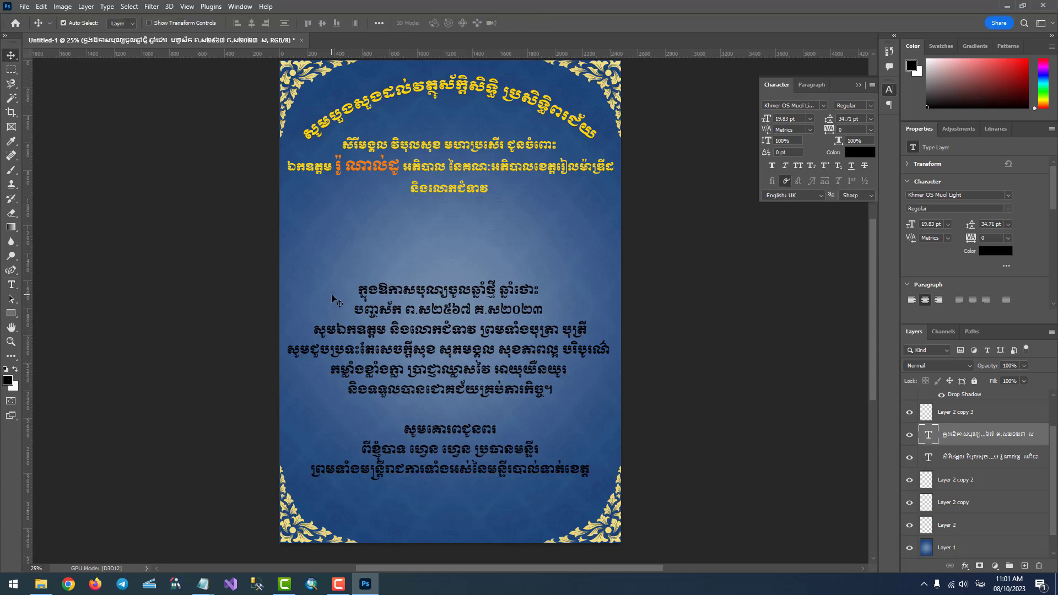
pyautogui.moveTo(436, 337); pyautogui.dragTo(433, 370)
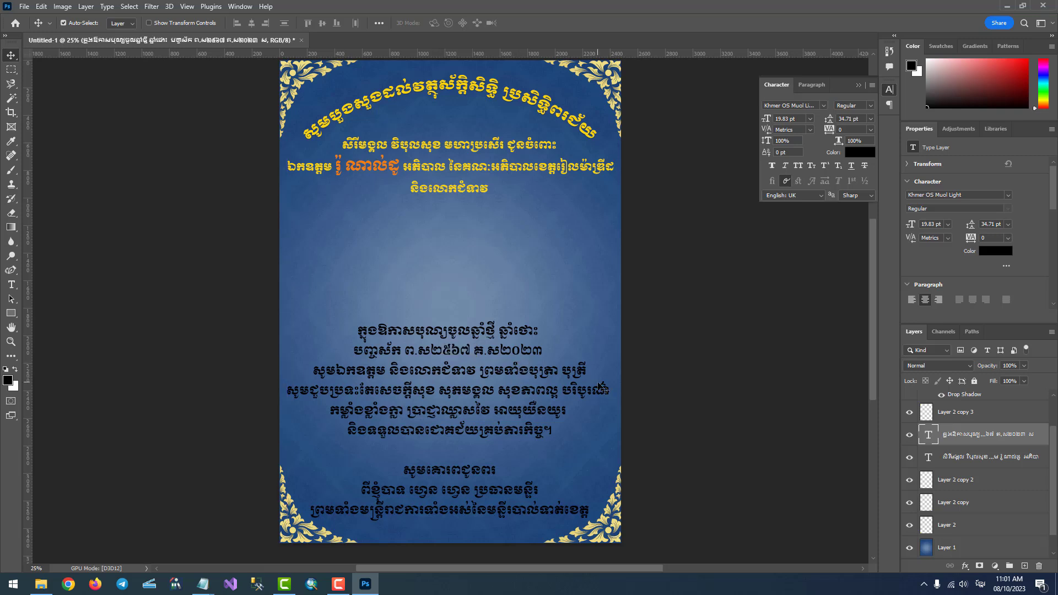
# Step: Change all nine lines of body text to colour fcd604, copied from Notepad
pyautogui.doubleClick(469, 380)
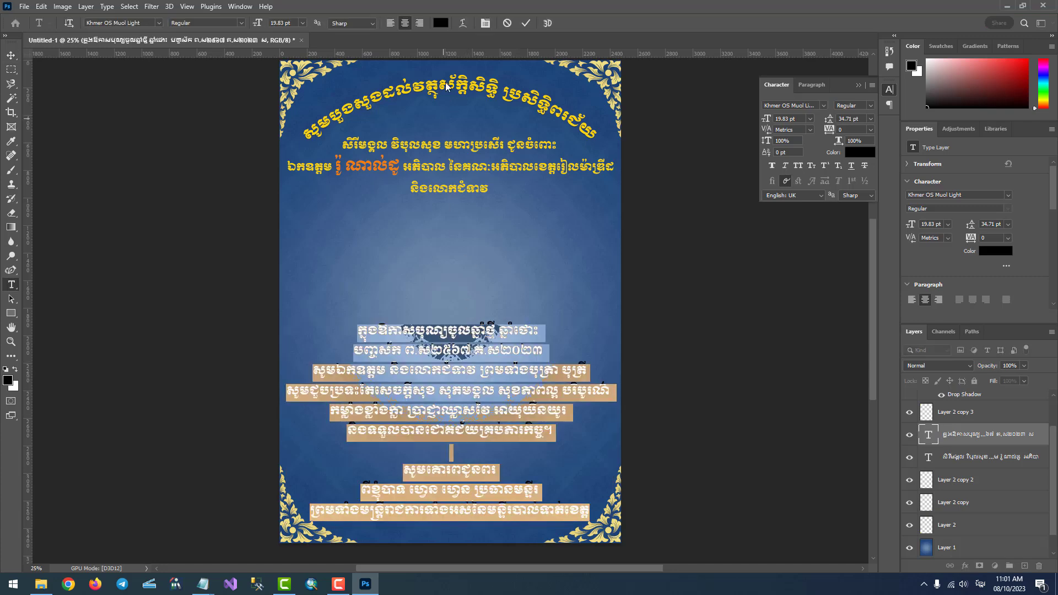
pyautogui.click(441, 23)
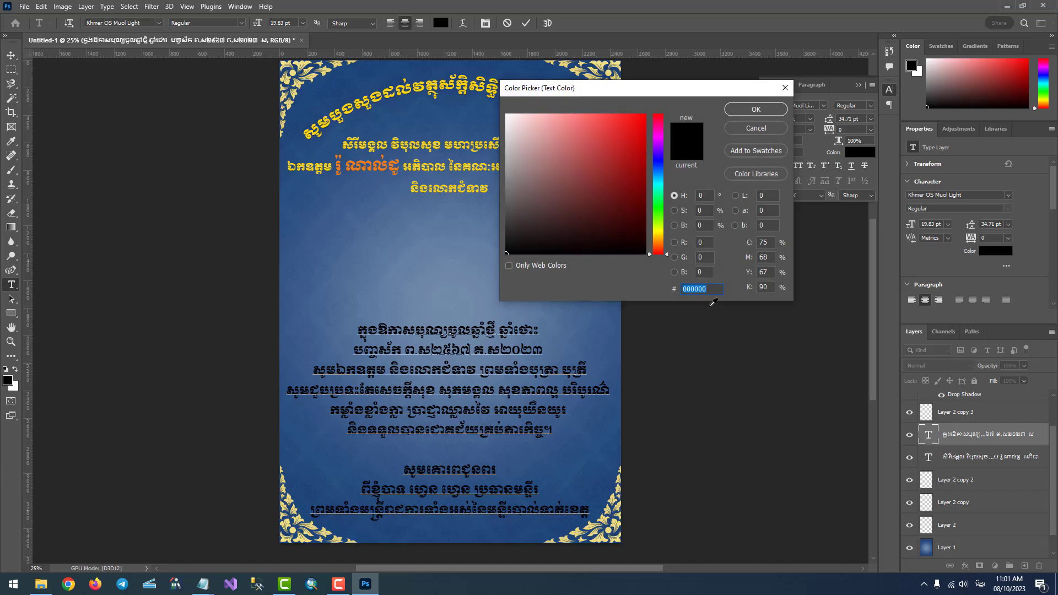
pyautogui.moveTo(202, 584)
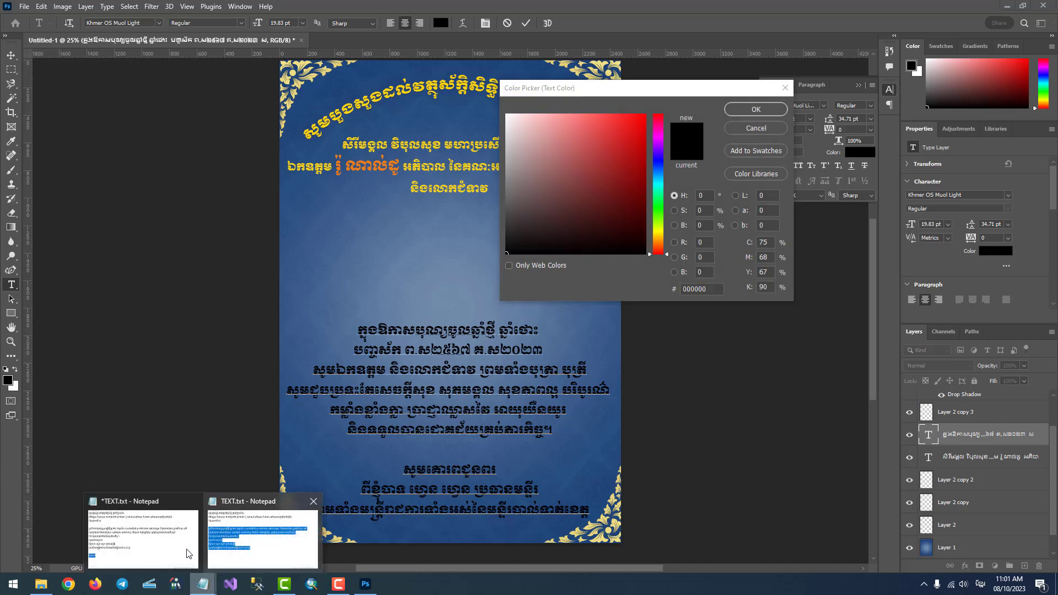
pyautogui.click(138, 534)
pyautogui.rightClick(47, 451)
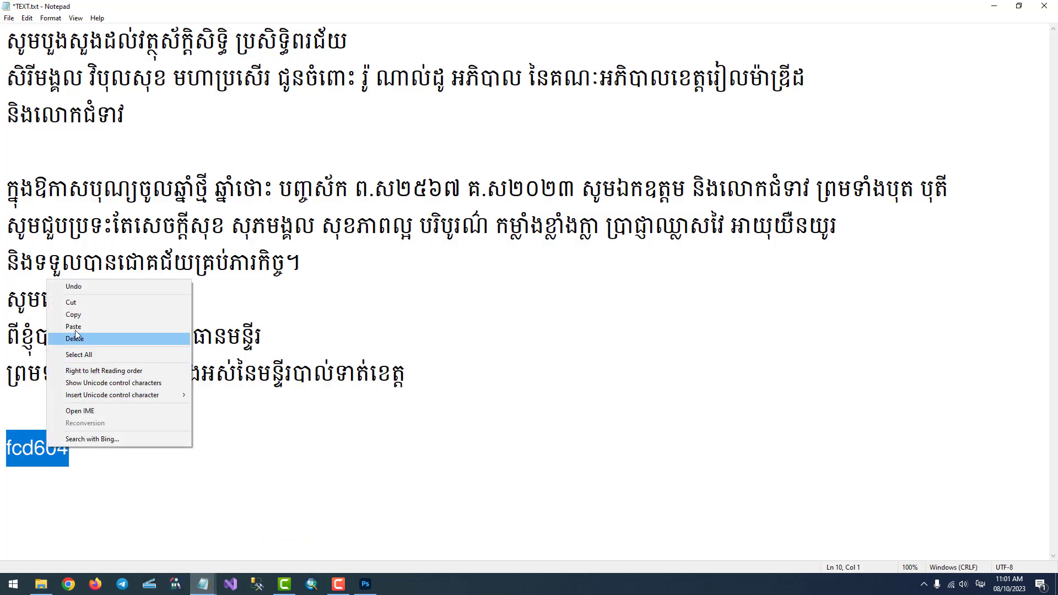
pyautogui.click(78, 315)
pyautogui.click(365, 583)
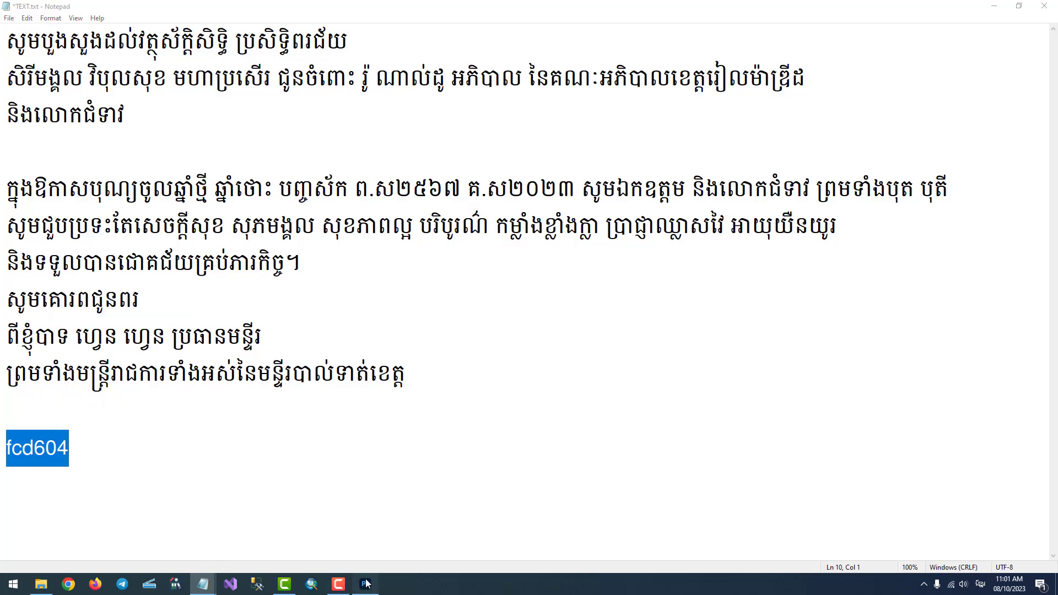
pyautogui.moveTo(713, 289); pyautogui.dragTo(660, 284)
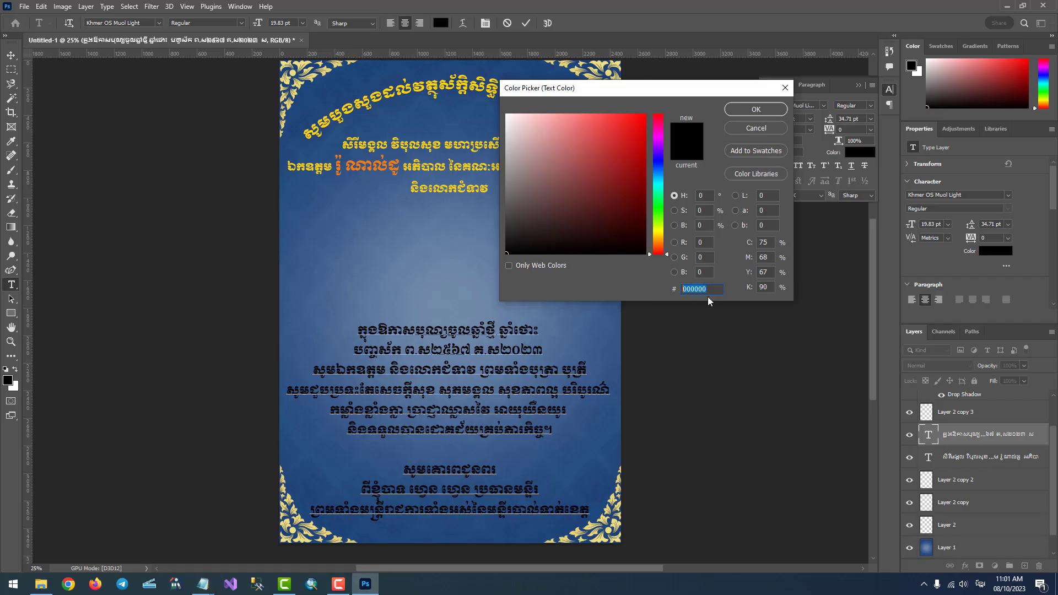
pyautogui.hotkey('ctrl', 'v')
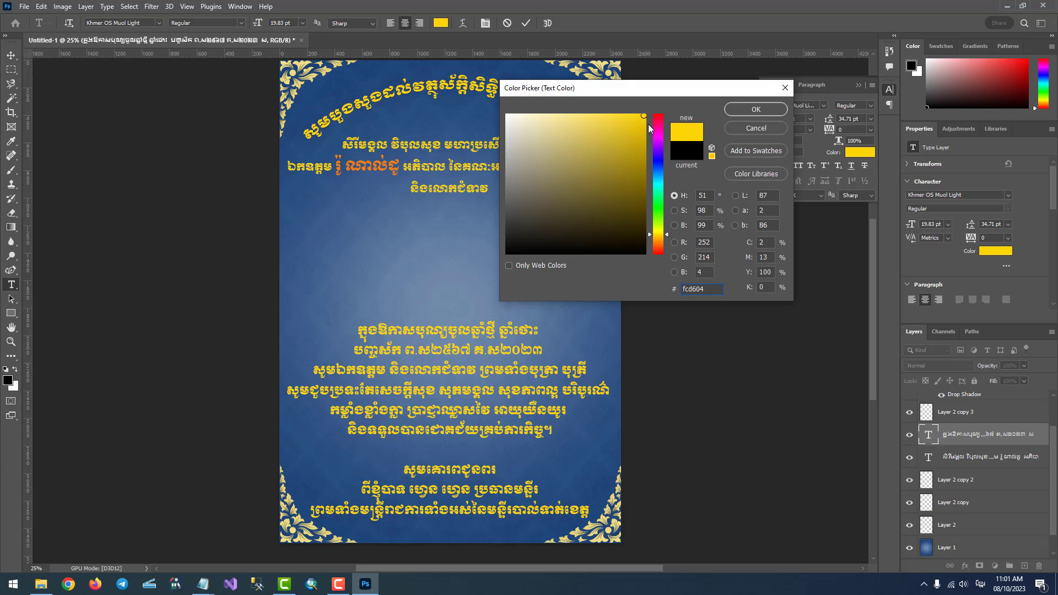
pyautogui.click(755, 109)
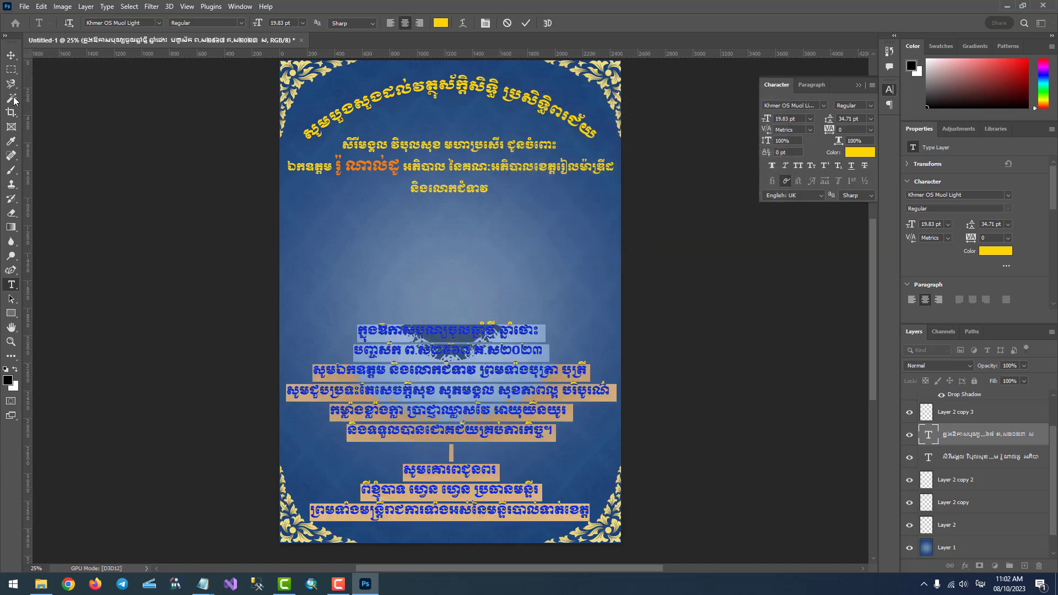
pyautogui.click(11, 55)
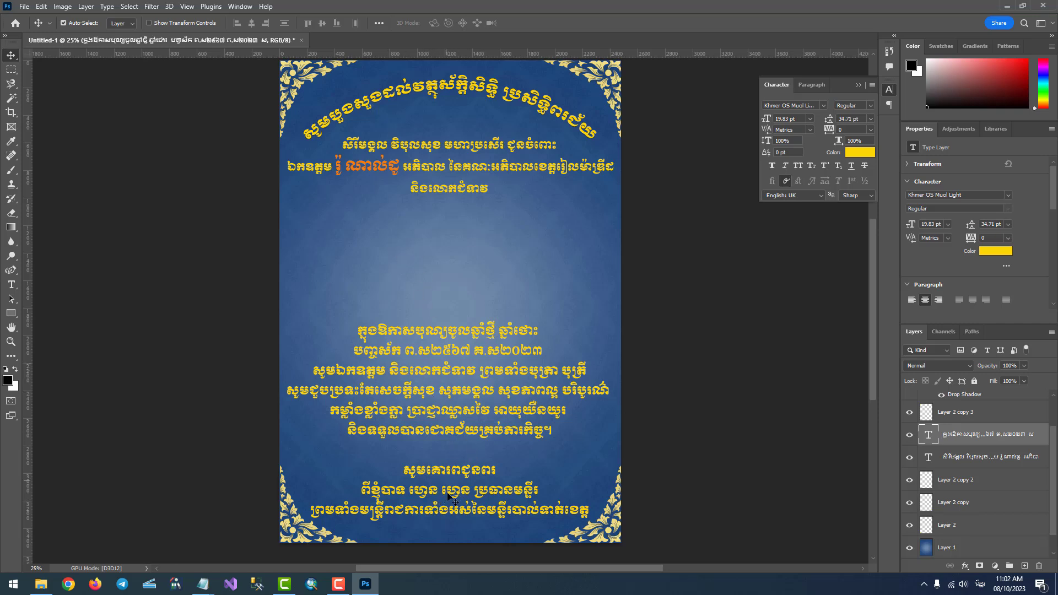
# Step: Colour the two-word name on the sign-off line white (ffffff)
pyautogui.press('t')
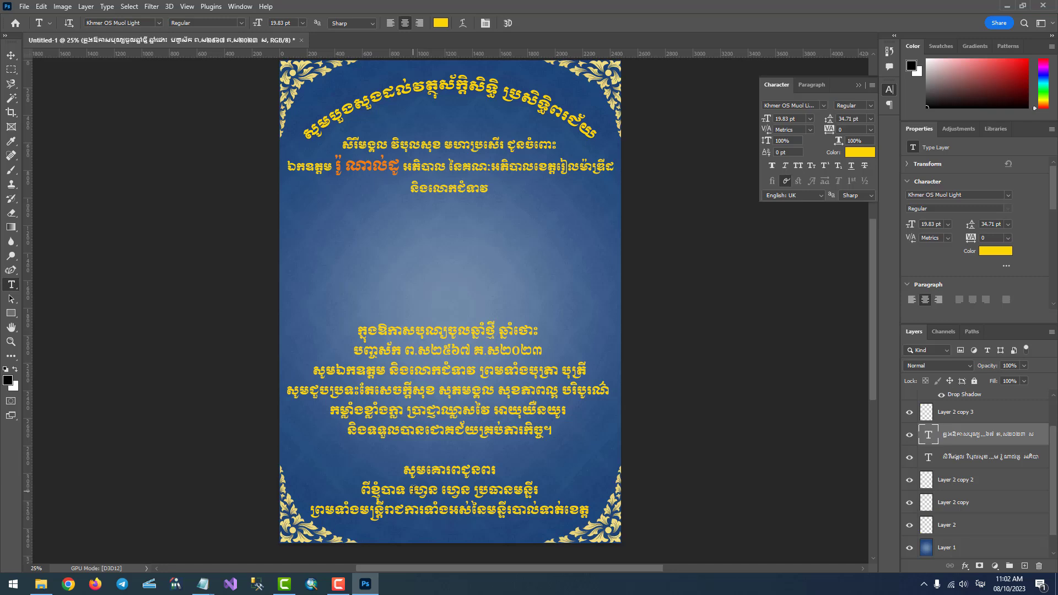
pyautogui.moveTo(409, 490); pyautogui.dragTo(471, 490)
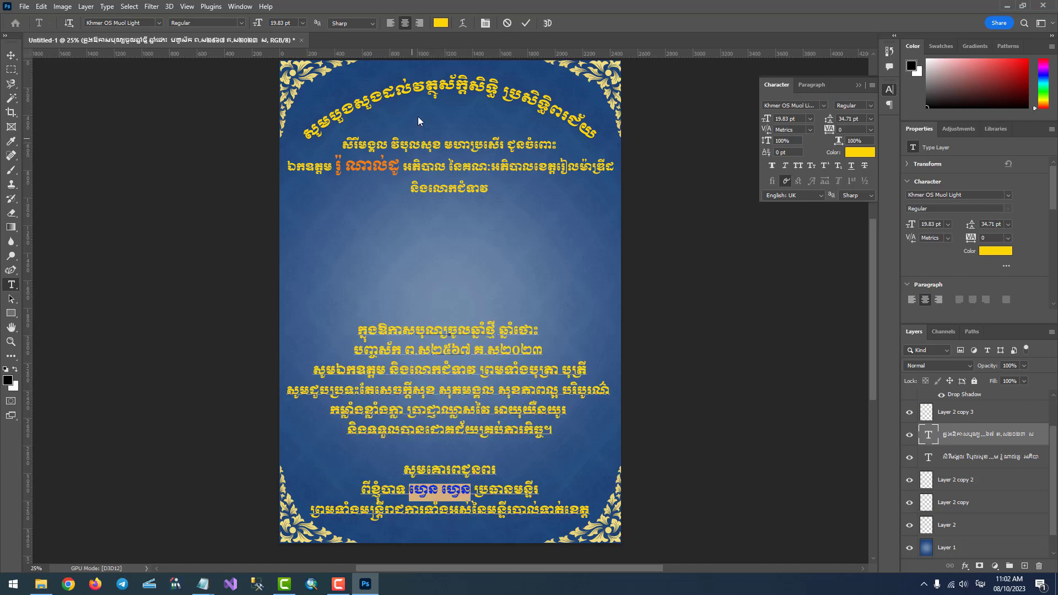
pyautogui.click(441, 23)
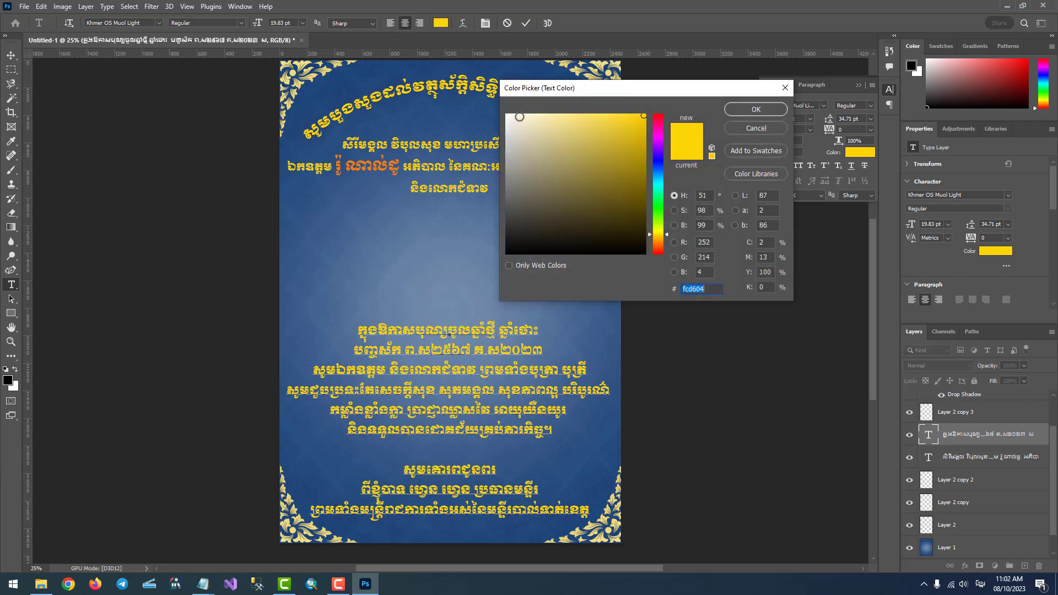
pyautogui.click(659, 244)
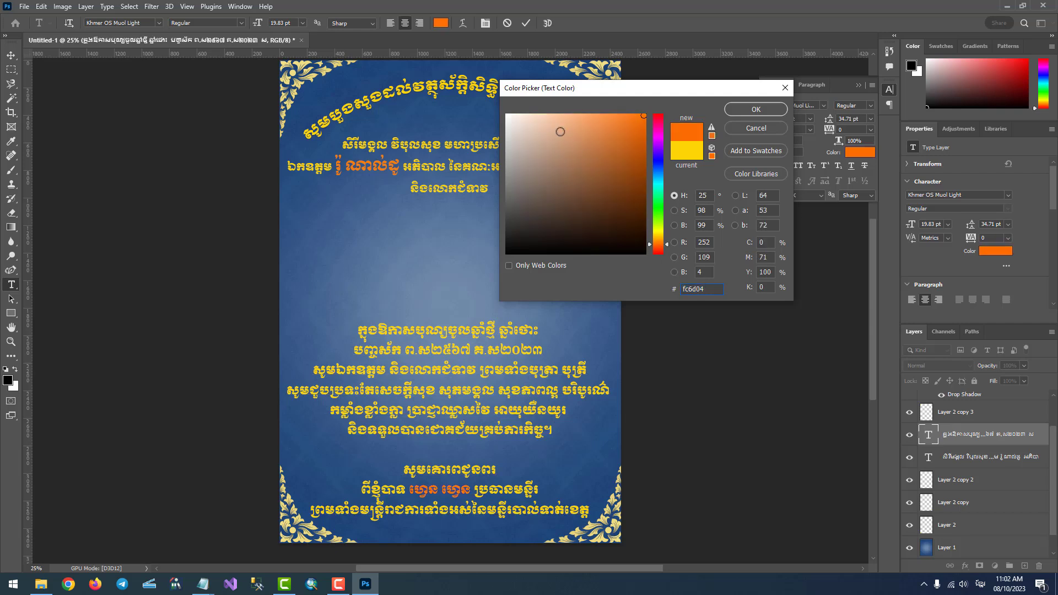
pyautogui.click(555, 120)
pyautogui.click(510, 117)
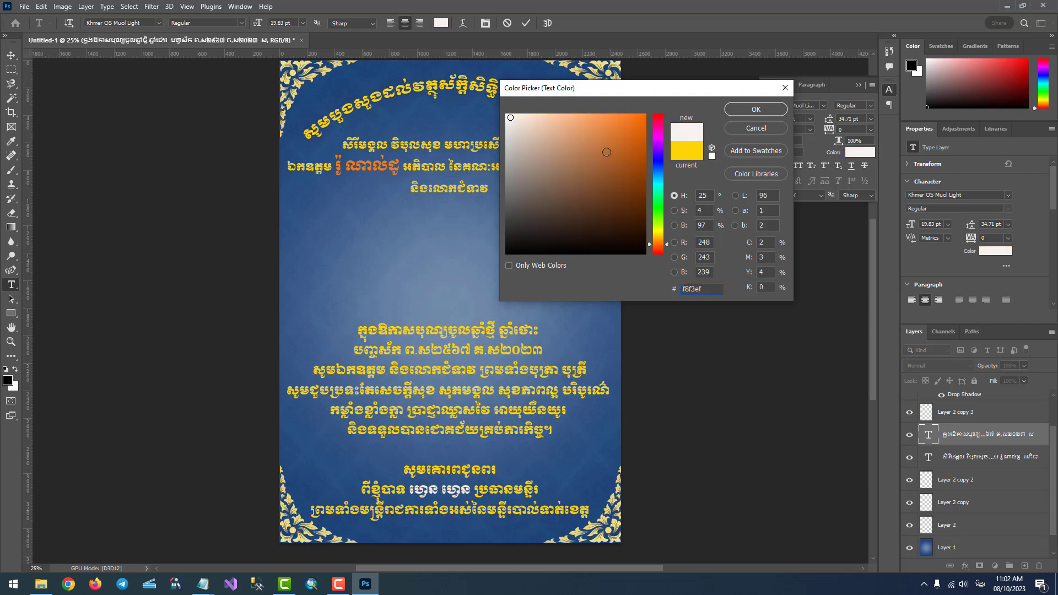
pyautogui.write('ffffff')
pyautogui.click(756, 109)
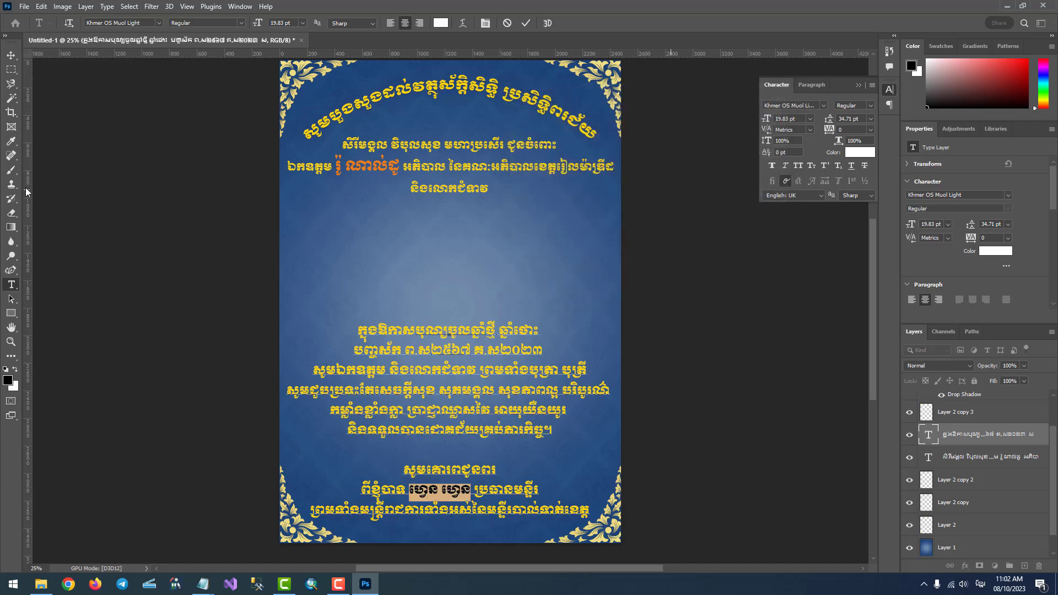
pyautogui.click(11, 56)
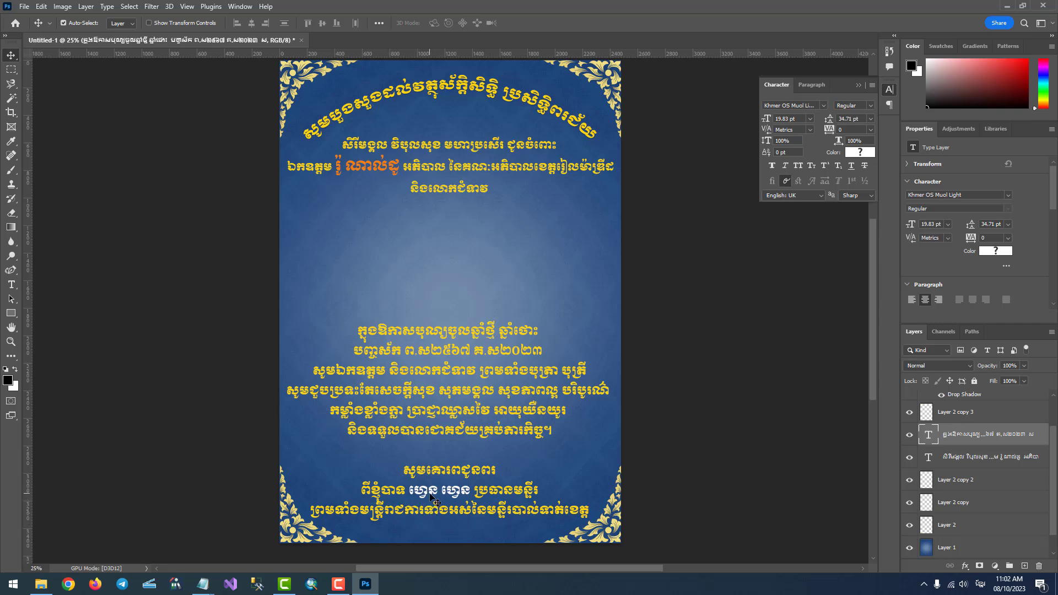
# Step: Set the bottom three lines to 39 pt leading and nudge the text block up
pyautogui.press('t')
pyautogui.click(399, 474)
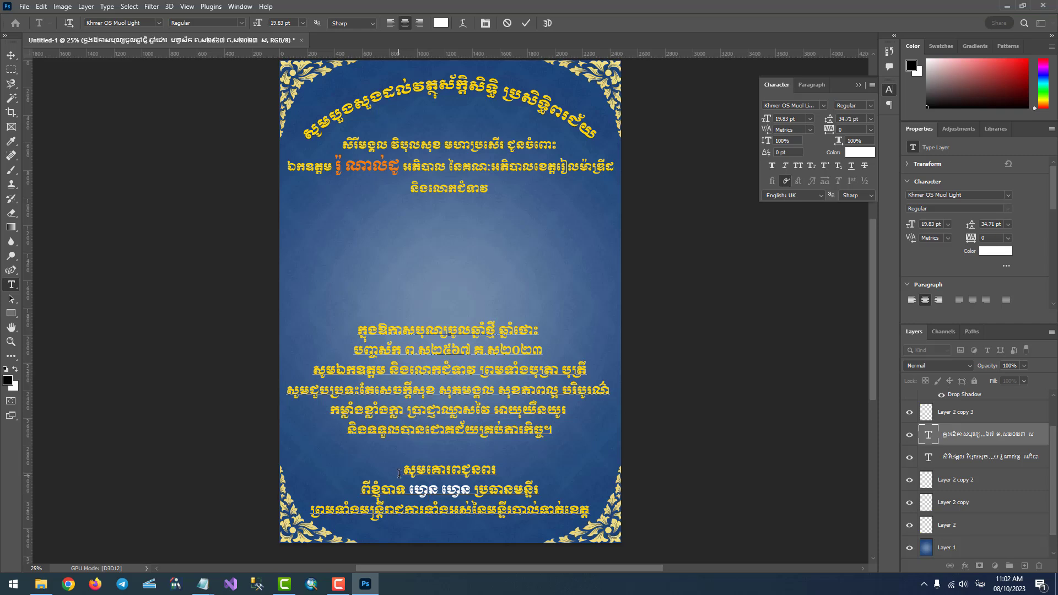
pyautogui.moveTo(400, 471); pyautogui.dragTo(589, 518)
pyautogui.write('35')
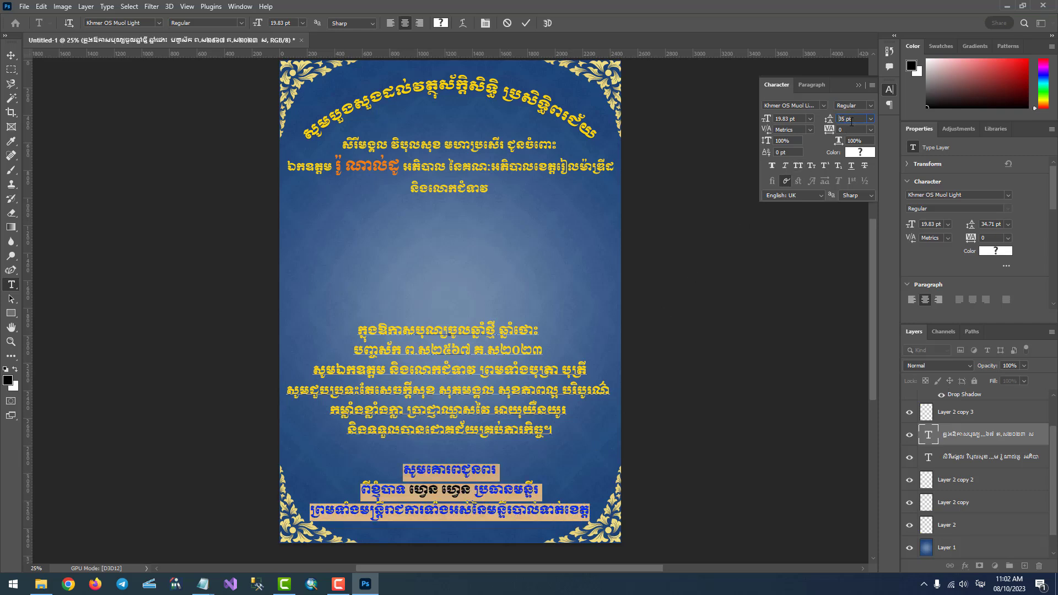
pyautogui.press('Up')
pyautogui.press('Up')
pyautogui.press('Up')
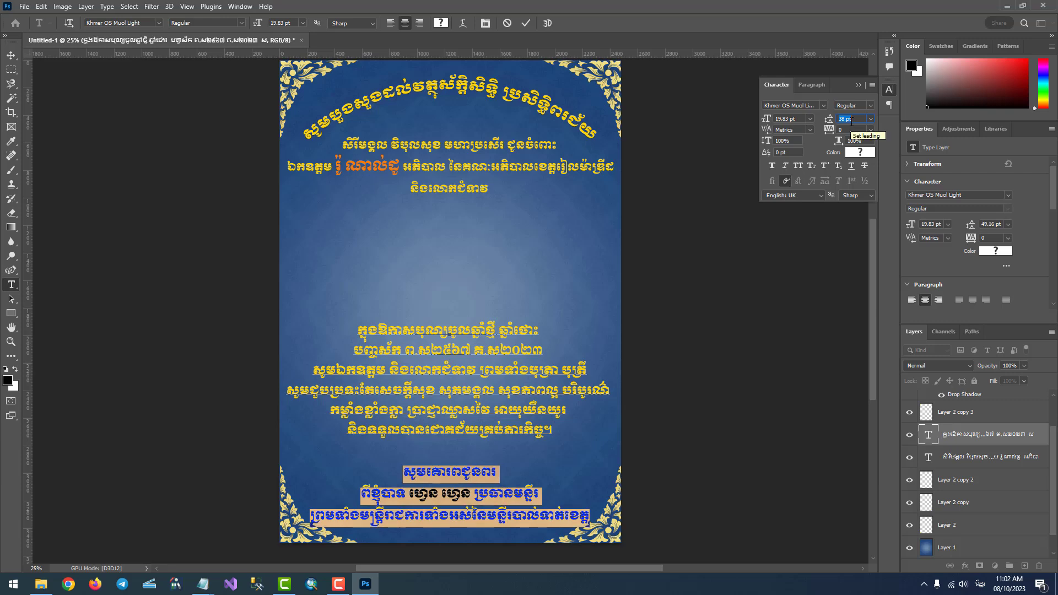
pyautogui.press('Up')
pyautogui.click(11, 56)
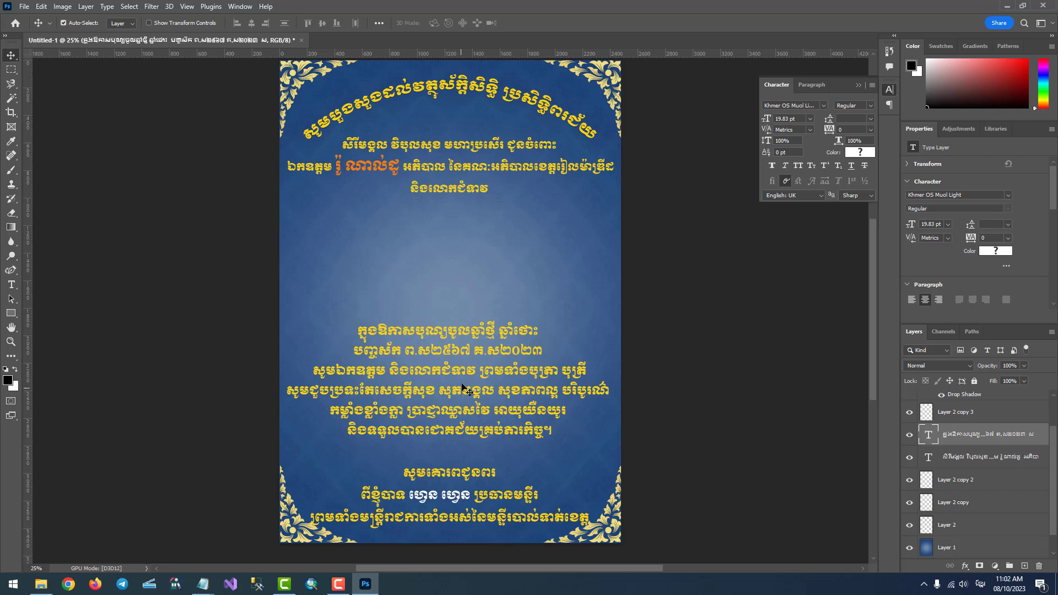
pyautogui.hotkey('shift', 'Up')
pyautogui.hotkey('shift', 'Up')
pyautogui.hotkey('shift', 'Up')
pyautogui.hotkey('shift', 'Up')
pyautogui.hotkey('shift', 'Up')
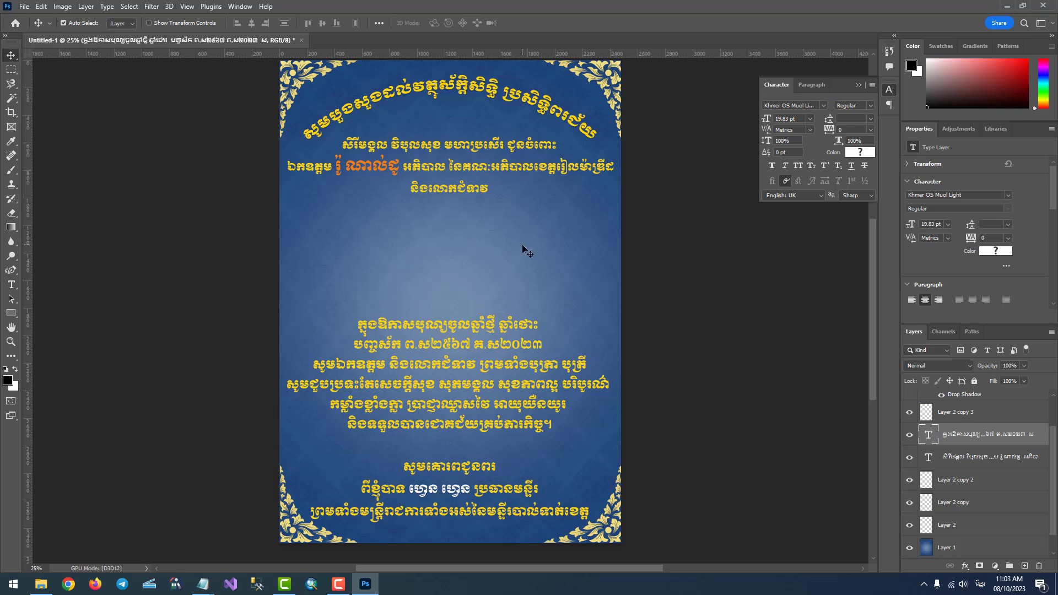
# Step: Open PHOTO_Frame.png and drag the gold frame into the Untitled-1 invitation
pyautogui.click(24, 7)
pyautogui.click(41, 30)
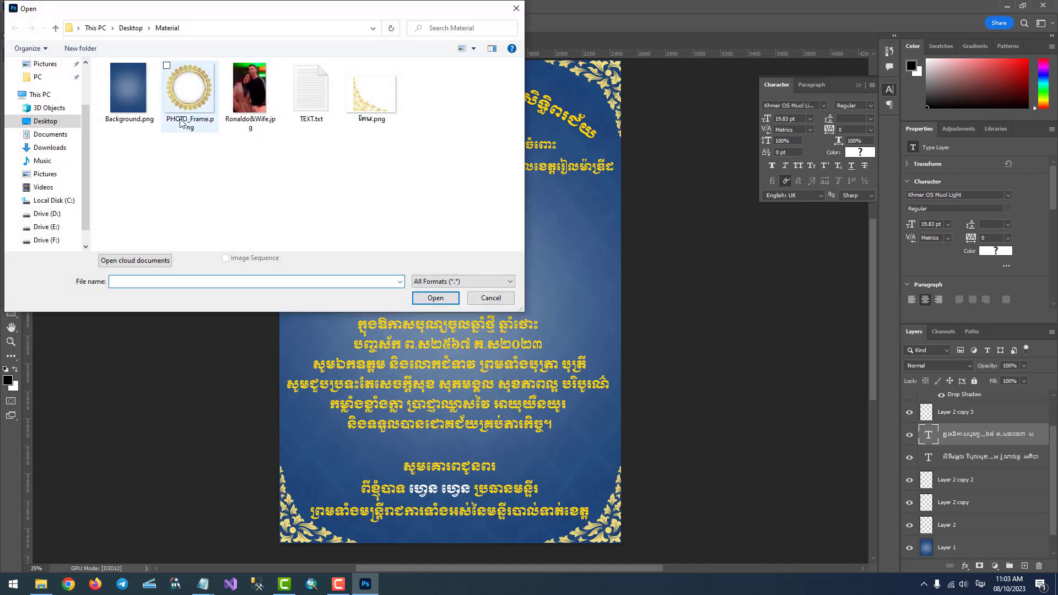
pyautogui.click(191, 101)
pyautogui.click(435, 297)
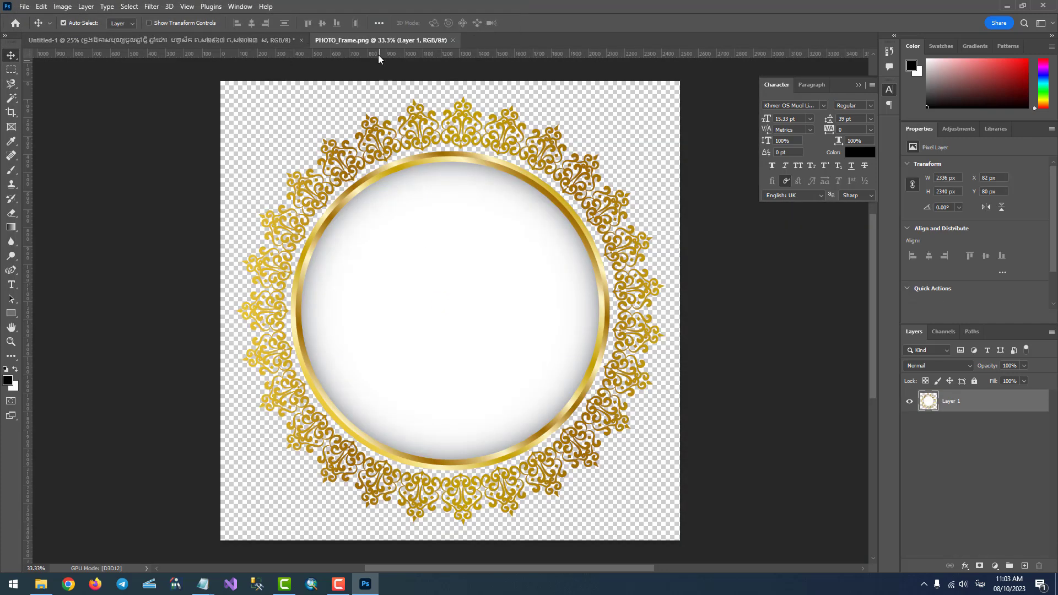
pyautogui.moveTo(333, 40)
pyautogui.mouseDown()
pyautogui.moveTo(395, 121)
pyautogui.moveTo(358, 102)
pyautogui.mouseUp()
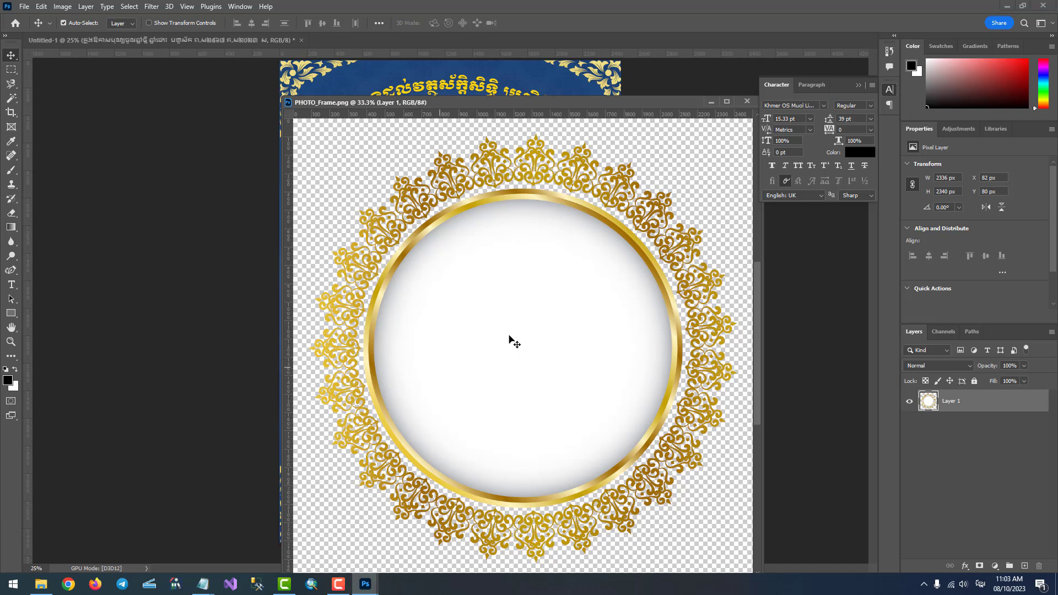
pyautogui.moveTo(551, 103); pyautogui.dragTo(714, 122)
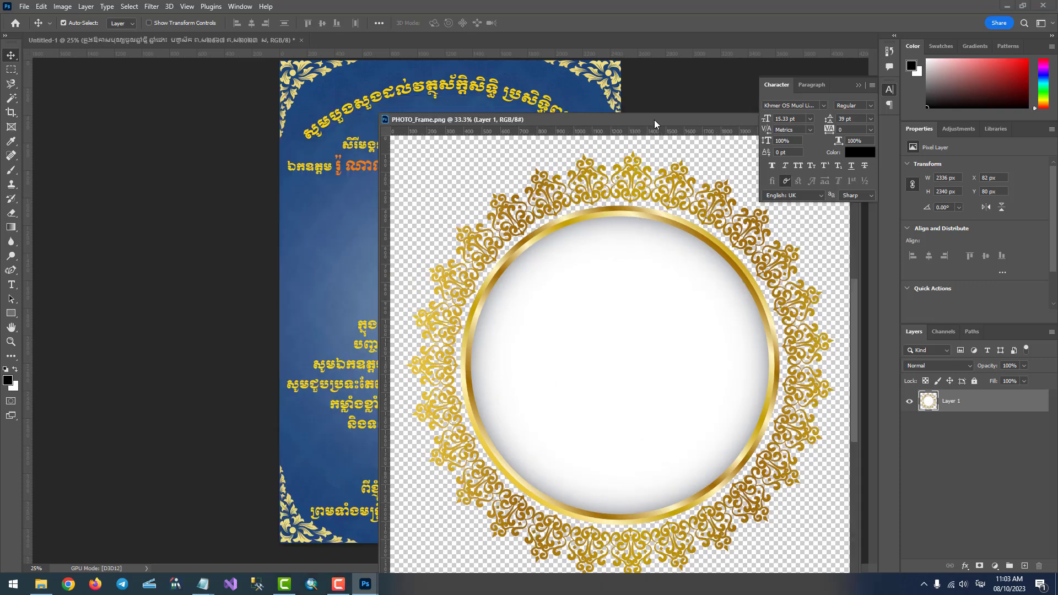
pyautogui.moveTo(650, 278); pyautogui.dragTo(377, 210)
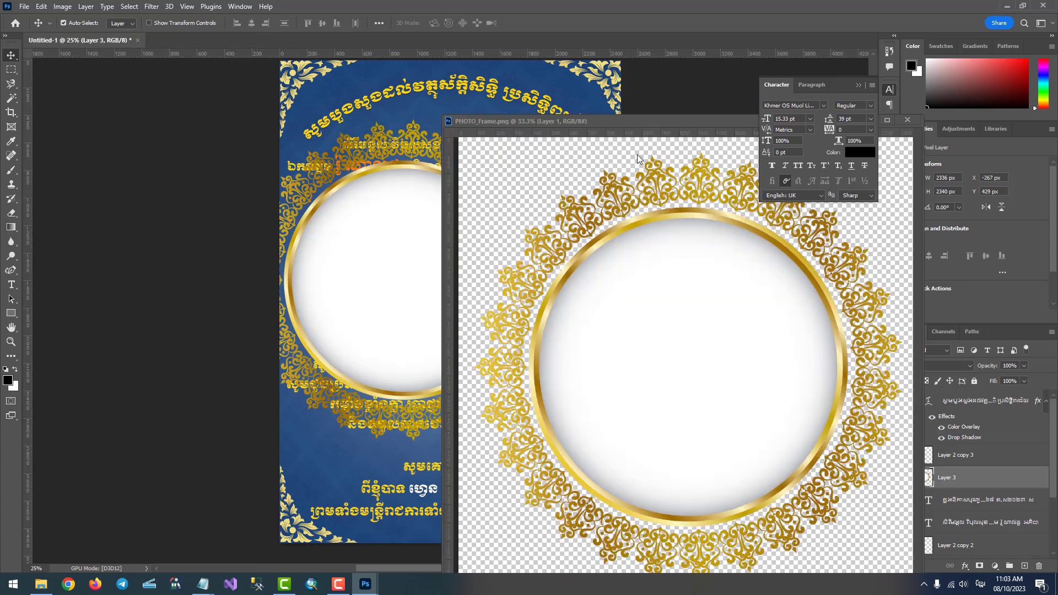
pyautogui.moveTo(641, 121); pyautogui.dragTo(451, 209)
pyautogui.click(717, 208)
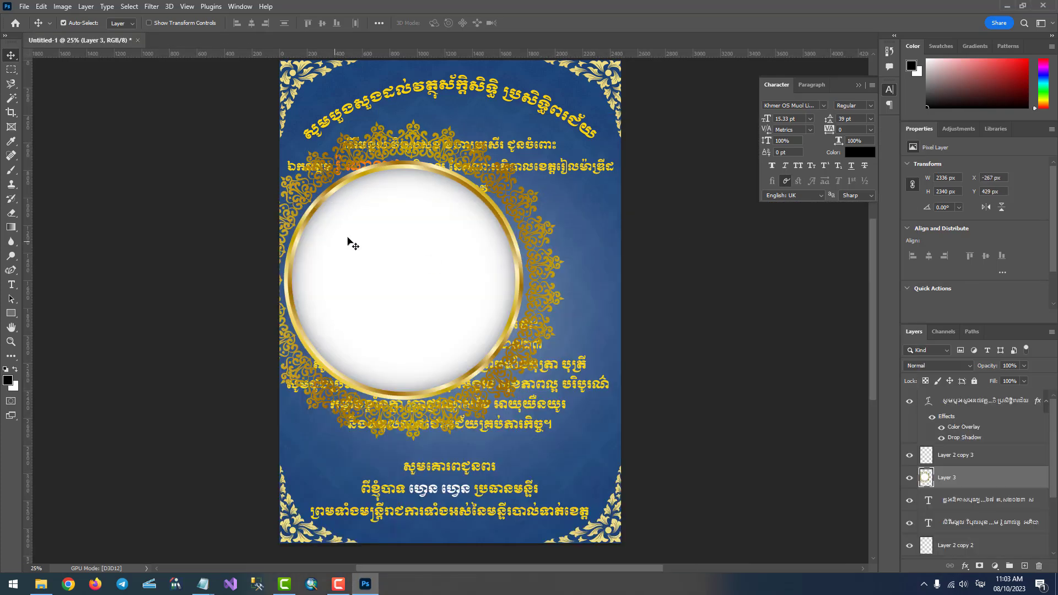
# Step: Scale the gold frame to about 34% and centre it between the top and lower text
pyautogui.moveTo(349, 241); pyautogui.dragTo(458, 255)
pyautogui.hotkey('ctrl', 't')
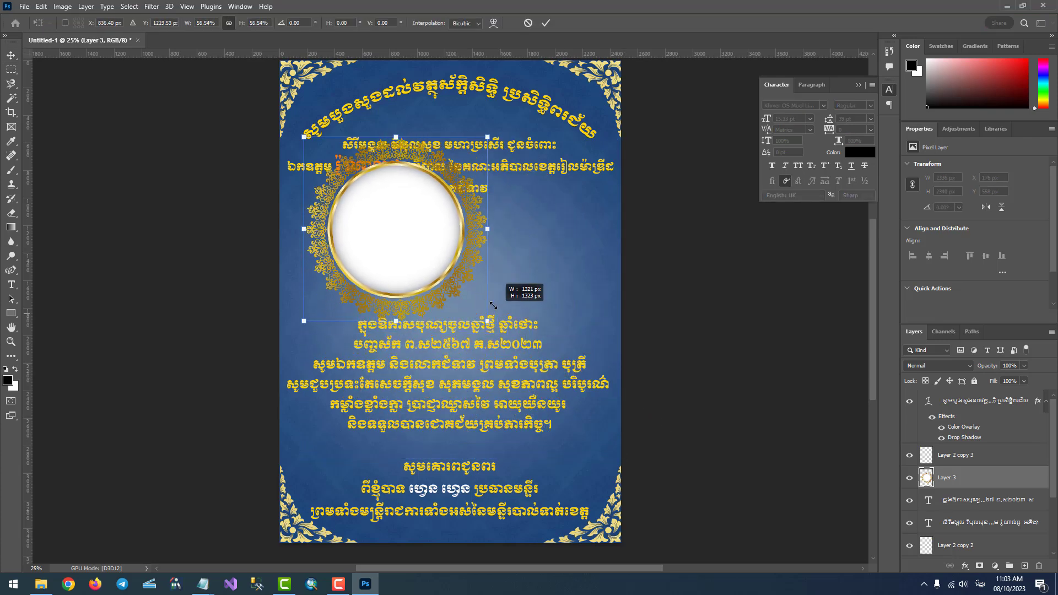
pyautogui.moveTo(625, 458); pyautogui.dragTo(471, 304)
pyautogui.moveTo(304, 135); pyautogui.dragTo(362, 195)
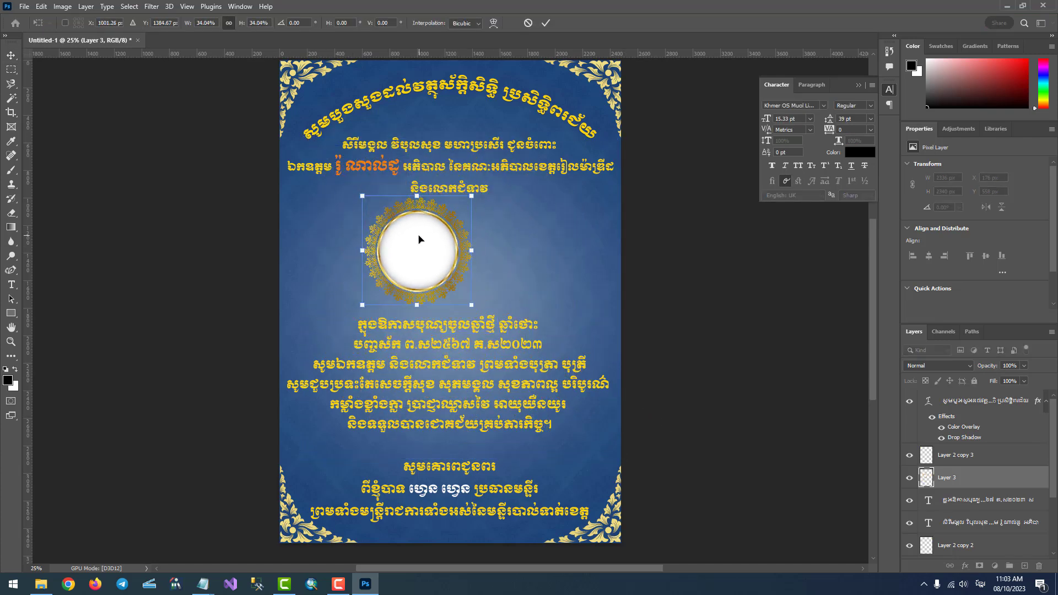
pyautogui.moveTo(421, 238); pyautogui.dragTo(446, 243)
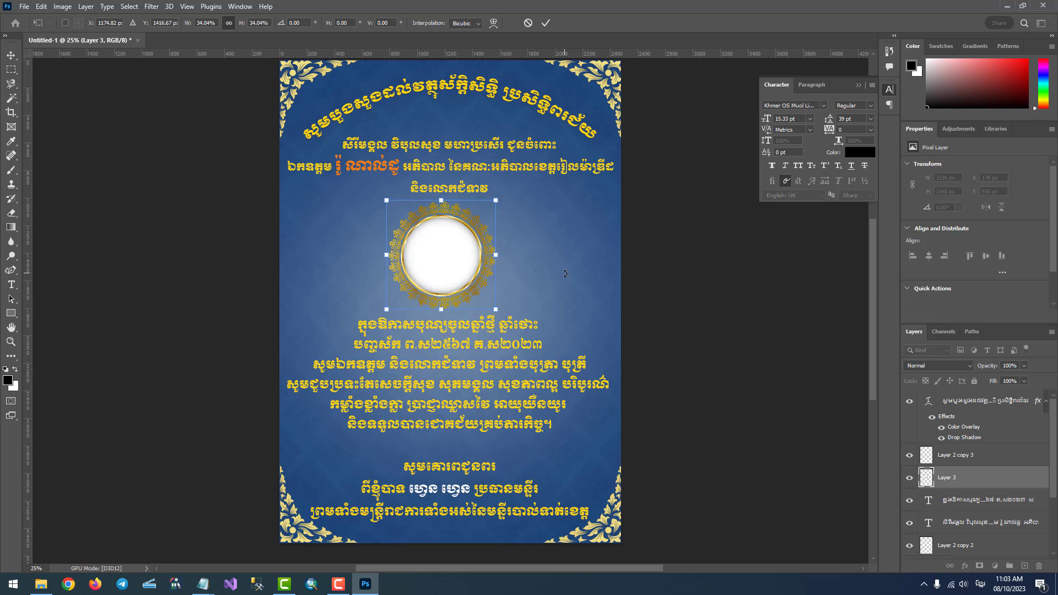
pyautogui.press('Return')
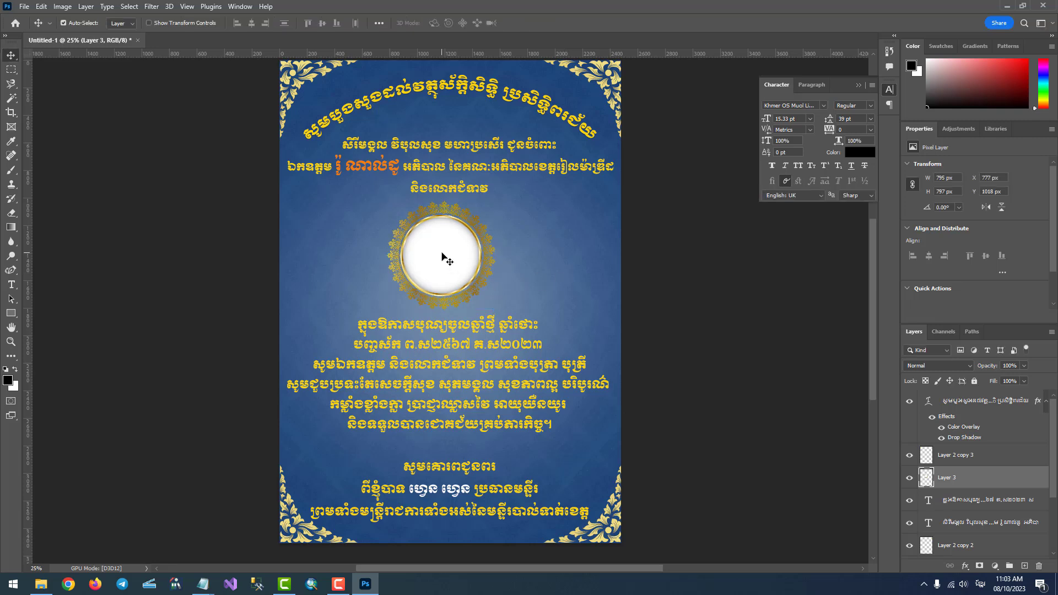
# Step: Open the couple photo and copy it into the invitation document
pyautogui.click(24, 7)
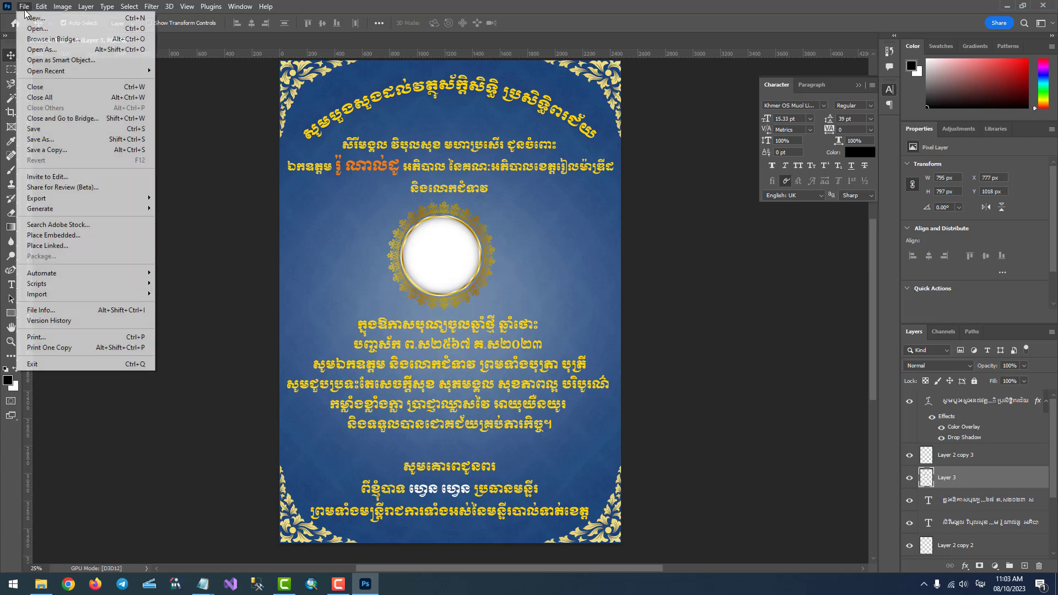
pyautogui.click(32, 28)
pyautogui.click(250, 88)
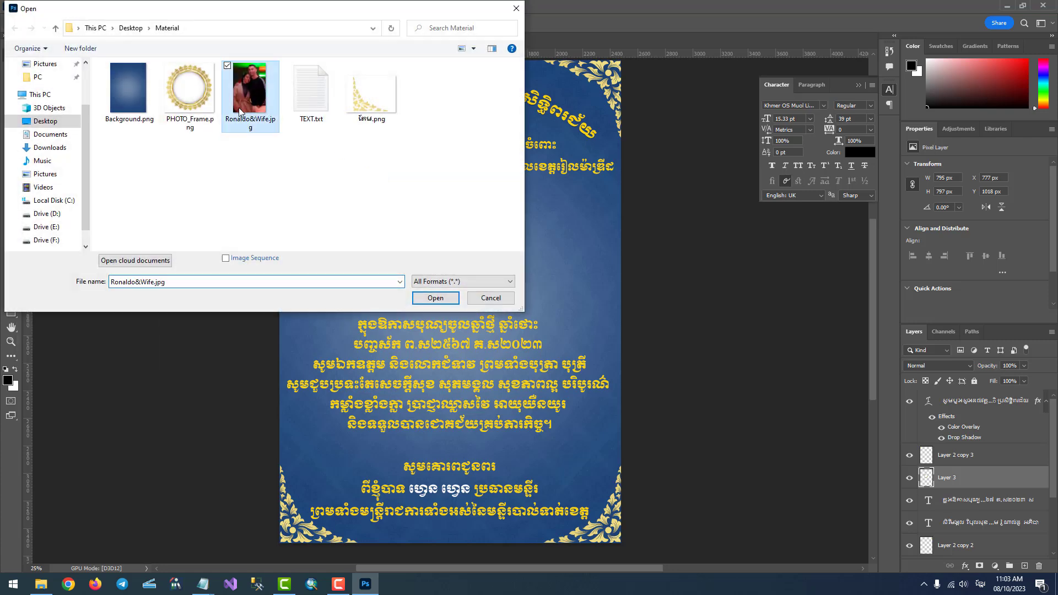
pyautogui.click(436, 298)
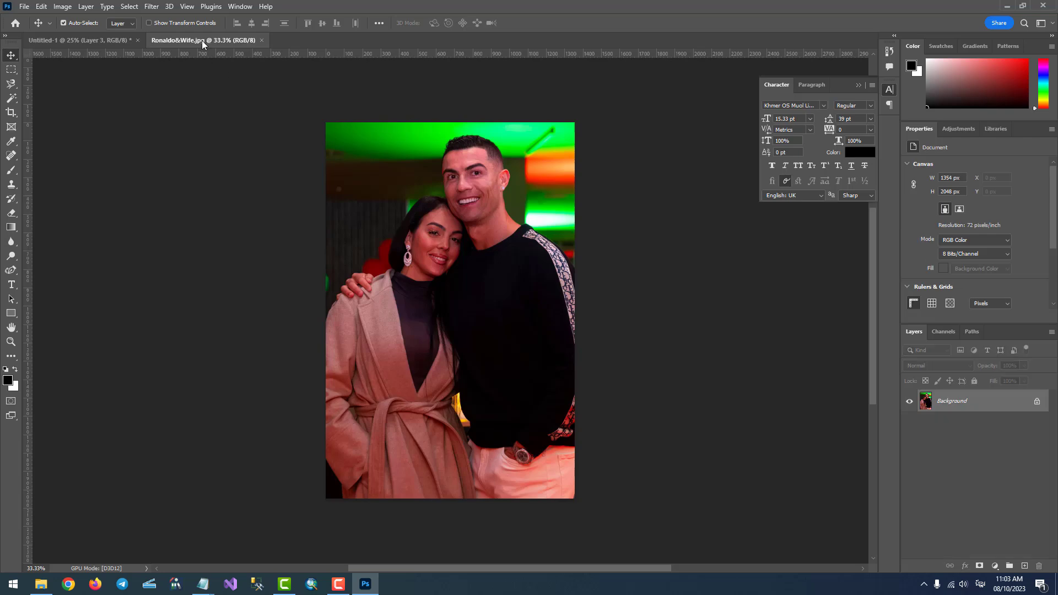
pyautogui.moveTo(202, 41)
pyautogui.mouseDown()
pyautogui.moveTo(247, 131)
pyautogui.moveTo(504, 143)
pyautogui.mouseUp()
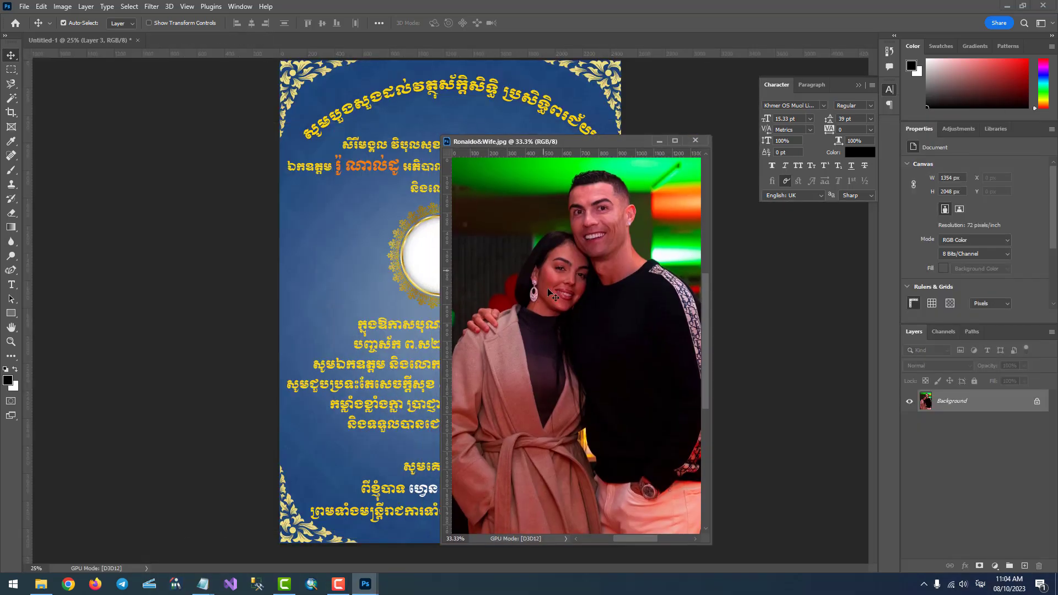
pyautogui.moveTo(551, 292); pyautogui.dragTo(425, 270)
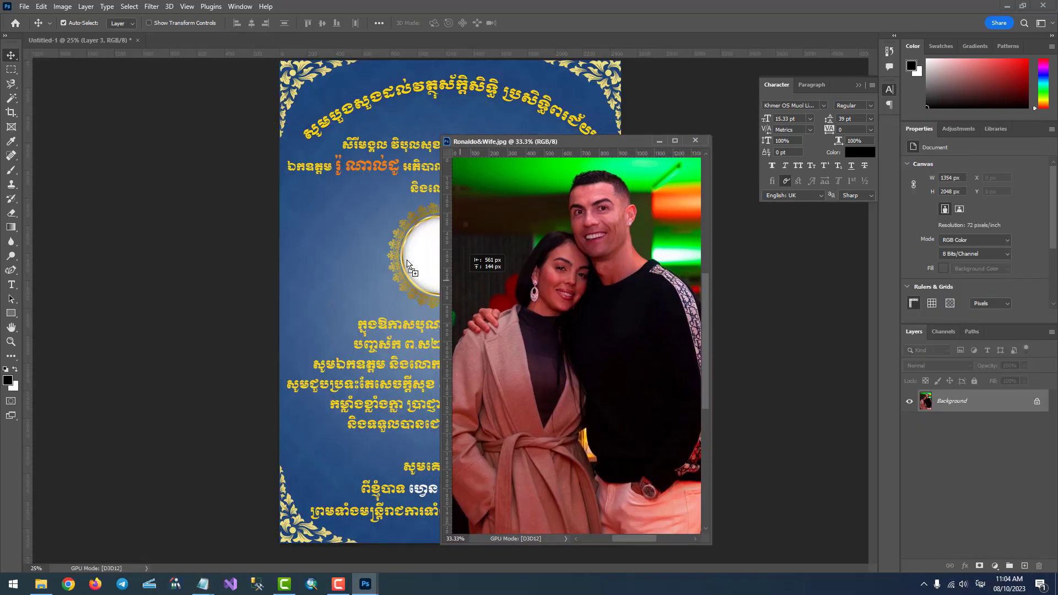
pyautogui.click(696, 140)
pyautogui.moveTo(396, 211)
pyautogui.mouseDown()
pyautogui.moveTo(537, 290)
pyautogui.moveTo(397, 301)
pyautogui.mouseUp()
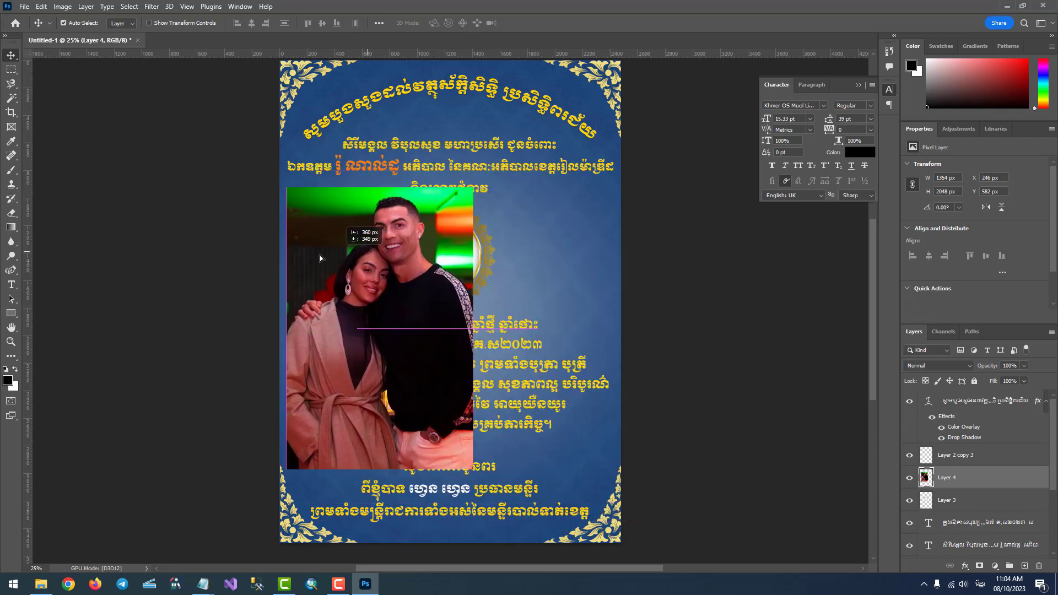
# Step: Scale the couple photo to 77.1% and position it on the card
pyautogui.hotkey('ctrl', 't')
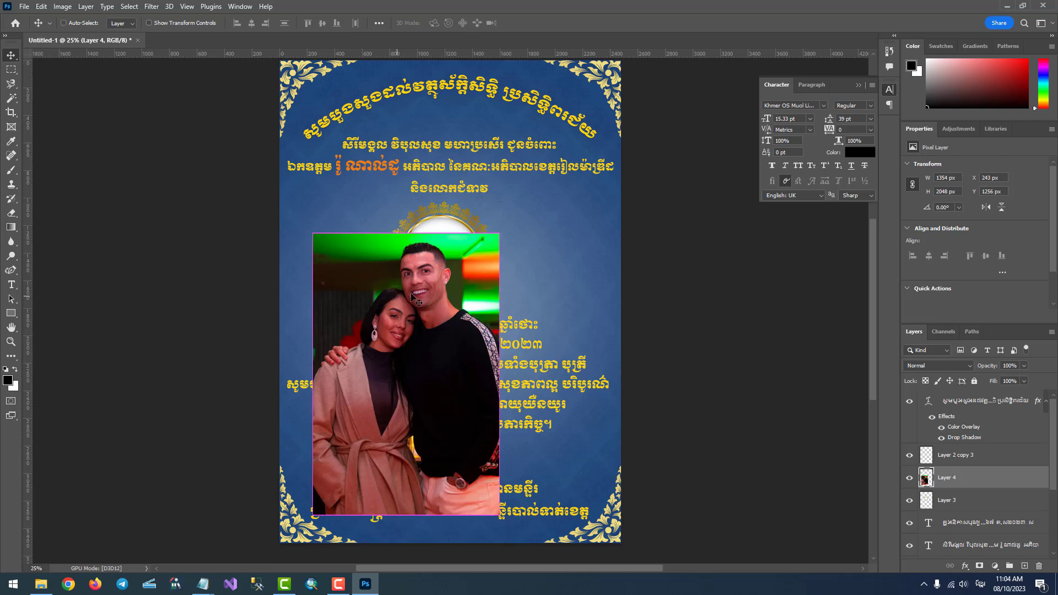
pyautogui.moveTo(311, 233); pyautogui.dragTo(354, 295)
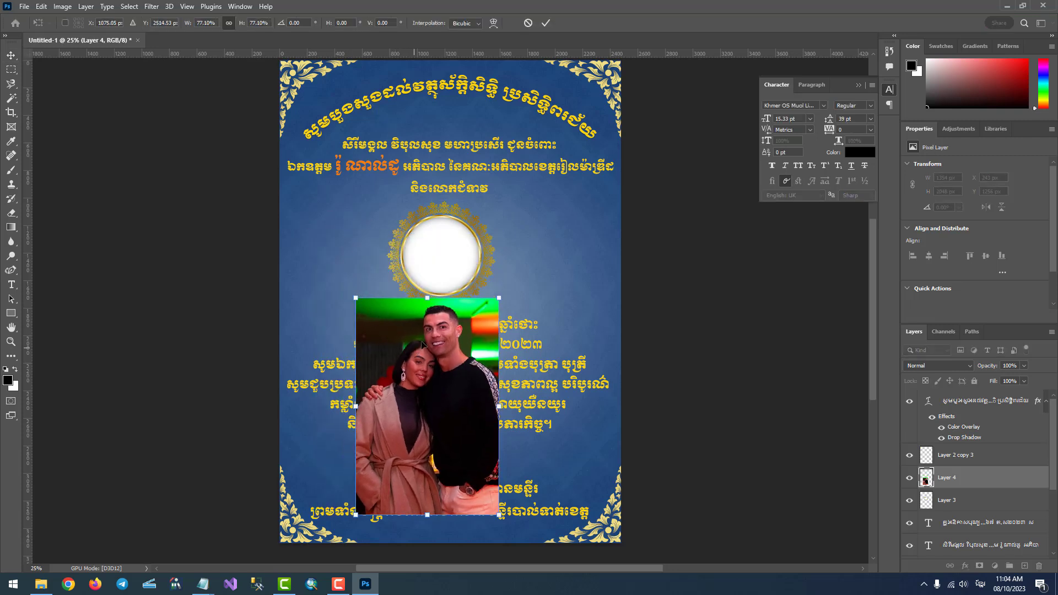
pyautogui.moveTo(435, 353)
pyautogui.mouseDown()
pyautogui.moveTo(503, 315)
pyautogui.moveTo(565, 315)
pyautogui.moveTo(381, 313)
pyautogui.mouseUp()
pyautogui.press('Return')
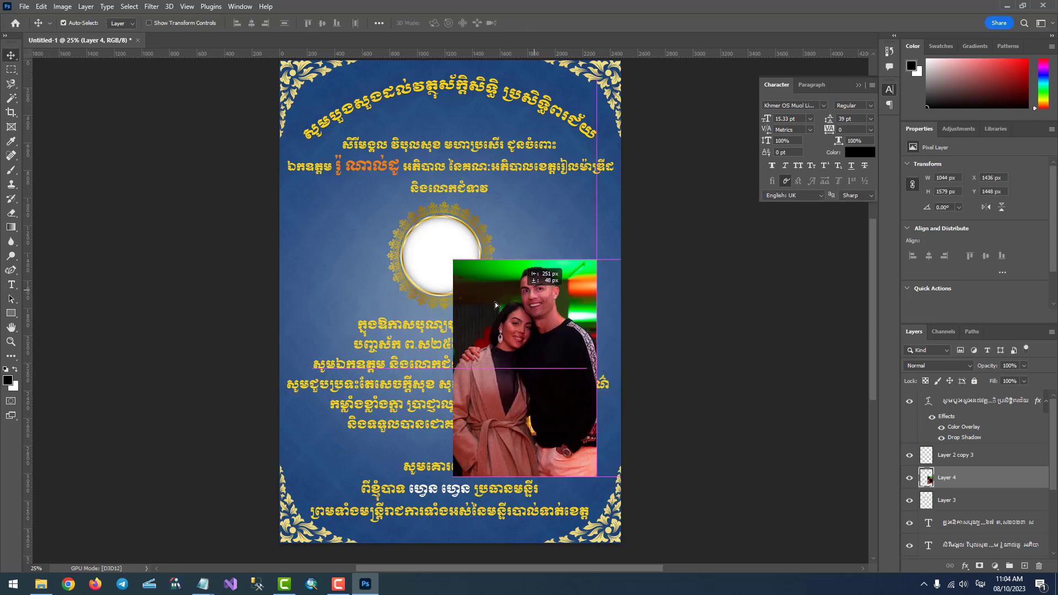
pyautogui.click(441, 256)
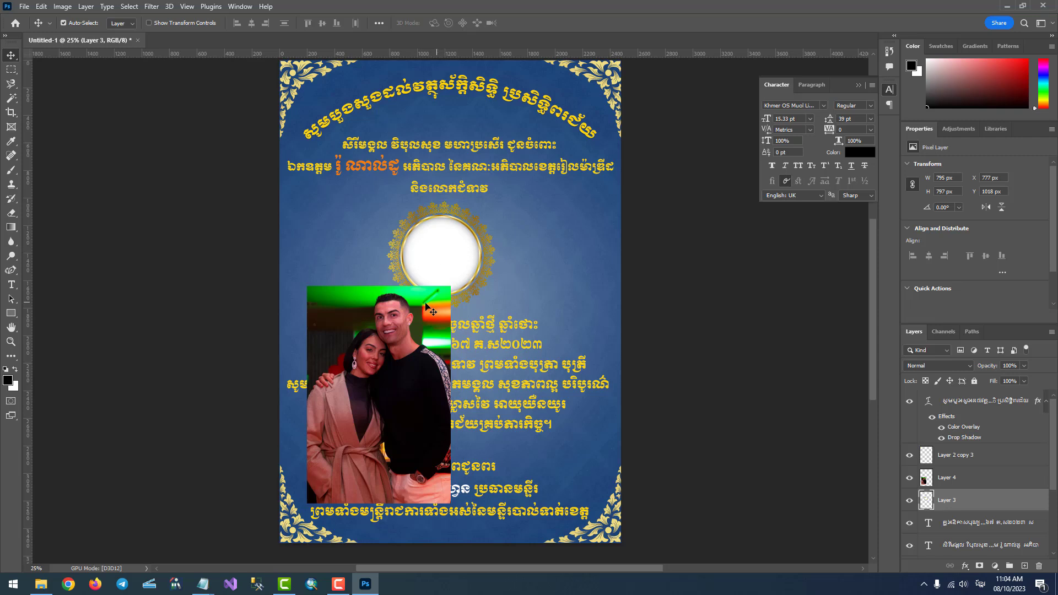
pyautogui.moveTo(416, 338); pyautogui.dragTo(457, 285)
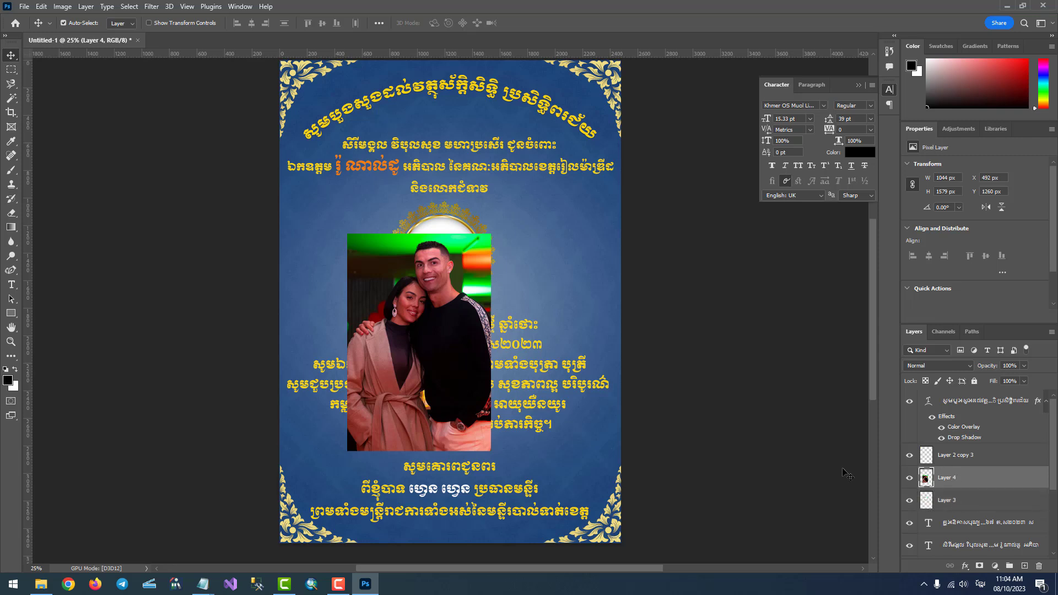
pyautogui.moveTo(424, 319)
pyautogui.mouseDown()
pyautogui.moveTo(516, 319)
pyautogui.moveTo(493, 315)
pyautogui.mouseUp()
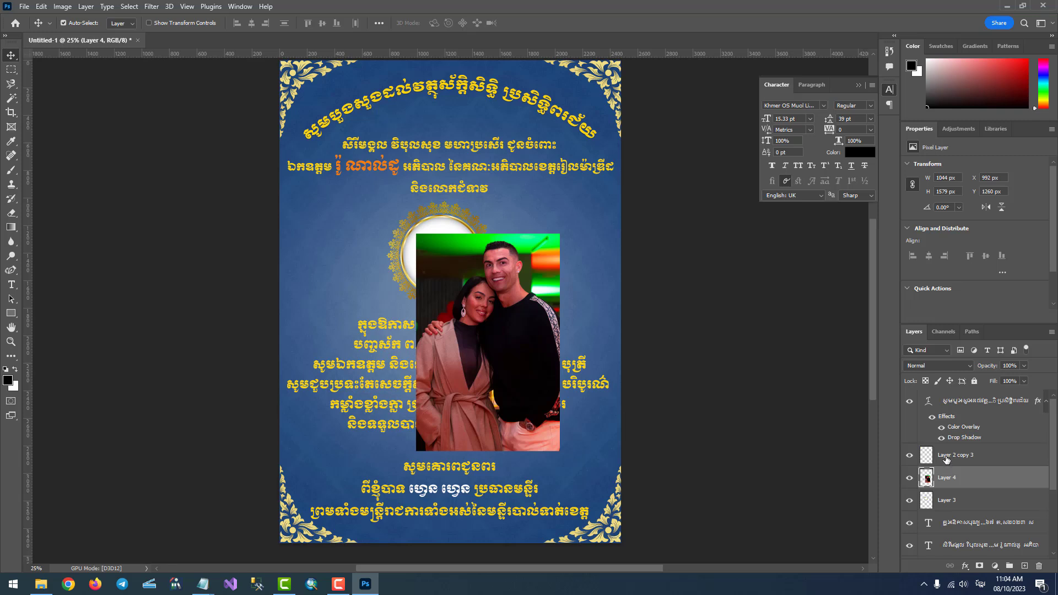
# Step: Move the gold frame layer above the couple photo layer in the Layers panel
pyautogui.moveTo(950, 455); pyautogui.dragTo(950, 486)
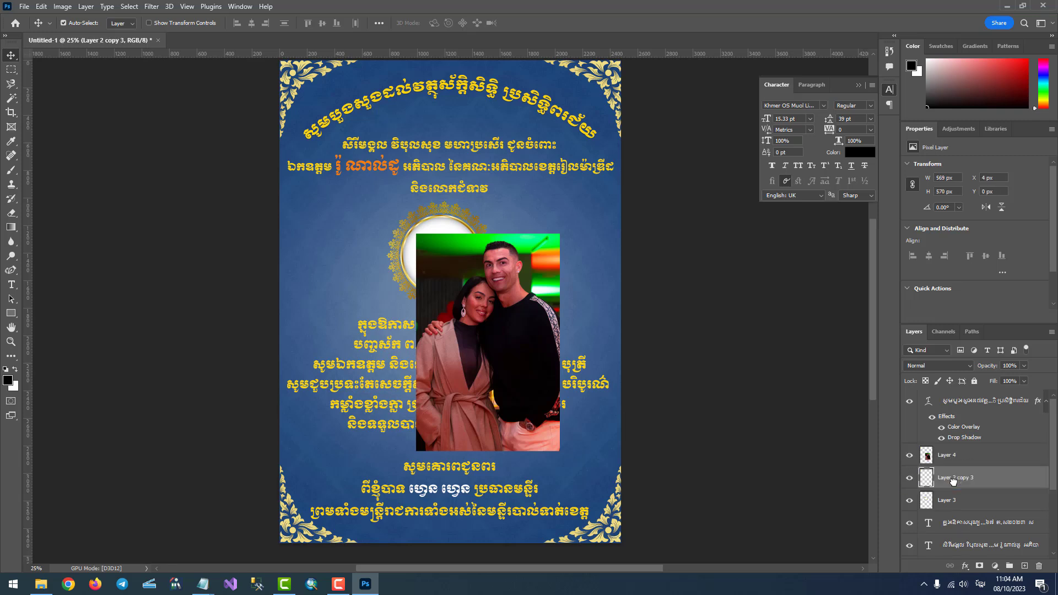
pyautogui.moveTo(542, 341); pyautogui.dragTo(538, 354)
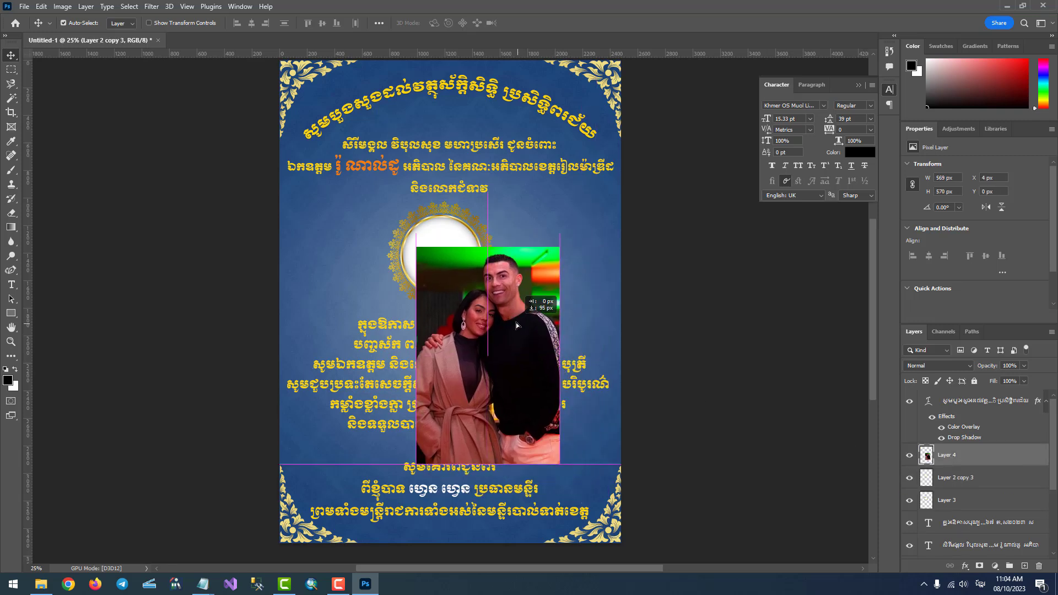
pyautogui.scroll(-2, 939, 470)
pyautogui.scroll(2, 958, 469)
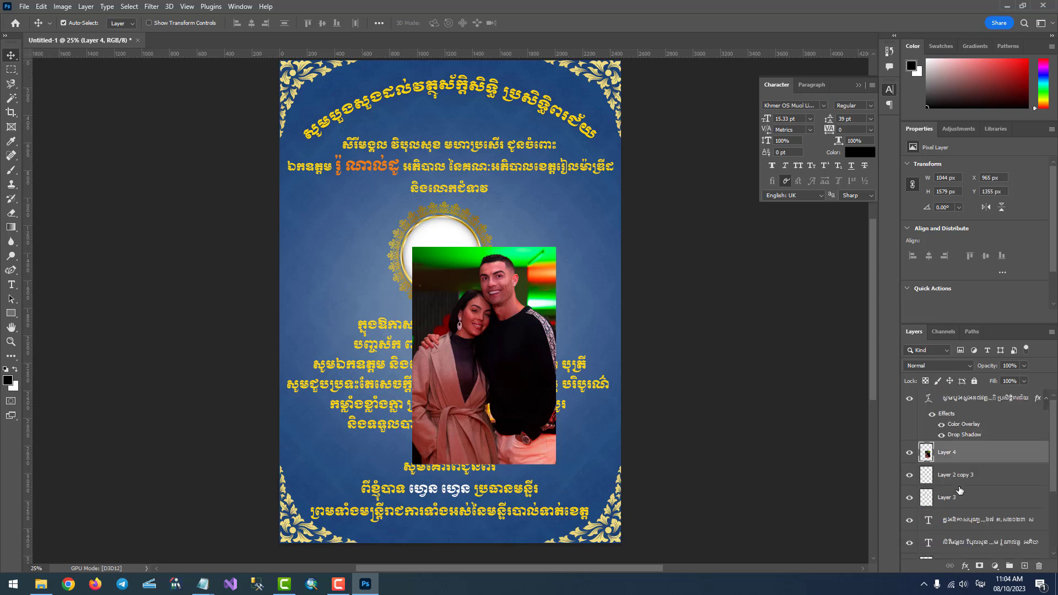
pyautogui.moveTo(947, 499); pyautogui.dragTo(944, 448)
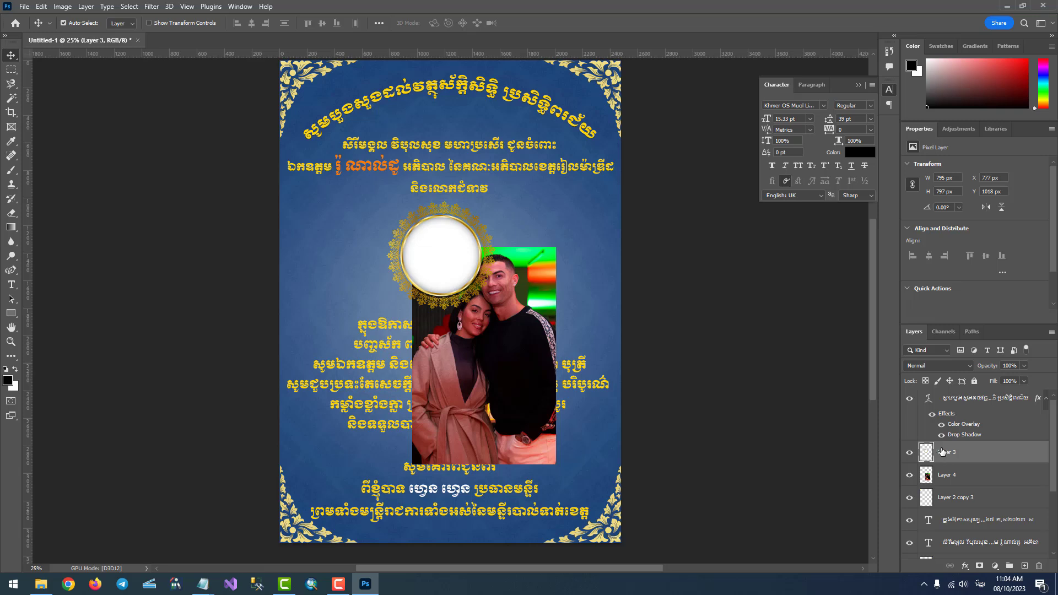
# Step: Move the couple photo lower and right, then zoom in on the gold frame
pyautogui.click(946, 477)
pyautogui.moveTo(524, 314)
pyautogui.mouseDown()
pyautogui.moveTo(565, 295)
pyautogui.moveTo(500, 269)
pyautogui.moveTo(554, 380)
pyautogui.mouseUp()
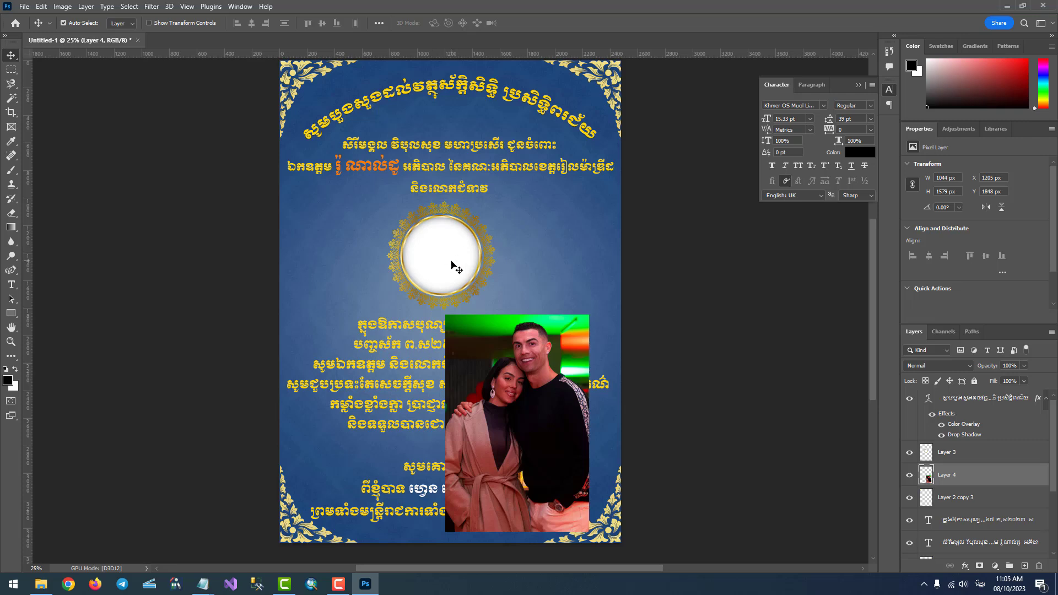
pyautogui.hotkey('ctrl', '+')
pyautogui.hotkey('ctrl', '+')
pyautogui.hotkey('ctrl', '+')
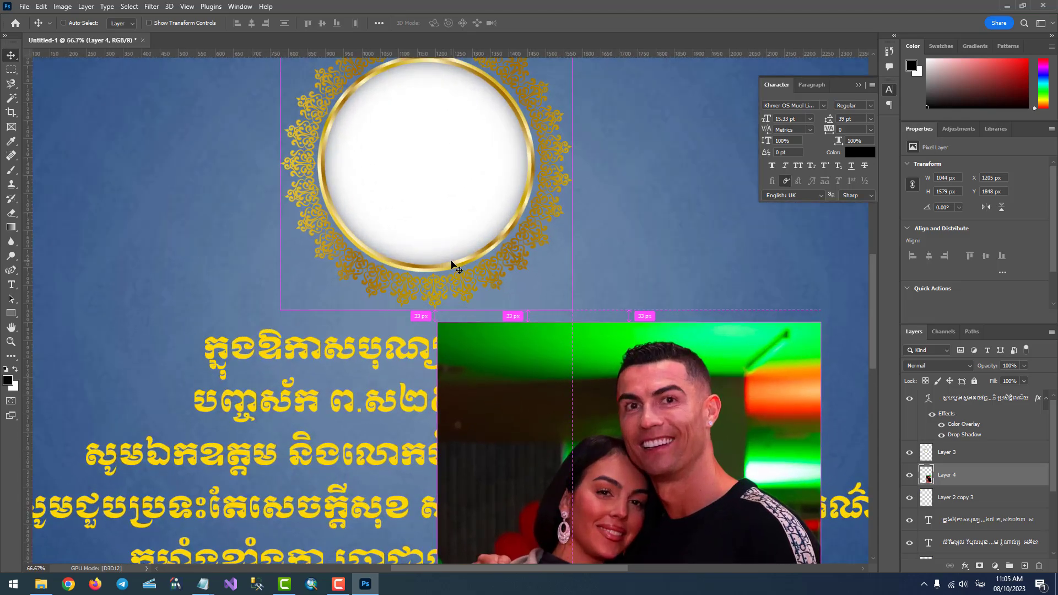
pyautogui.hotkey('ctrl', '+')
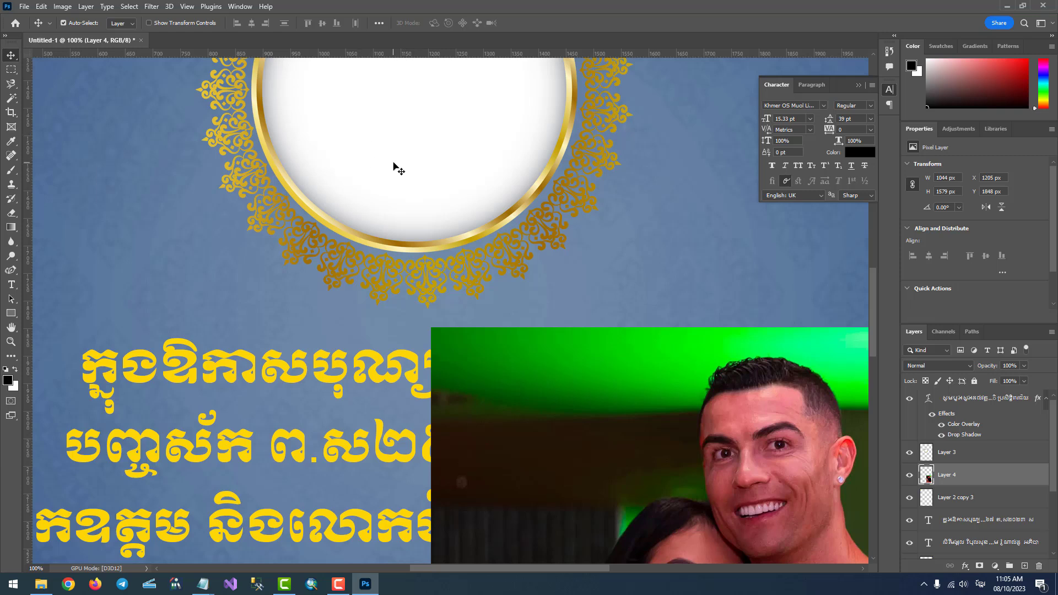
# Step: Pan around the magnified frame to inspect the ring's inner edge
pyautogui.scroll(3, 386, 243)
pyautogui.scroll(2, 369, 229)
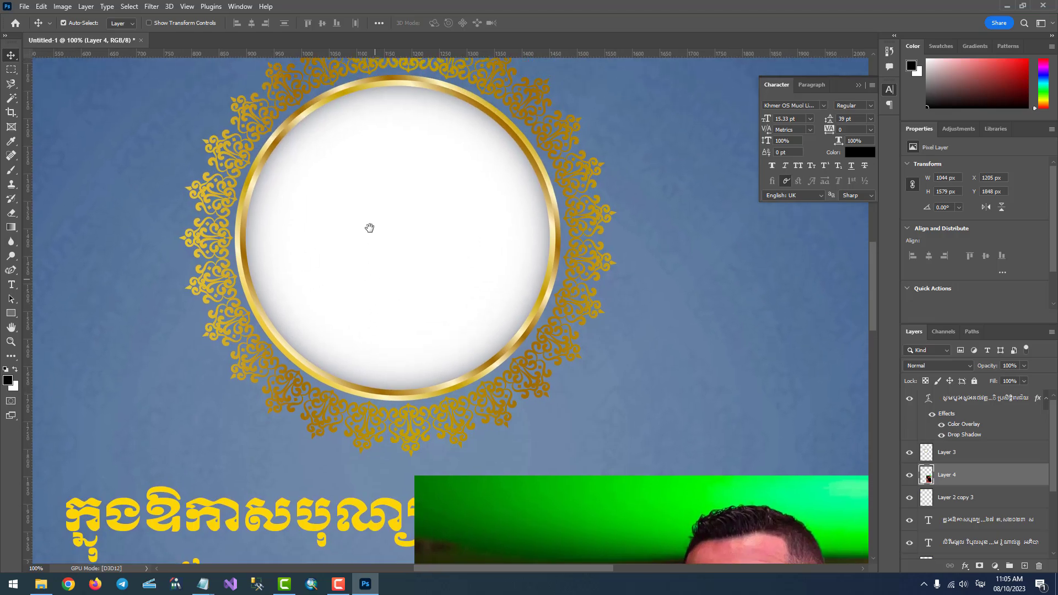
pyautogui.scroll(2, 353, 232)
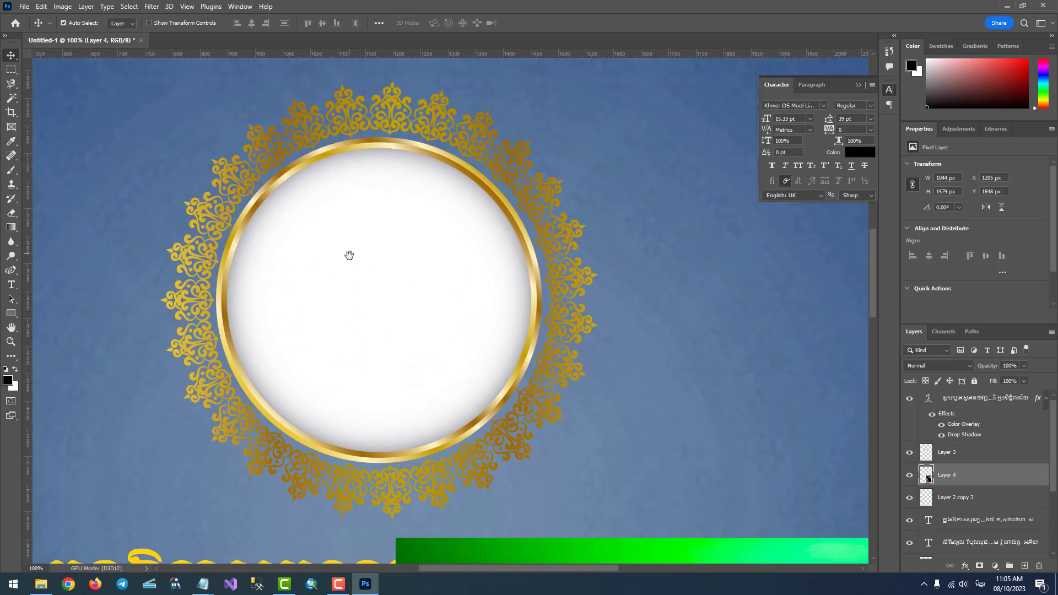
pyautogui.hscroll(-2, 353, 242)
pyautogui.scroll(-2, 356, 238)
pyautogui.hscroll(2, 356, 238)
pyautogui.hscroll(-5, 424, 217)
pyautogui.hscroll(5, 492, 212)
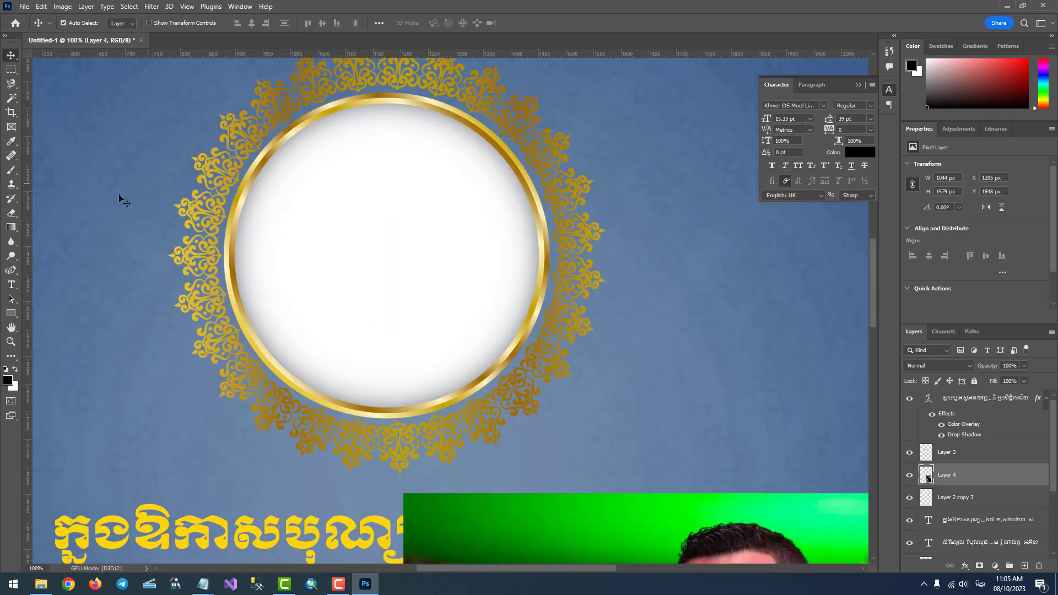
# Step: Use the Curvature Pen to place anchors along the ring's inner left and top edge
pyautogui.click(13, 270)
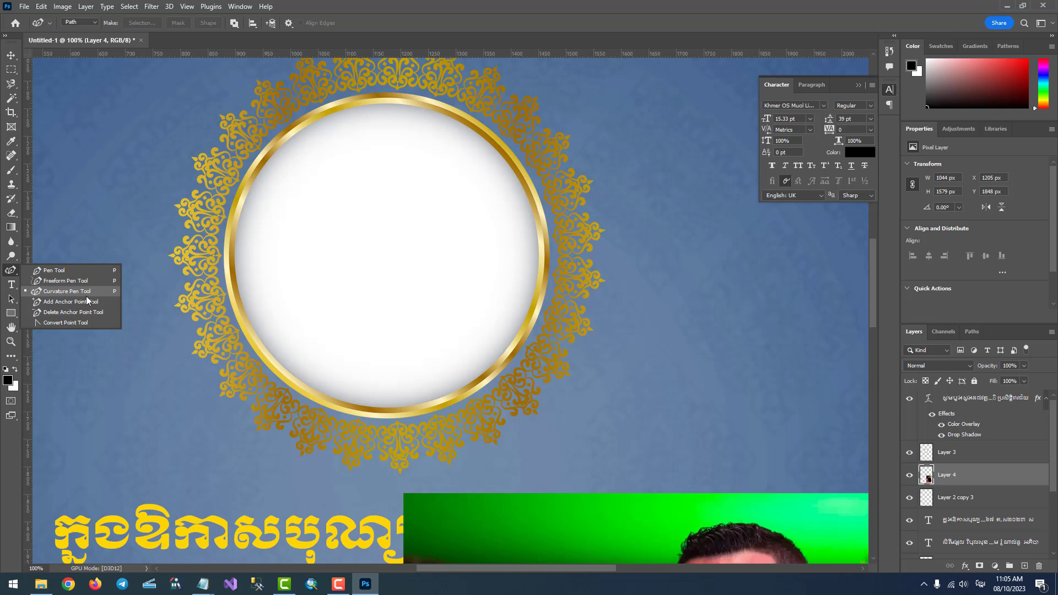
pyautogui.click(86, 296)
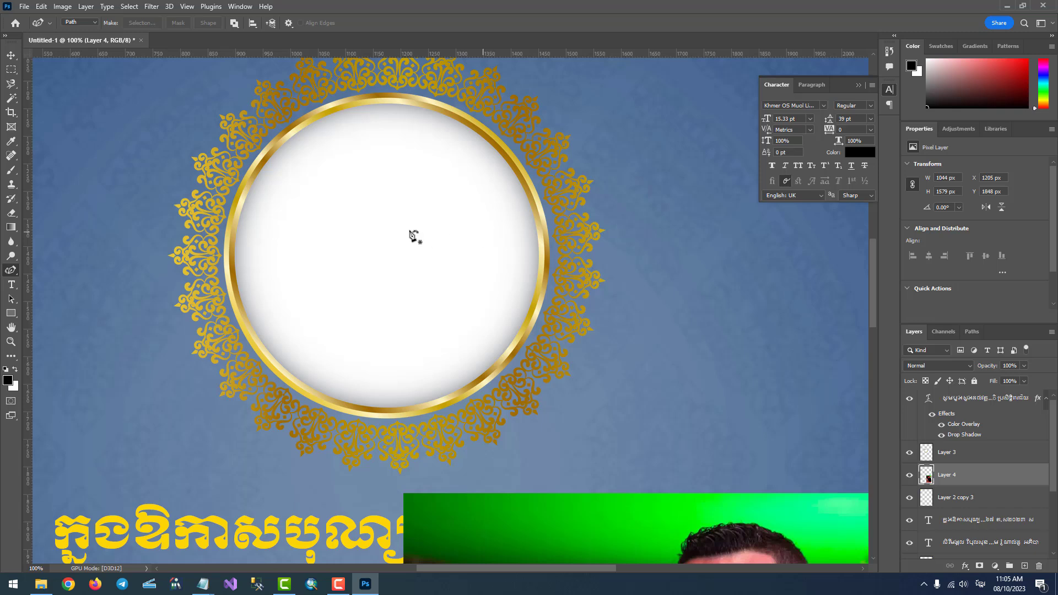
pyautogui.click(236, 261)
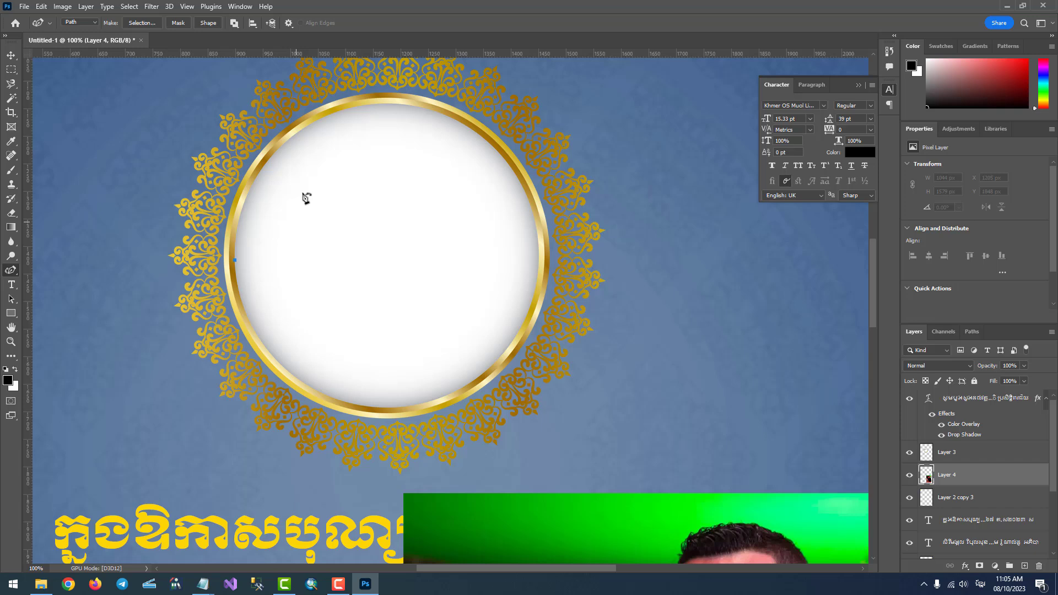
pyautogui.click(263, 169)
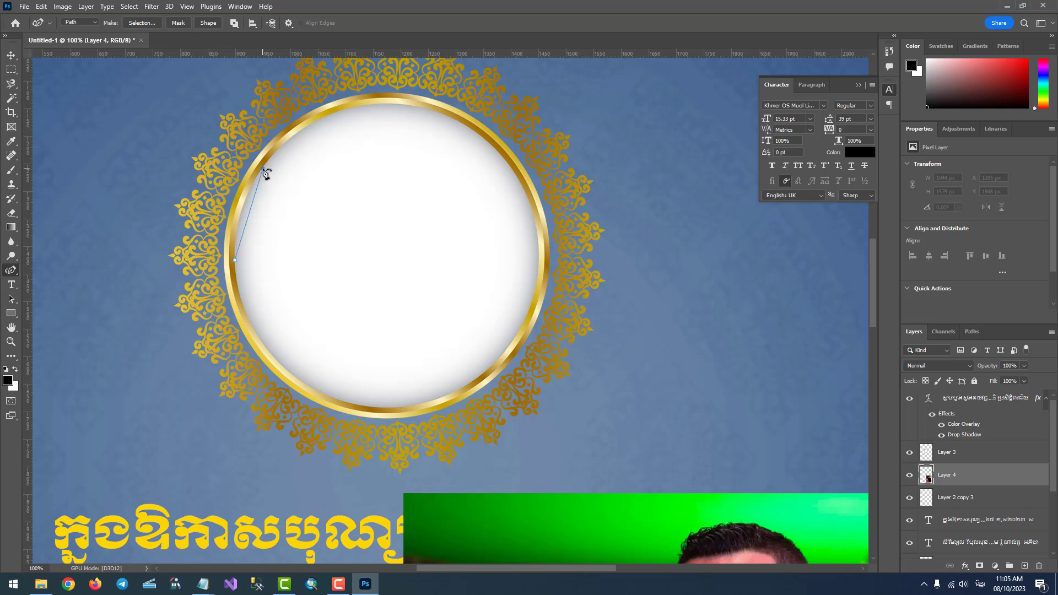
pyautogui.click(392, 104)
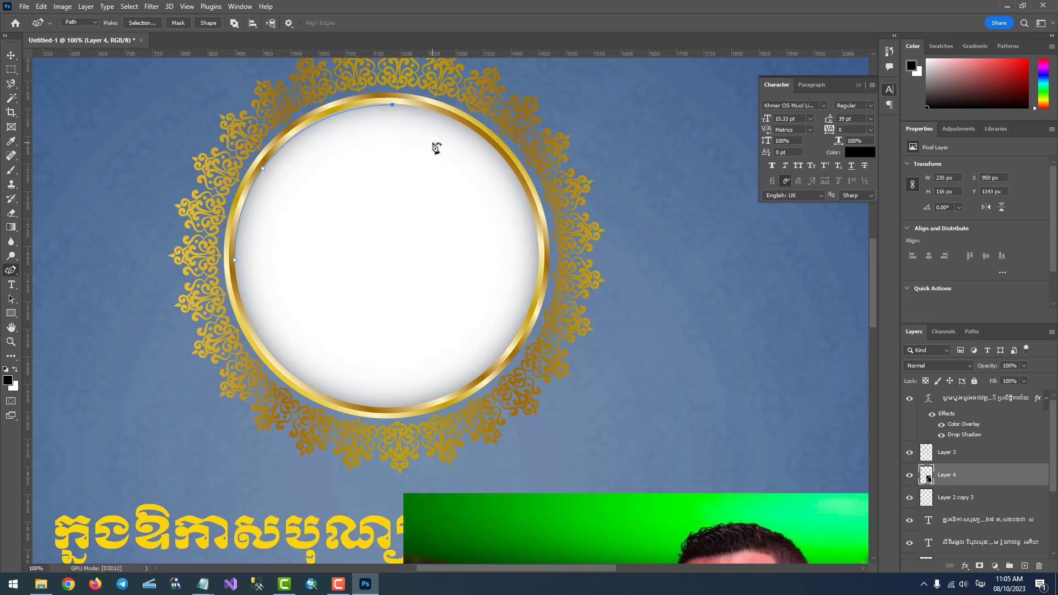
pyautogui.hotkey('ctrl', 'z')
pyautogui.click(346, 112)
pyautogui.click(398, 103)
# Step: Continue anchors around the ring's right, bottom and lower-left edge, closing the path
pyautogui.click(456, 121)
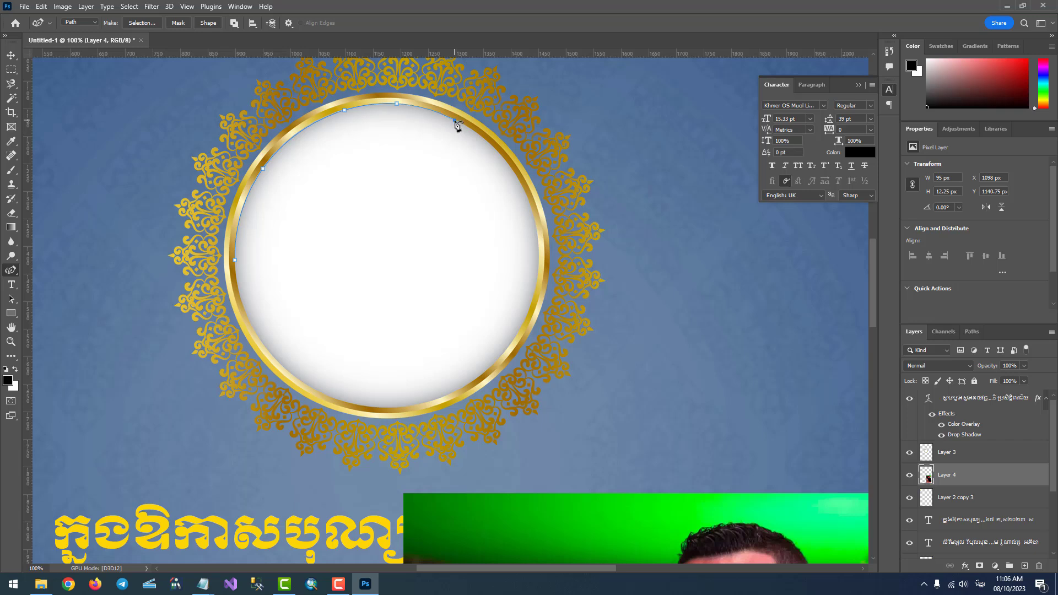
pyautogui.click(496, 152)
pyautogui.moveTo(496, 154); pyautogui.dragTo(496, 151)
pyautogui.click(530, 204)
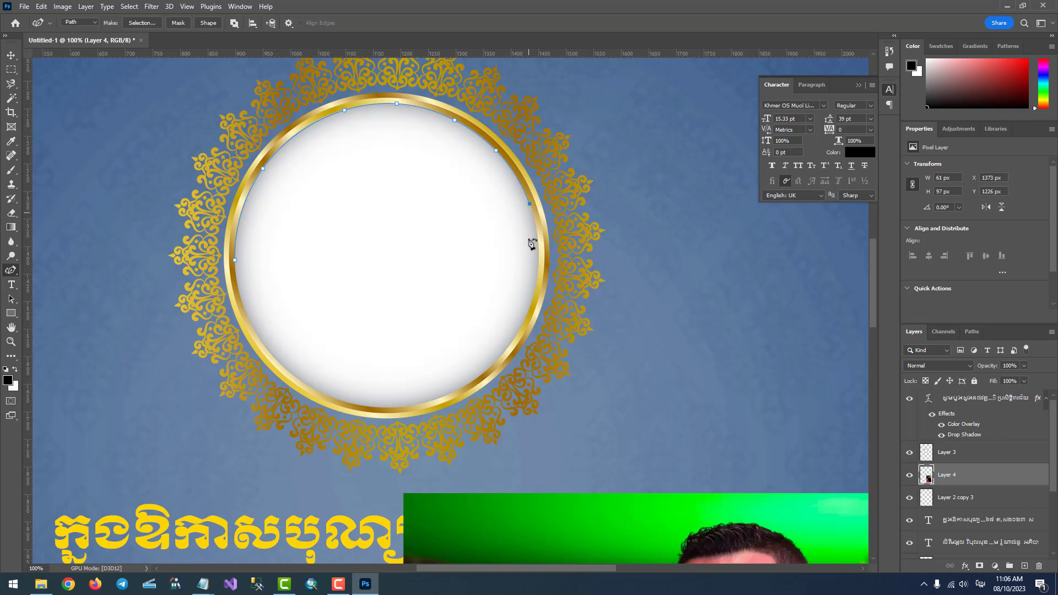
pyautogui.click(536, 286)
pyautogui.click(501, 356)
pyautogui.click(383, 409)
pyautogui.click(295, 376)
pyautogui.click(243, 305)
pyautogui.click(235, 260)
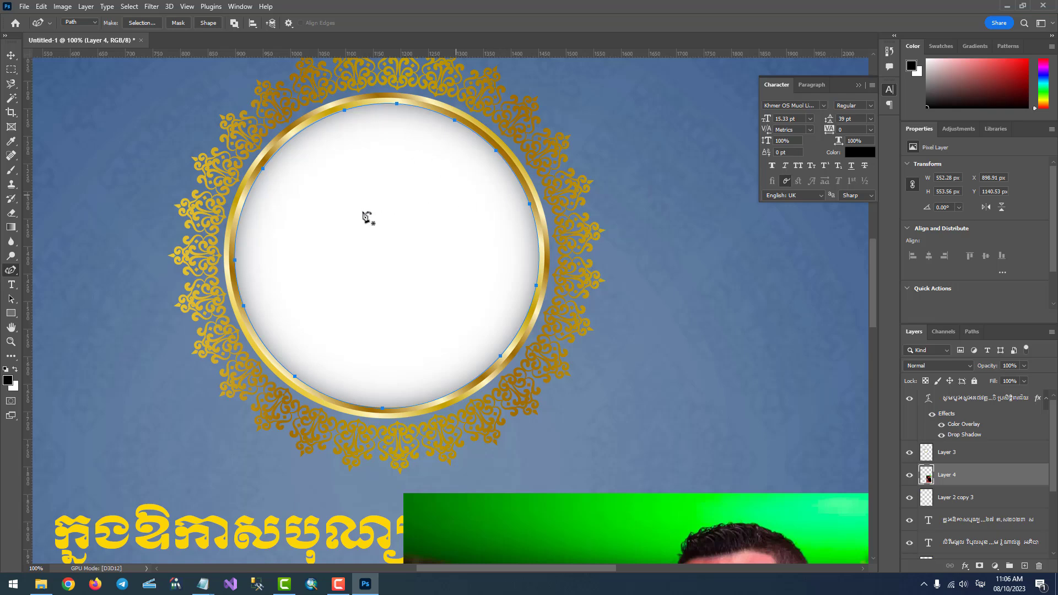
# Step: Convert the circular path into a selection with a 2 px feather
pyautogui.rightClick(388, 189)
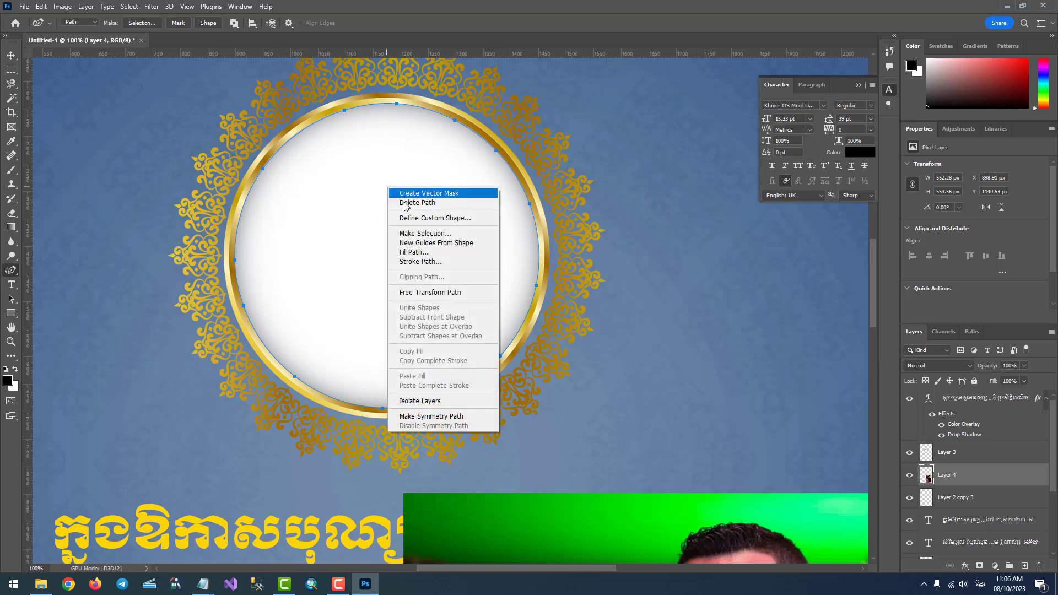
pyautogui.click(421, 234)
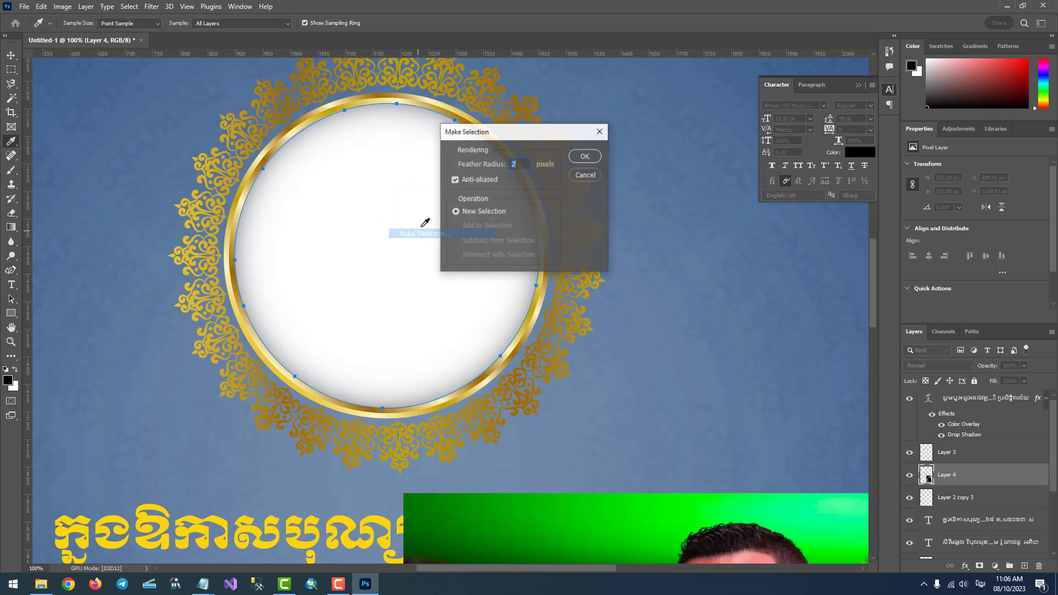
pyautogui.click(584, 157)
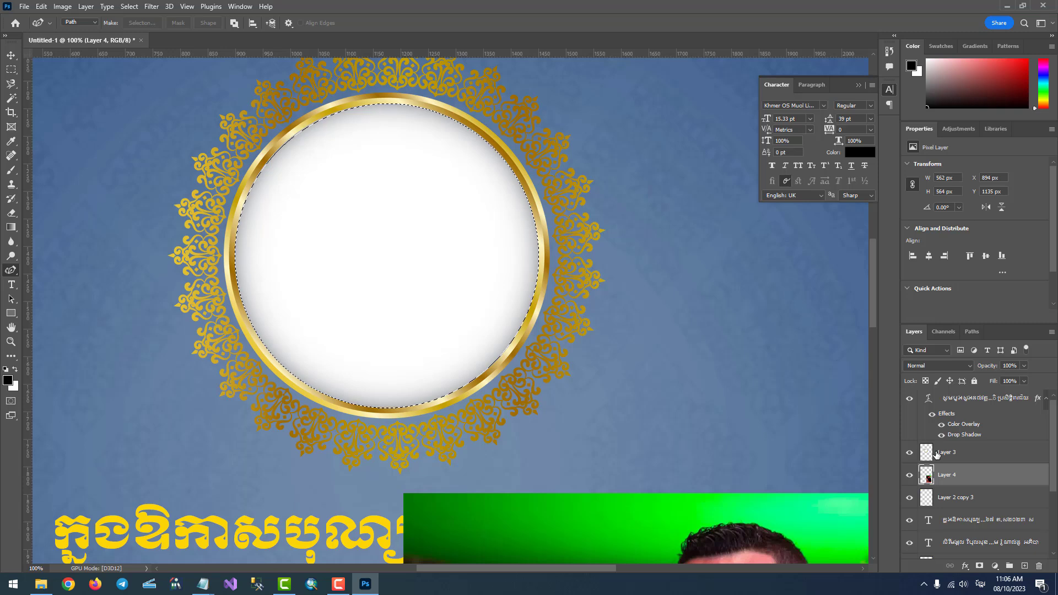
# Step: Delete Layer 3's white fill inside the ring, then deselect and zoom out
pyautogui.click(944, 453)
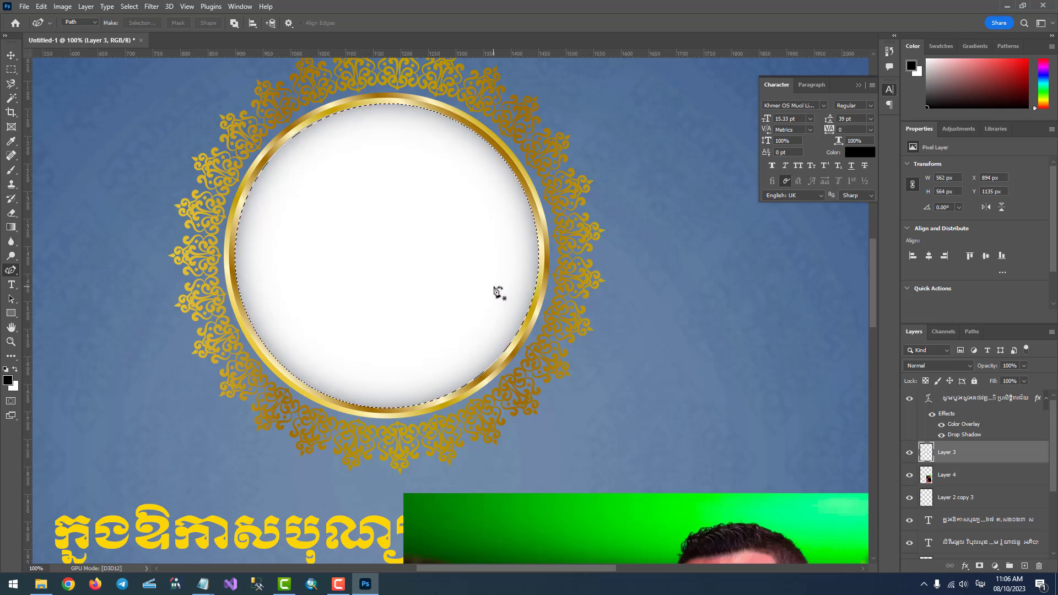
pyautogui.press('Delete')
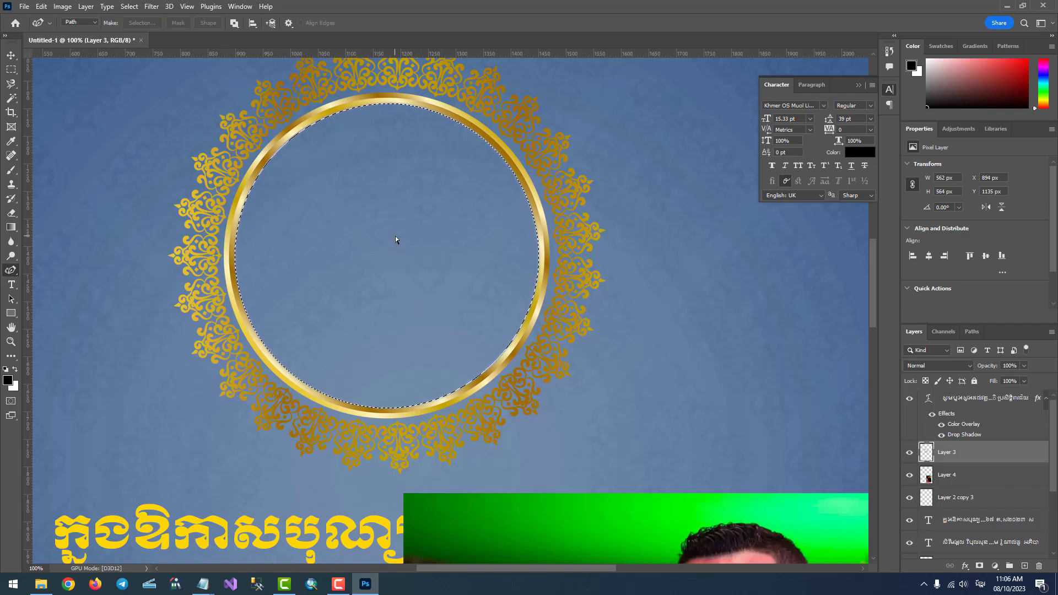
pyautogui.click(129, 7)
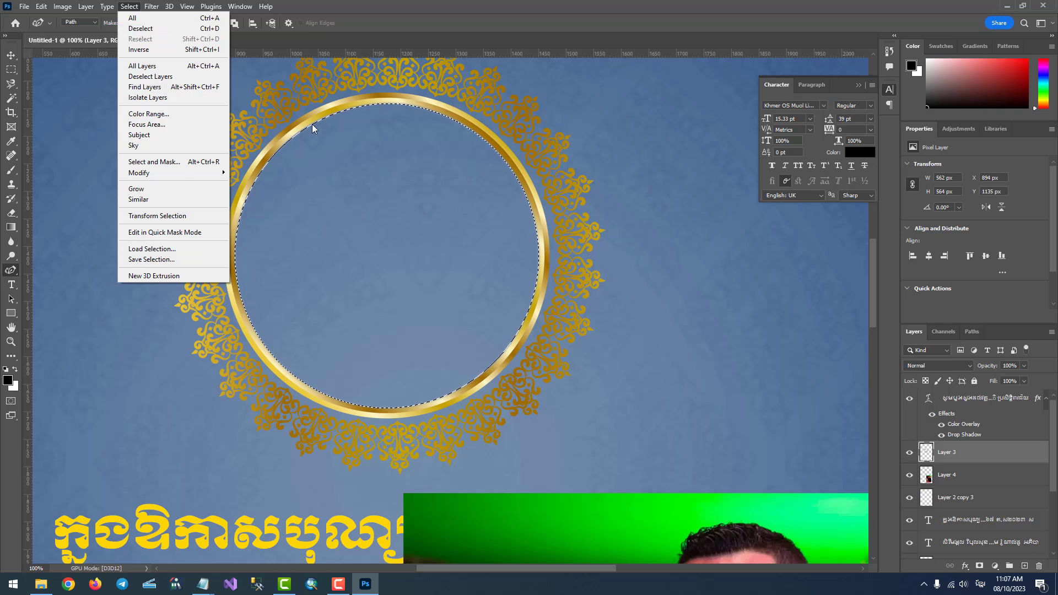
pyautogui.click(160, 28)
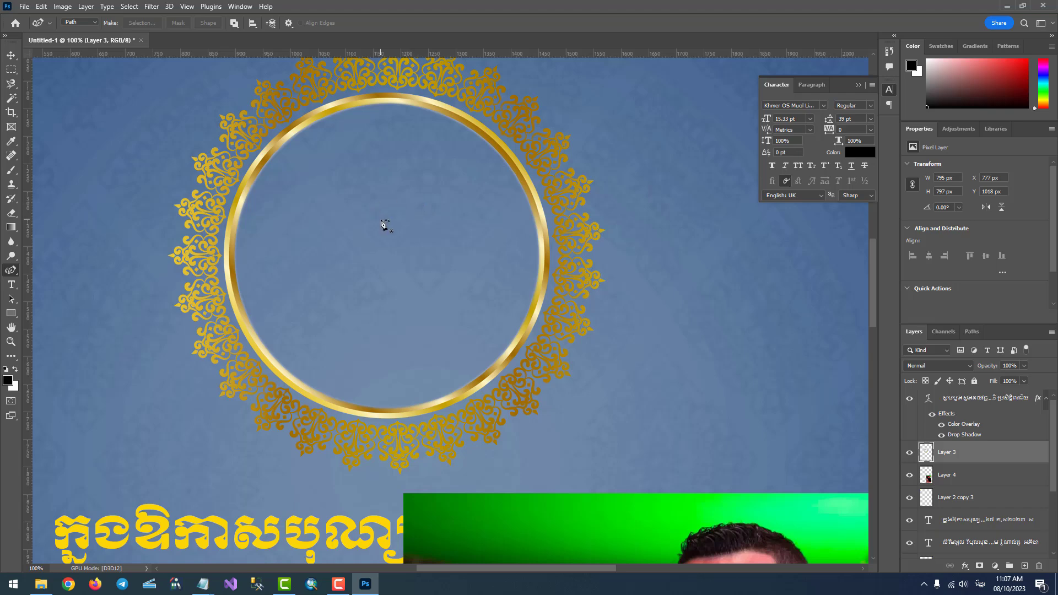
pyautogui.hotkey('ctrl', '-')
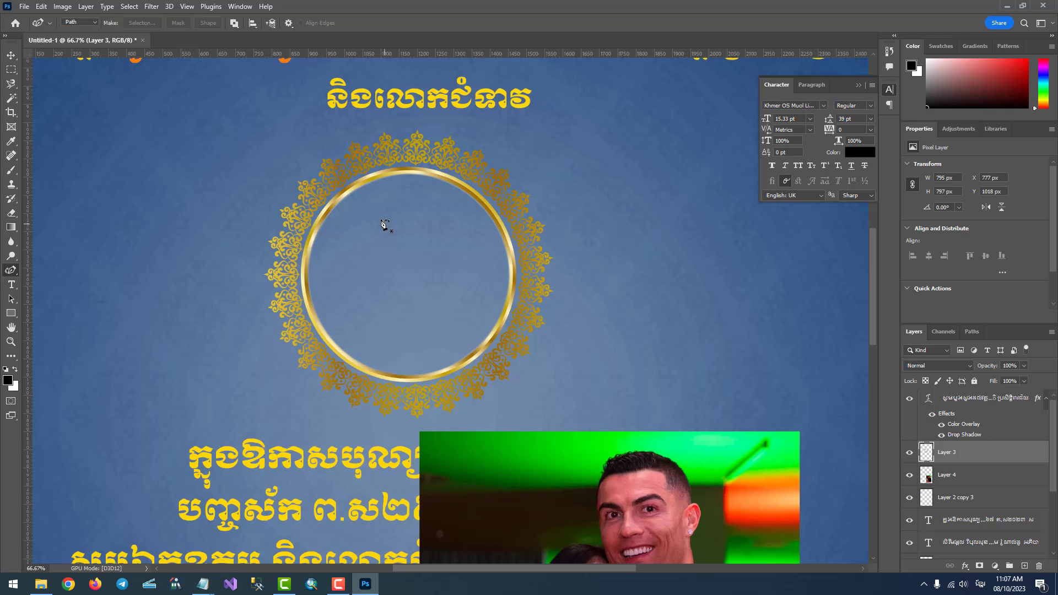
pyautogui.hotkey('ctrl', '-')
pyautogui.hotkey('ctrl', '-')
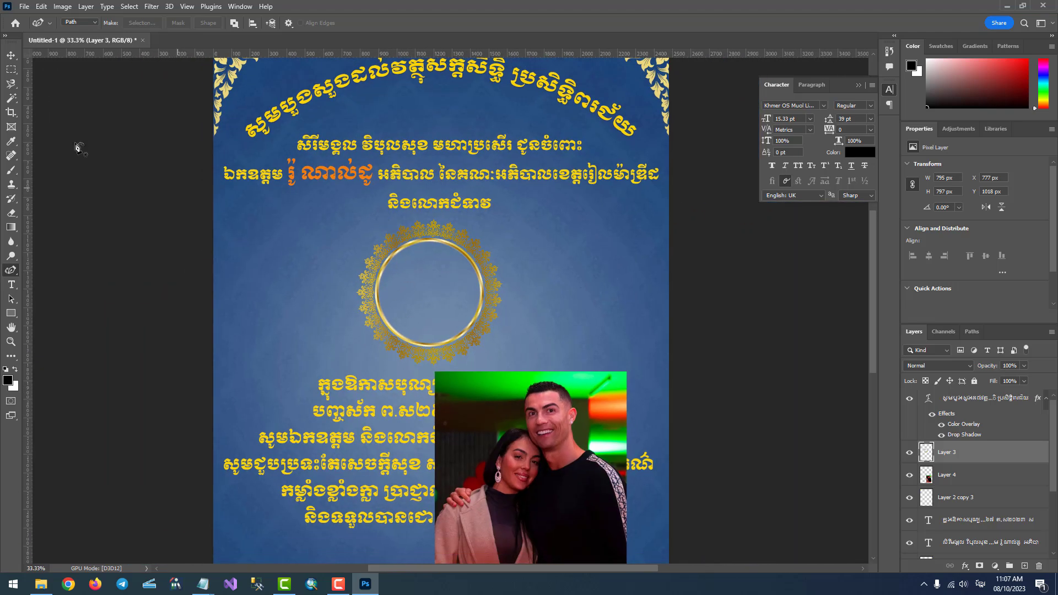
# Step: Drag the couple photo onto the frame and scale it to 57.09%, centred over the ring
pyautogui.click(12, 55)
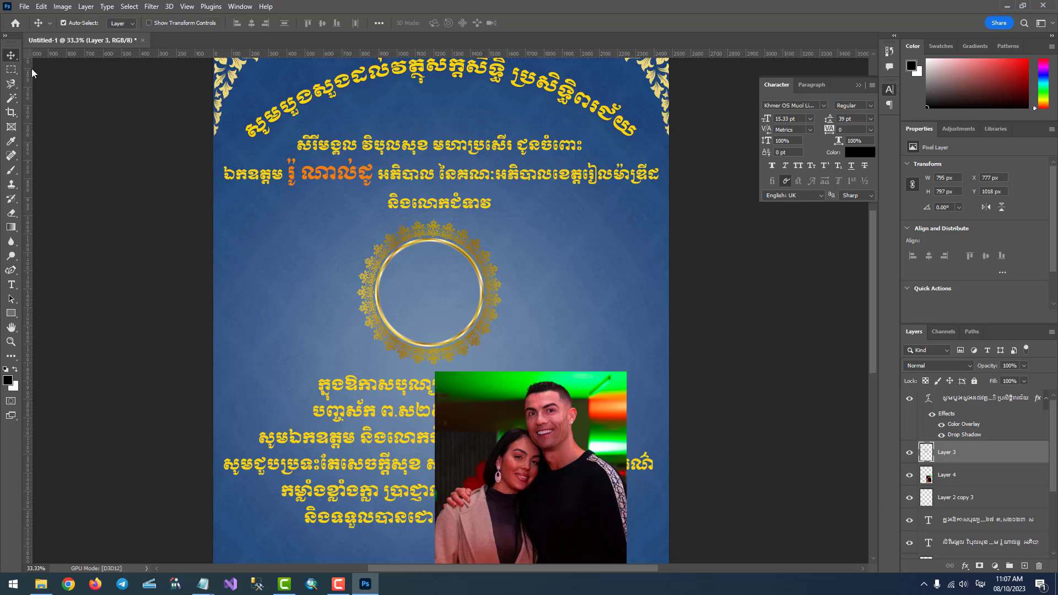
pyautogui.moveTo(531, 439); pyautogui.dragTo(431, 299)
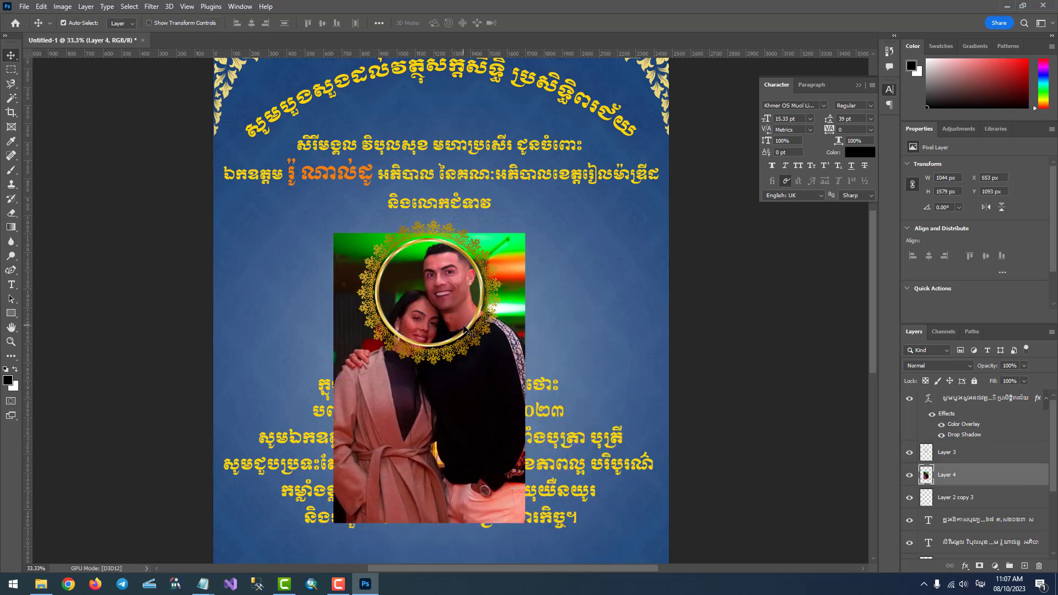
pyautogui.press('ctrl')
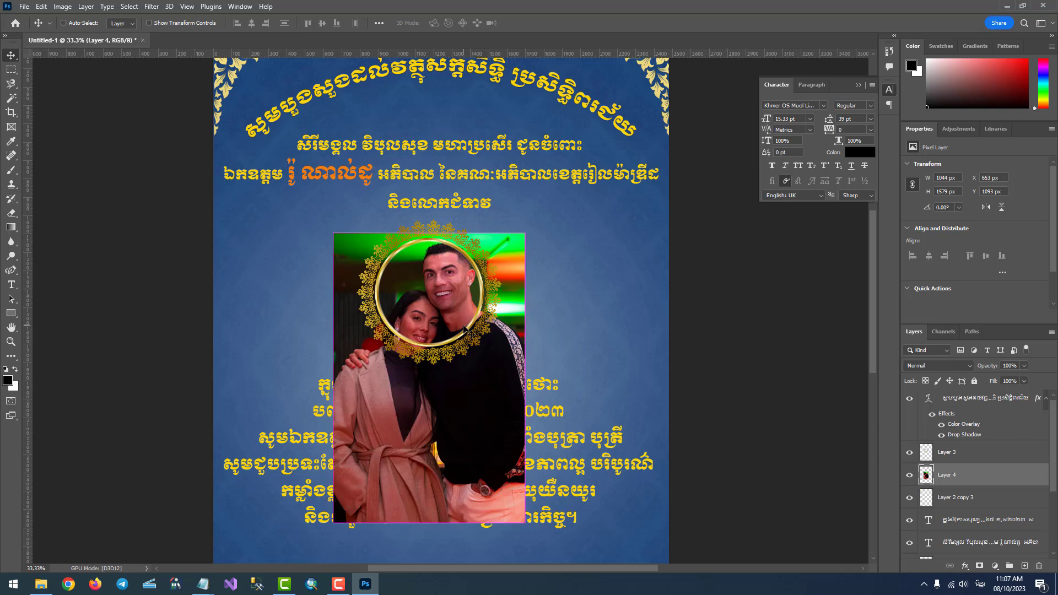
pyautogui.hotkey('ctrl', 't')
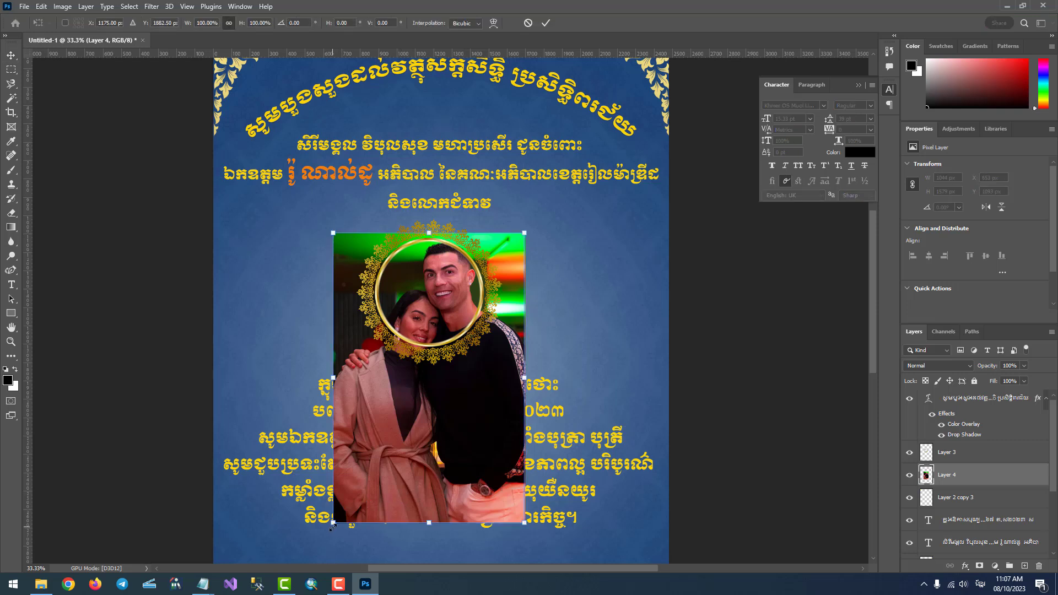
pyautogui.moveTo(335, 516); pyautogui.dragTo(398, 420)
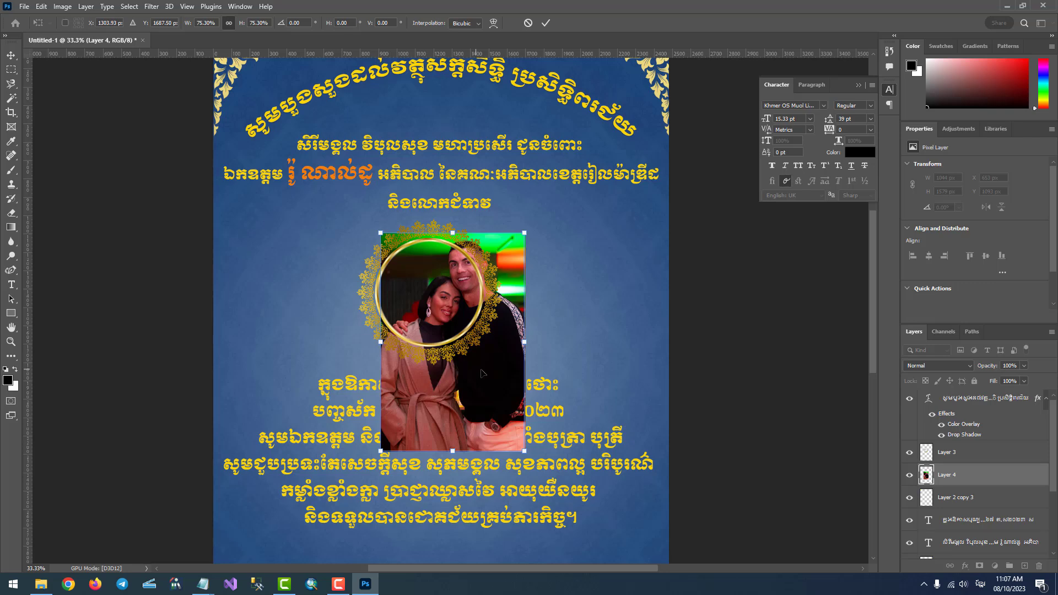
pyautogui.moveTo(481, 373); pyautogui.dragTo(459, 377)
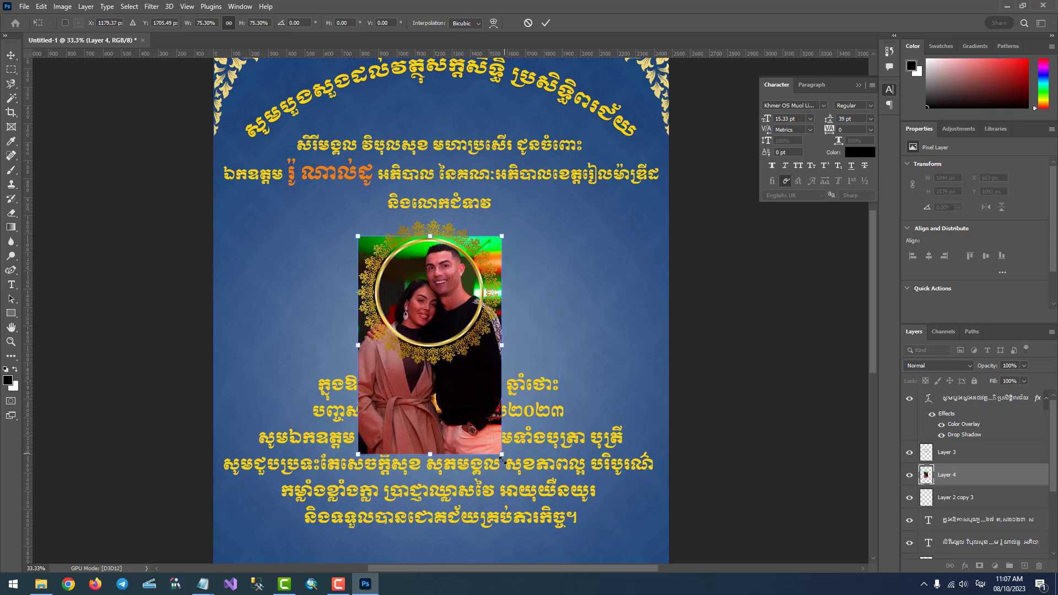
pyautogui.moveTo(502, 455); pyautogui.dragTo(467, 401)
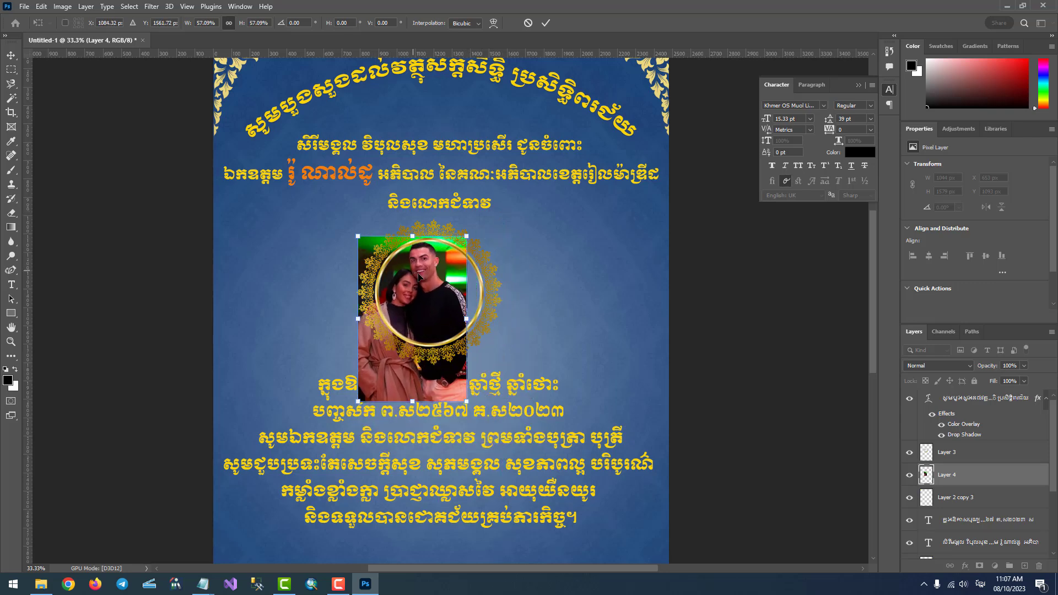
pyautogui.moveTo(418, 277); pyautogui.dragTo(440, 283)
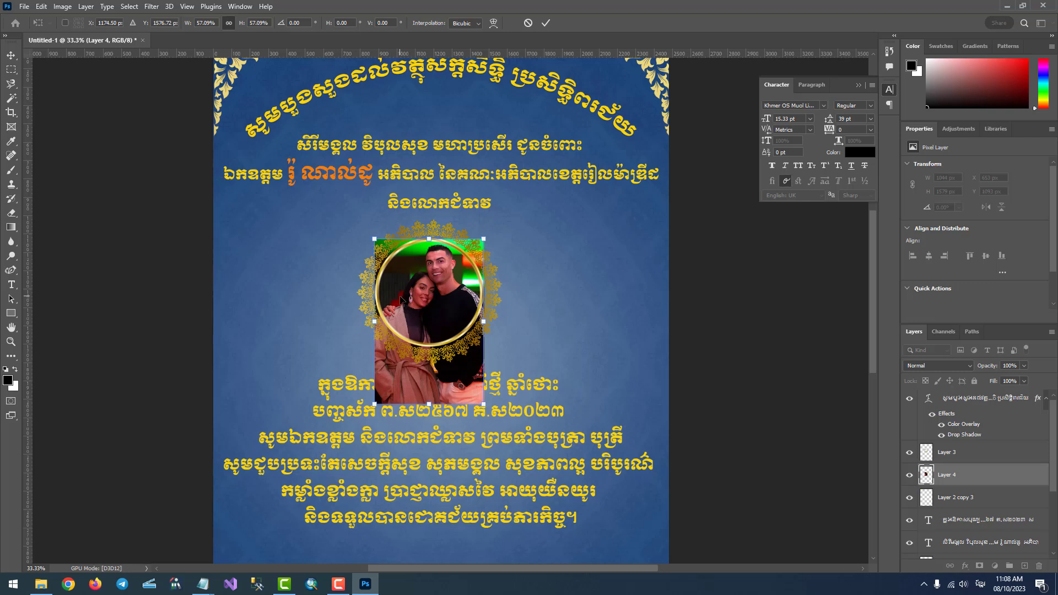
pyautogui.press('Up')
pyautogui.press('Up')
pyautogui.press('Up')
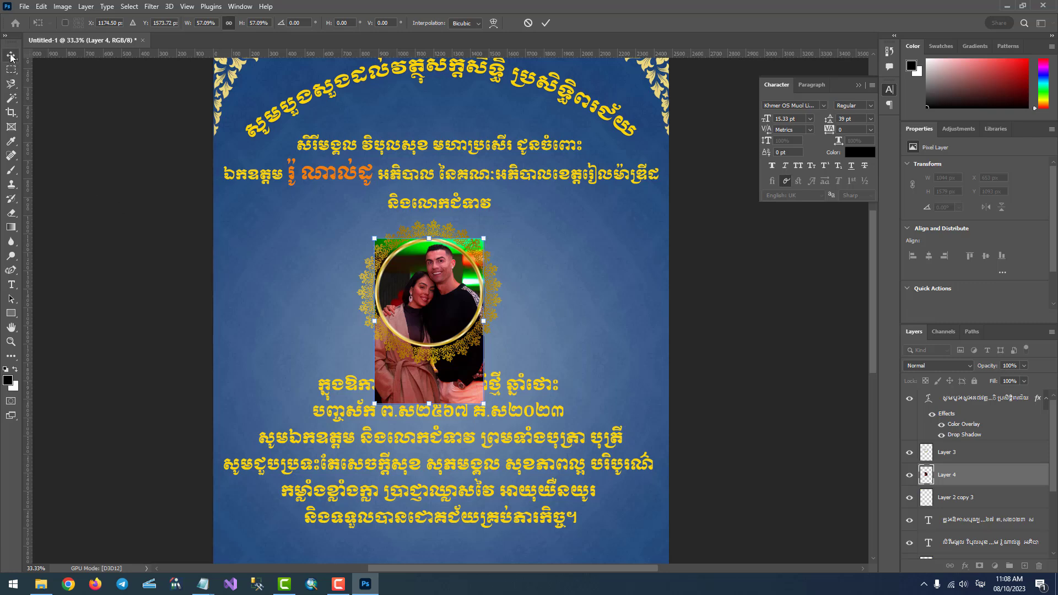
# Step: Commit the photo transform and switch to the Eraser Tool with a 117 px brush
pyautogui.click(11, 56)
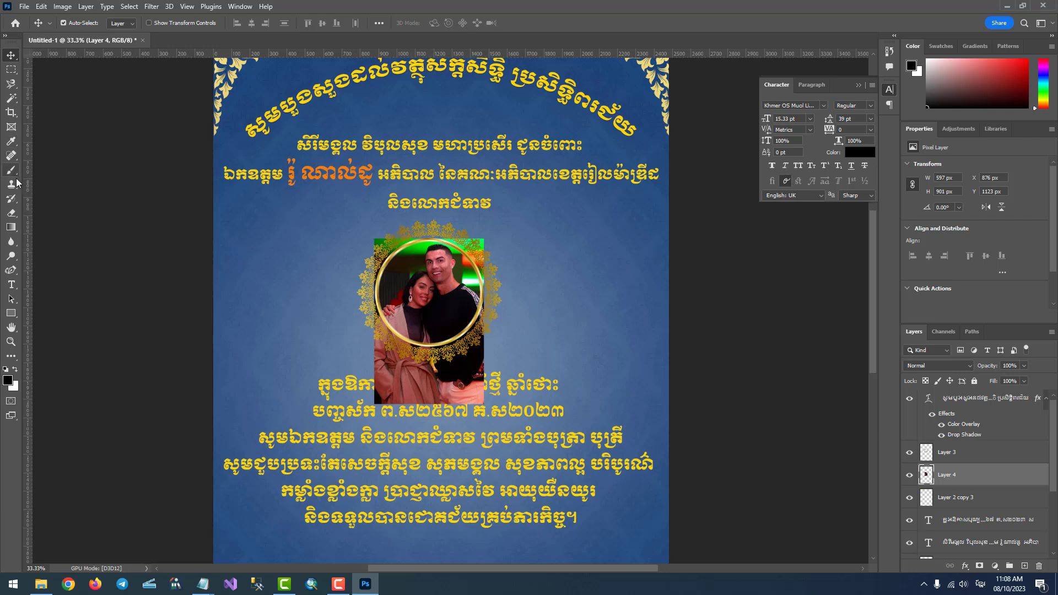
pyautogui.click(14, 160)
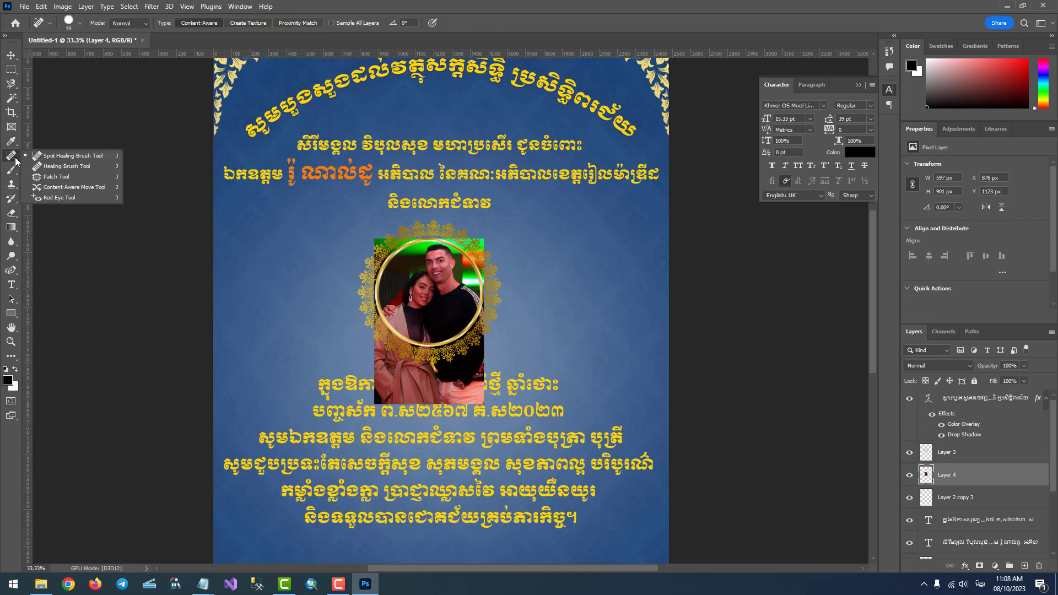
pyautogui.rightClick(17, 219)
pyautogui.click(47, 215)
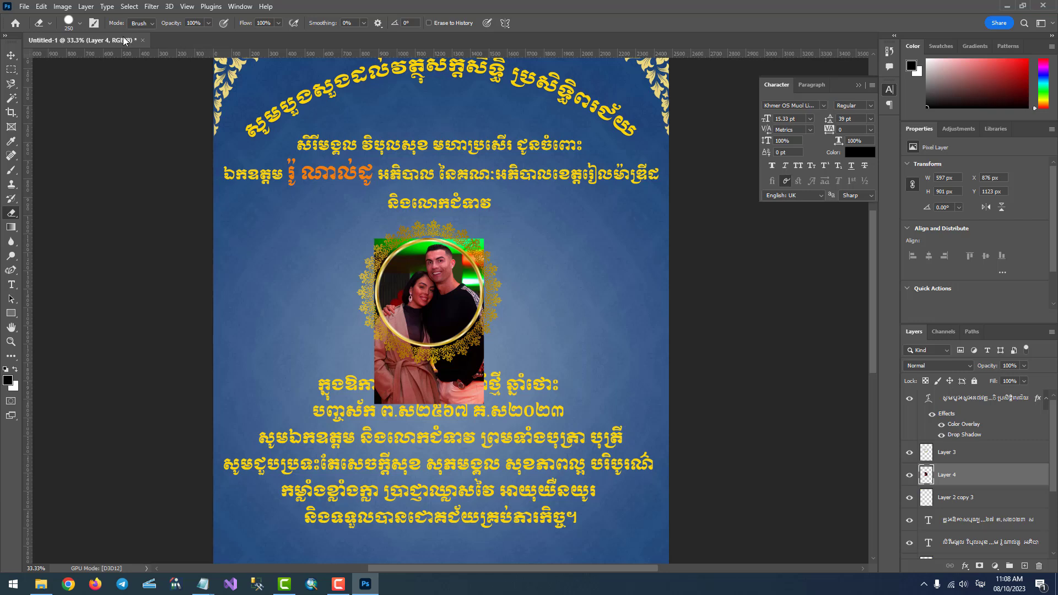
pyautogui.click(80, 23)
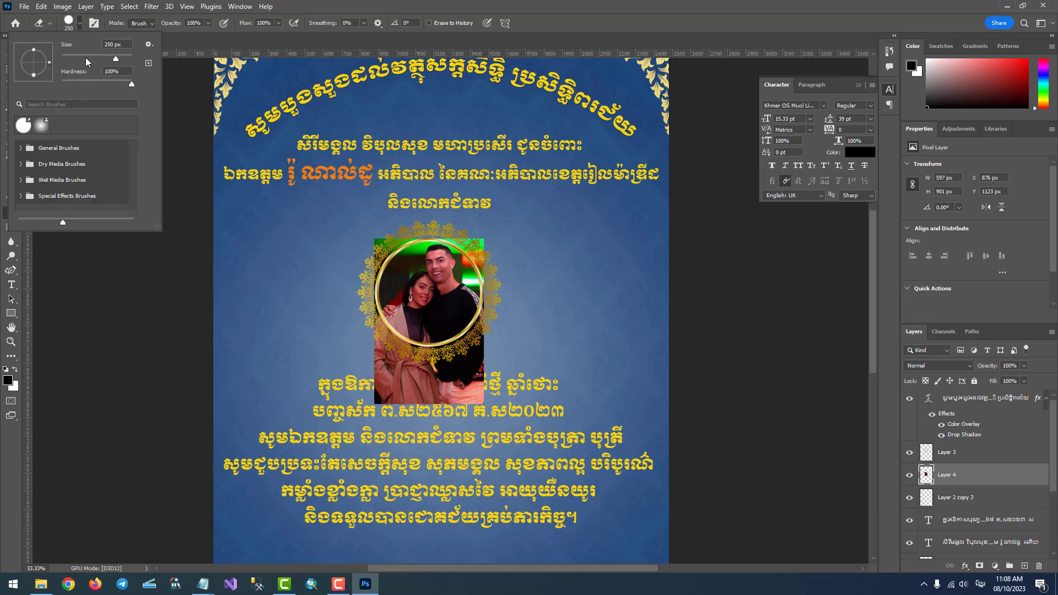
pyautogui.click(100, 56)
pyautogui.click(401, 239)
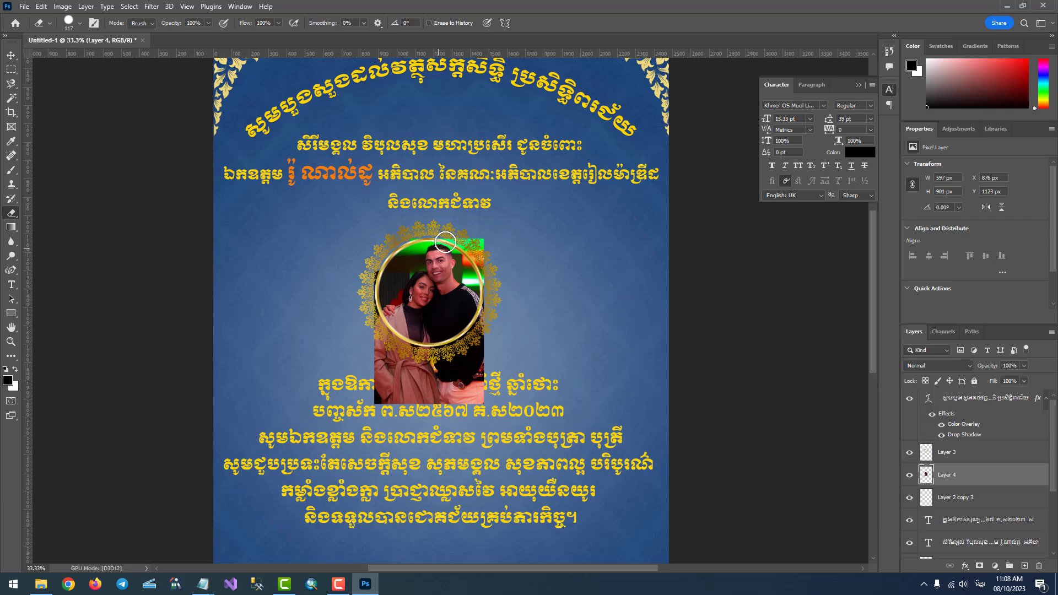
pyautogui.moveTo(475, 244); pyautogui.dragTo(477, 254)
pyautogui.scroll(-5, 959, 491)
pyautogui.click(937, 527)
pyautogui.scroll(5, 960, 480)
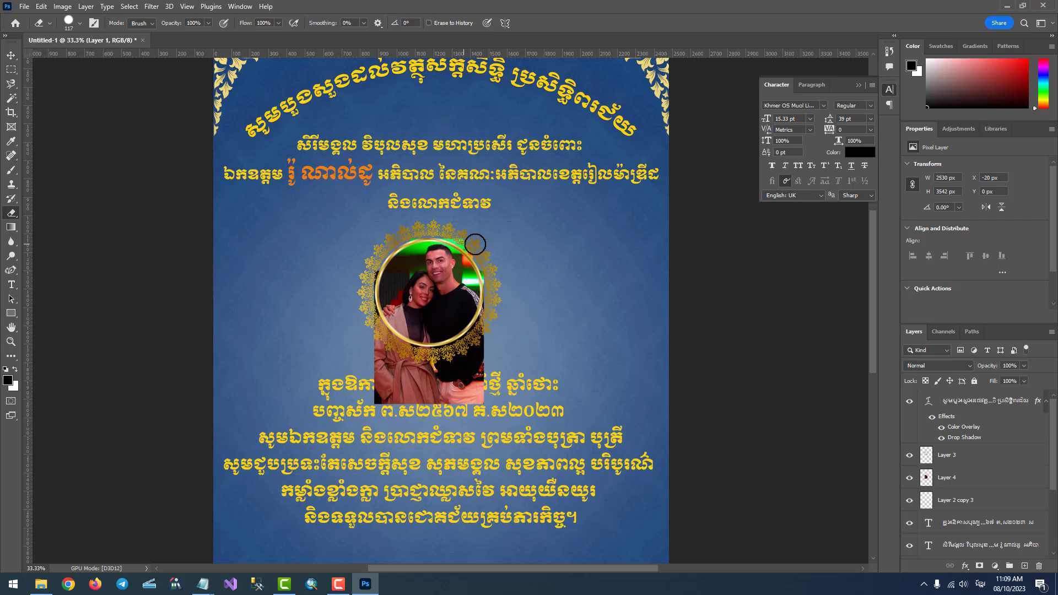
pyautogui.moveTo(473, 249); pyautogui.dragTo(458, 239)
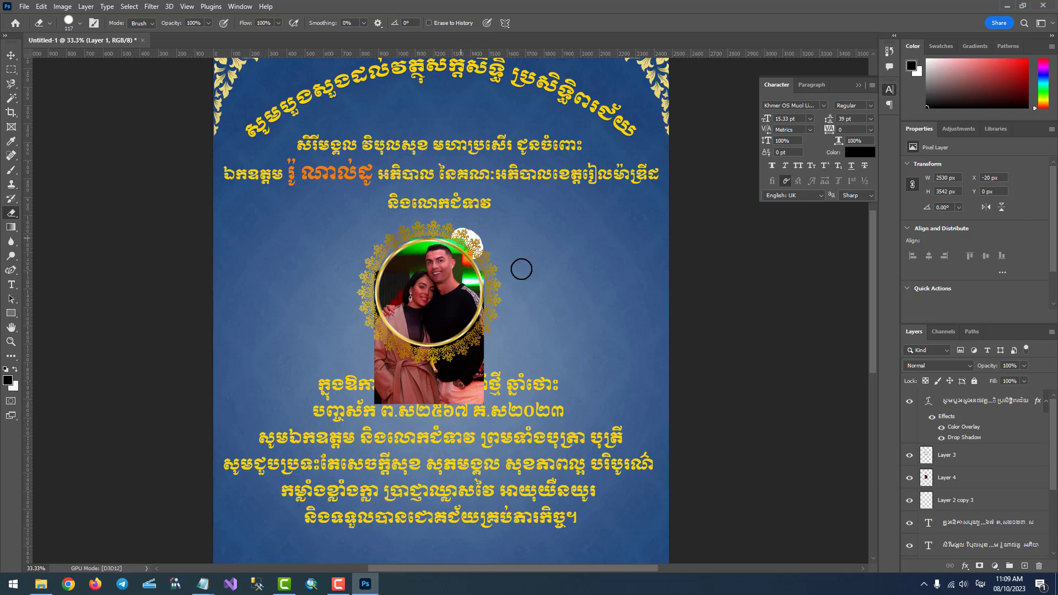
pyautogui.scroll(-2, 1011, 502)
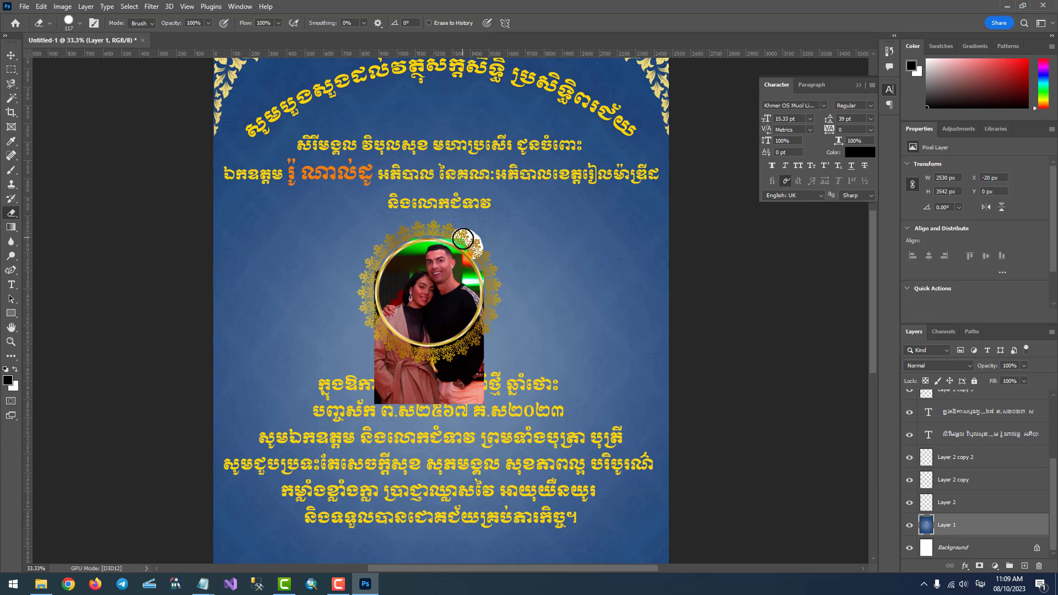
pyautogui.moveTo(459, 239); pyautogui.dragTo(474, 245)
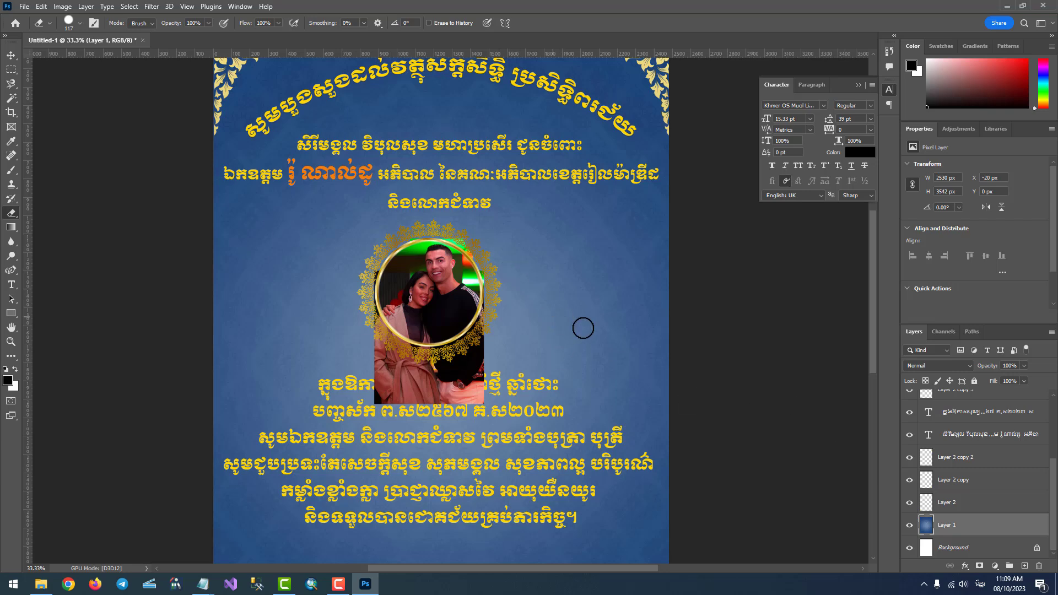
pyautogui.scroll(3, 970, 448)
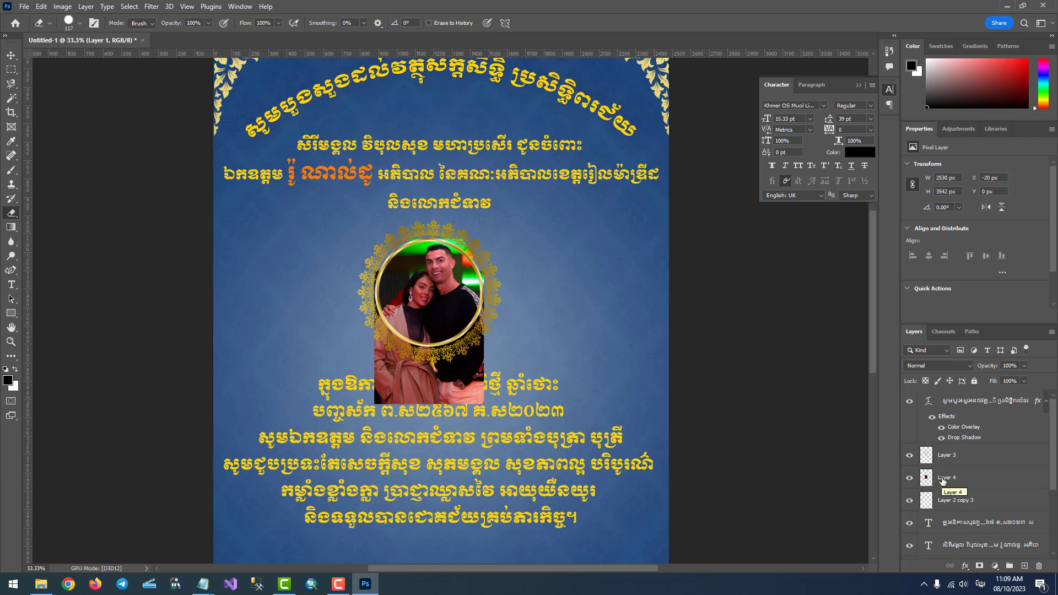
# Step: On Layer 4, erase the couple photo's spill outside the gold ring, including leftovers over the text
pyautogui.click(942, 479)
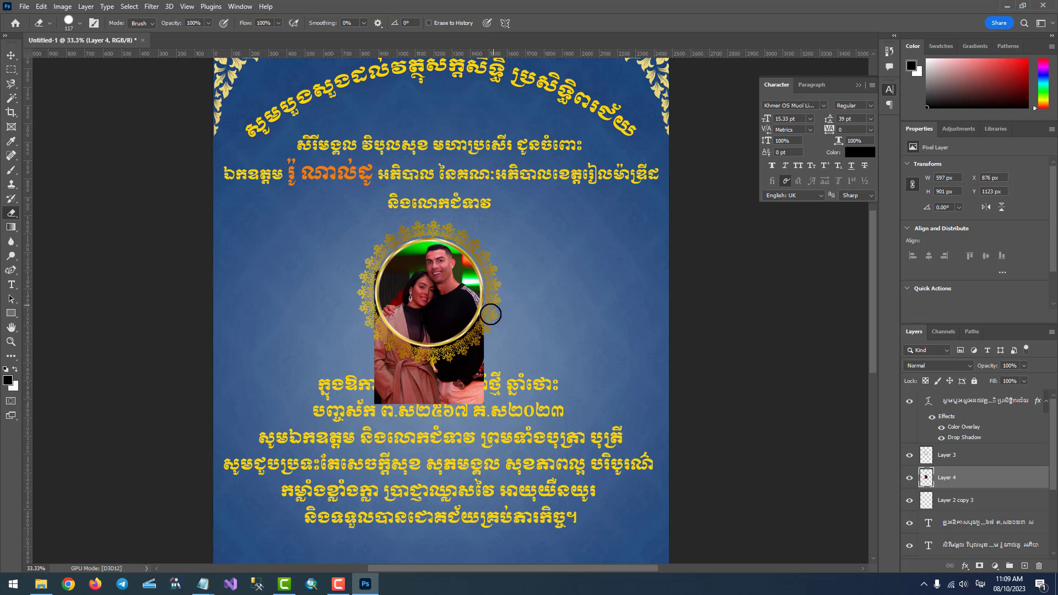
pyautogui.moveTo(492, 309)
pyautogui.mouseDown()
pyautogui.moveTo(353, 401)
pyautogui.moveTo(367, 280)
pyautogui.mouseUp()
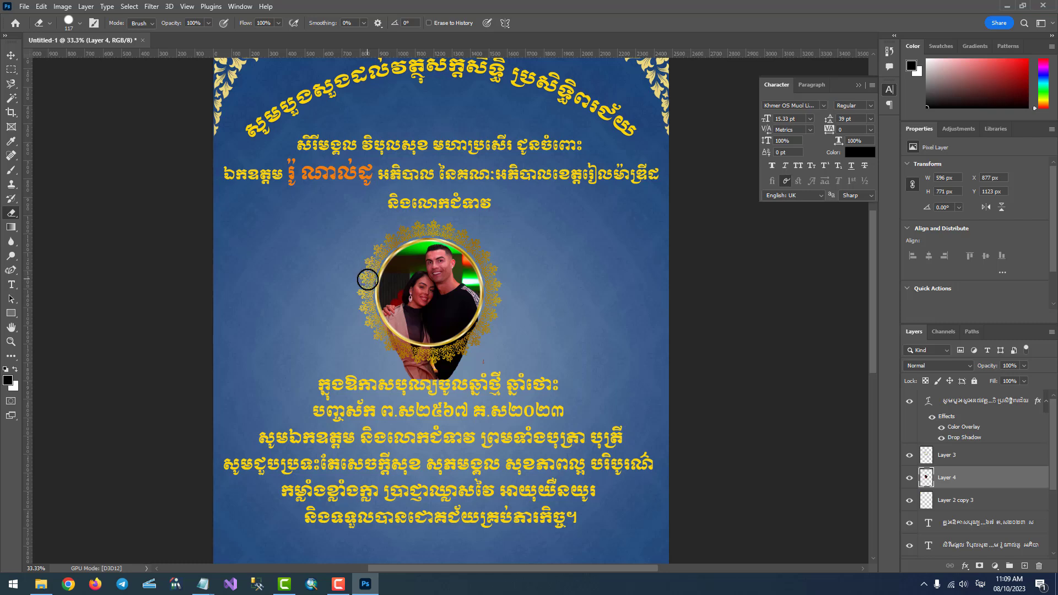
pyautogui.moveTo(368, 280)
pyautogui.mouseDown()
pyautogui.moveTo(382, 339)
pyautogui.moveTo(397, 346)
pyautogui.moveTo(434, 355)
pyautogui.moveTo(478, 333)
pyautogui.mouseUp()
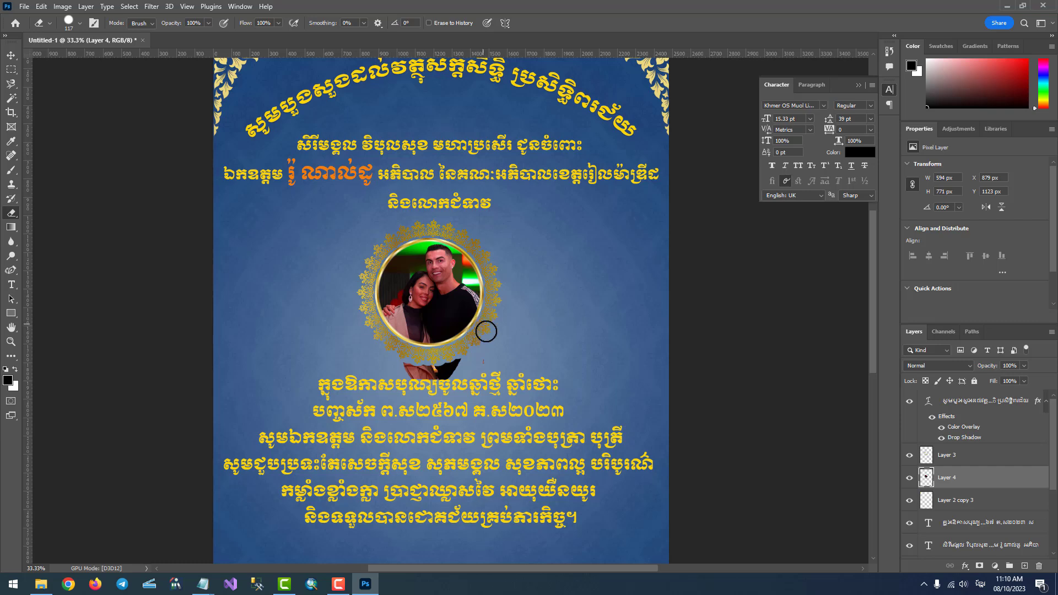
pyautogui.moveTo(456, 361); pyautogui.dragTo(448, 373)
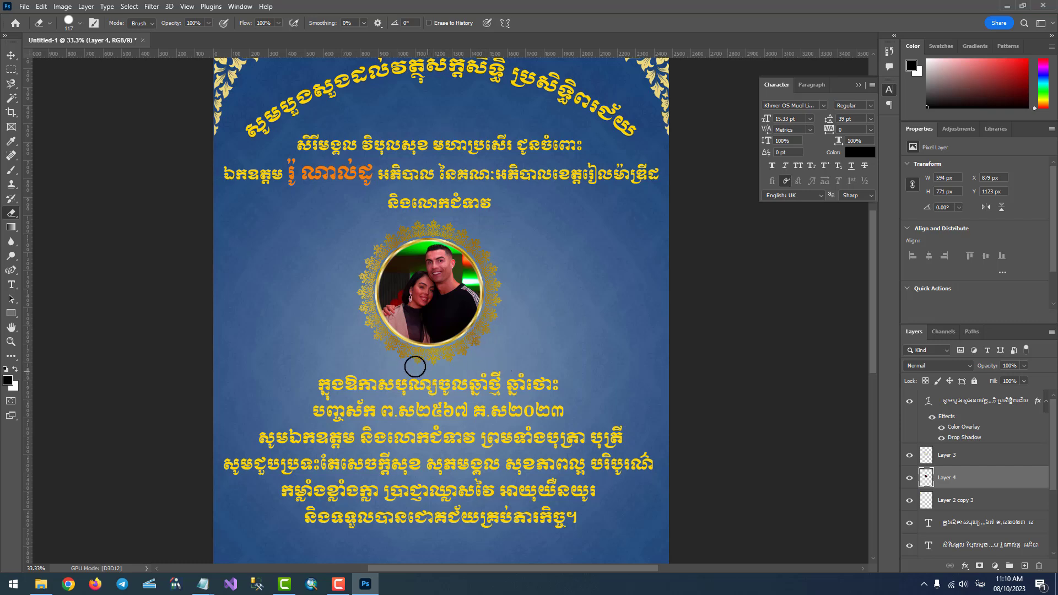
pyautogui.moveTo(374, 374); pyautogui.dragTo(521, 410)
# Step: Try shifting the round photo left with the Move Tool, then undo it
pyautogui.click(11, 56)
pyautogui.moveTo(424, 268); pyautogui.dragTo(372, 277)
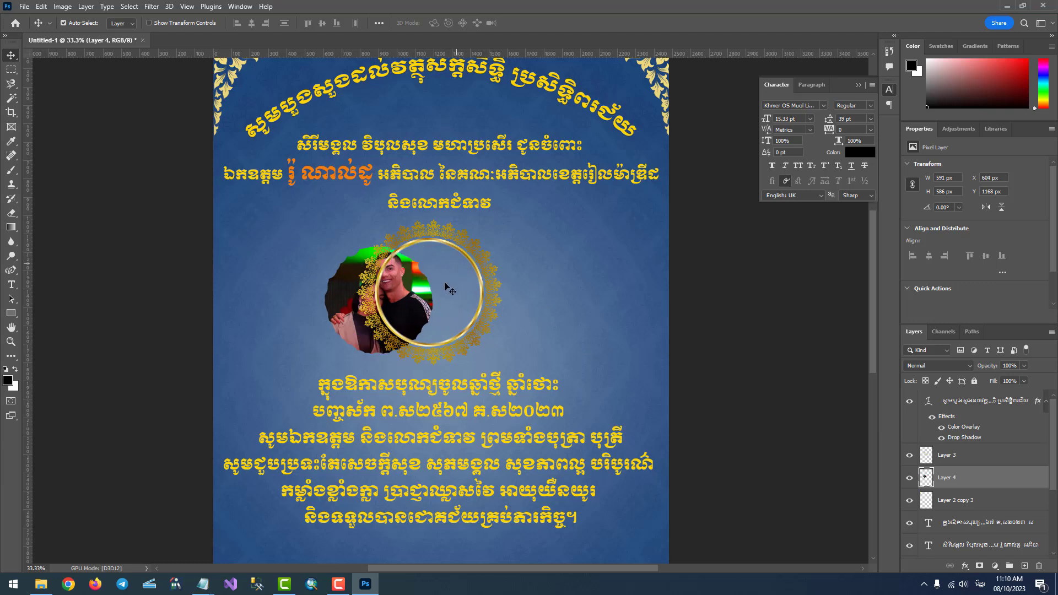
pyautogui.hotkey('ctrl', 'z')
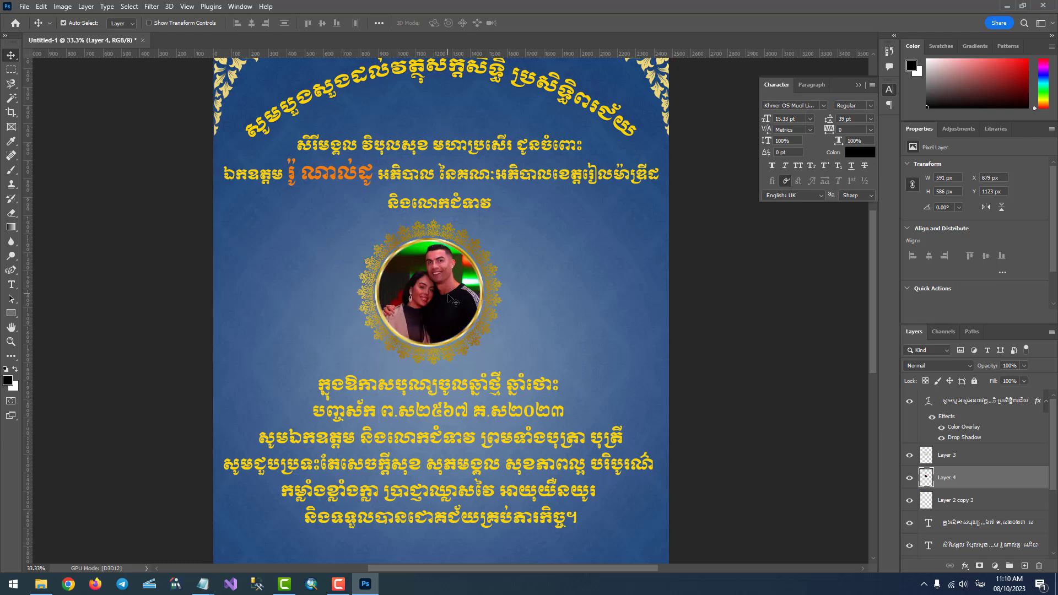
# Step: Select Layer 3 and Layer 4 together and merge the photo and gold frame into Layer 3
pyautogui.click(948, 458)
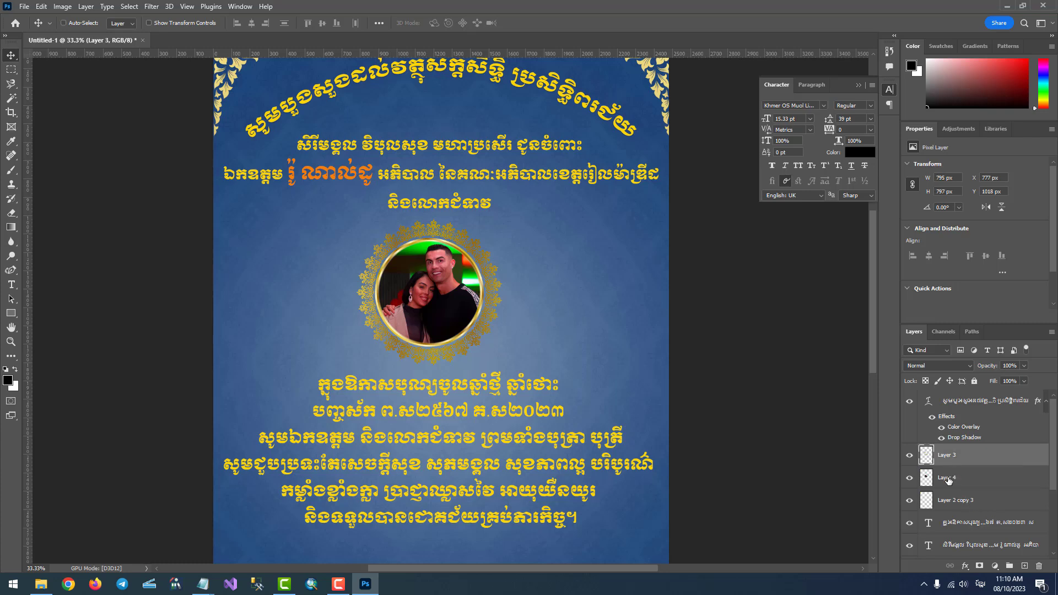
pyautogui.press('ctrl')
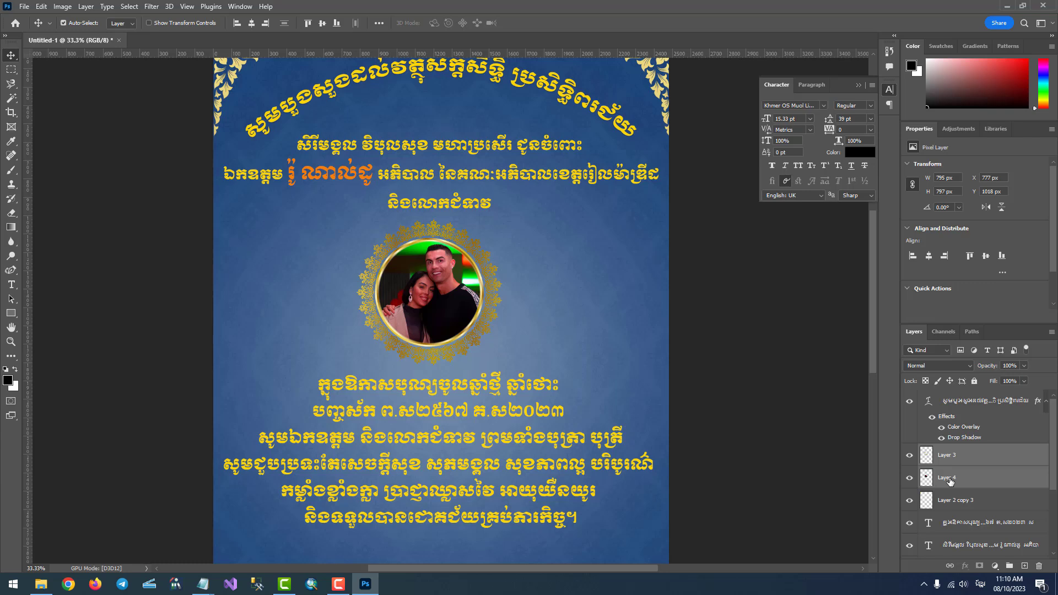
pyautogui.rightClick(950, 481)
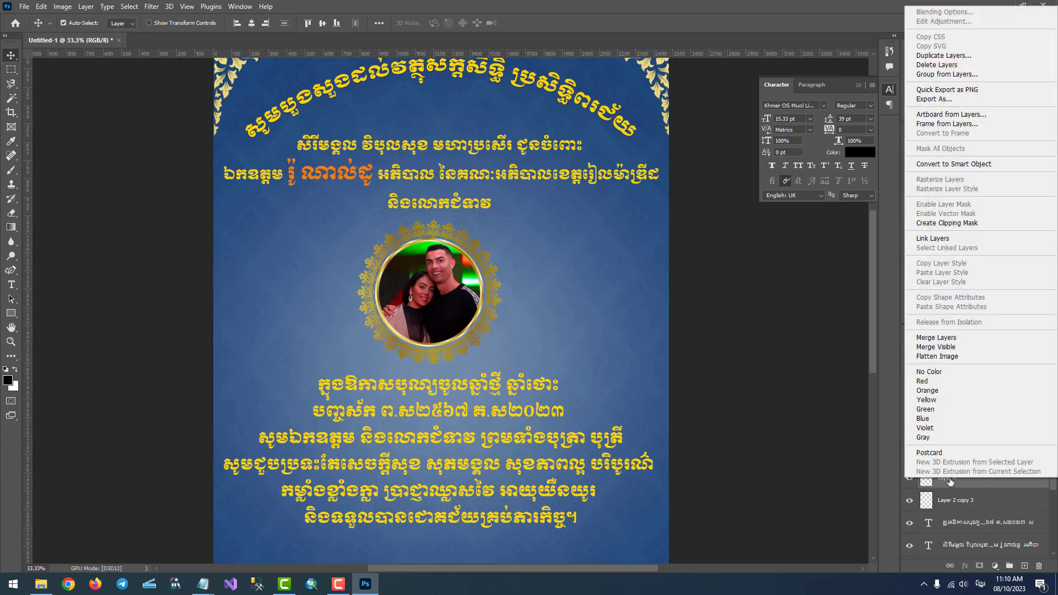
pyautogui.click(944, 338)
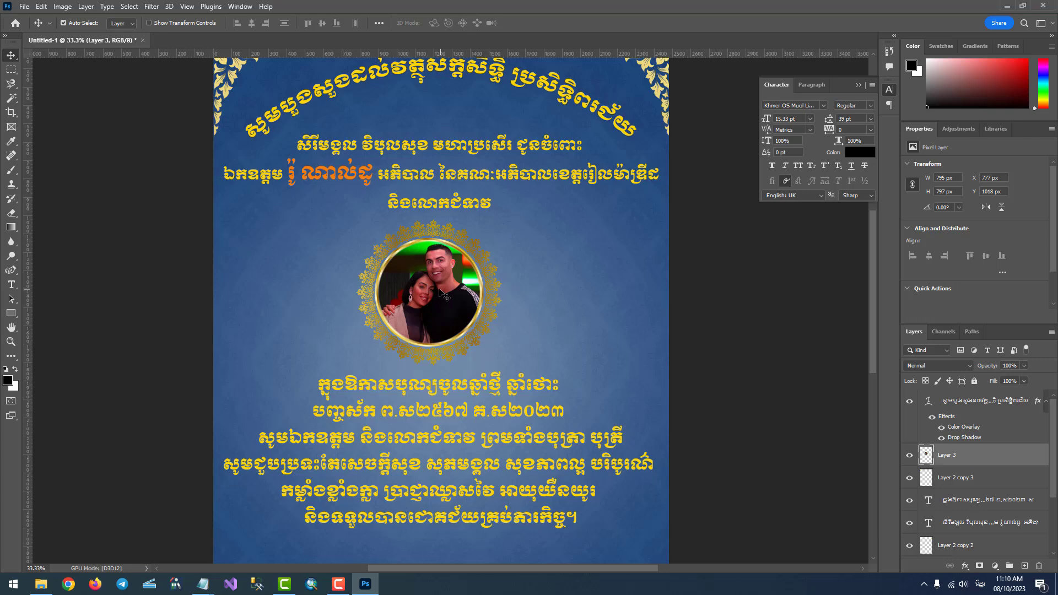
# Step: Drag the framed photo right, then nudge it back toward the card's centre
pyautogui.moveTo(436, 292); pyautogui.dragTo(513, 300)
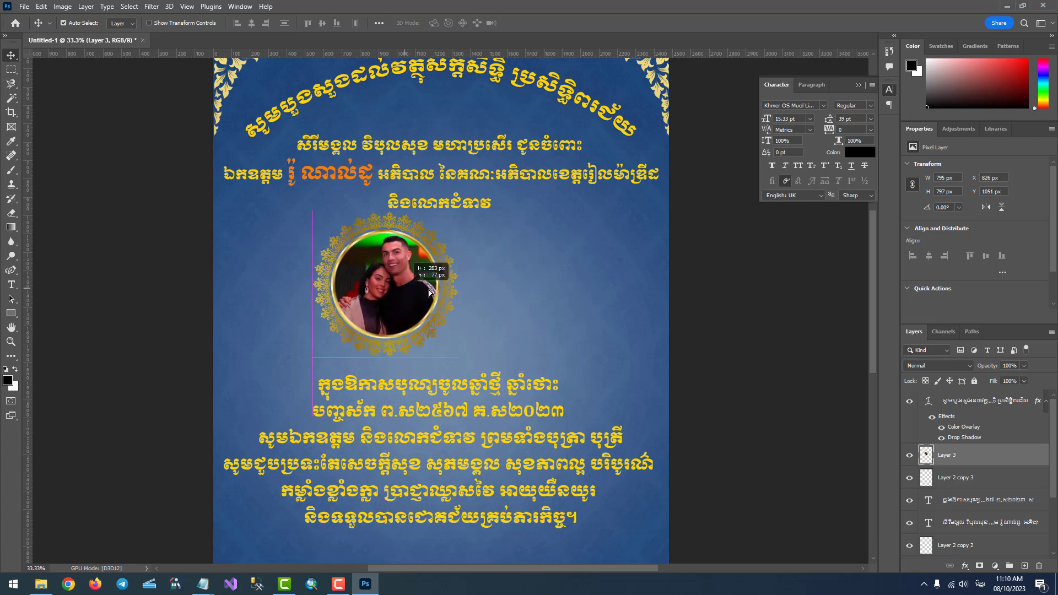
pyautogui.moveTo(513, 299); pyautogui.dragTo(551, 301)
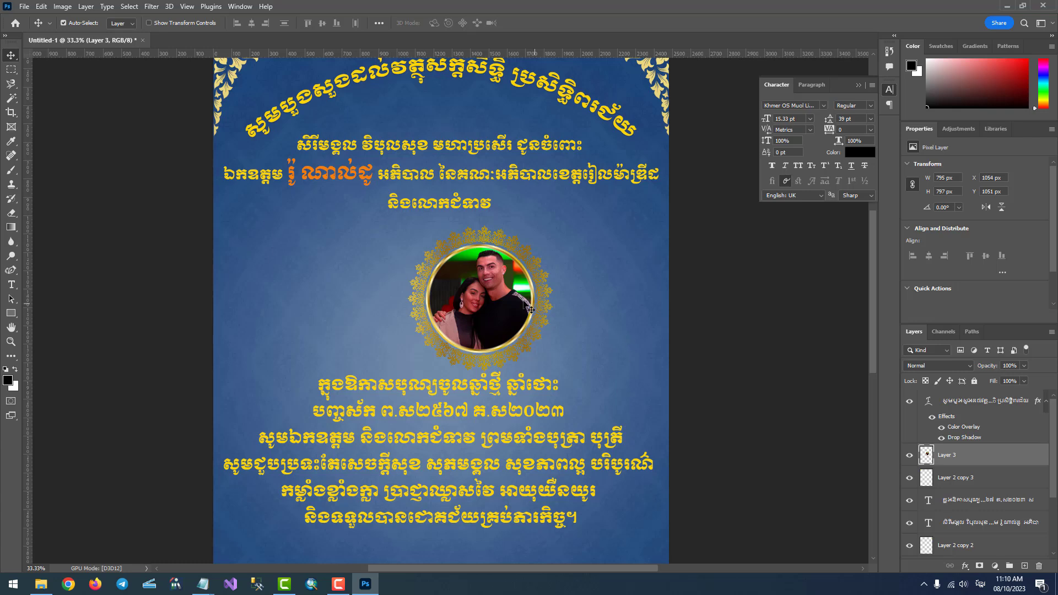
pyautogui.moveTo(501, 298)
pyautogui.mouseDown()
pyautogui.moveTo(408, 296)
pyautogui.moveTo(478, 298)
pyautogui.mouseUp()
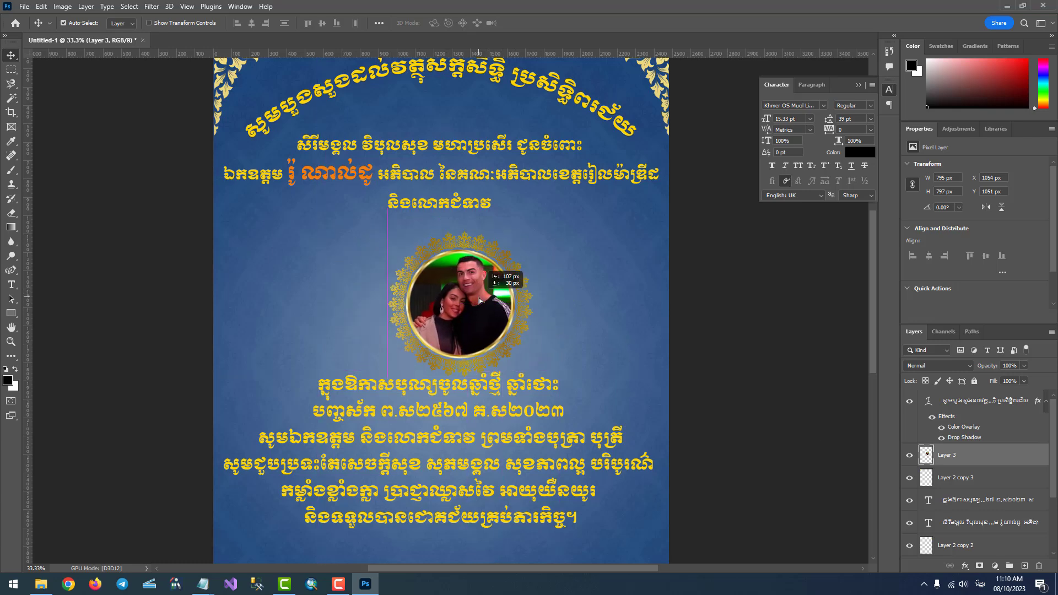
pyautogui.scroll(-1, 772, 386)
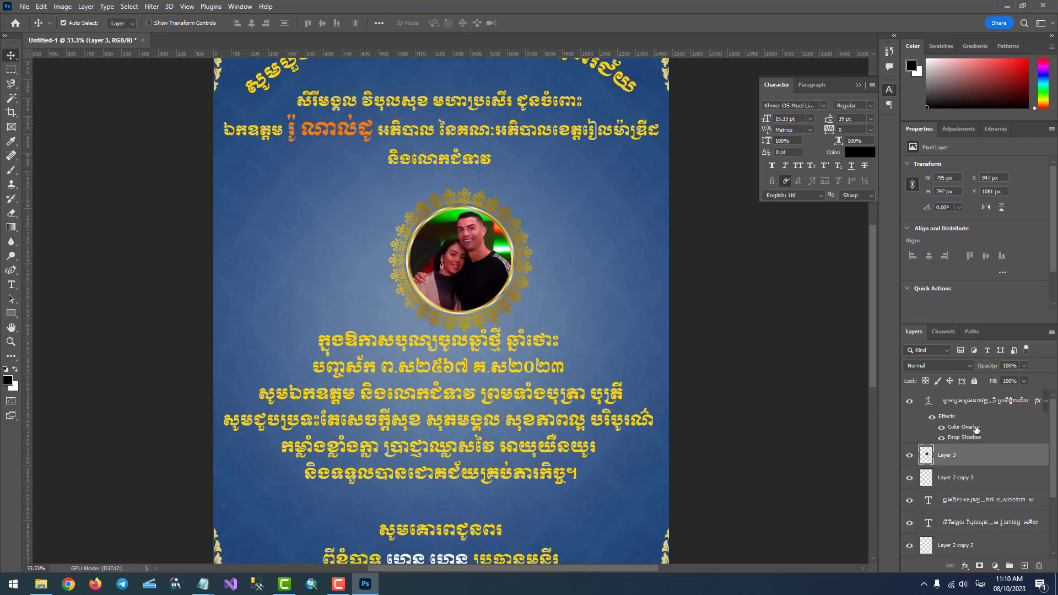
pyautogui.scroll(-3, 962, 444)
# Step: Align the framed photo horizontally to the Background's centre, then zoom out to view the card
pyautogui.press('ctrl')
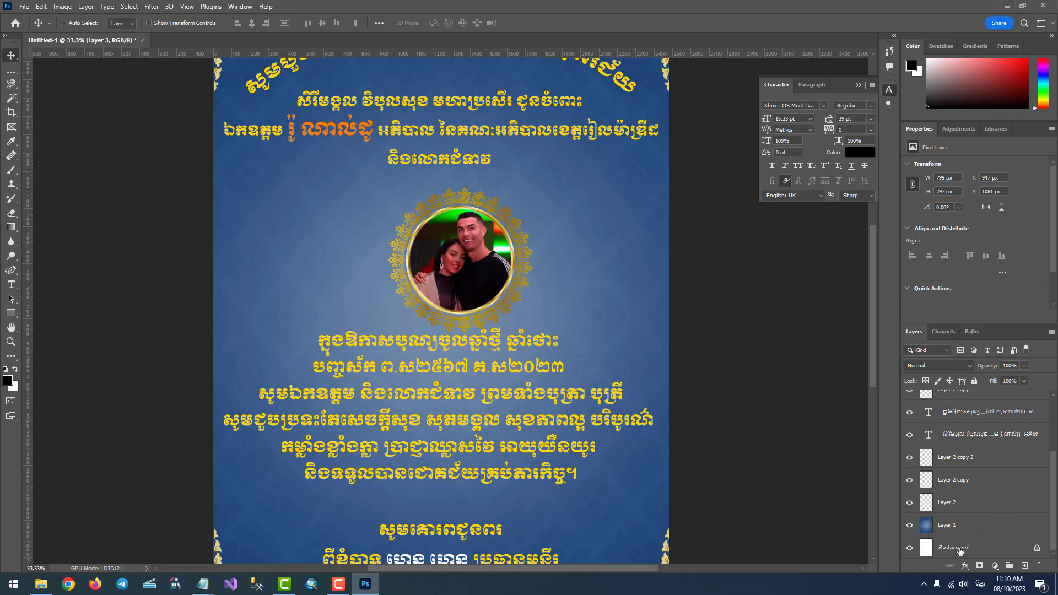
pyautogui.keyDown('ctrl'); pyautogui.click(959, 548); pyautogui.keyUp('ctrl')
pyautogui.scroll(1, 972, 518)
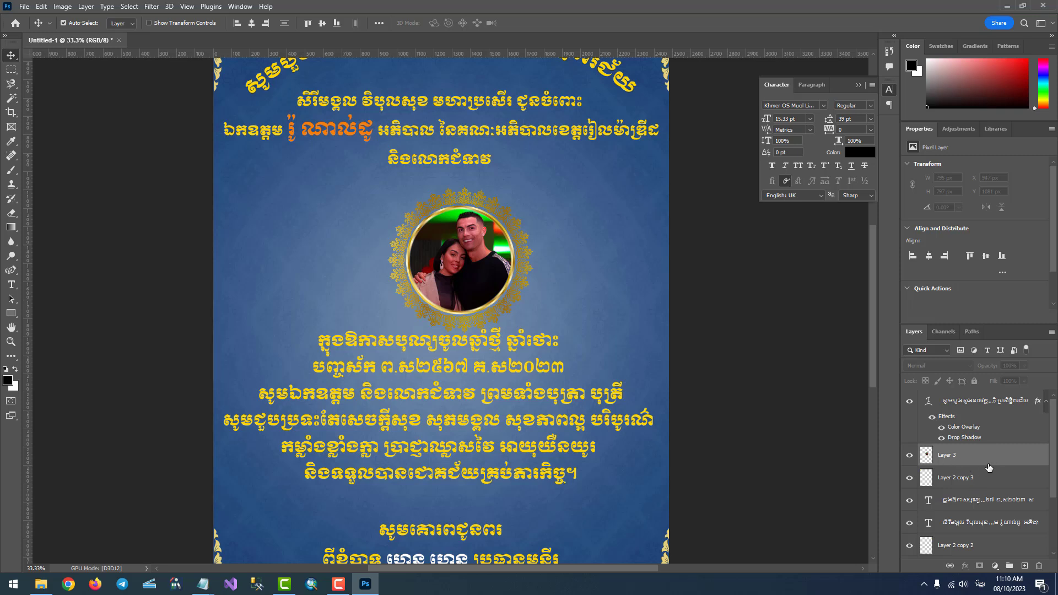
pyautogui.scroll(1, 964, 468)
pyautogui.scroll(-2, 964, 469)
pyautogui.scroll(2, 964, 439)
pyautogui.scroll(-2, 977, 527)
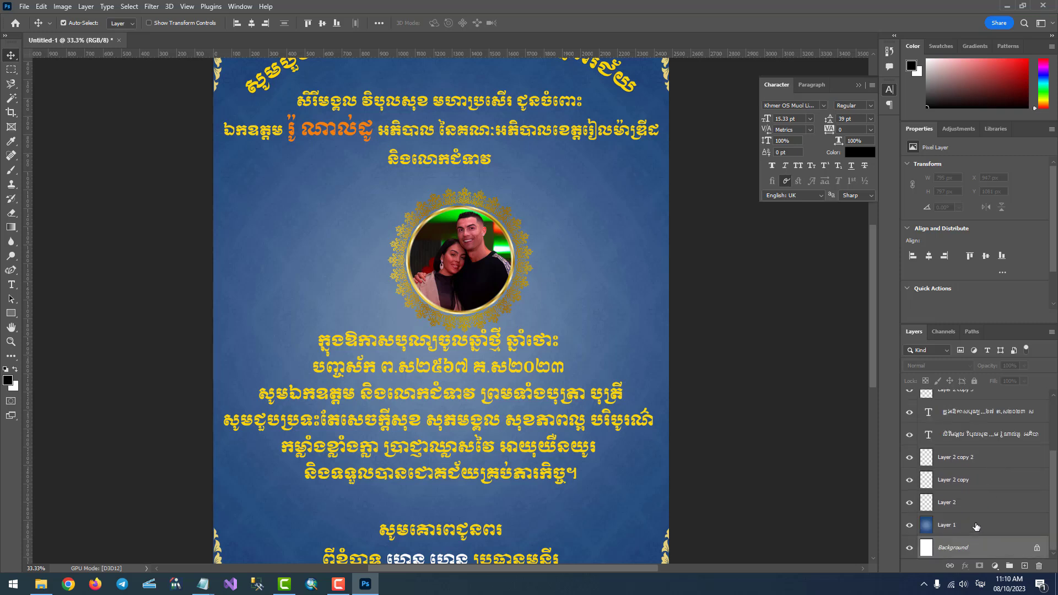
pyautogui.click(251, 23)
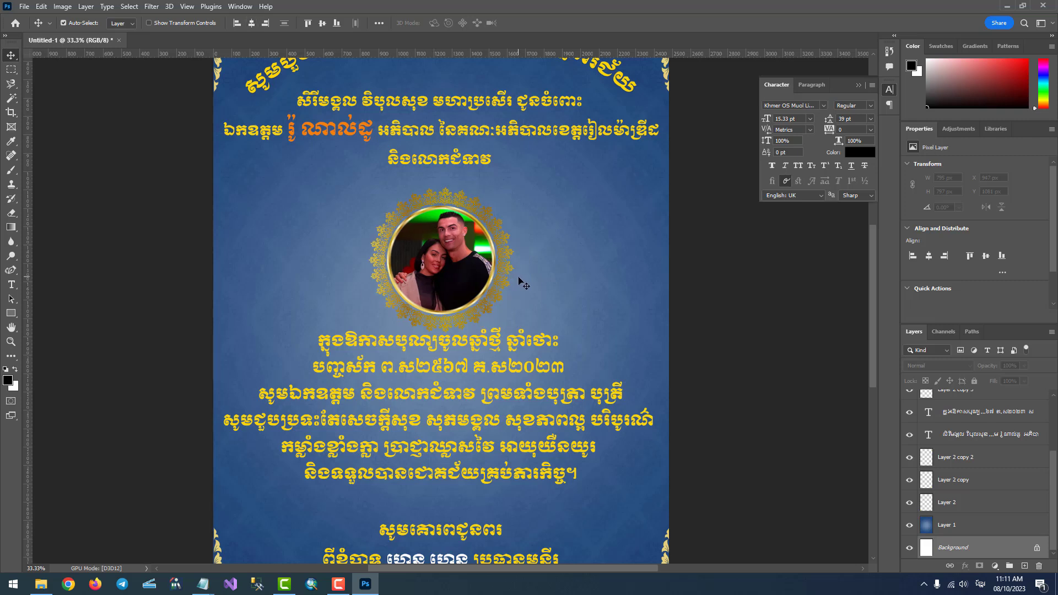
pyautogui.press('ctrl')
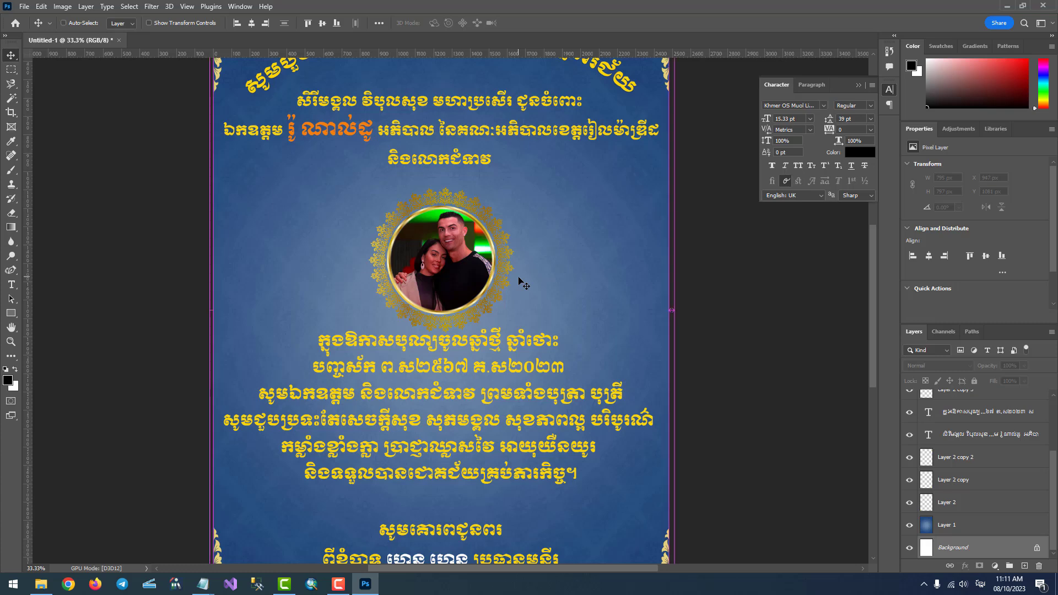
pyautogui.hotkey('ctrl', '-')
pyautogui.hotkey('ctrl', '-')
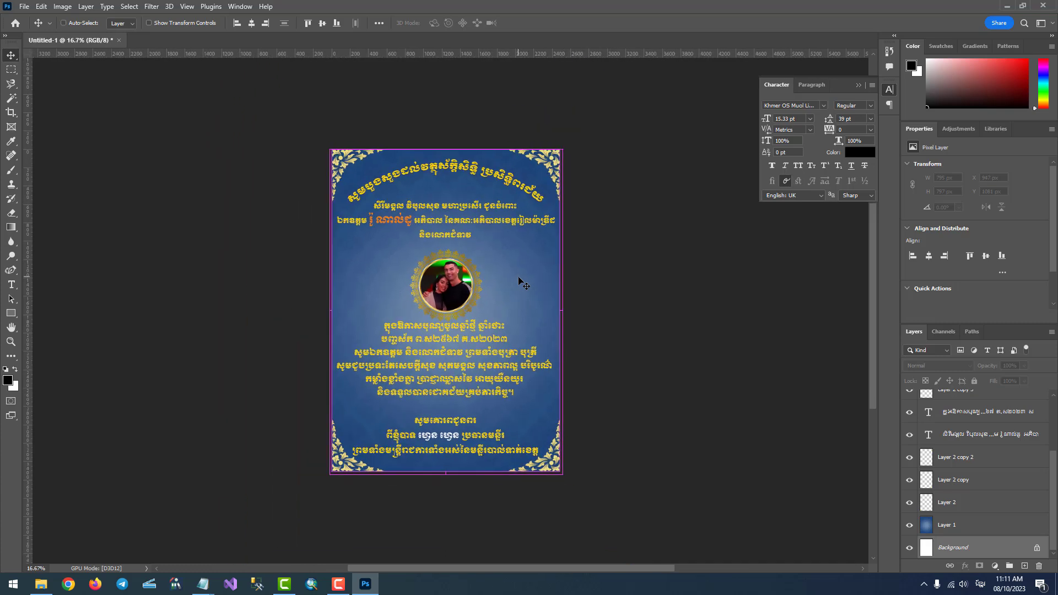
pyautogui.hotkey('ctrl', '+')
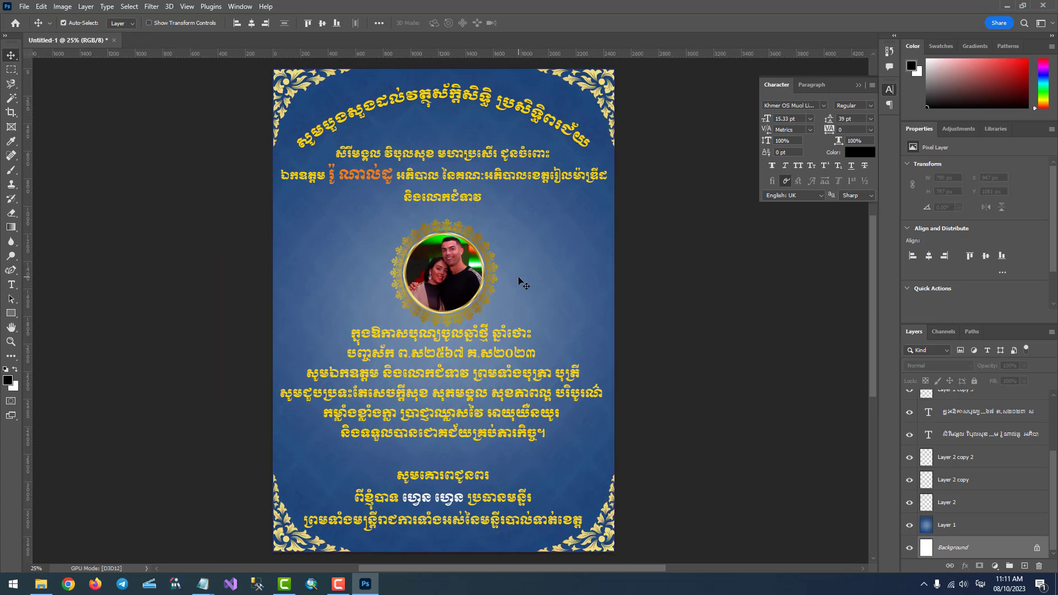